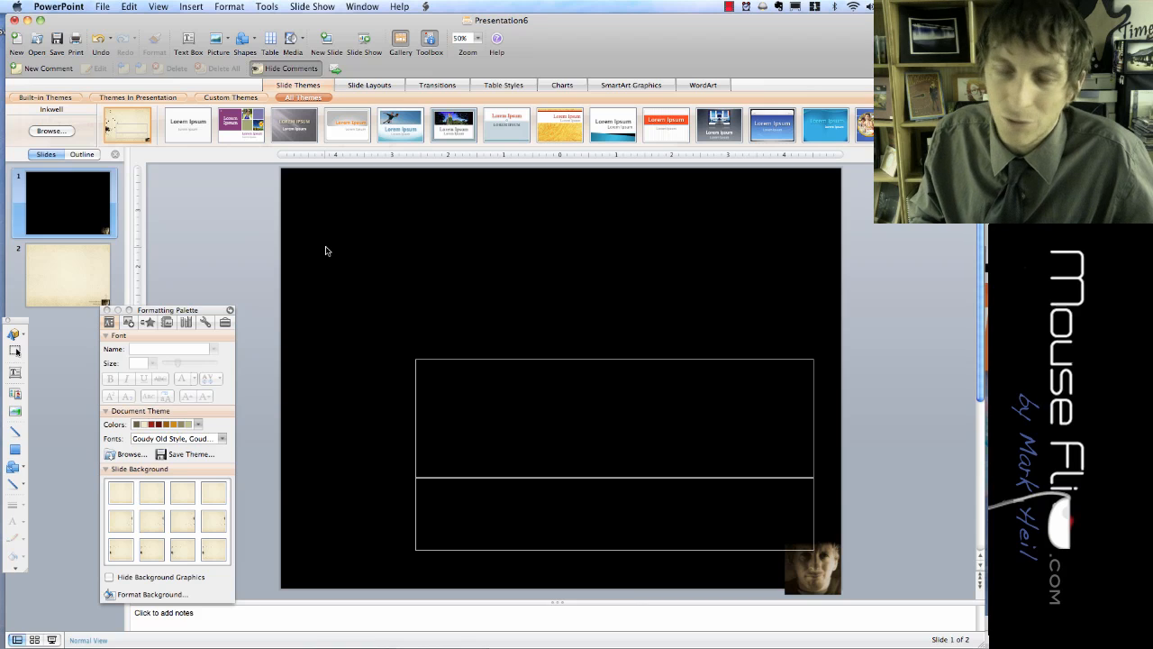
Switch to Firefox to view the Quid Pro Quo font page on dafont
{"action": "key", "text": "super+Tab"}
{"action": "key", "text": "super+Tab"}
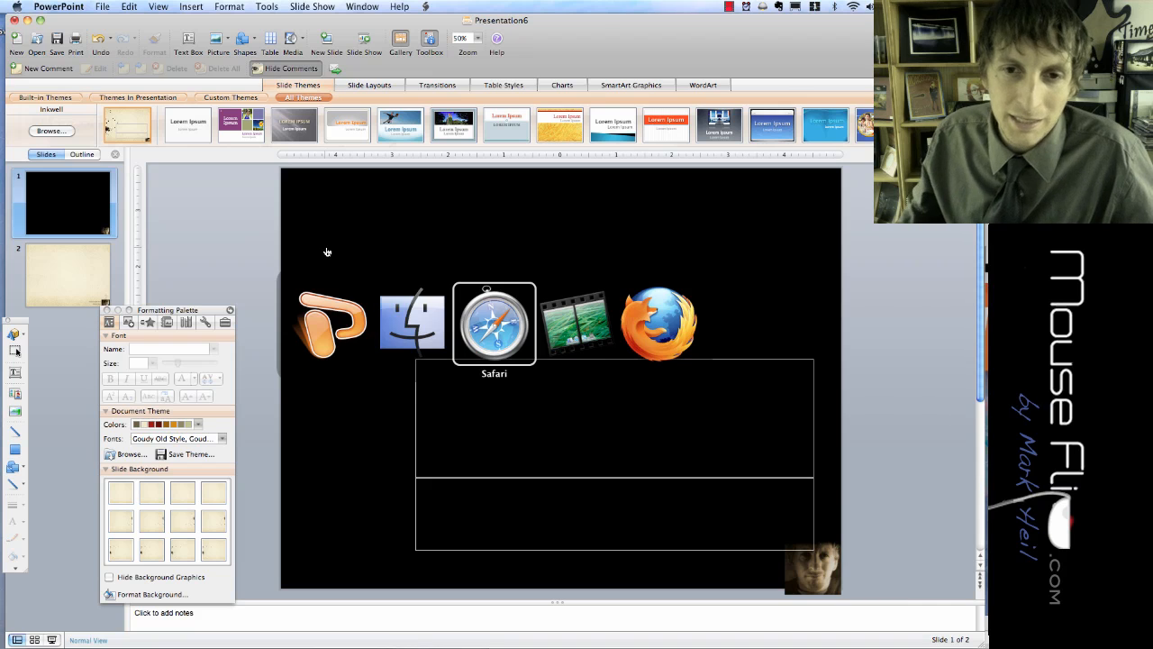
{"action": "key", "text": "super+Tab"}
{"action": "key", "text": "super+Tab"}
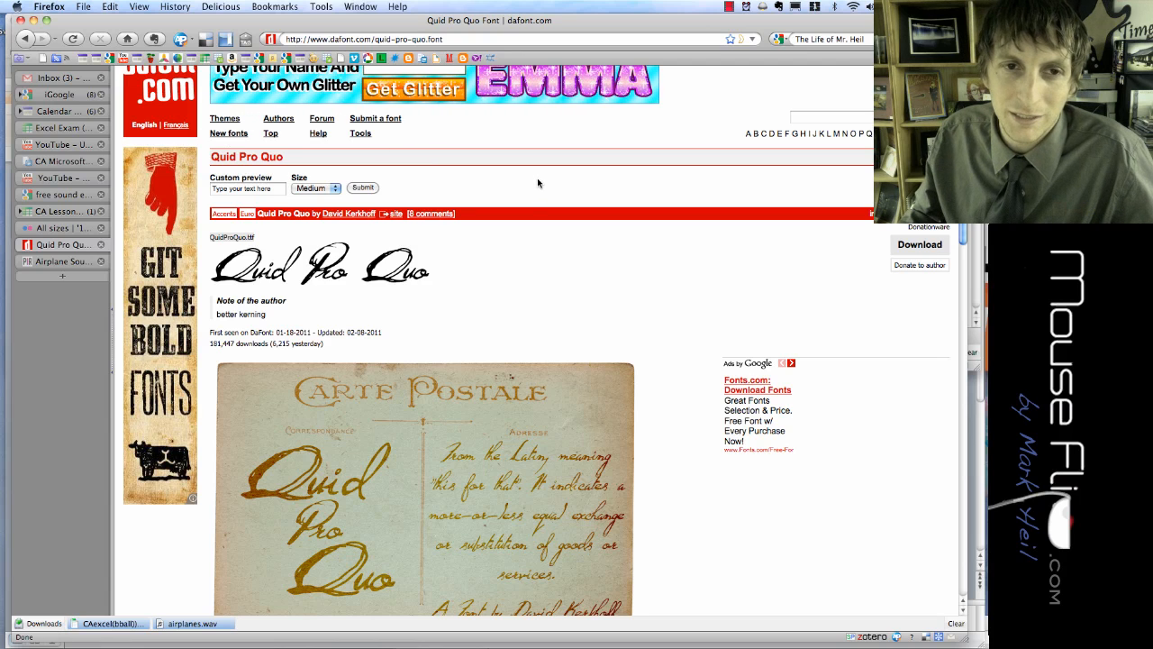
{"action": "key", "text": "super+Tab"}
{"action": "key", "text": "super+shift+Tab"}
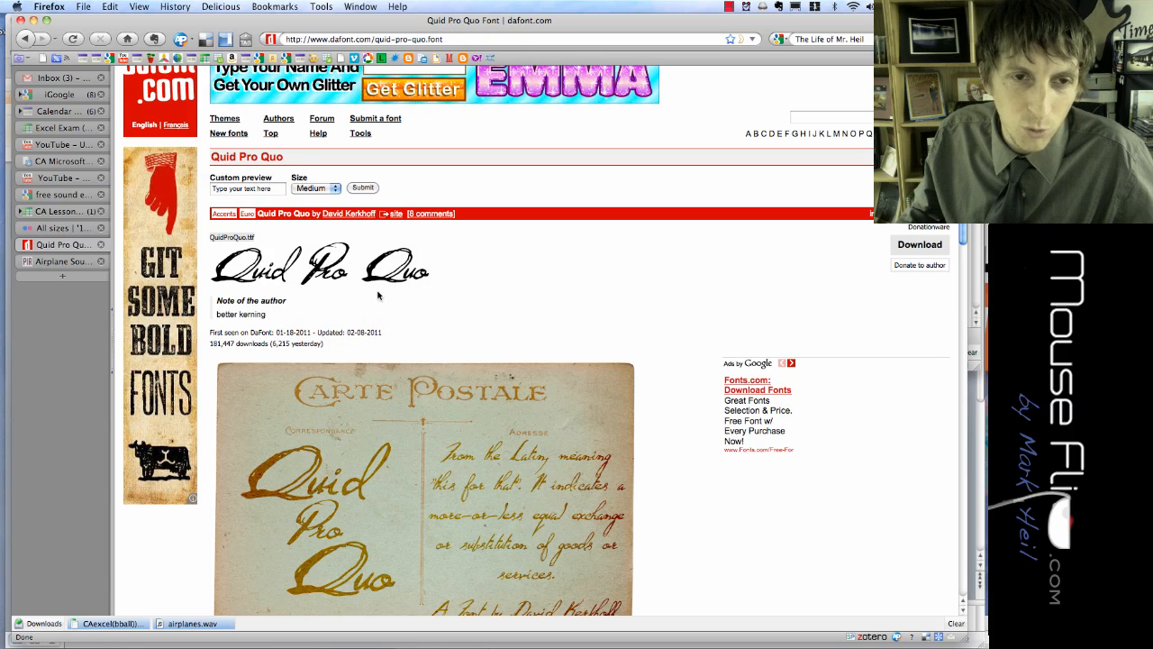
Request a Large custom preview of the Quid Pro Quo font using the presentation title copied from the browser's search box
{"action": "left_click", "coordinate": [269, 190]}
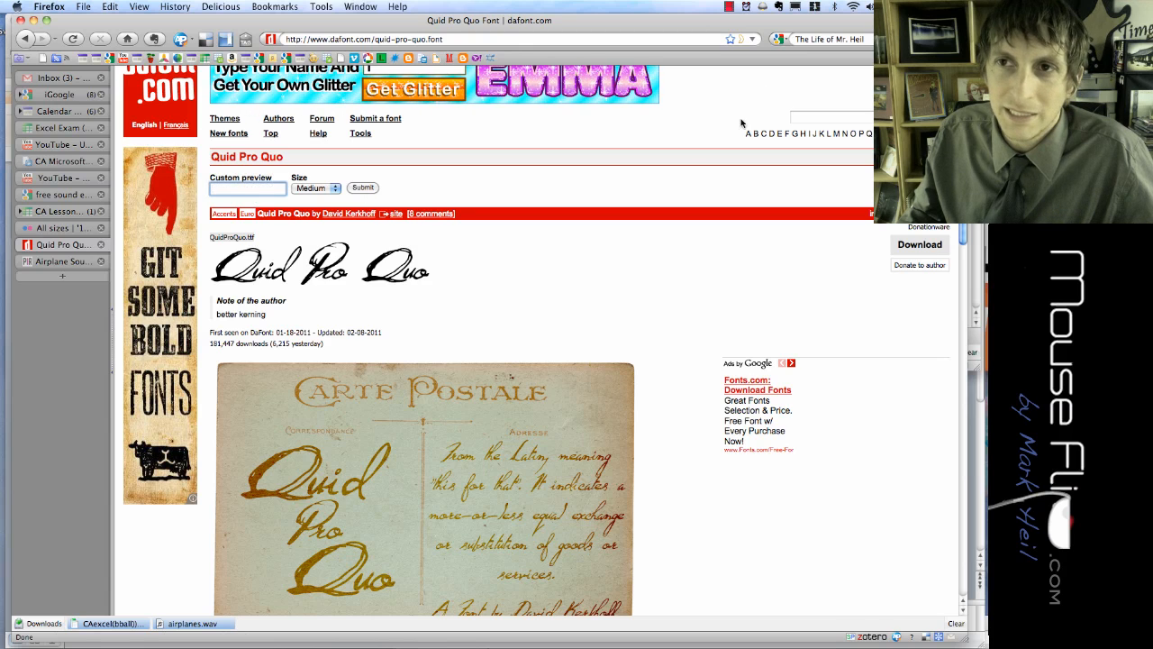
{"action": "left_click", "coordinate": [863, 38]}
{"action": "key", "text": "super+c"}
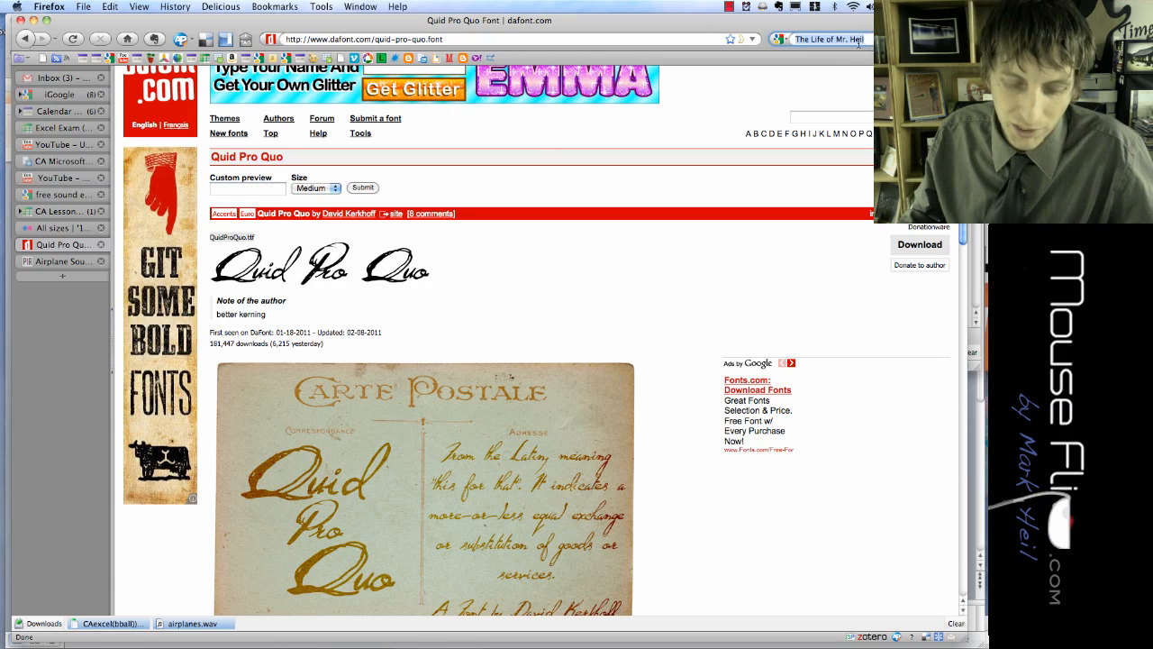
{"action": "left_click", "coordinate": [253, 194]}
{"action": "key", "text": "super+v"}
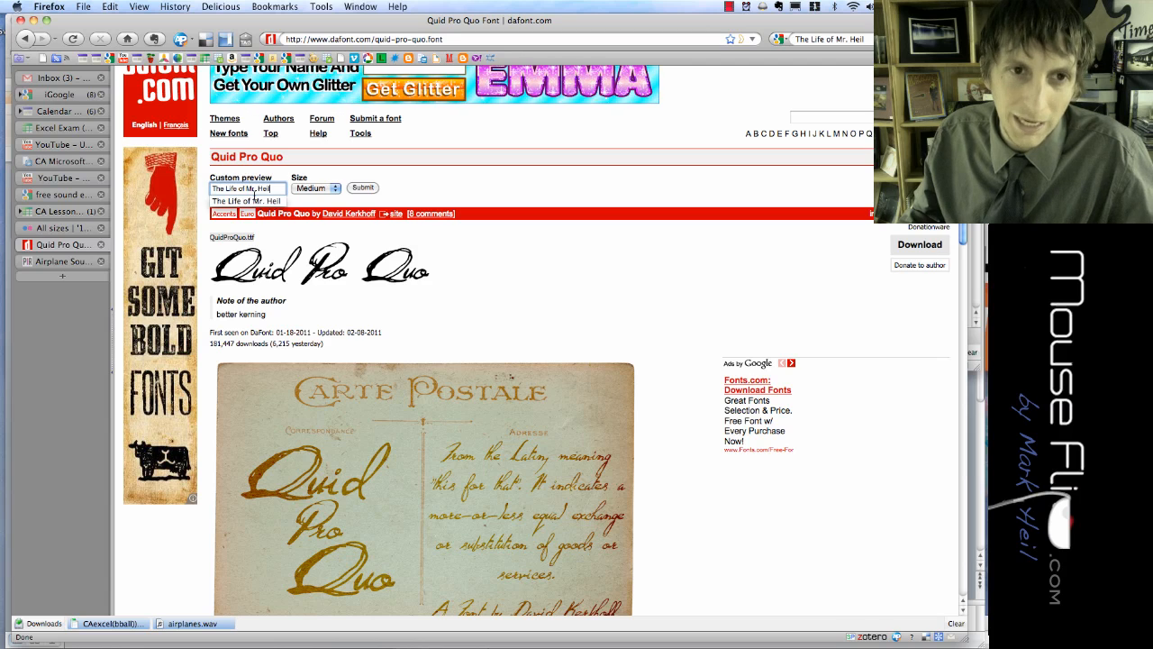
{"action": "left_click", "coordinate": [330, 189]}
{"action": "left_click", "coordinate": [318, 231]}
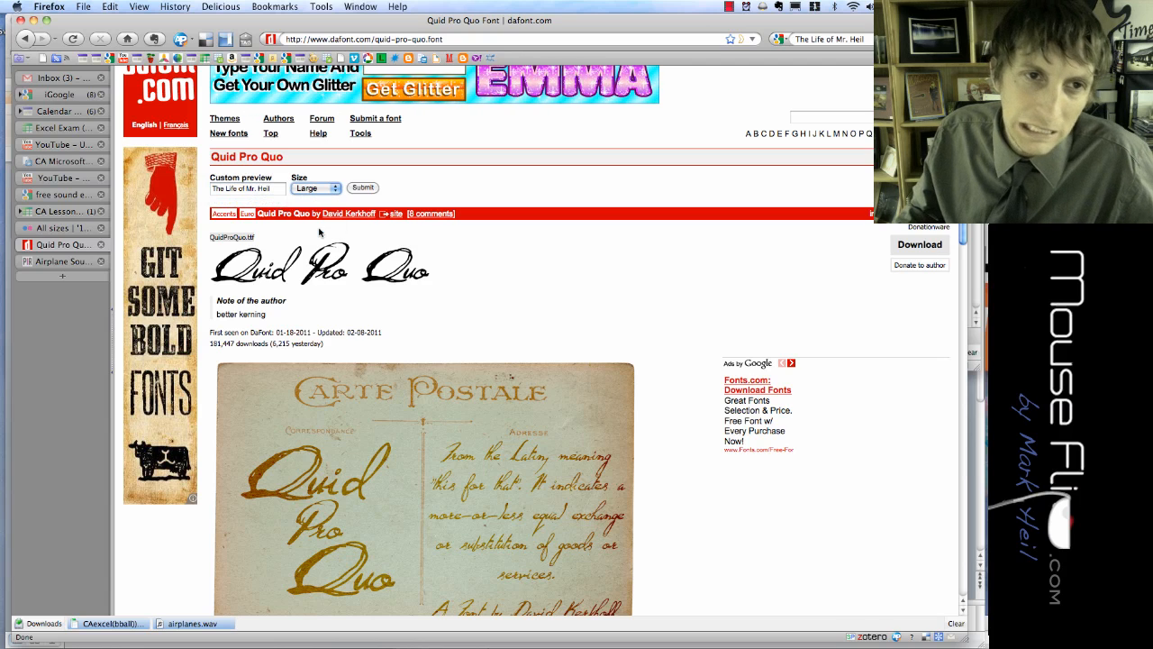
{"action": "left_click", "coordinate": [363, 188]}
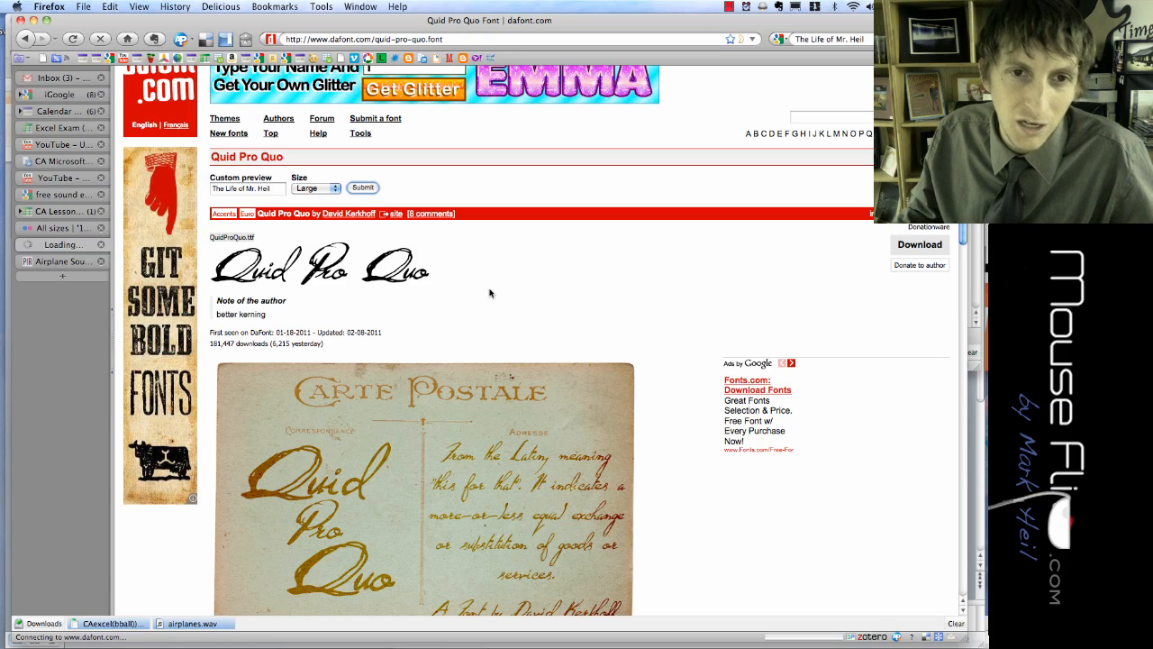
Switch to PowerPoint and place the handwritten name picture from the desktop folder aaphotos on slide 1
{"action": "key", "text": "super+Tab"}
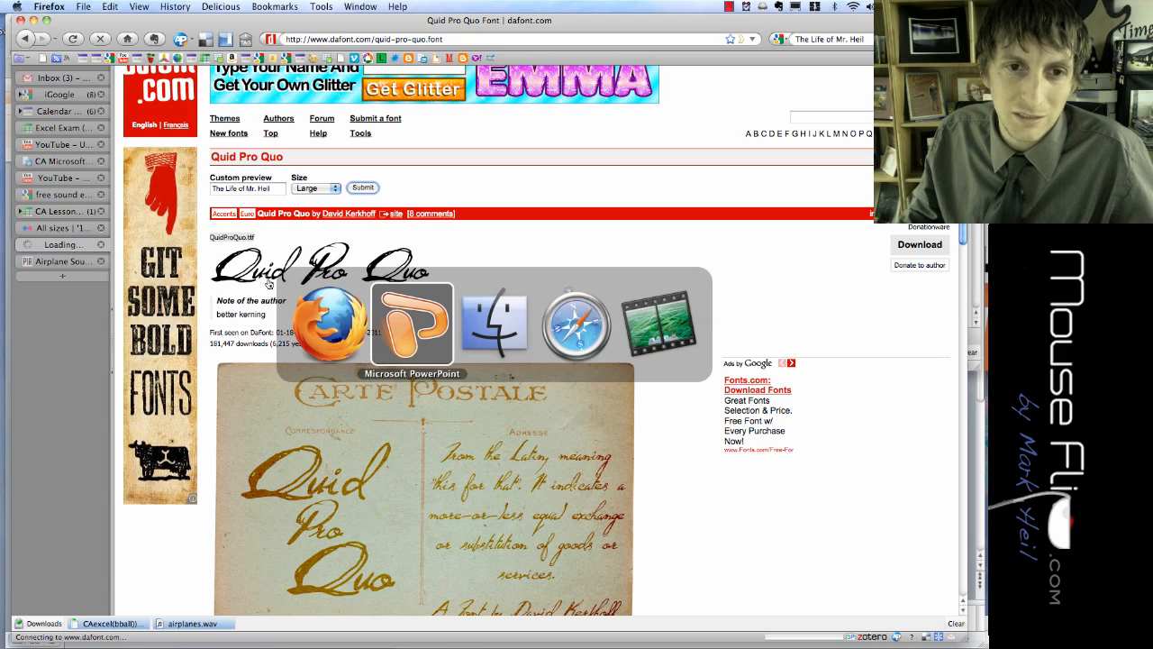
{"action": "key", "text": "F11"}
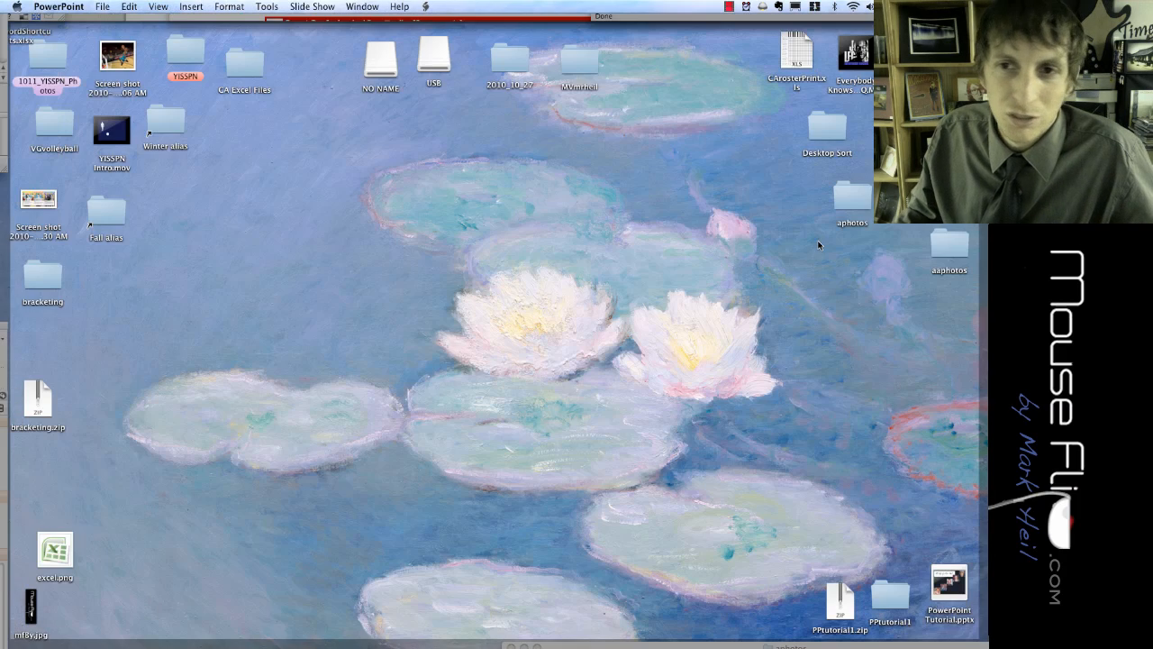
{"action": "double_click", "coordinate": [948, 247]}
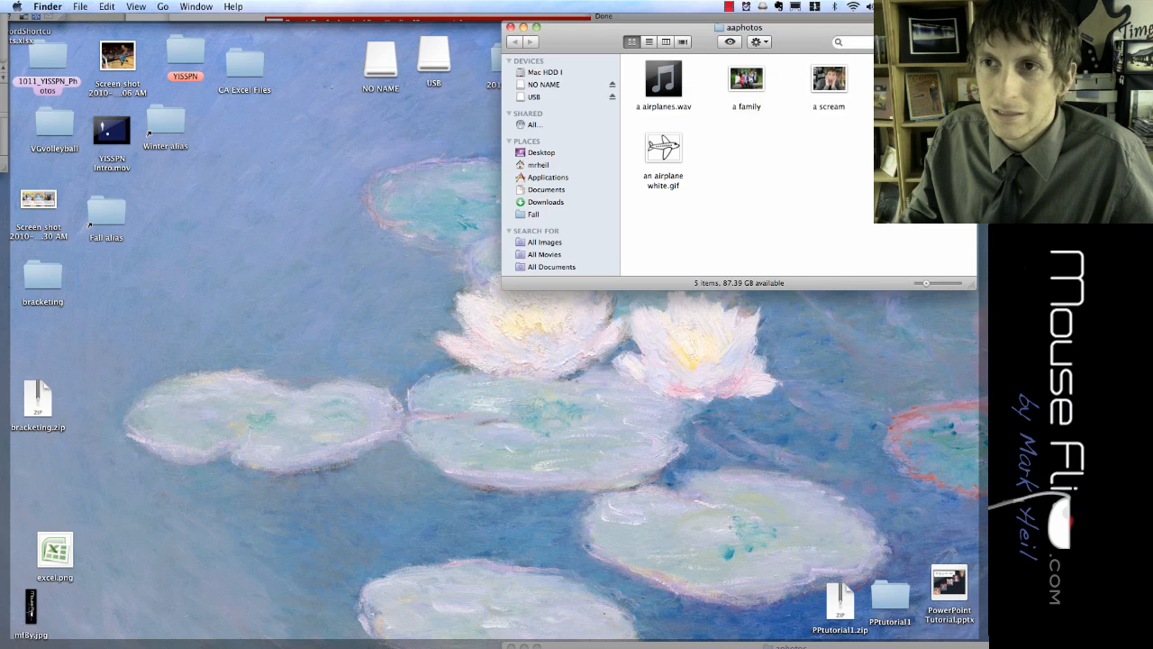
{"action": "mouse_move", "coordinate": [911, 83]}
{"action": "left_mouse_down"}
{"action": "mouse_move", "coordinate": [477, 220]}
{"action": "mouse_move", "coordinate": [222, 224]}
{"action": "mouse_move", "coordinate": [370, 256]}
{"action": "mouse_move", "coordinate": [434, 236]}
{"action": "left_mouse_up"}
{"action": "key", "text": "F11"}
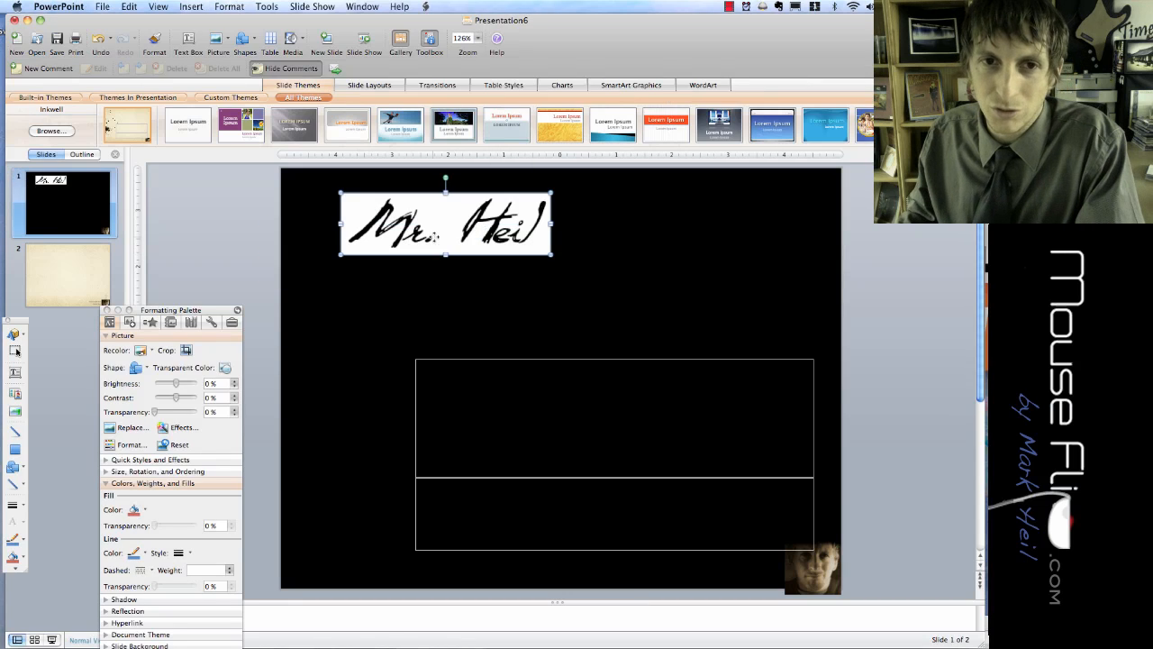
Add the handwritten full title picture from the desktop folder aphotos to slide 1
{"action": "key", "text": "F11"}
{"action": "left_click", "coordinate": [846, 201]}
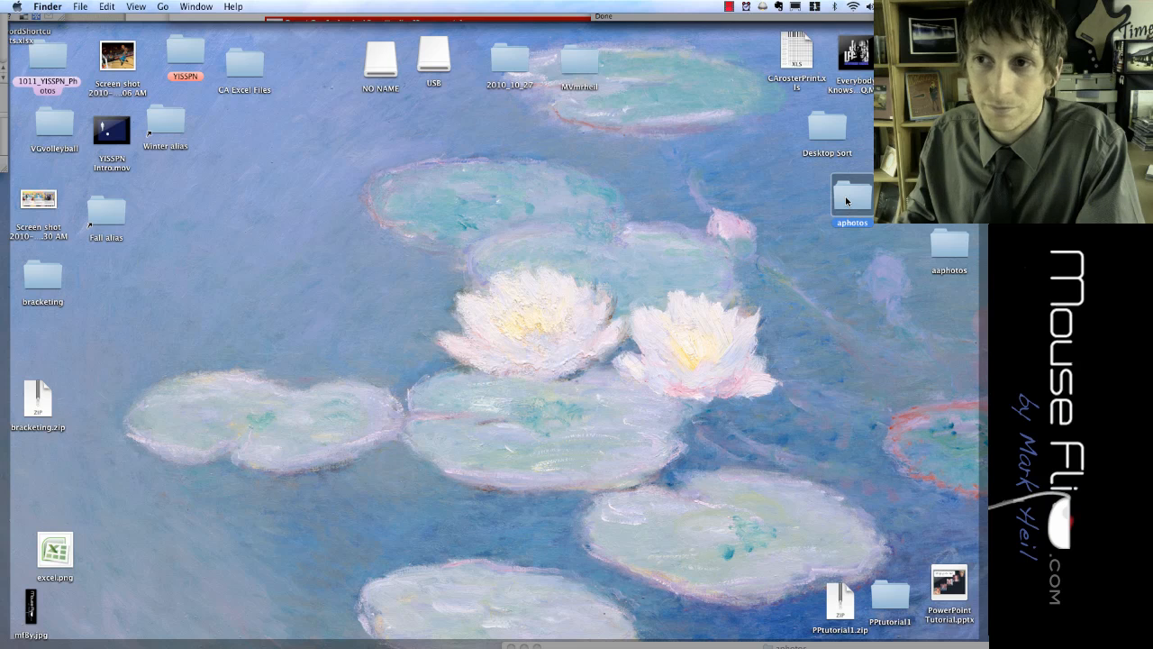
{"action": "double_click", "coordinate": [847, 202]}
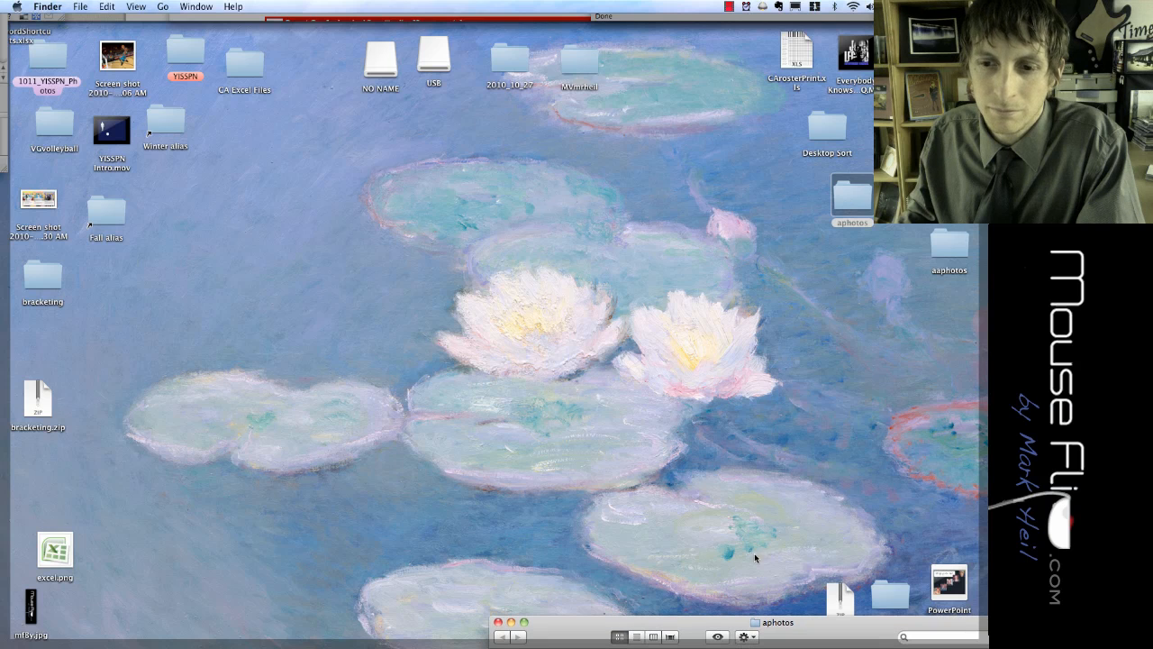
{"action": "left_click_drag", "start_coordinate": [804, 622], "coordinate": [711, 308]}
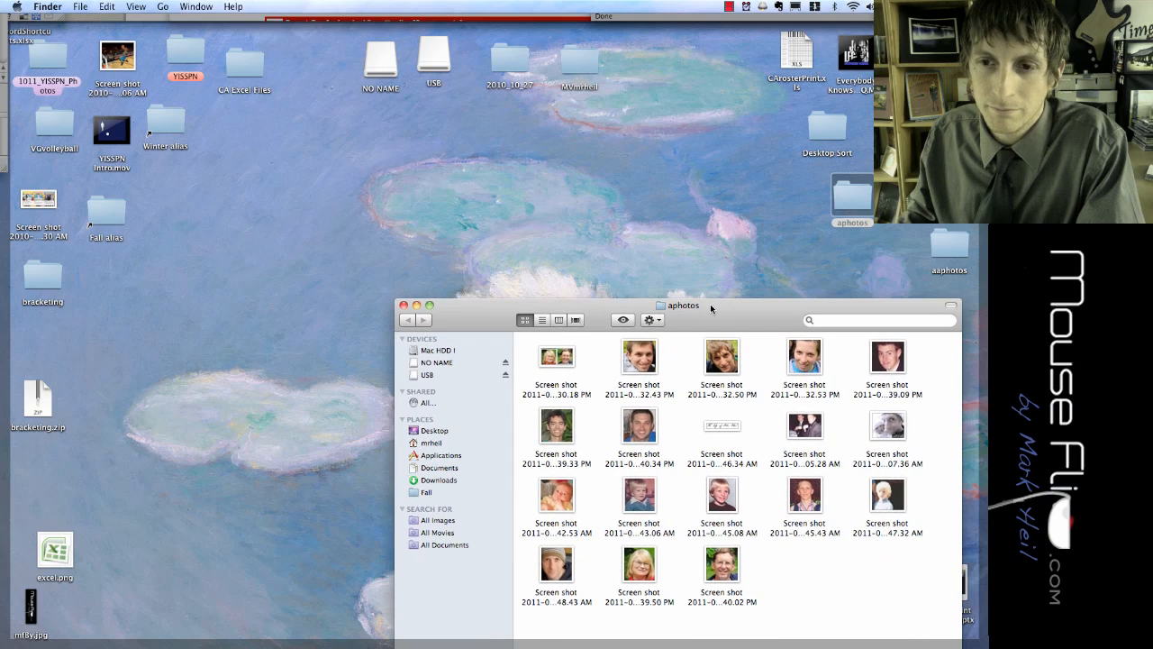
{"action": "left_click_drag", "start_coordinate": [727, 429], "coordinate": [311, 335]}
{"action": "key", "text": "F11"}
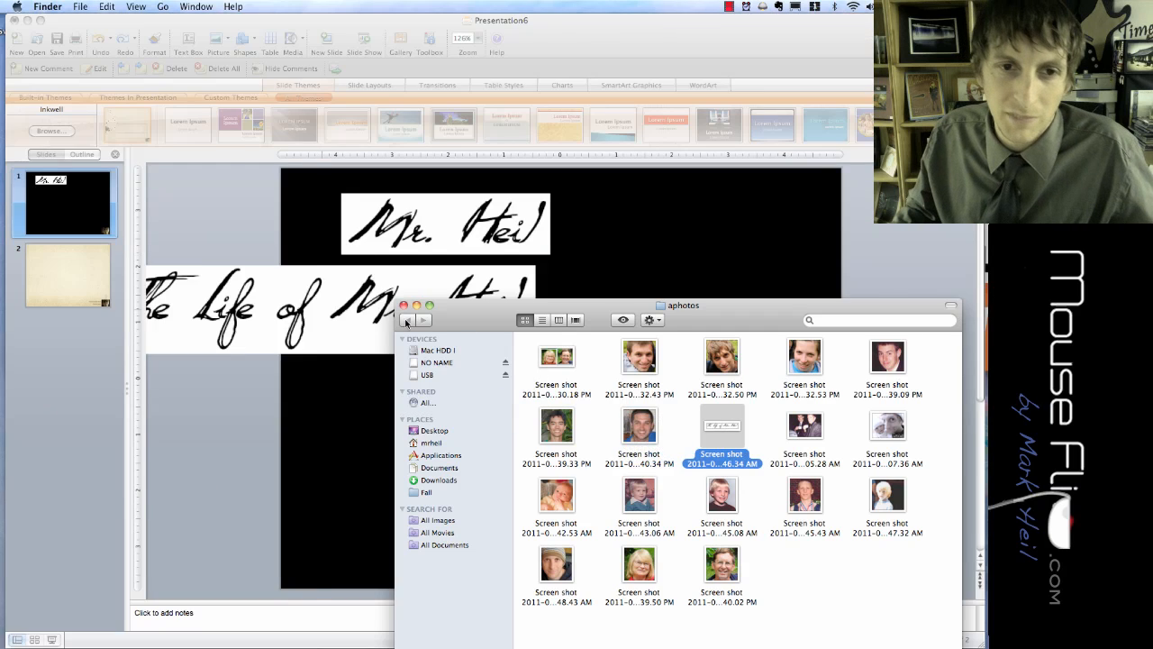
{"action": "left_click_drag", "start_coordinate": [493, 322], "coordinate": [457, 565]}
Delete the short handwritten name picture and move the full title picture into the slide's upper-left corner
{"action": "left_click", "coordinate": [454, 241]}
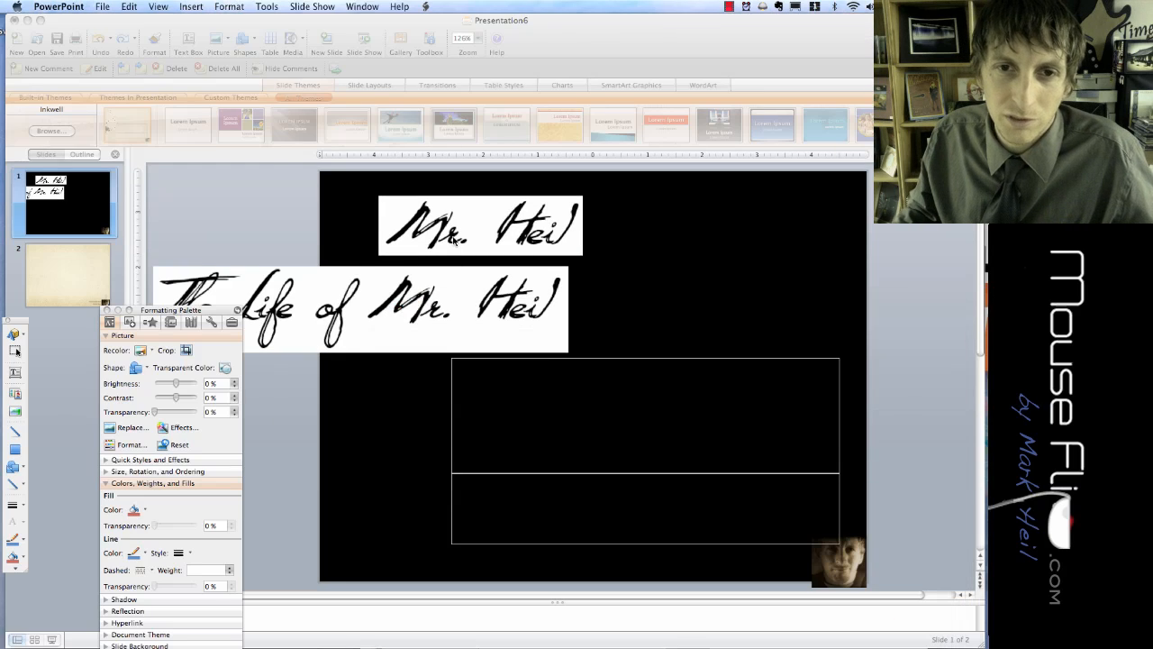
{"action": "left_click", "coordinate": [454, 242]}
{"action": "key", "text": "Delete"}
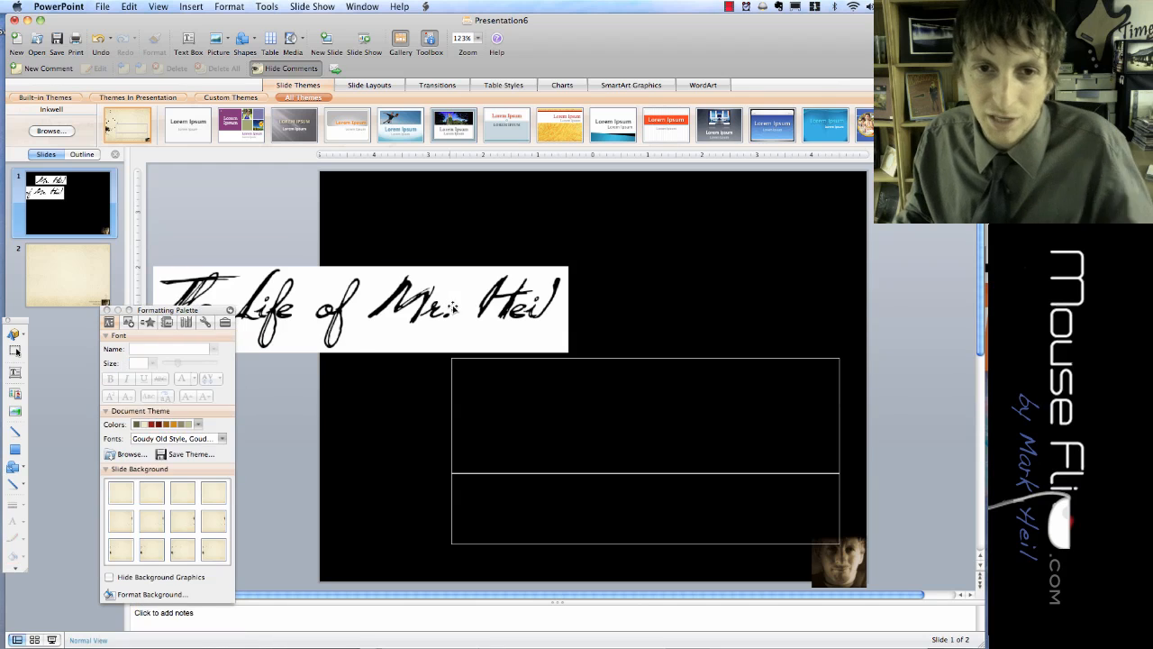
{"action": "left_click_drag", "start_coordinate": [451, 303], "coordinate": [619, 211]}
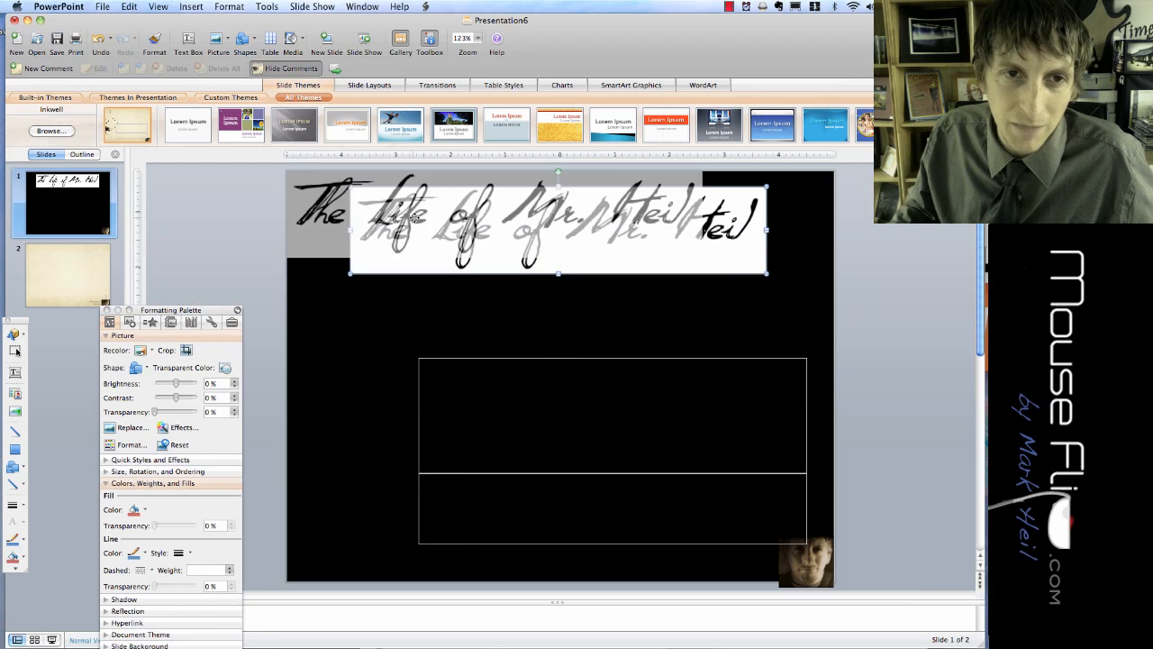
{"action": "left_click", "coordinate": [422, 298]}
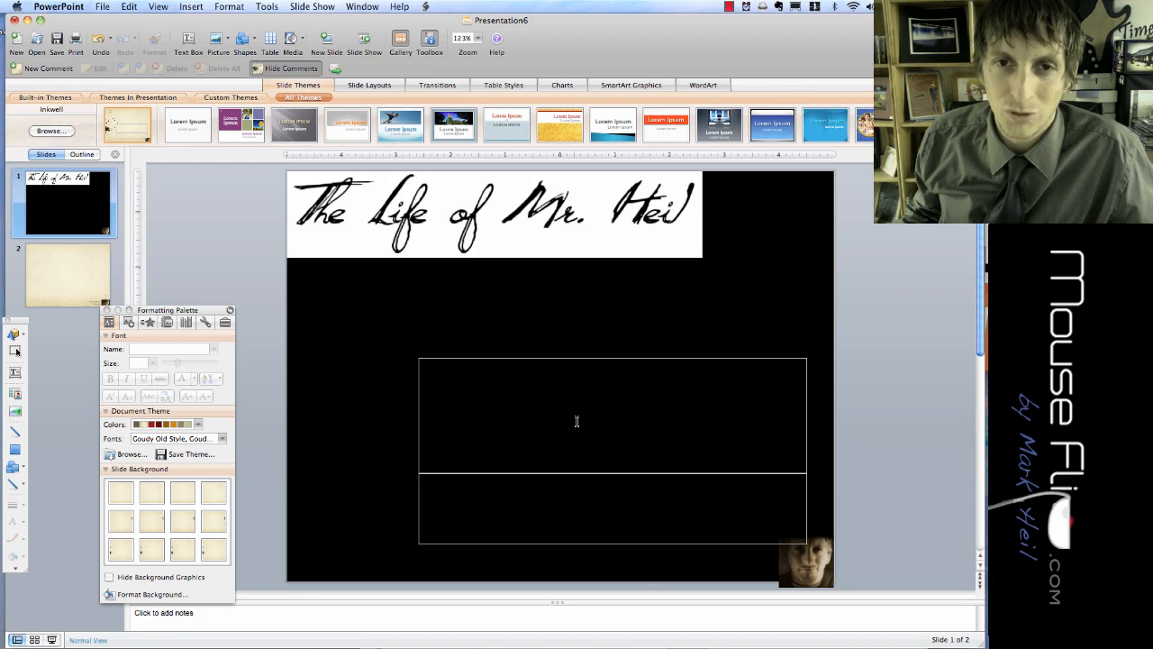
Select the baby, toddler, boy, teenager and knit-cap portraits in the aphotos folder and try to add them together to slide 1
{"action": "key", "text": "F11"}
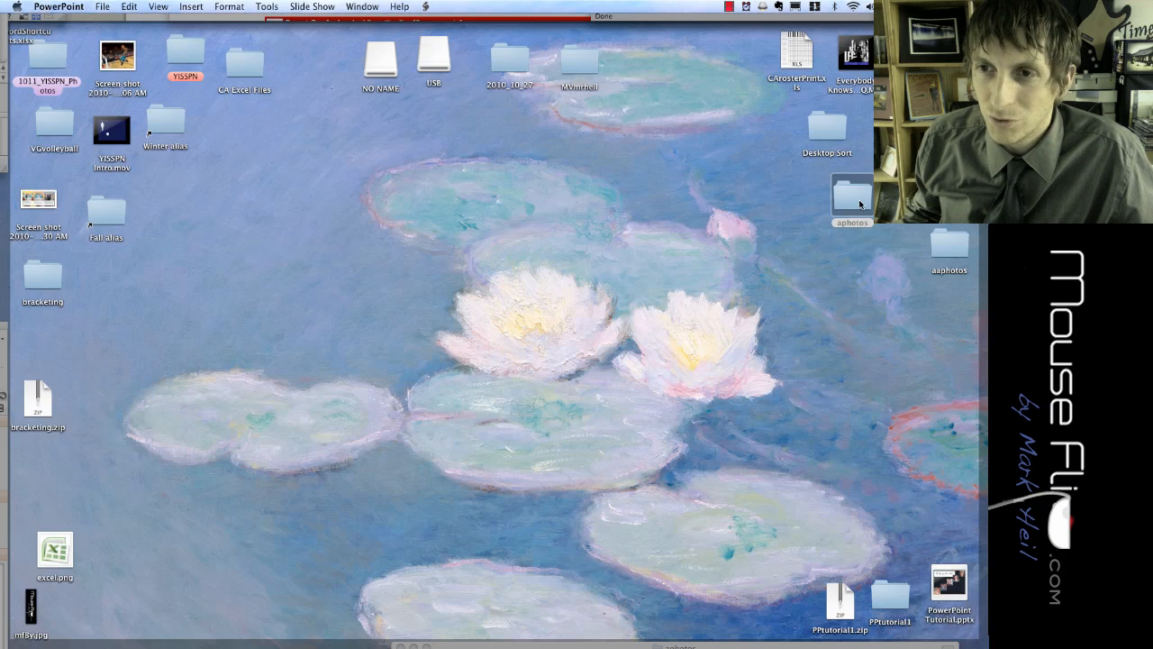
{"action": "left_click", "coordinate": [948, 245]}
{"action": "double_click", "coordinate": [863, 210]}
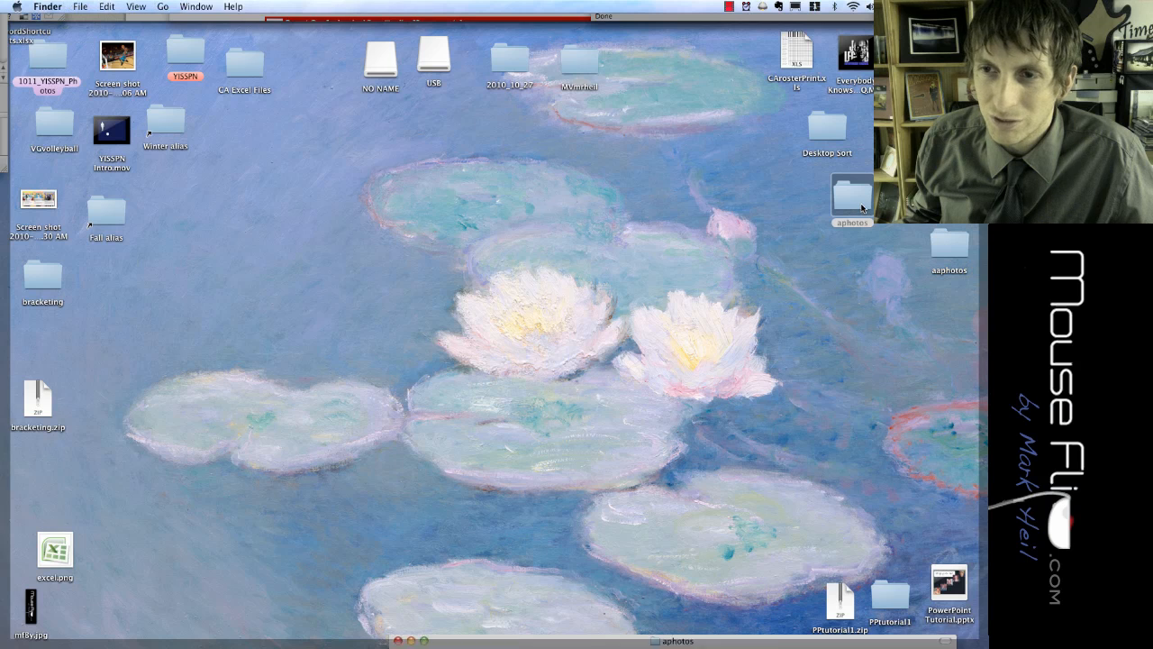
{"action": "left_click_drag", "start_coordinate": [716, 554], "coordinate": [676, 190]}
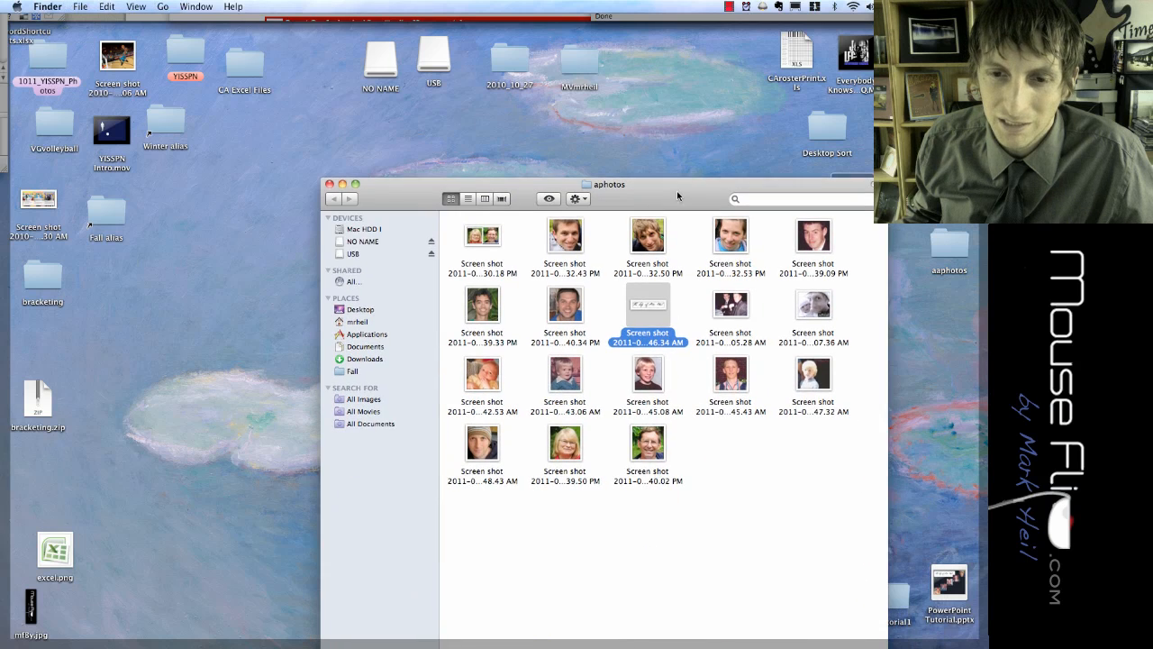
{"action": "left_click", "coordinate": [730, 379]}
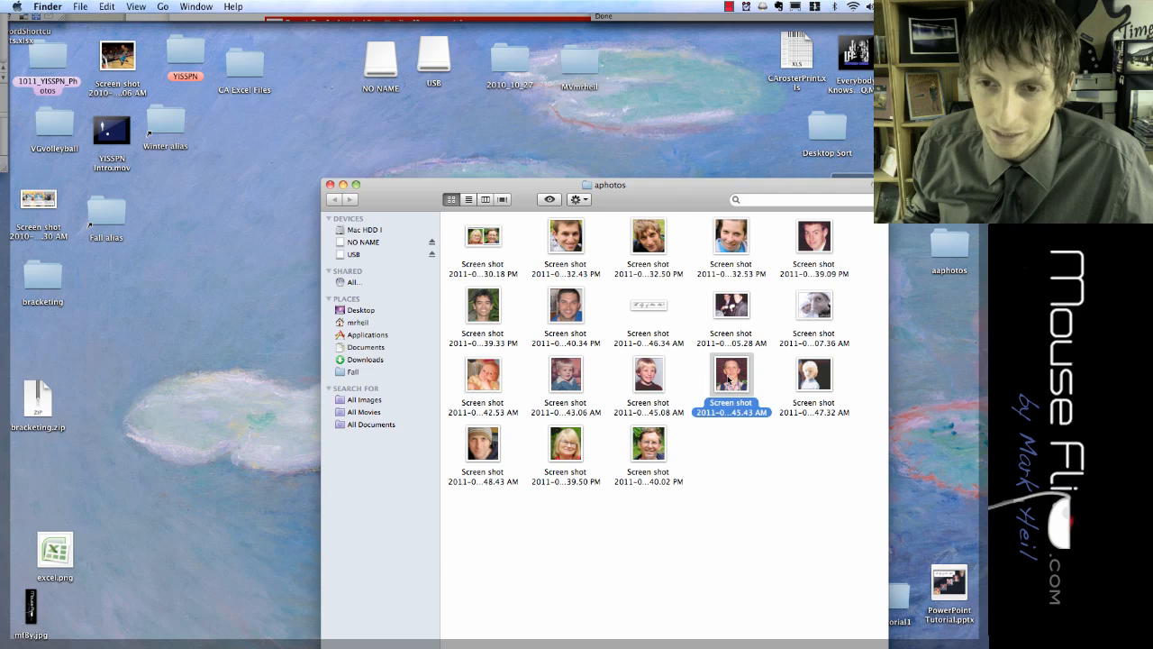
{"action": "left_click", "coordinate": [646, 386], "text": "super"}
{"action": "left_click", "coordinate": [574, 383], "text": "super"}
{"action": "left_click", "coordinate": [493, 385], "text": "super"}
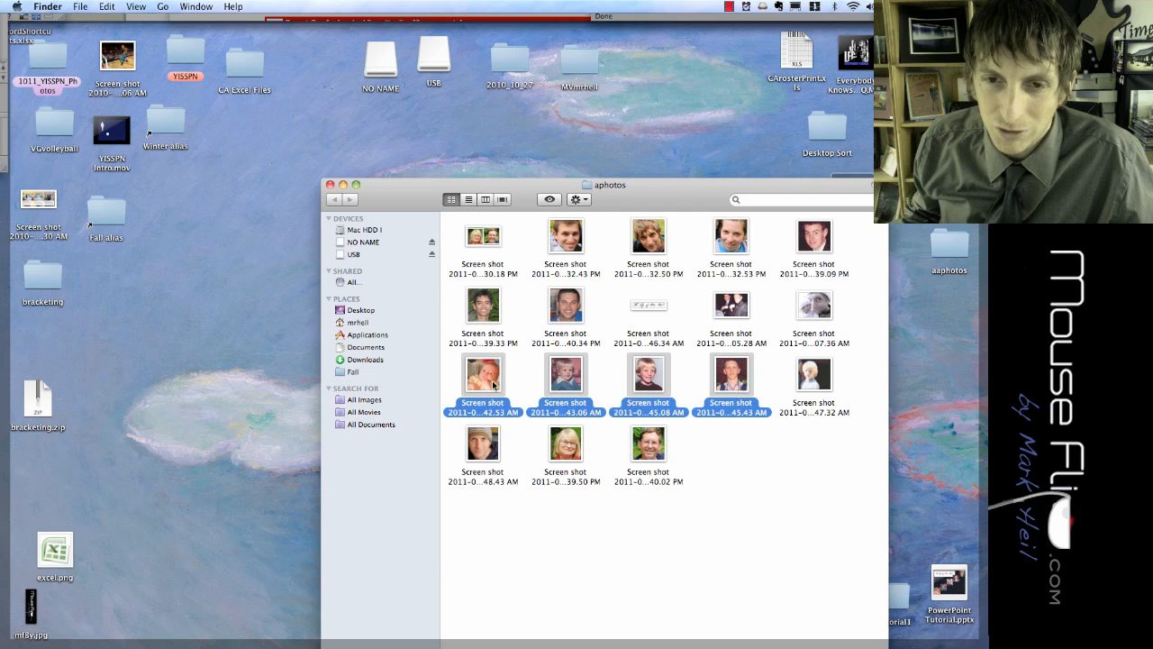
{"action": "left_click", "coordinate": [481, 446], "text": "super"}
{"action": "left_click_drag", "start_coordinate": [487, 377], "coordinate": [224, 315]}
{"action": "left_click_drag", "start_coordinate": [416, 199], "coordinate": [369, 234]}
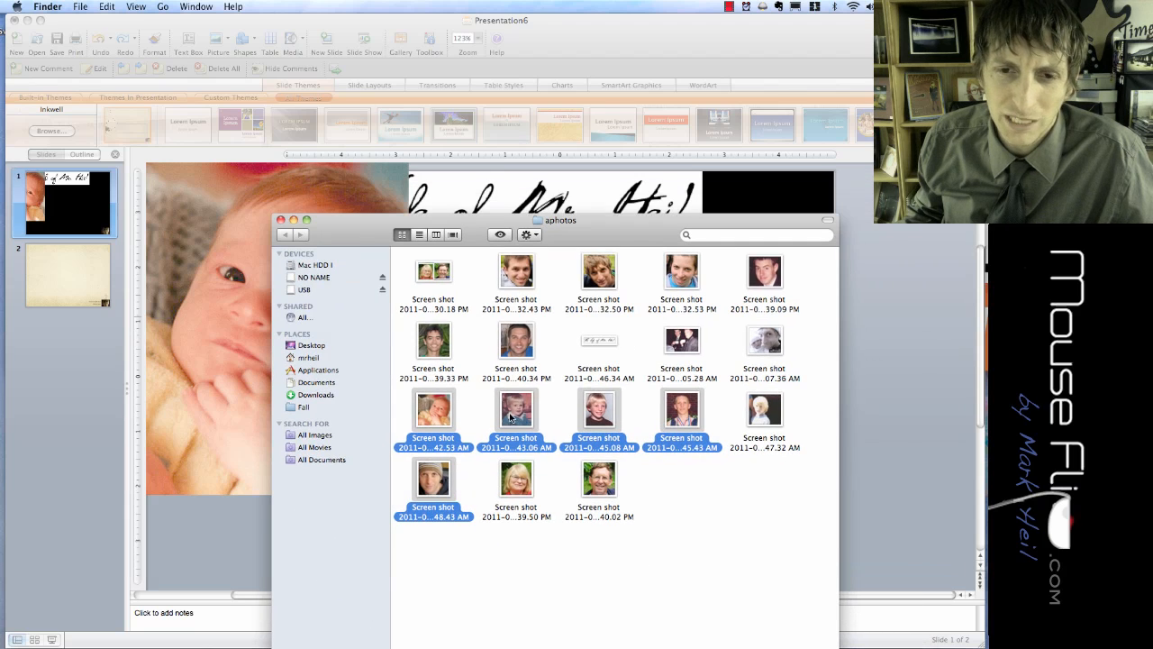
Shrink the baby photo to a small thumbnail and place it in the lower-left corner of slide 1
{"action": "key", "text": "super+Tab"}
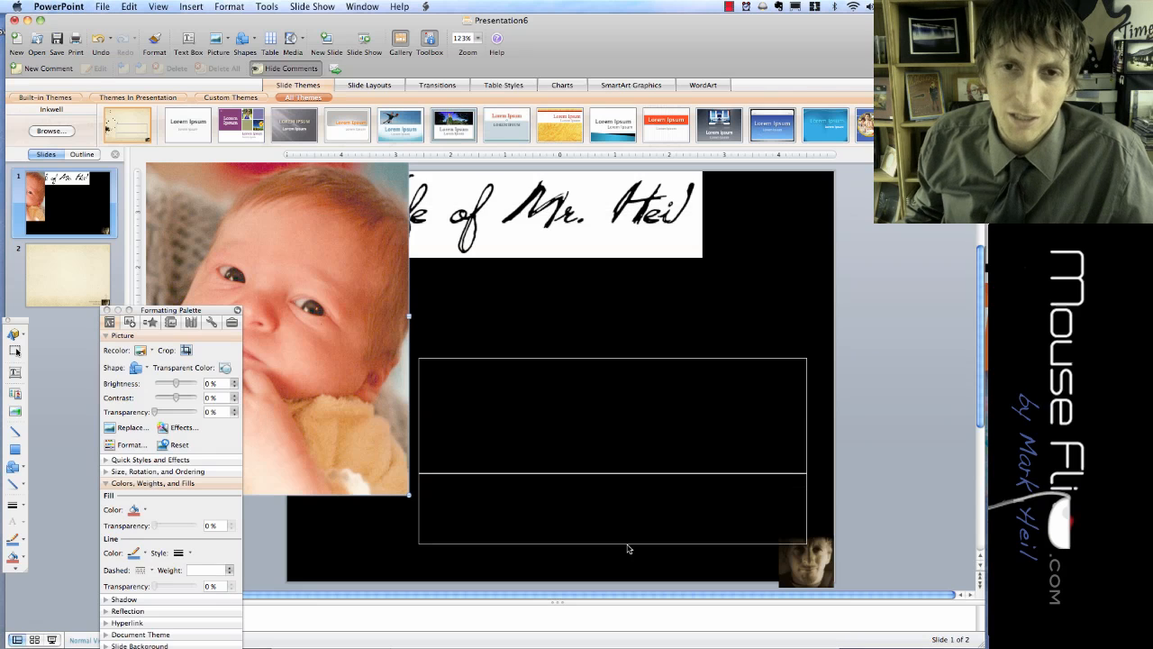
{"action": "left_click_drag", "start_coordinate": [509, 342], "coordinate": [412, 283]}
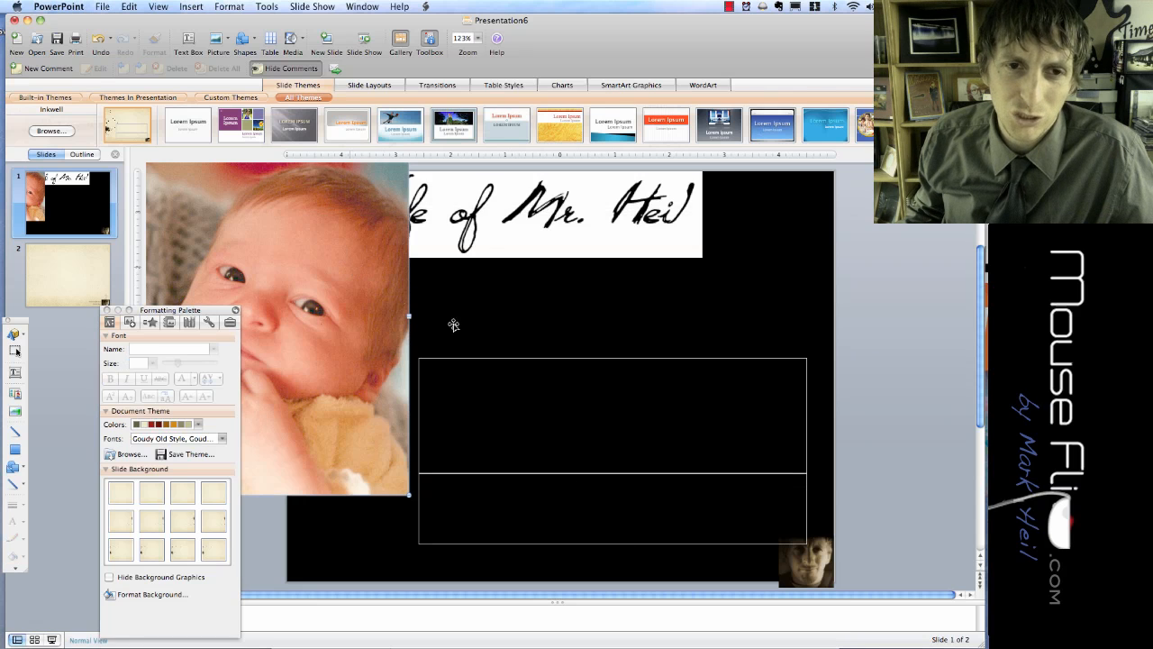
{"action": "left_click_drag", "start_coordinate": [322, 284], "coordinate": [649, 442]}
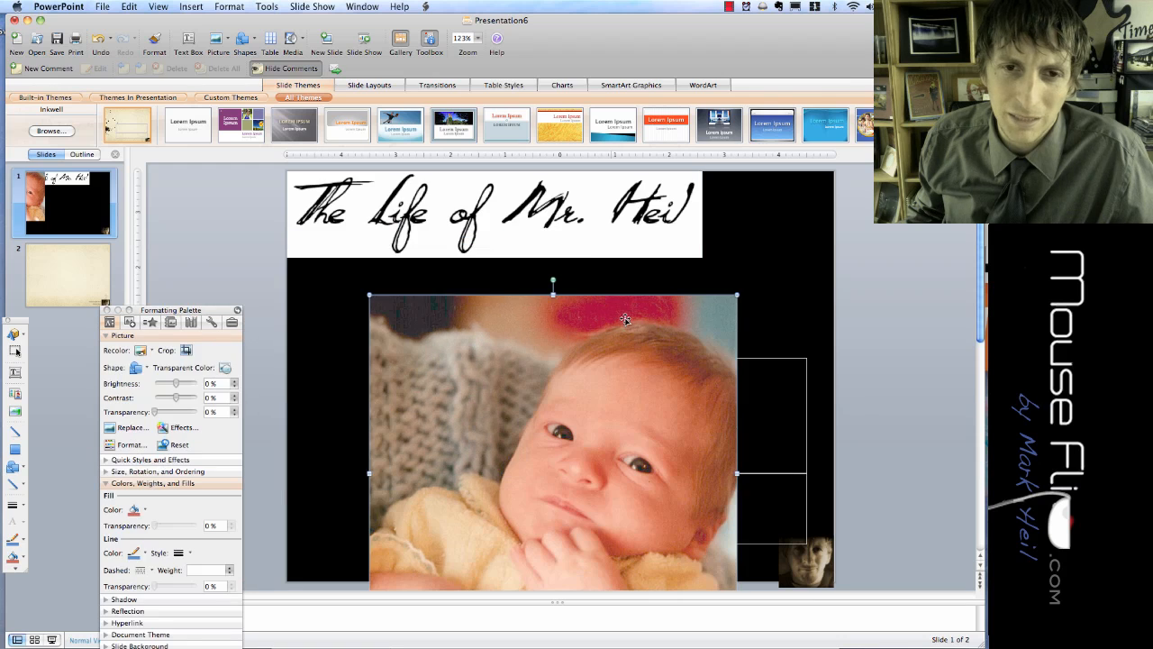
{"action": "left_click_drag", "start_coordinate": [736, 295], "coordinate": [492, 532]}
{"action": "left_click_drag", "start_coordinate": [411, 586], "coordinate": [329, 514]}
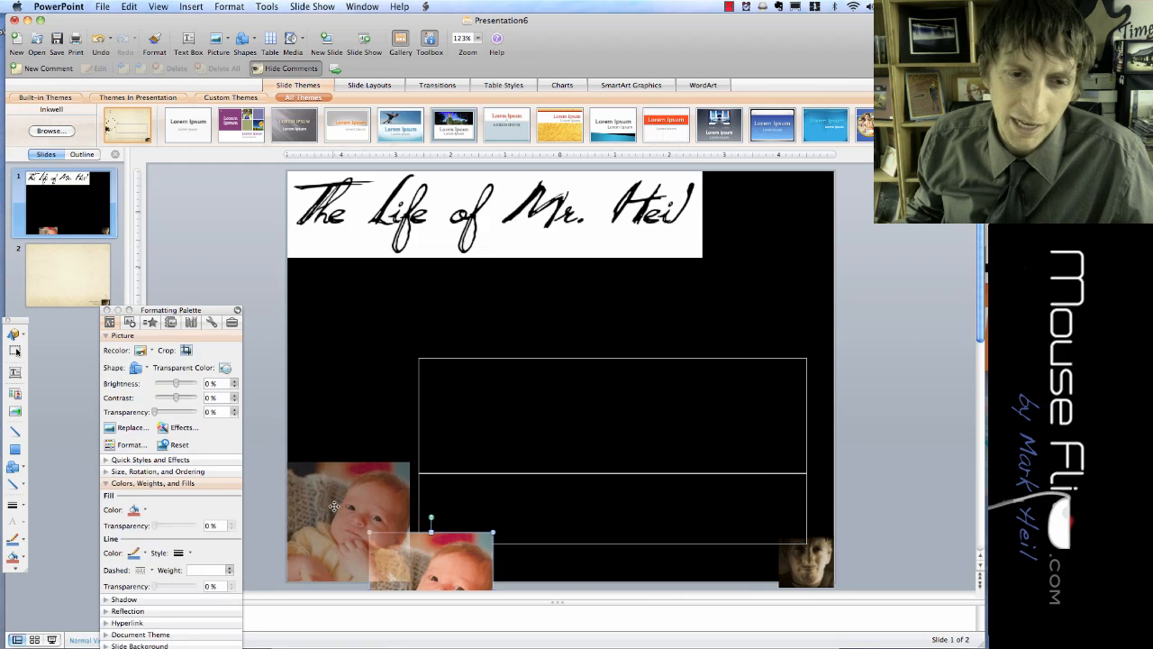
{"action": "left_click_drag", "start_coordinate": [407, 465], "coordinate": [377, 494]}
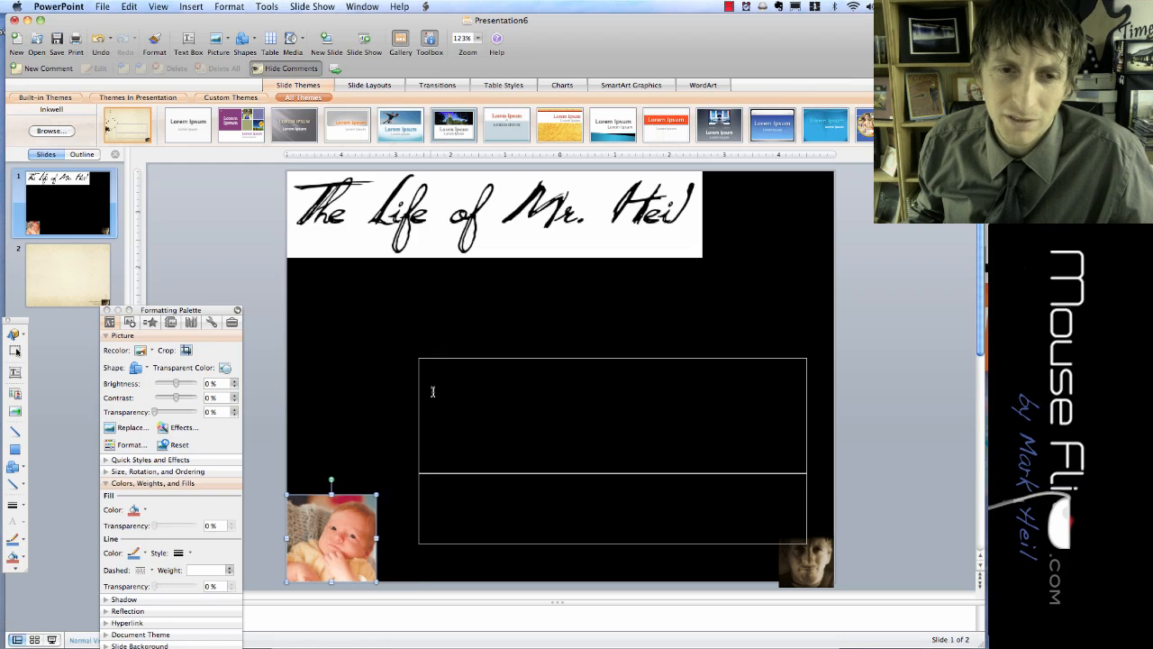
Add the toddler, boy, teenager and knit-cap portraits one by one from the aphotos folder to slide 1
{"action": "key", "text": "super+Tab"}
{"action": "left_click", "coordinate": [531, 605]}
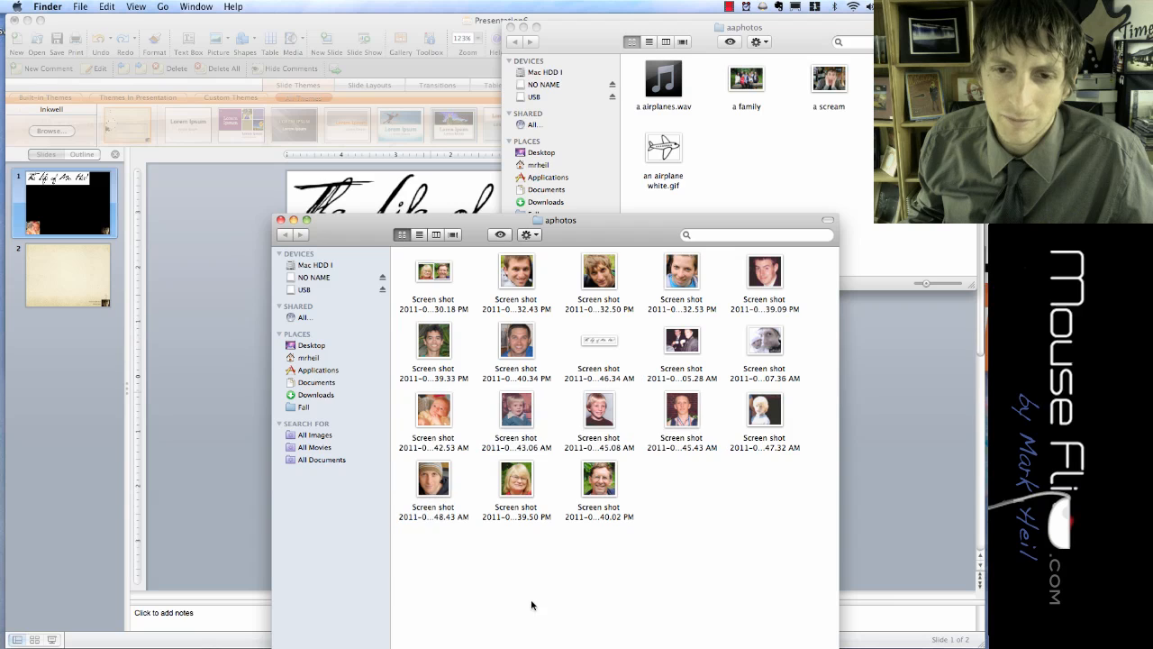
{"action": "left_click_drag", "start_coordinate": [508, 418], "coordinate": [240, 385]}
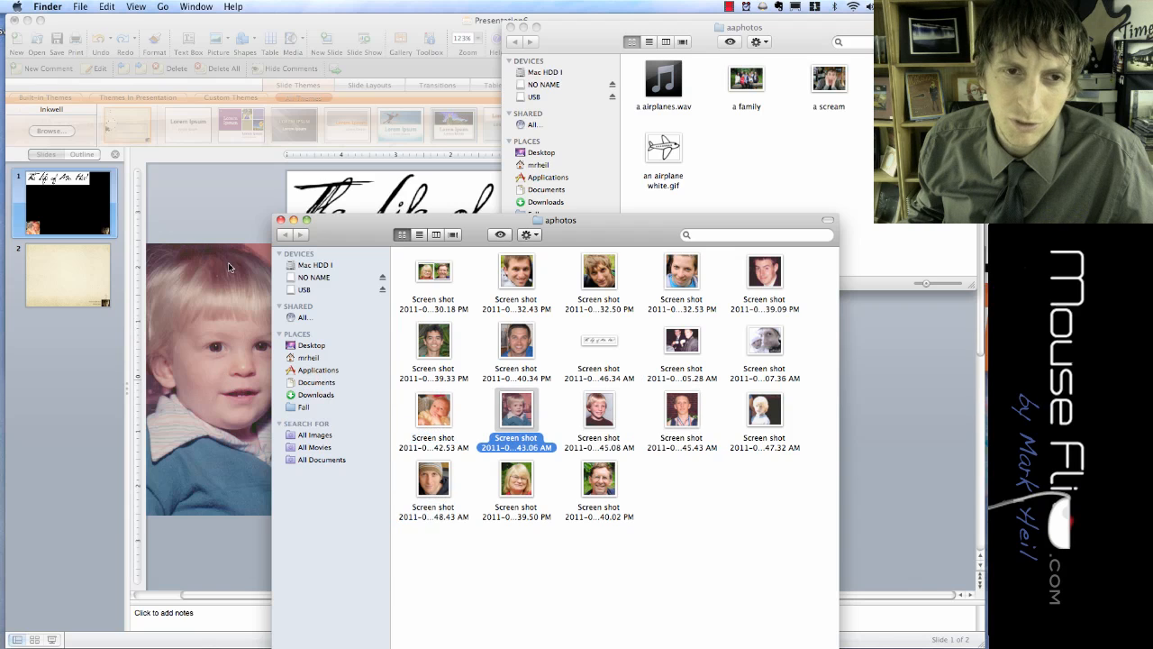
{"action": "left_click_drag", "start_coordinate": [595, 413], "coordinate": [902, 384]}
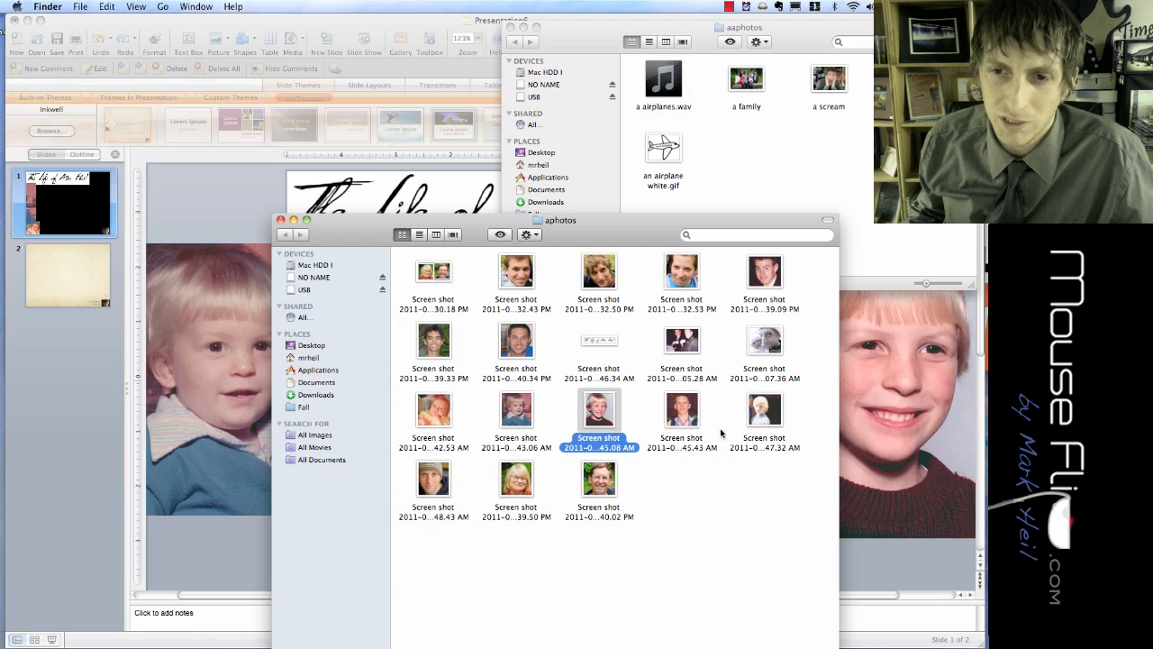
{"action": "left_click_drag", "start_coordinate": [687, 412], "coordinate": [910, 540]}
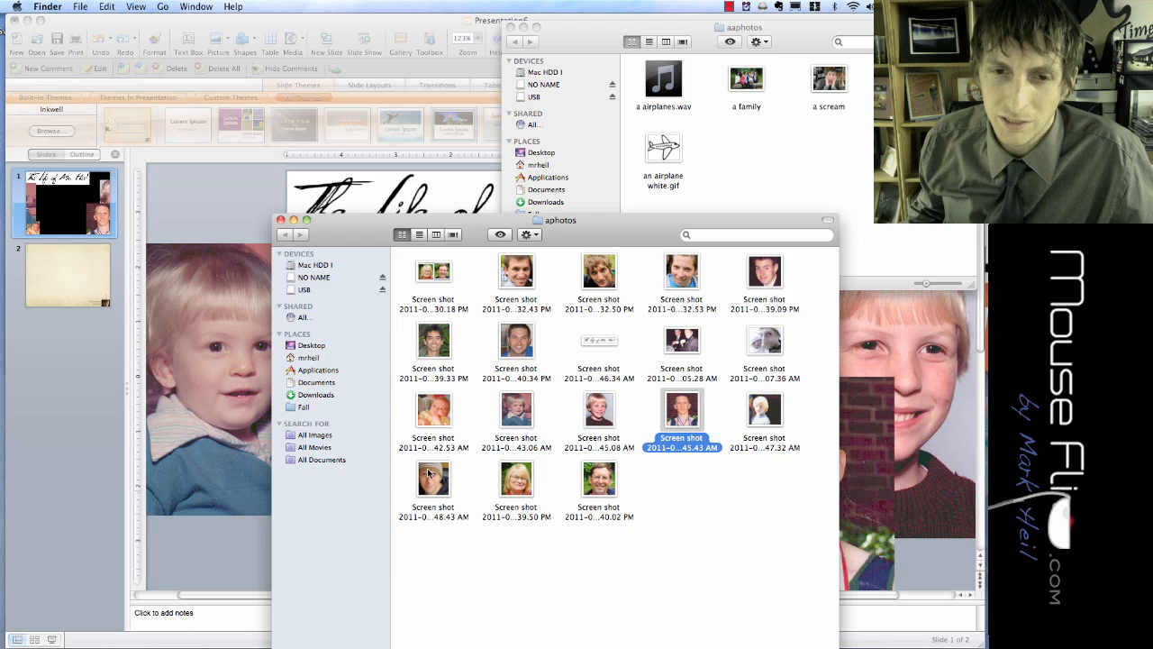
{"action": "left_click_drag", "start_coordinate": [429, 473], "coordinate": [854, 537]}
{"action": "left_click", "coordinate": [260, 202]}
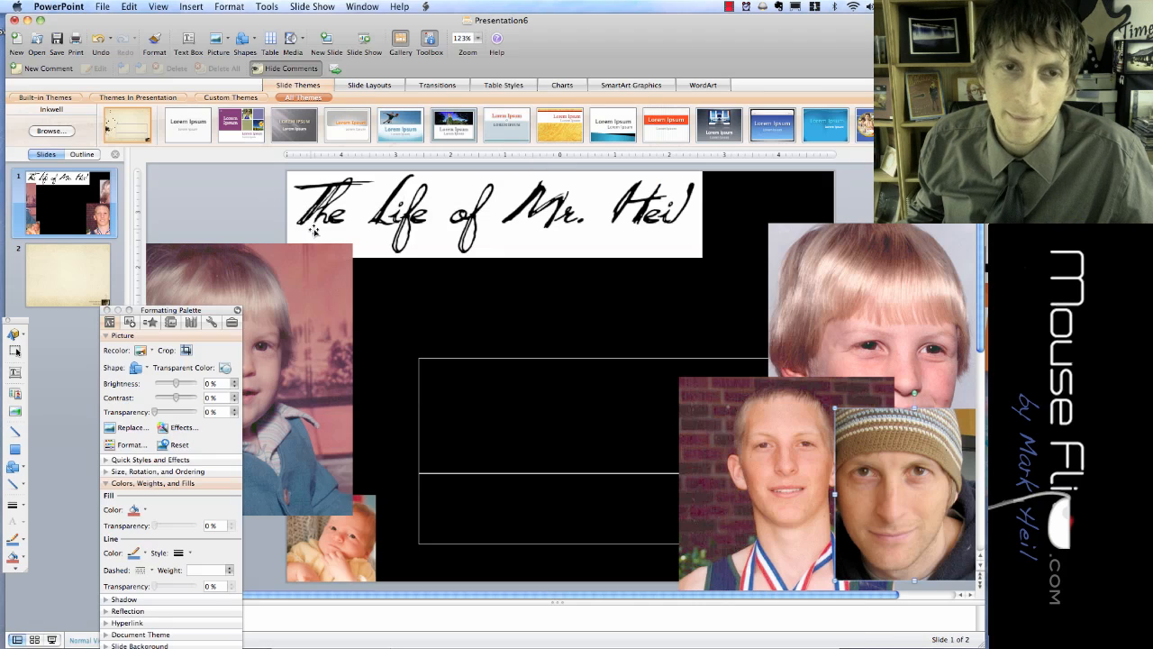
Shrink the toddler photo to a thumbnail and place it diagonally above and to the right of the baby photo
{"action": "left_click_drag", "start_coordinate": [278, 375], "coordinate": [551, 389]}
{"action": "left_click_drag", "start_coordinate": [625, 258], "coordinate": [452, 427]}
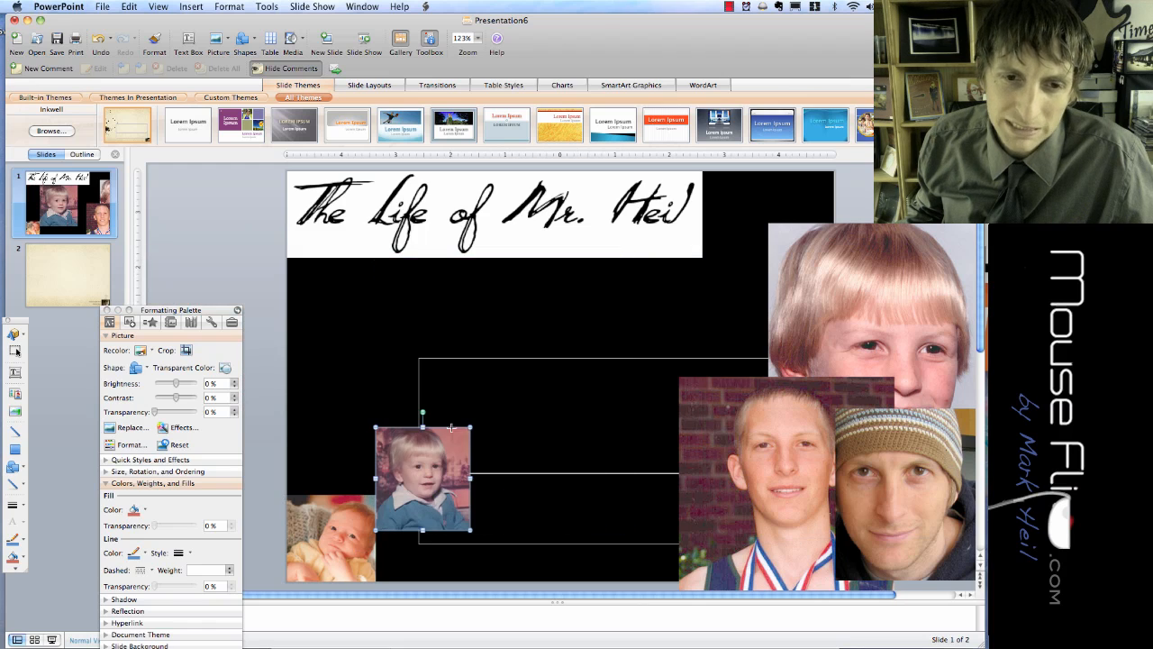
{"action": "left_click_drag", "start_coordinate": [435, 466], "coordinate": [435, 446]}
Delete the empty title and subtitle placeholders from slide 1
{"action": "left_click", "coordinate": [571, 412]}
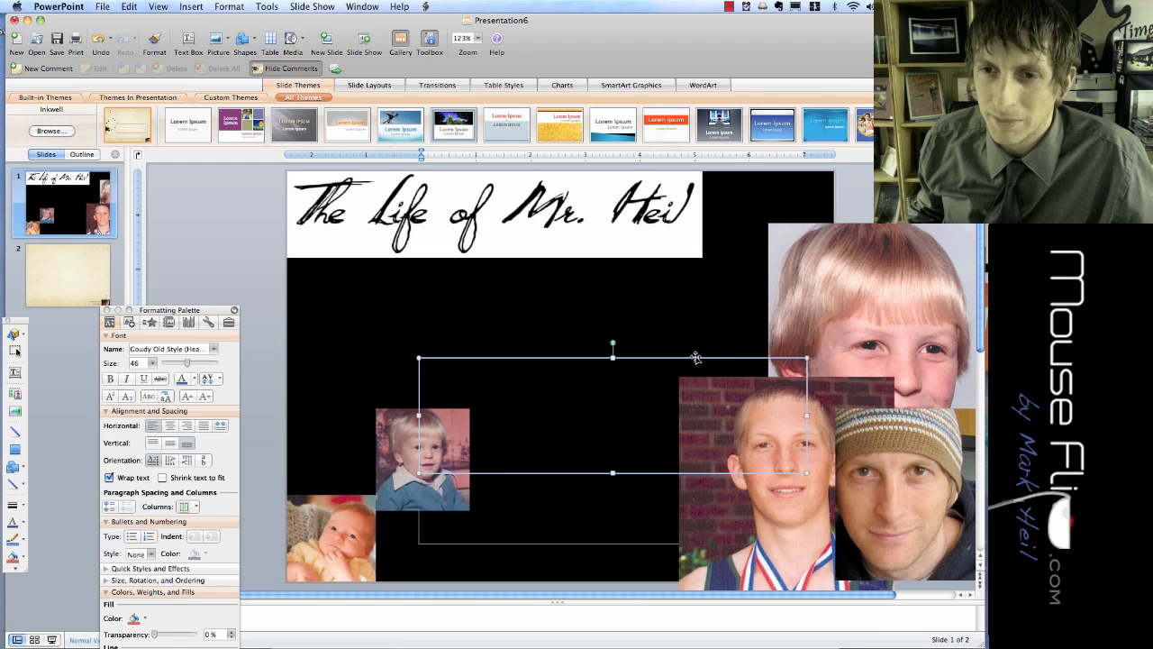
{"action": "left_click", "coordinate": [696, 358]}
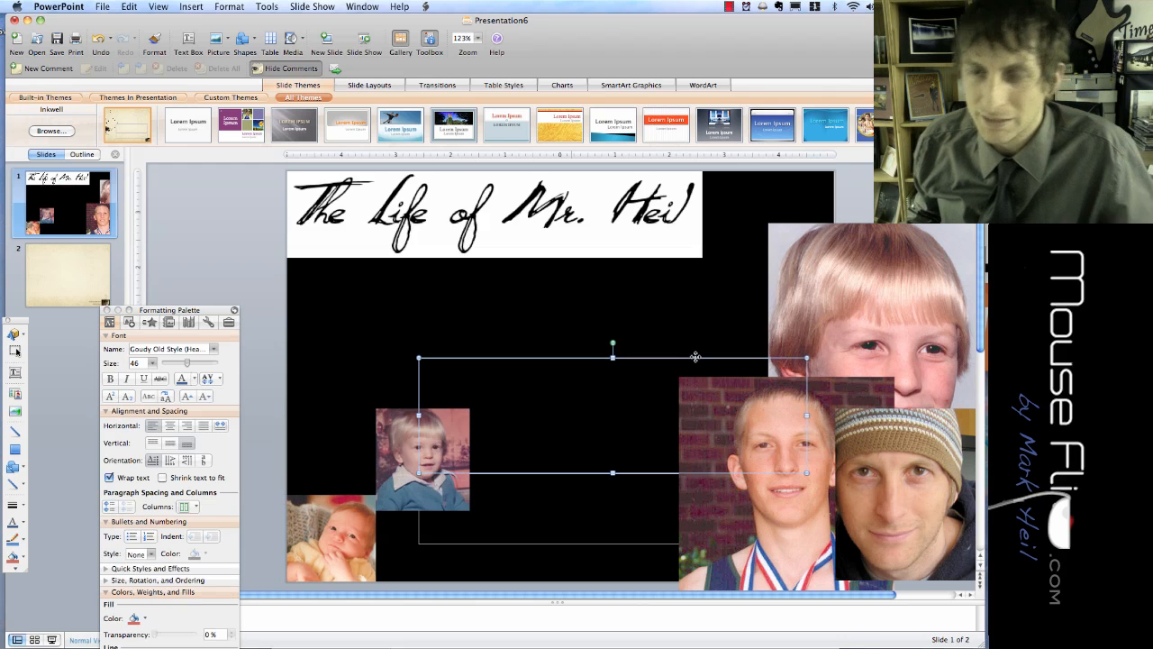
{"action": "left_click", "coordinate": [599, 475]}
{"action": "left_click", "coordinate": [597, 472]}
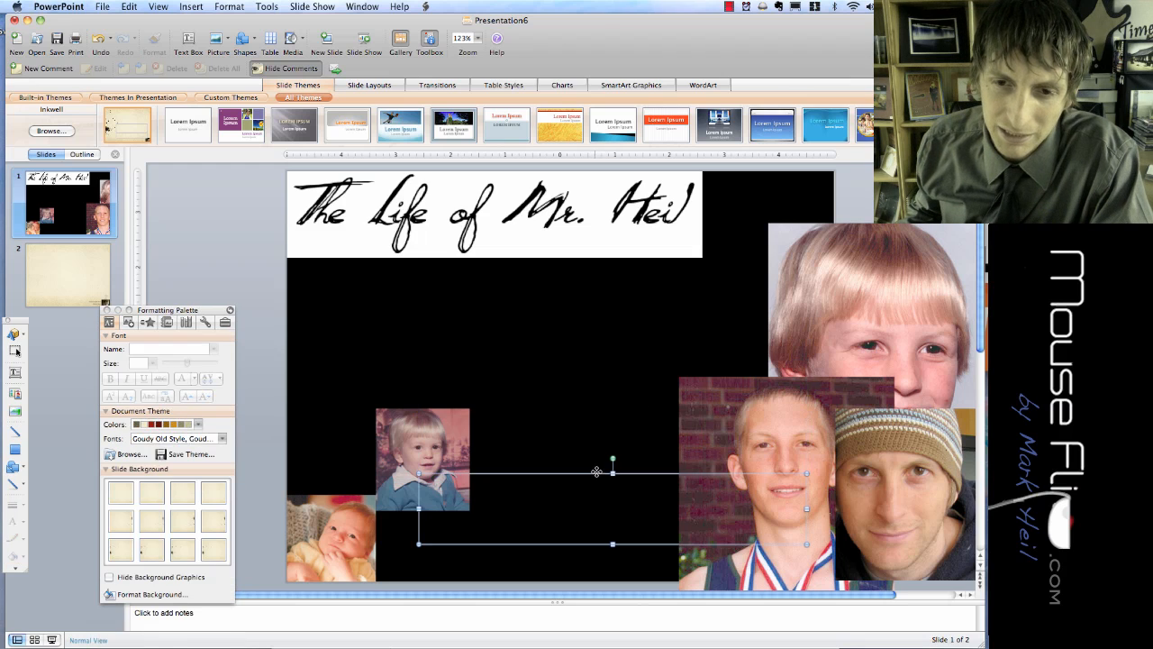
{"action": "left_click", "coordinate": [646, 456]}
Move the boy photo to the middle of the slide and the knit-cap photo to the upper-right corner, shrinking the latter slightly
{"action": "left_click", "coordinate": [843, 289]}
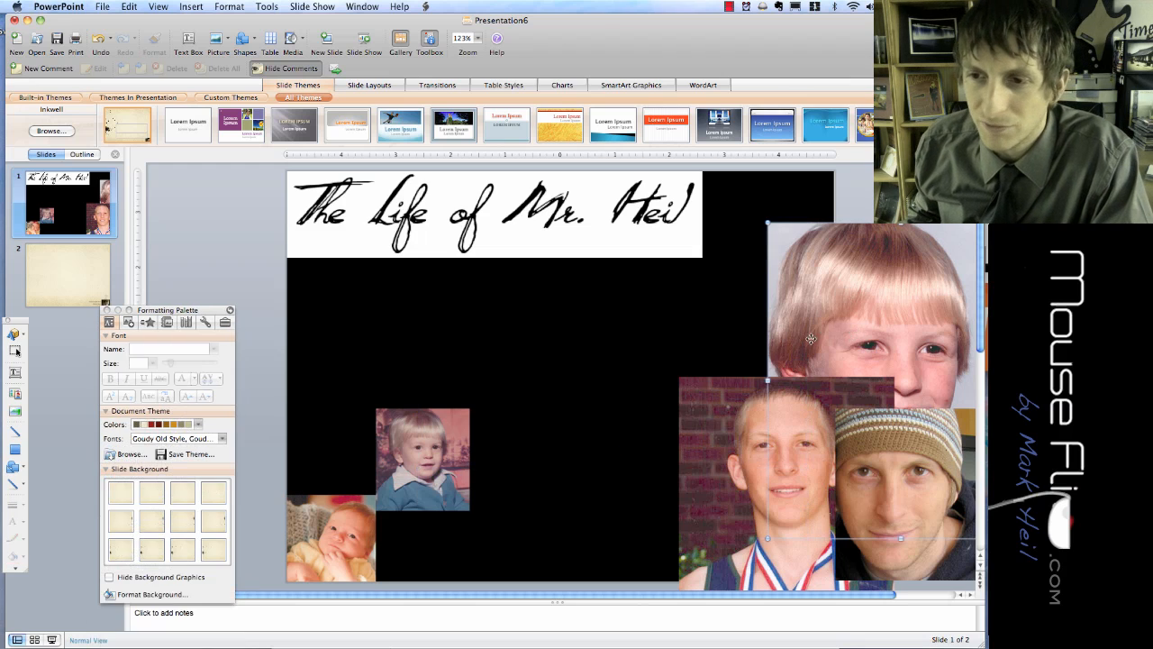
{"action": "left_click_drag", "start_coordinate": [811, 338], "coordinate": [456, 373]}
{"action": "left_click_drag", "start_coordinate": [868, 442], "coordinate": [744, 236]}
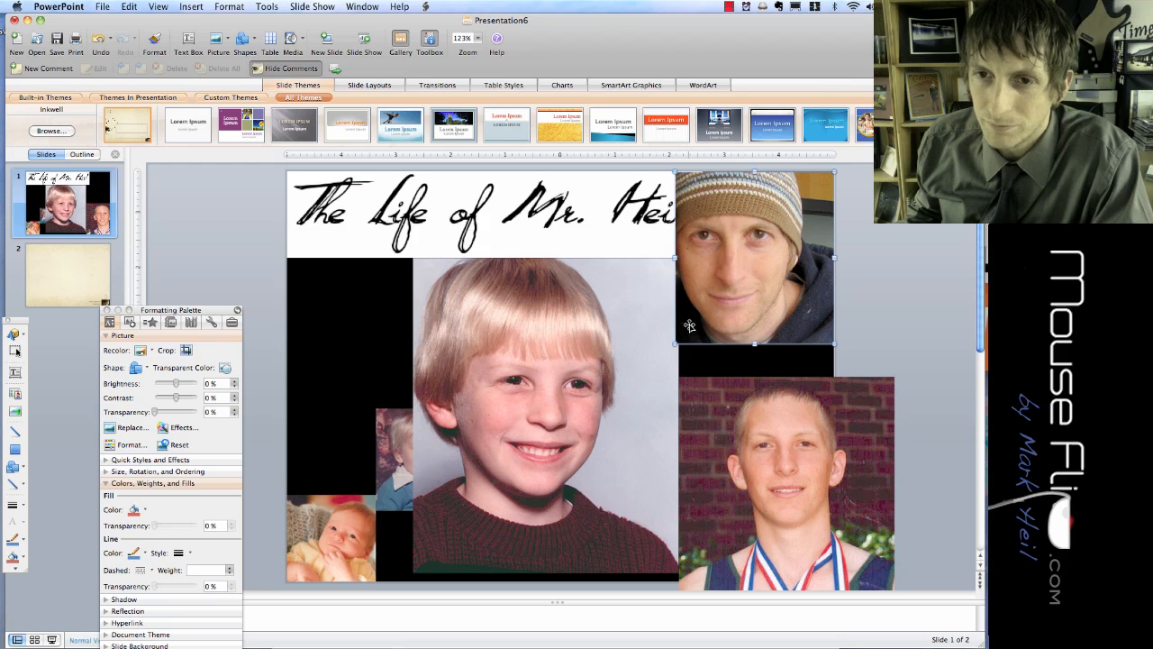
{"action": "left_click_drag", "start_coordinate": [685, 337], "coordinate": [724, 298]}
Shrink the boy photo to a thumbnail and place it diagonally above and to the right of the toddler photo
{"action": "left_click", "coordinate": [591, 407]}
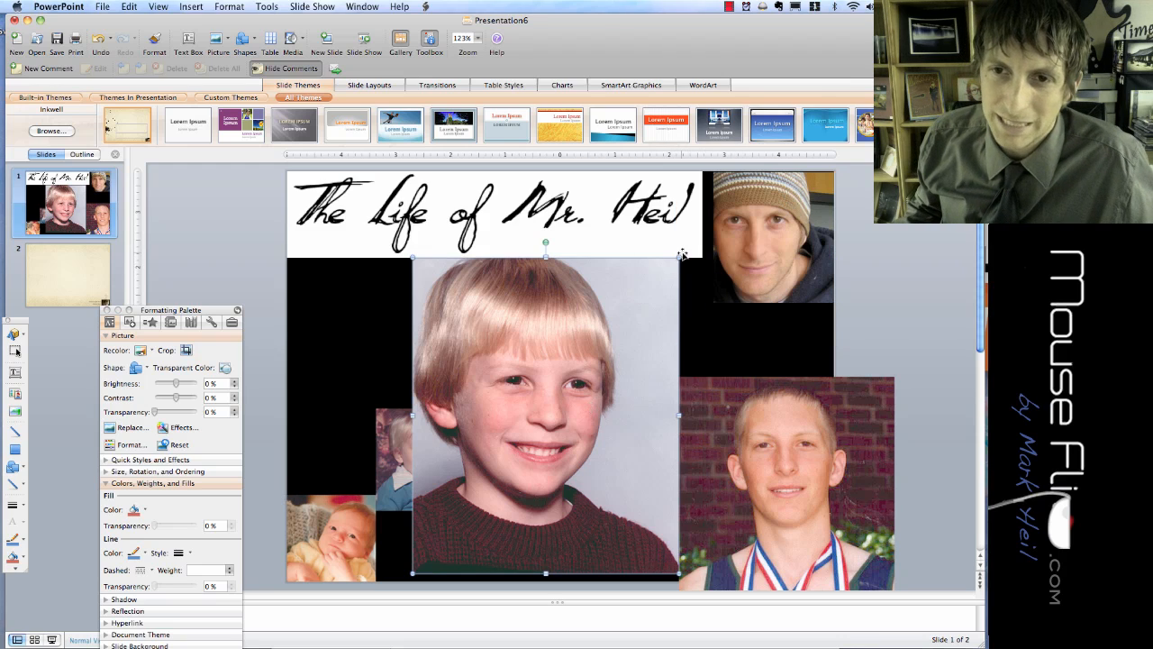
{"action": "left_click_drag", "start_coordinate": [681, 258], "coordinate": [553, 408]}
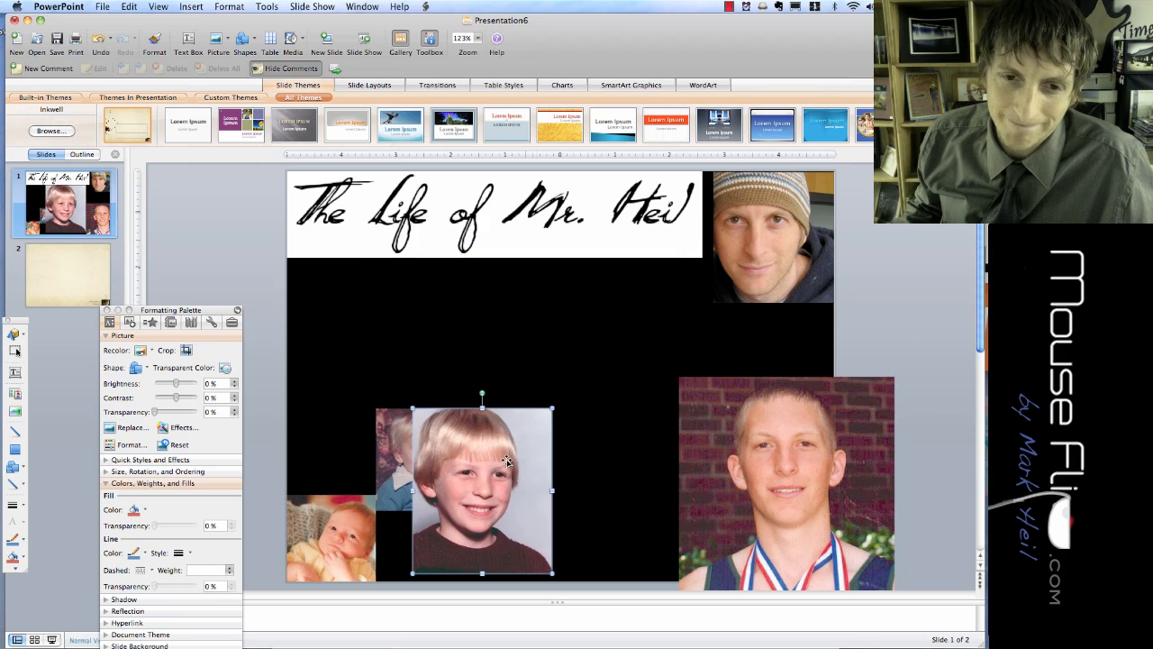
{"action": "left_click_drag", "start_coordinate": [505, 444], "coordinate": [525, 357]}
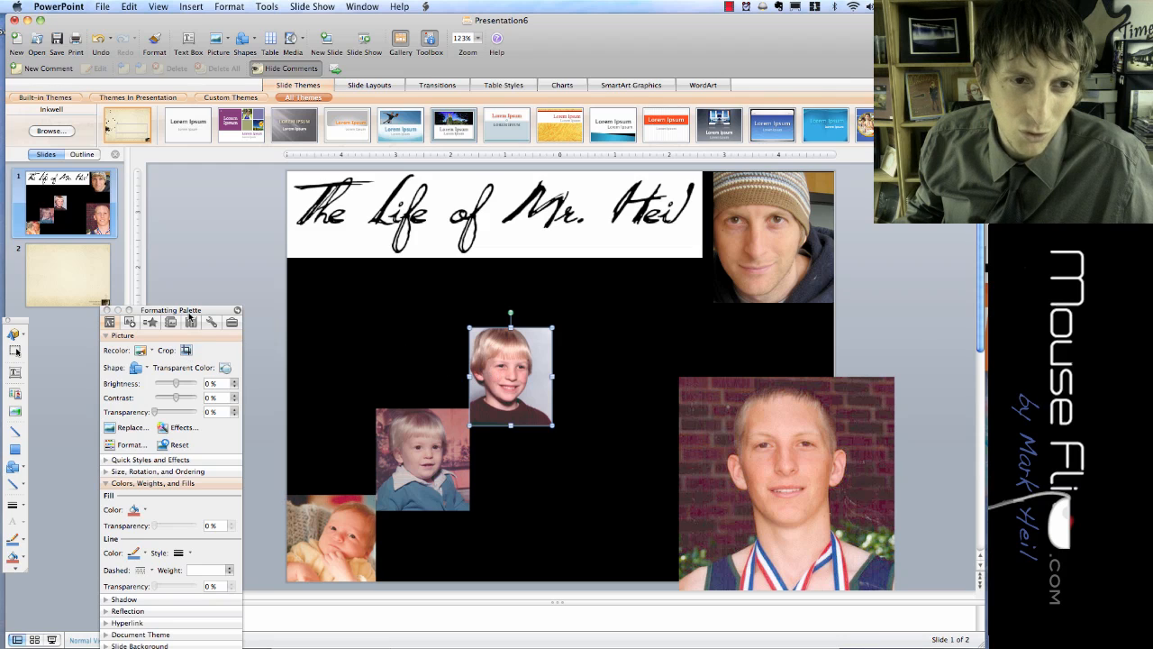
Crop a strip off the bottom of the boy photo so that less of his sweater shows
{"action": "left_click_drag", "start_coordinate": [189, 316], "coordinate": [235, 177]}
{"action": "left_click", "coordinate": [233, 212]}
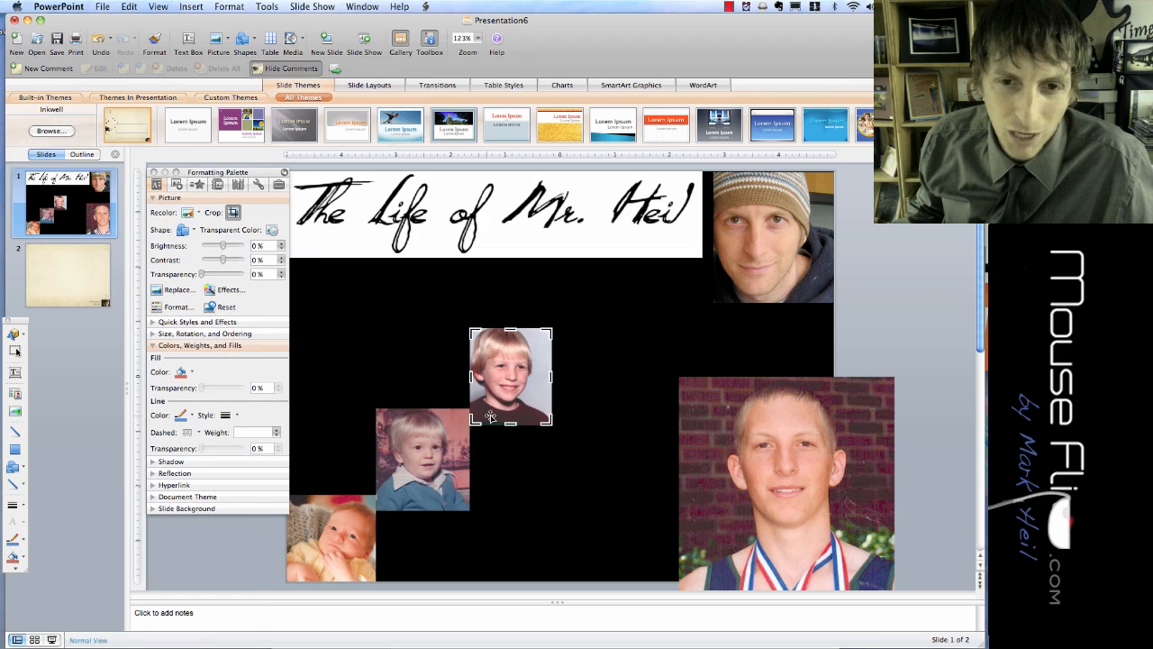
{"action": "left_click_drag", "start_coordinate": [510, 420], "coordinate": [510, 407]}
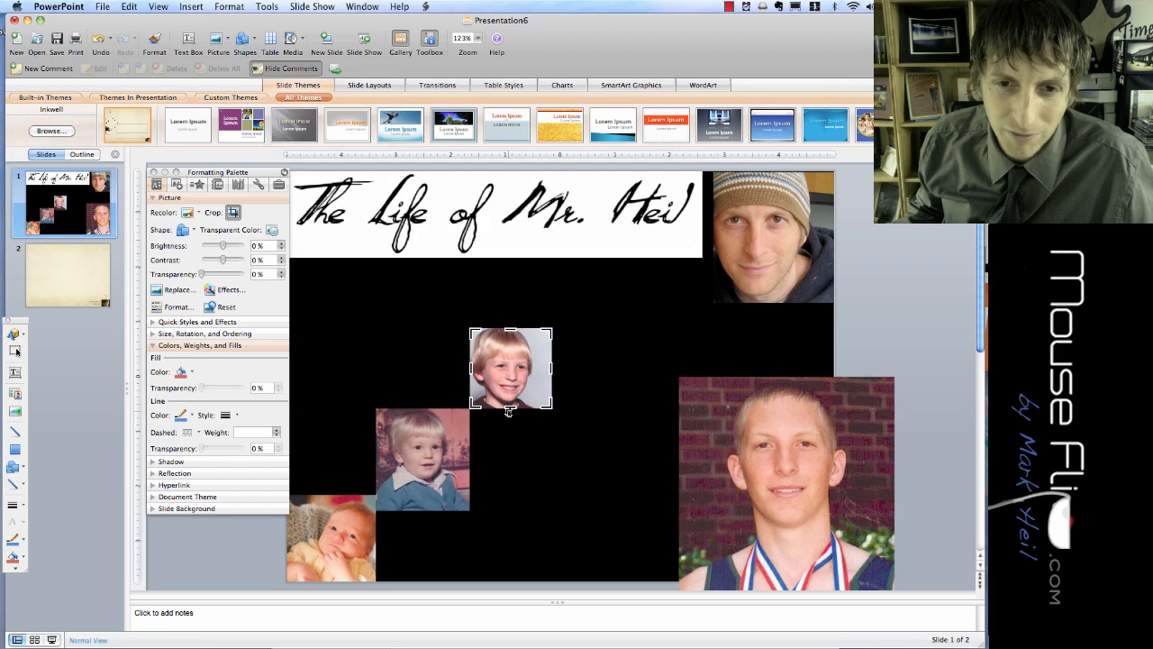
{"action": "left_click", "coordinate": [577, 445]}
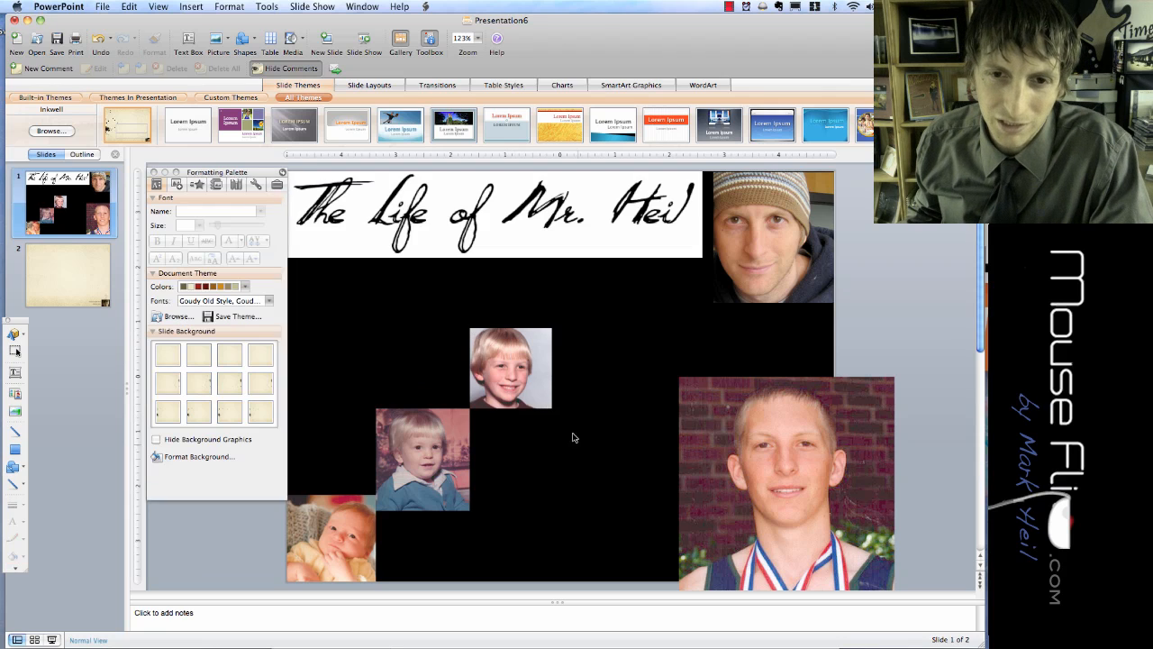
Shrink the teenager photo to a thumbnail and fit it corner to corner above and to the right of the boy photo
{"action": "left_click_drag", "start_coordinate": [609, 363], "coordinate": [596, 345]}
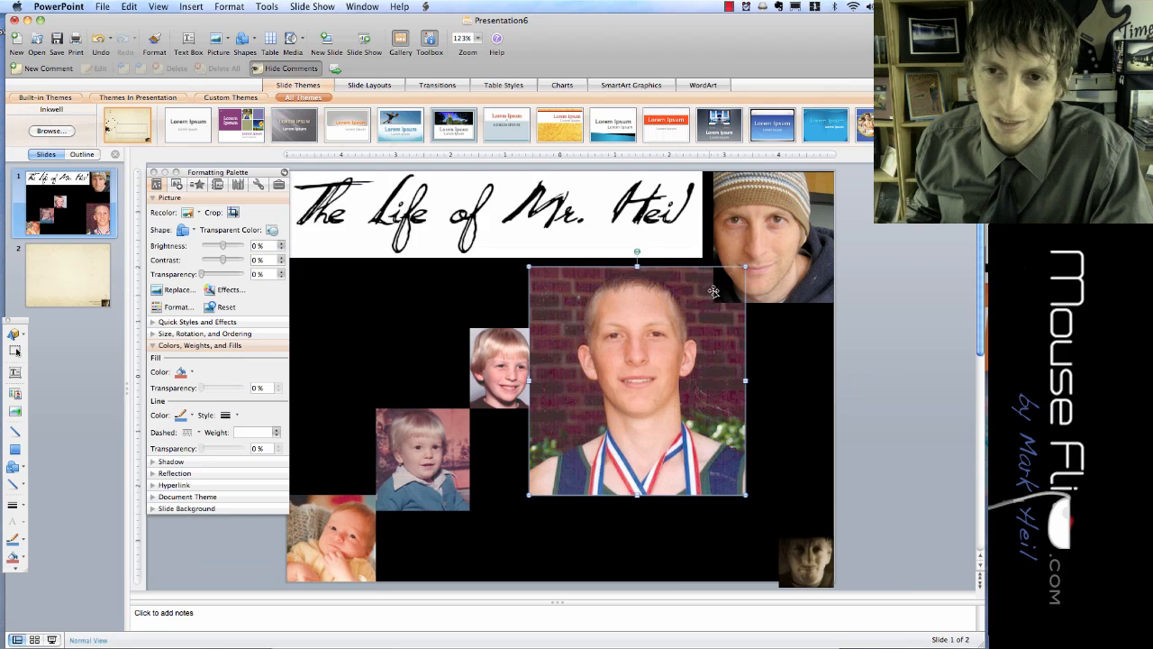
{"action": "left_click_drag", "start_coordinate": [745, 267], "coordinate": [604, 416]}
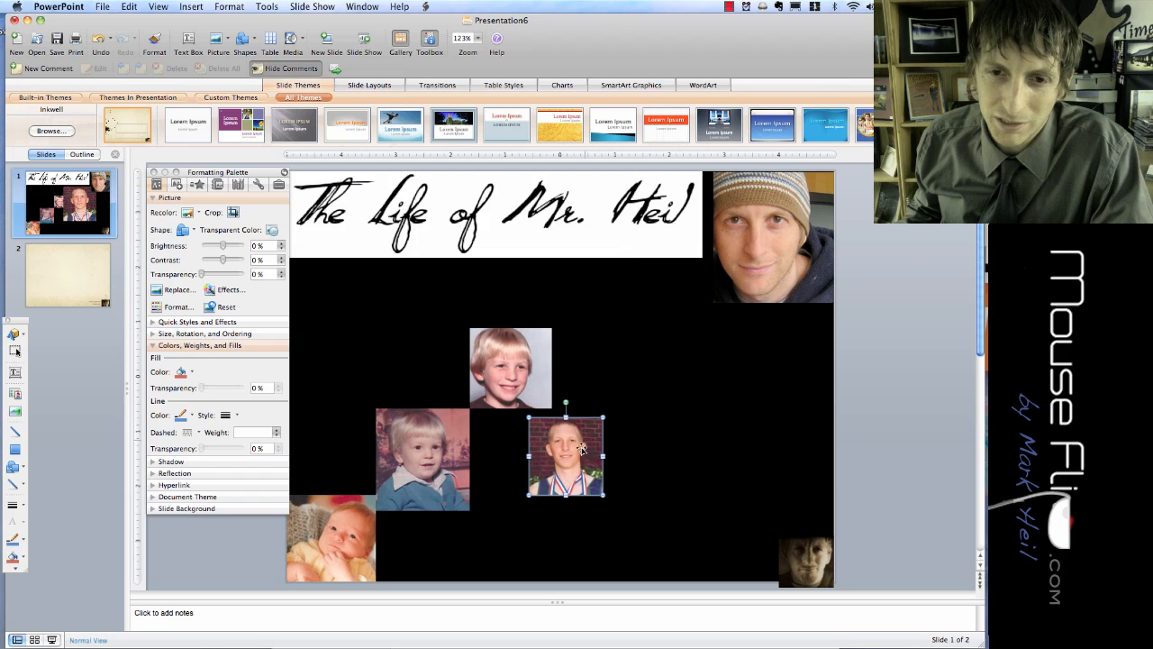
{"action": "left_click_drag", "start_coordinate": [576, 460], "coordinate": [600, 321]}
{"action": "left_click", "coordinate": [689, 351]}
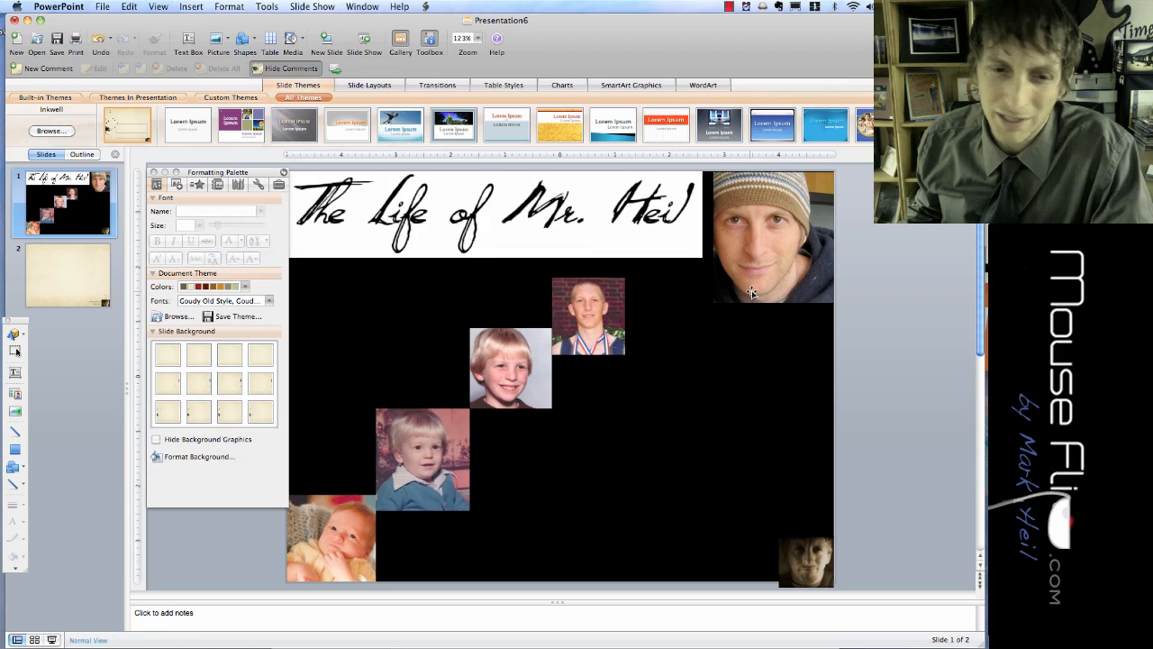
{"action": "mouse_move", "coordinate": [605, 298]}
{"action": "left_mouse_down"}
{"action": "mouse_move", "coordinate": [631, 271]}
{"action": "mouse_move", "coordinate": [598, 308]}
{"action": "left_mouse_up"}
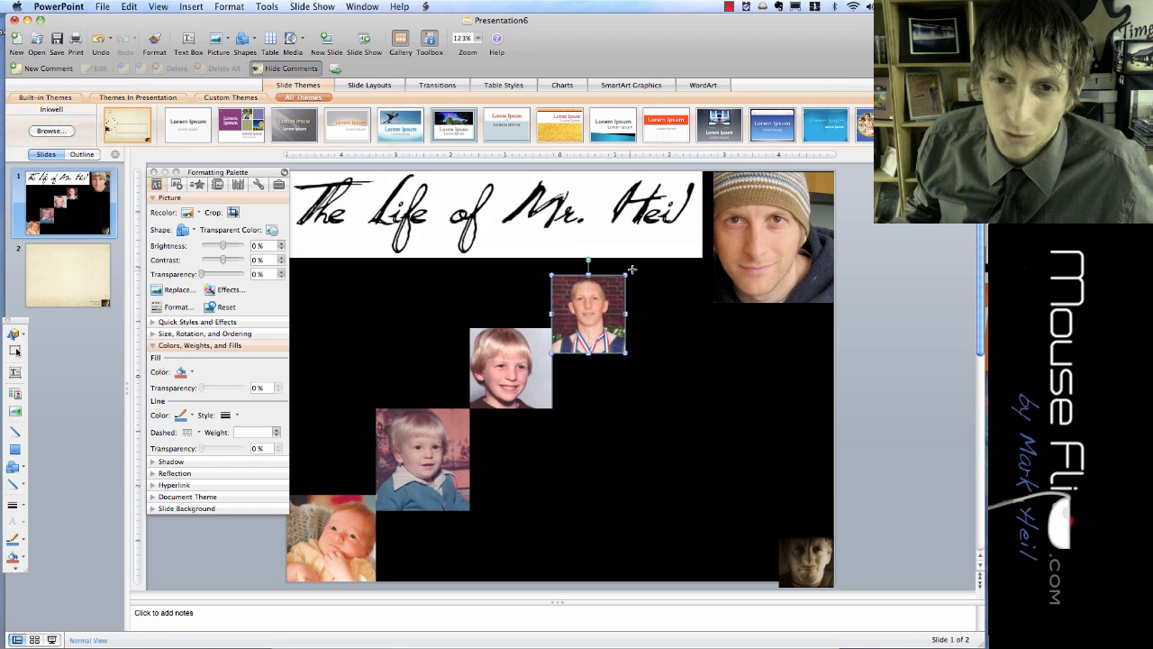
{"action": "left_click_drag", "start_coordinate": [632, 269], "coordinate": [634, 265]}
{"action": "left_click", "coordinate": [662, 347]}
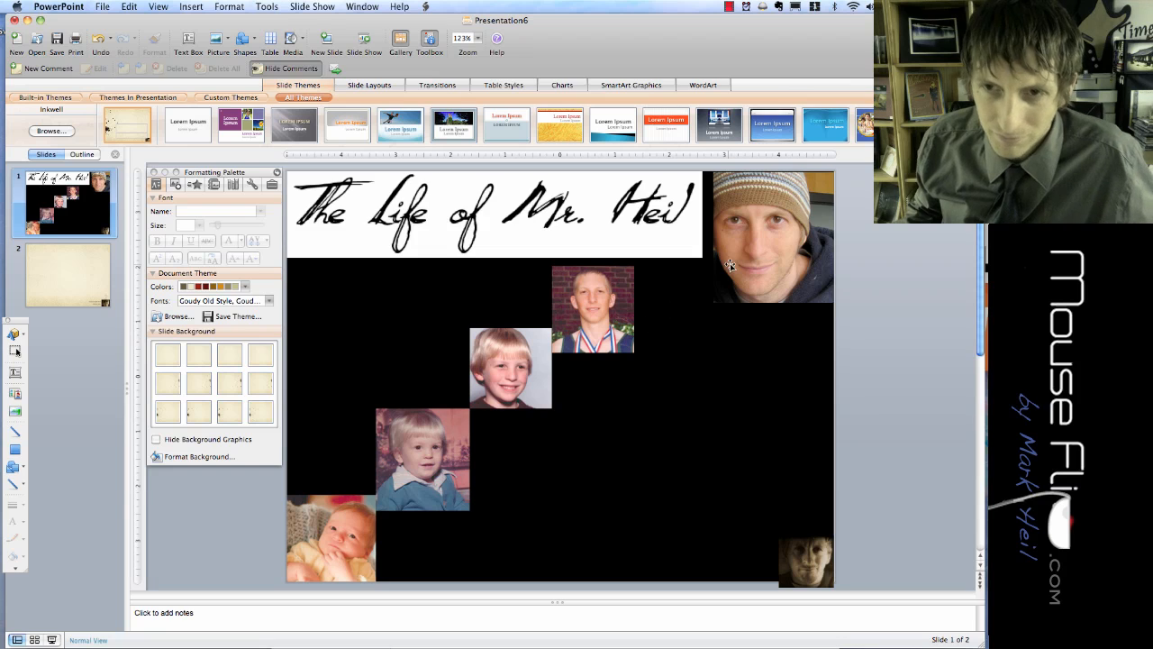
Move the knit-cap photo beside the teenager photo's upper-right corner and shrink it to a matching thumbnail
{"action": "left_click_drag", "start_coordinate": [730, 263], "coordinate": [648, 274]}
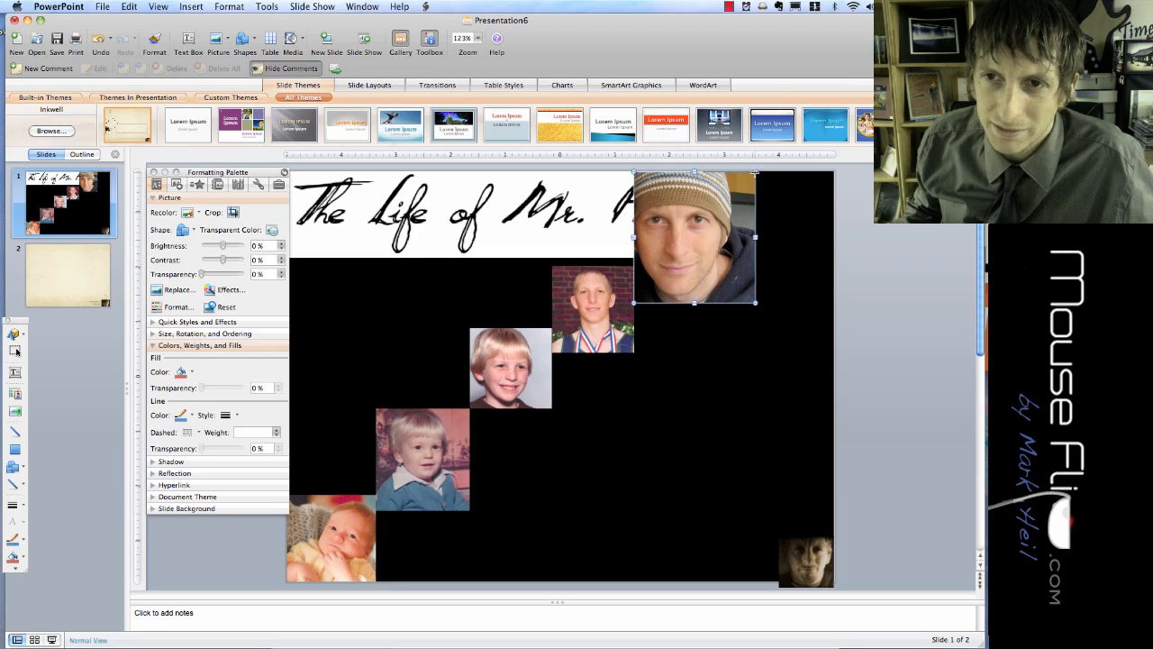
{"action": "left_click_drag", "start_coordinate": [757, 176], "coordinate": [706, 226]}
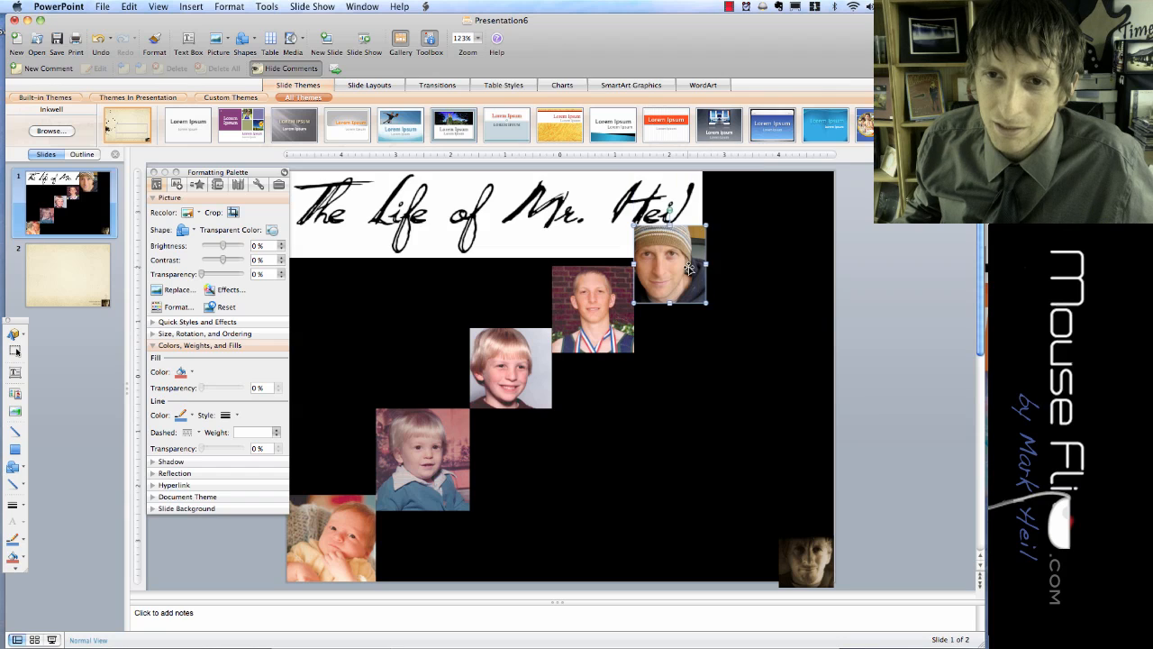
{"action": "left_click", "coordinate": [742, 315]}
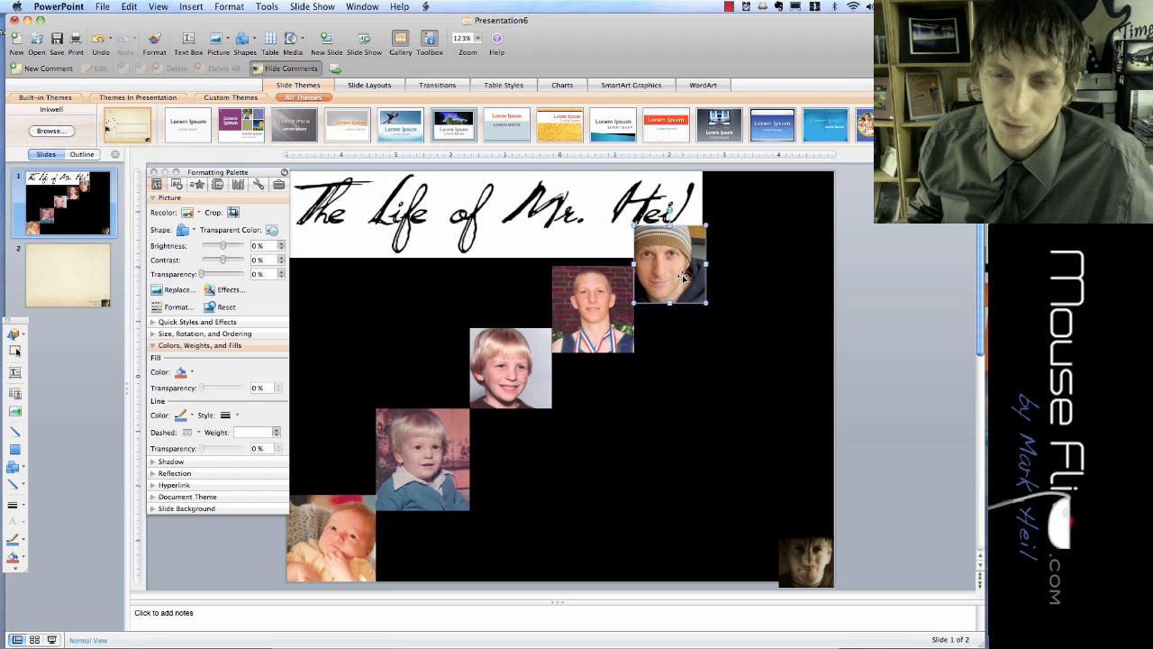
Group the knit-cap, teenager, boy, toddler and baby photos into one object
{"action": "left_click", "coordinate": [590, 314], "text": "shift"}
{"action": "left_click", "coordinate": [532, 364], "text": "shift"}
{"action": "left_click", "coordinate": [425, 461], "text": "shift"}
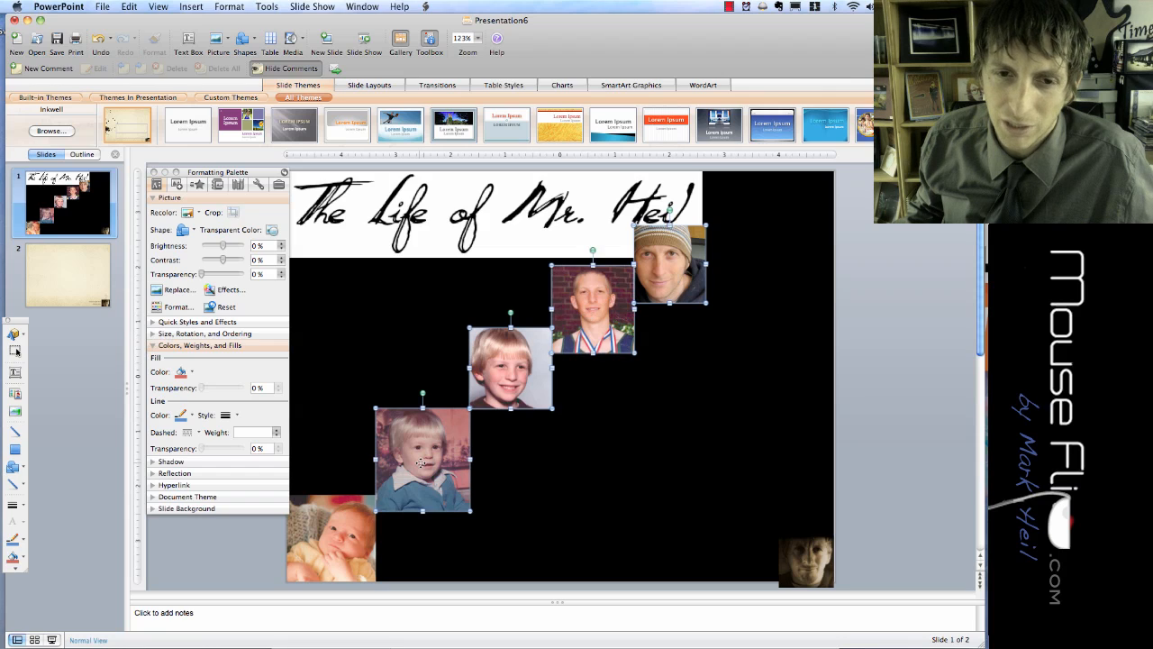
{"action": "left_click", "coordinate": [347, 524], "text": "shift"}
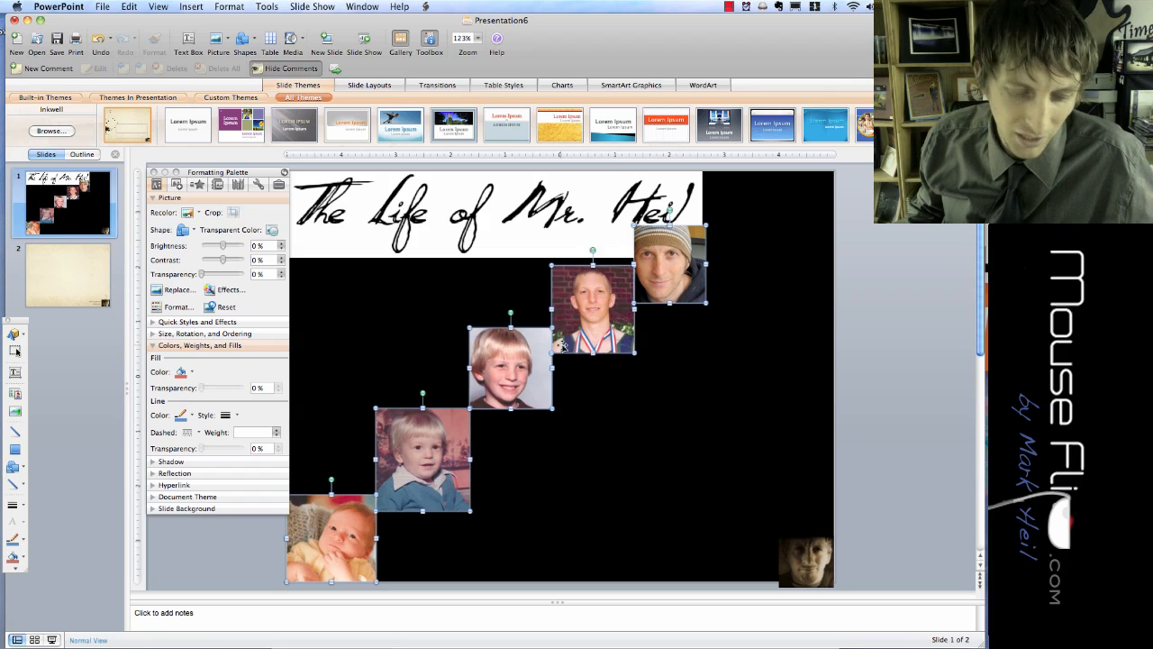
{"action": "right_click", "coordinate": [526, 352]}
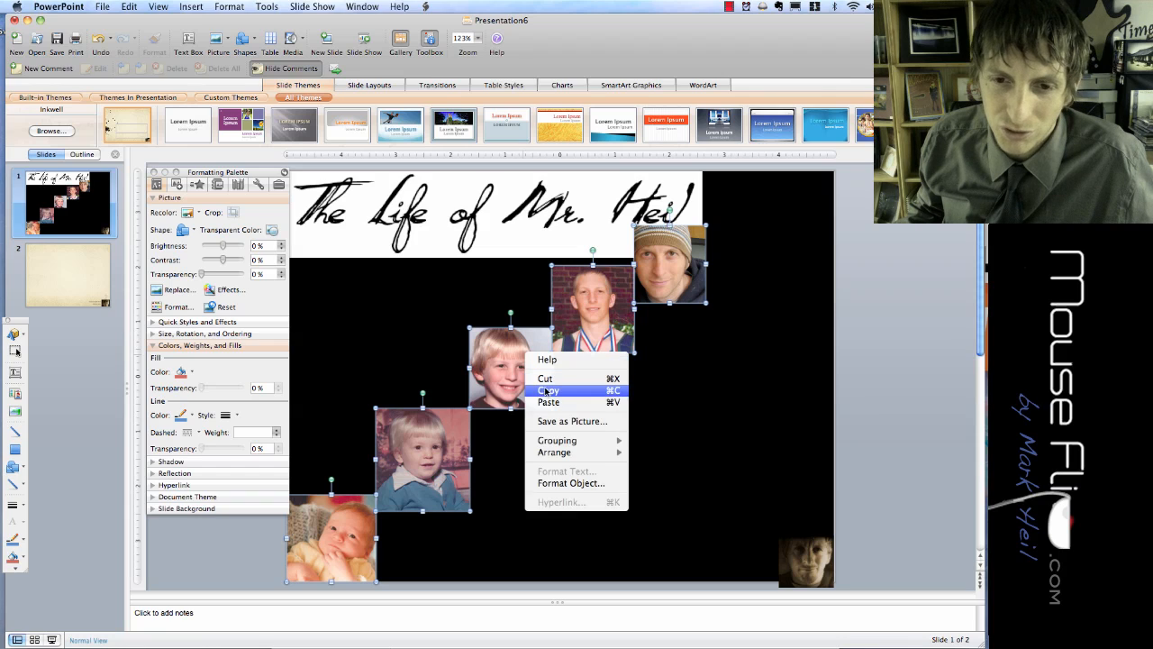
{"action": "mouse_move", "coordinate": [580, 441]}
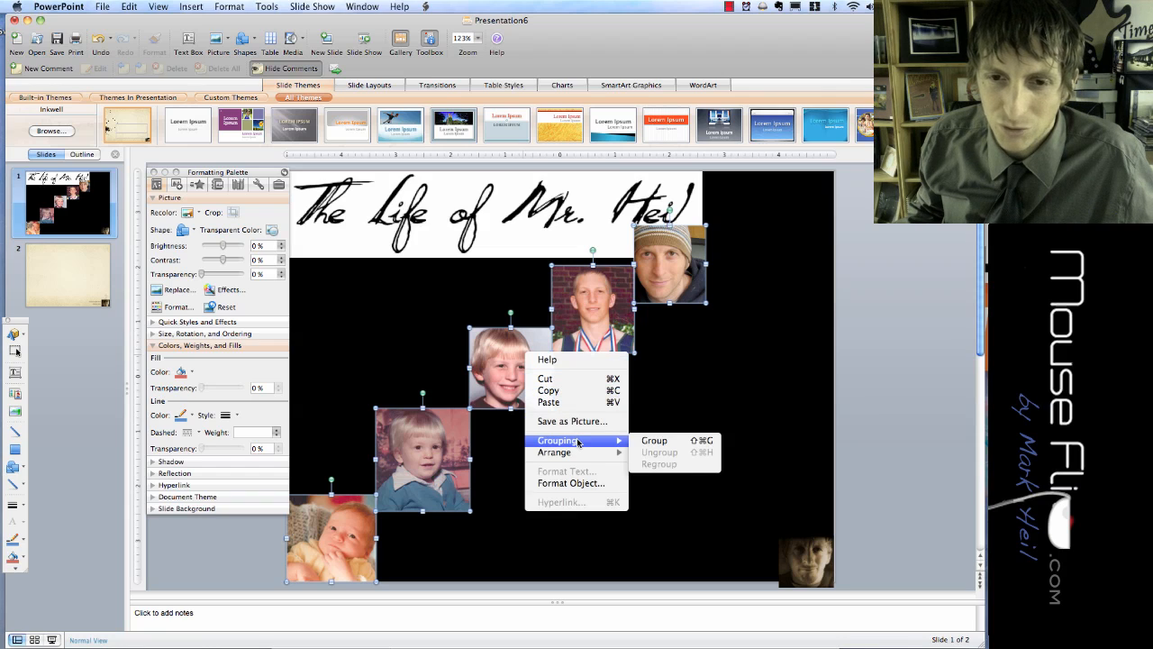
{"action": "left_click", "coordinate": [654, 441]}
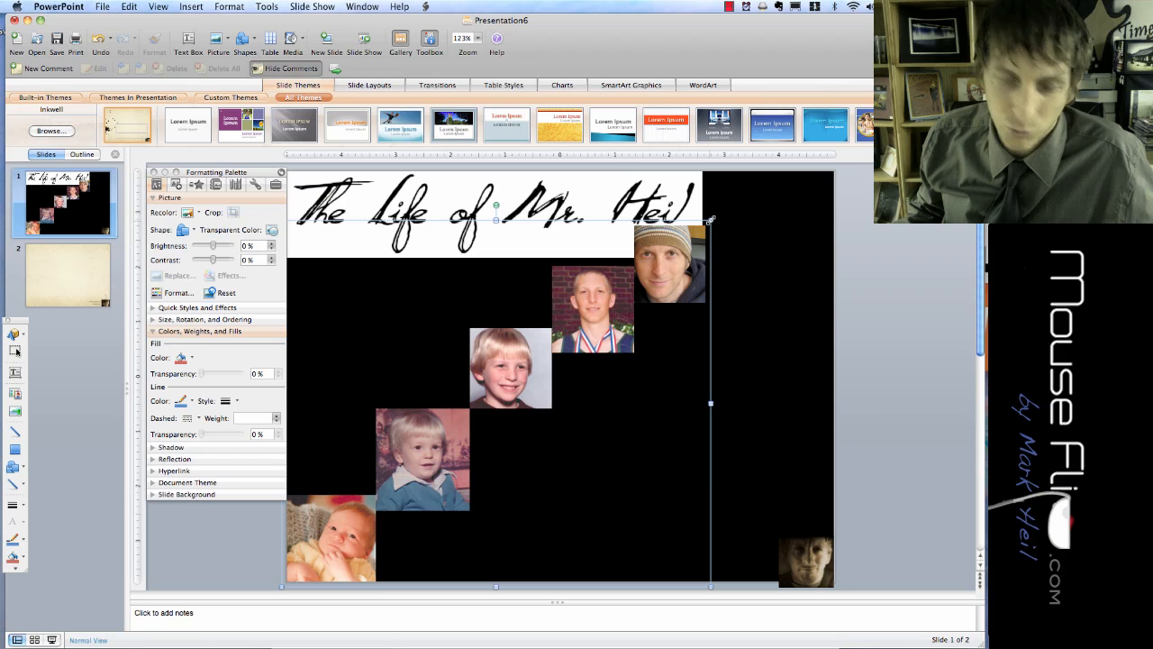
Enlarge the portrait group to the full slide height and move it against the slide's right edge
{"action": "left_click_drag", "start_coordinate": [711, 220], "coordinate": [774, 173]}
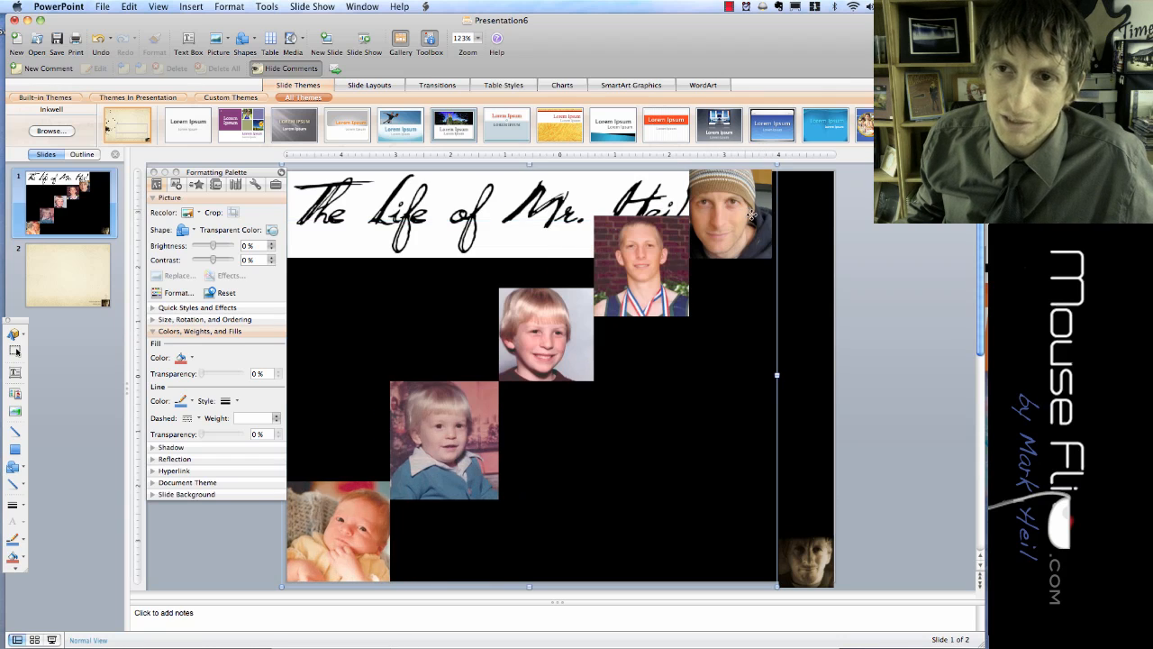
{"action": "mouse_move", "coordinate": [752, 214]}
{"action": "left_mouse_down"}
{"action": "mouse_move", "coordinate": [751, 231]}
{"action": "mouse_move", "coordinate": [735, 225]}
{"action": "left_mouse_up"}
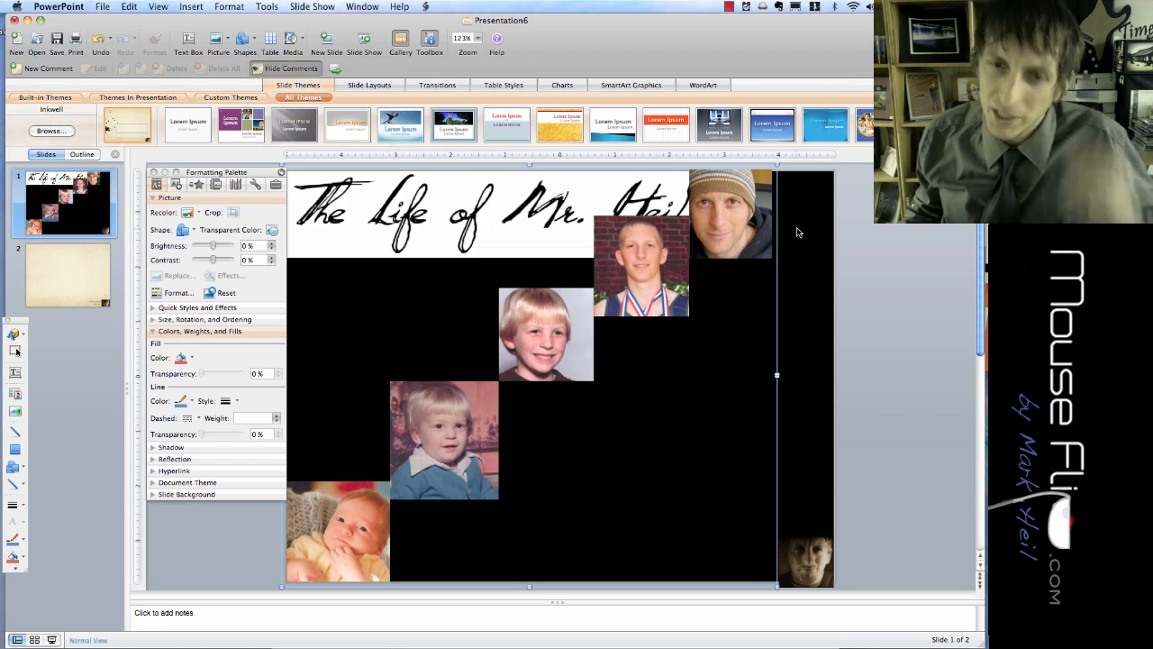
{"action": "left_click_drag", "start_coordinate": [757, 225], "coordinate": [798, 255]}
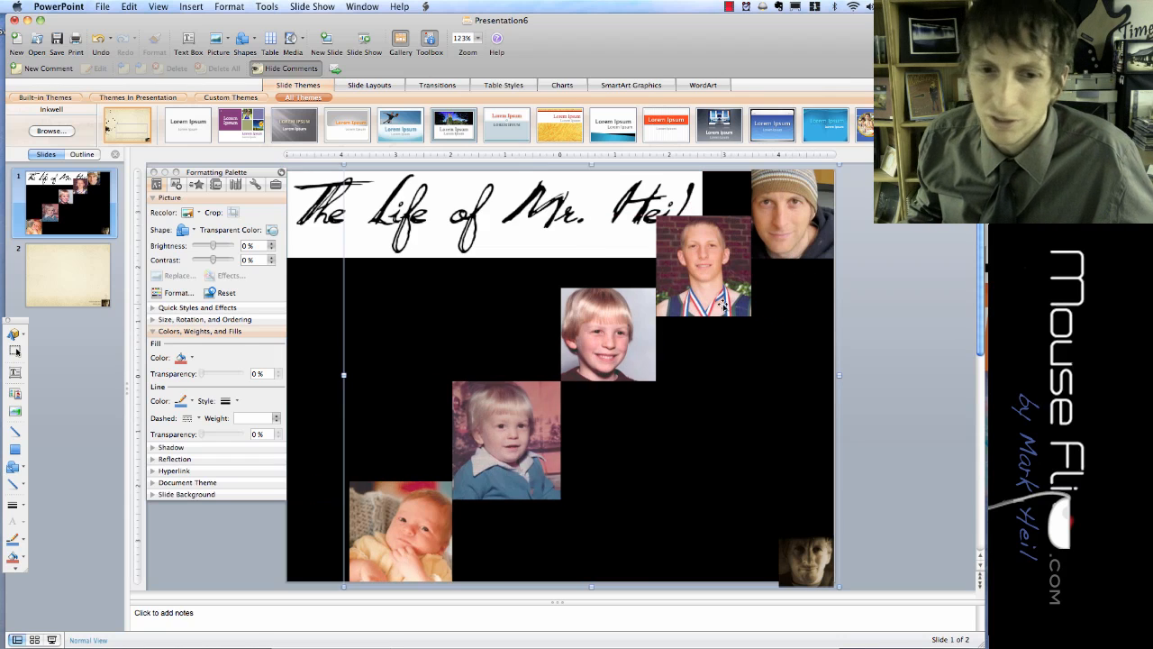
{"action": "left_click", "coordinate": [501, 309]}
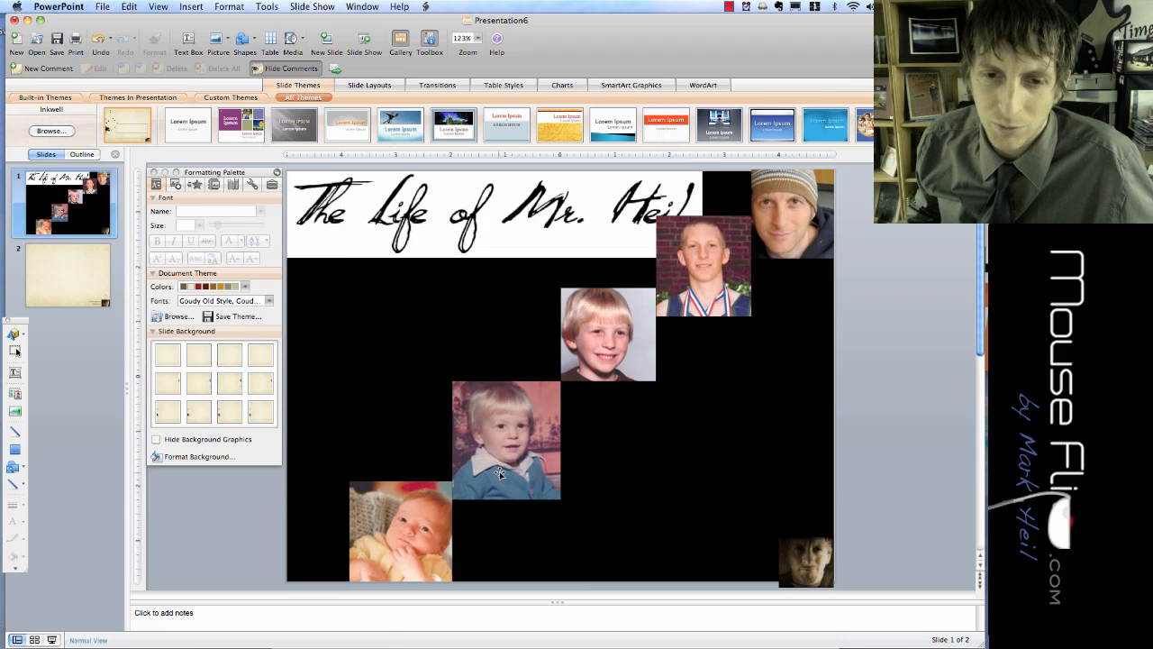
{"action": "left_click", "coordinate": [507, 416]}
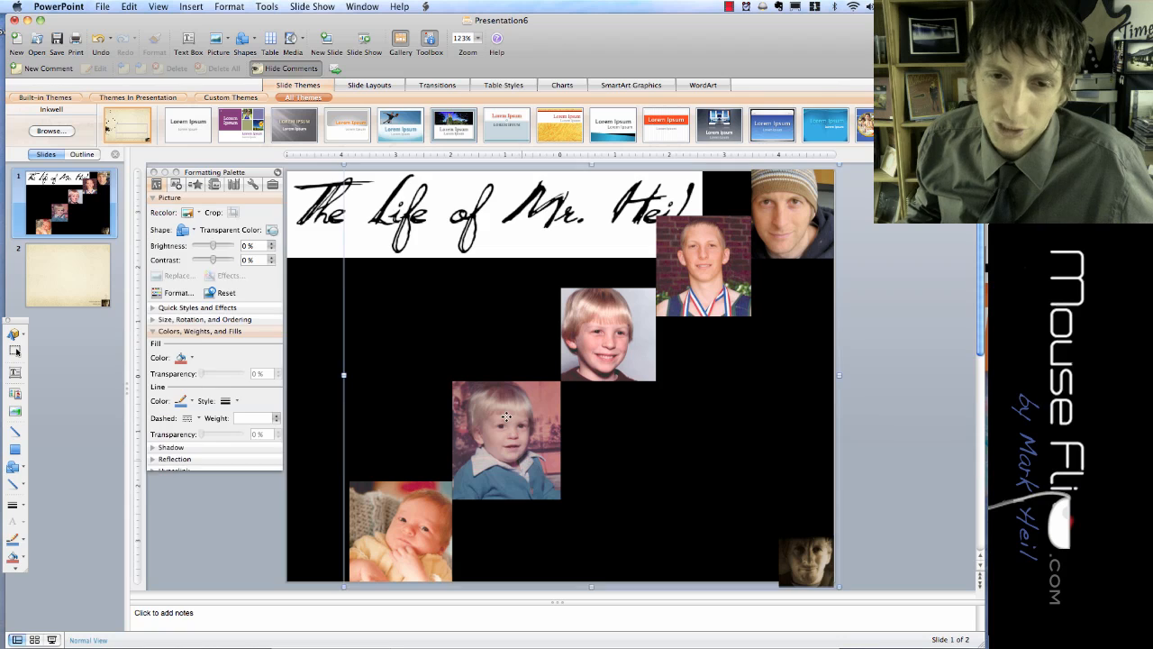
Ungroup the portrait staircase into separate photos
{"action": "left_click_drag", "start_coordinate": [507, 416], "coordinate": [498, 413]}
{"action": "key", "text": "super+z"}
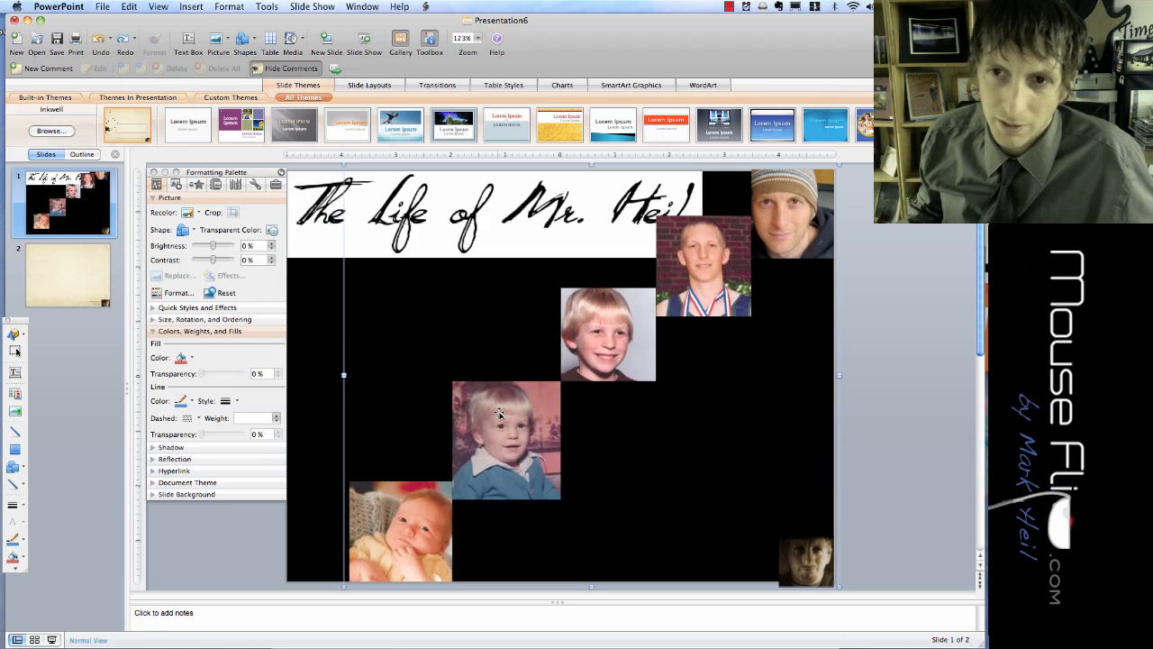
{"action": "right_click", "coordinate": [499, 410]}
{"action": "mouse_move", "coordinate": [544, 516]}
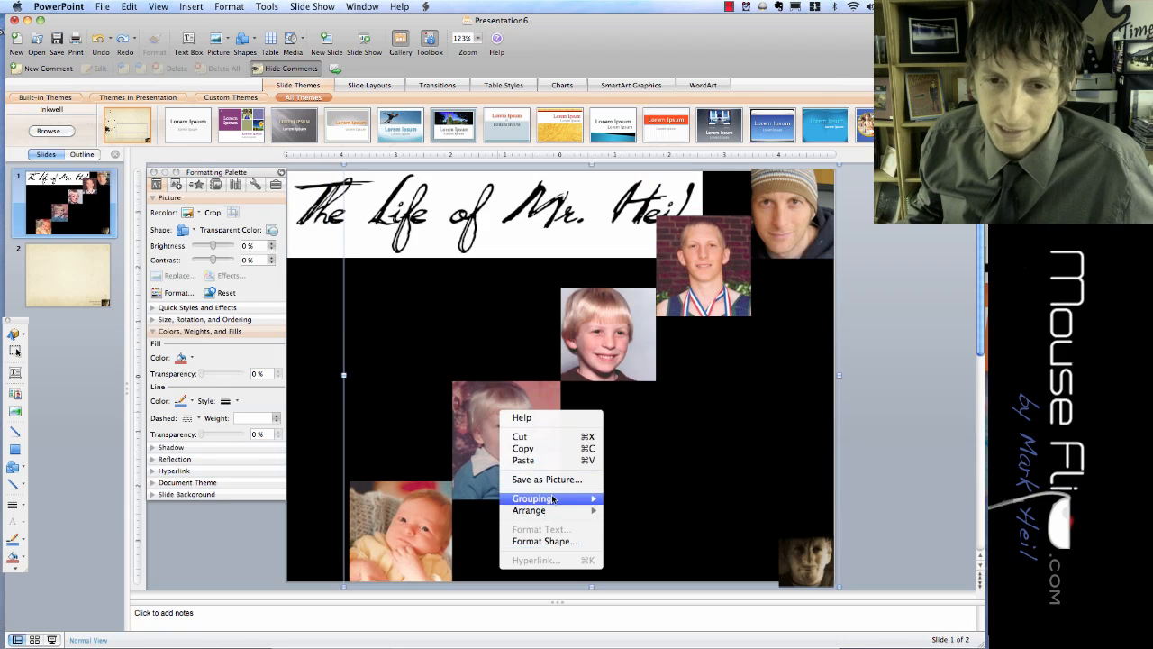
{"action": "left_click", "coordinate": [635, 509]}
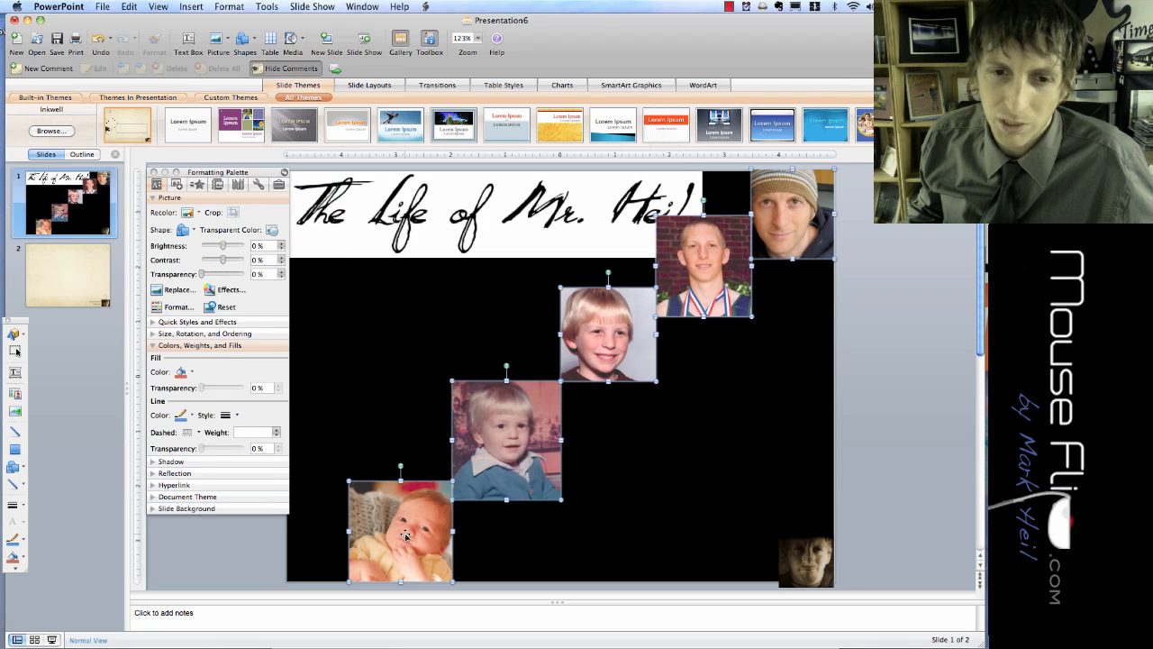
{"action": "left_click_drag", "start_coordinate": [404, 534], "coordinate": [363, 534]}
{"action": "key", "text": "super+z"}
{"action": "left_click", "coordinate": [470, 509]}
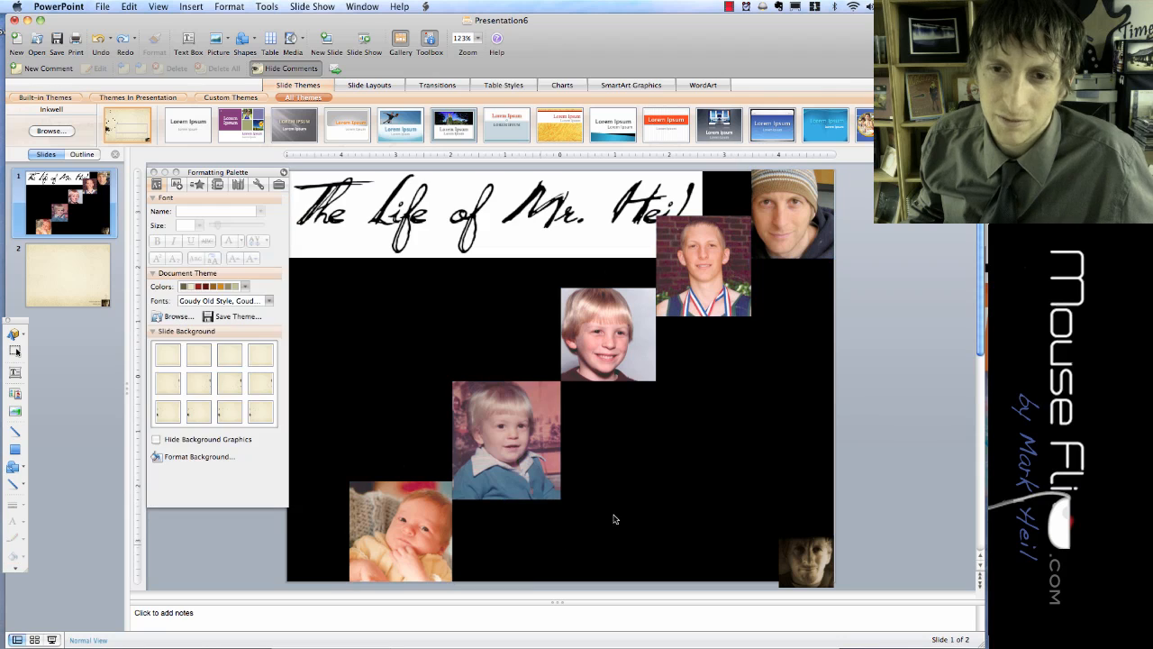
{"action": "left_click", "coordinate": [509, 245]}
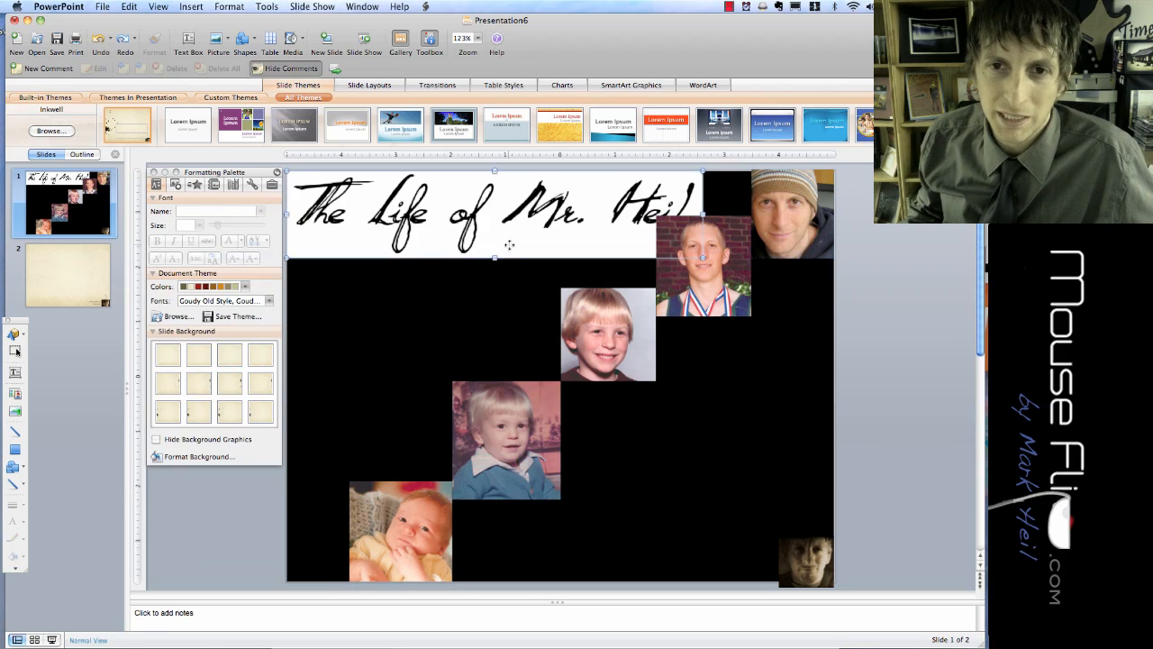
{"action": "left_click_drag", "start_coordinate": [696, 261], "coordinate": [702, 261]}
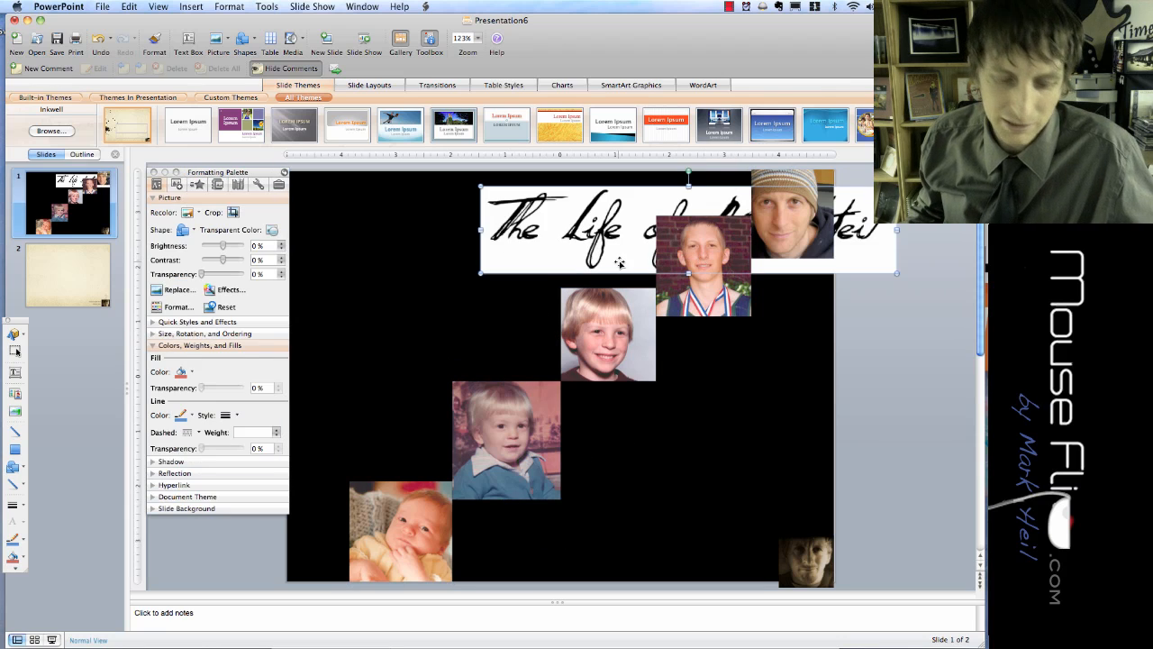
{"action": "key", "text": "super+z"}
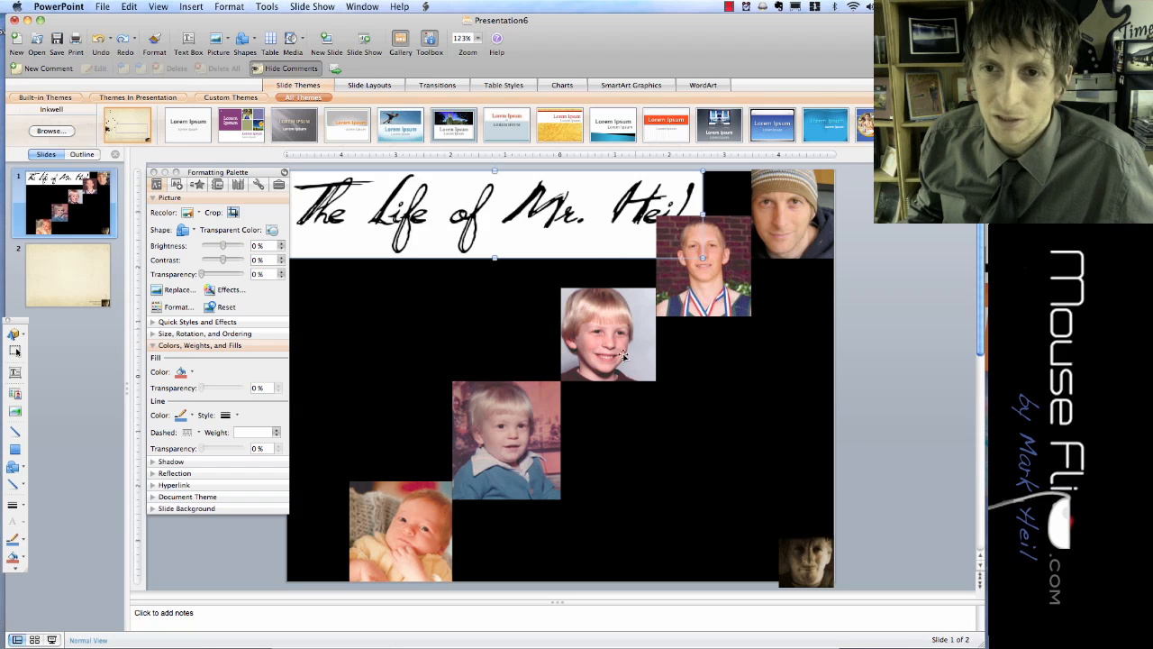
{"action": "left_click", "coordinate": [465, 539]}
Move the baby photo into the slide's lower-left corner and line up the toddler and boy photos beside it as rising, less steep steps
{"action": "left_click", "coordinate": [430, 528]}
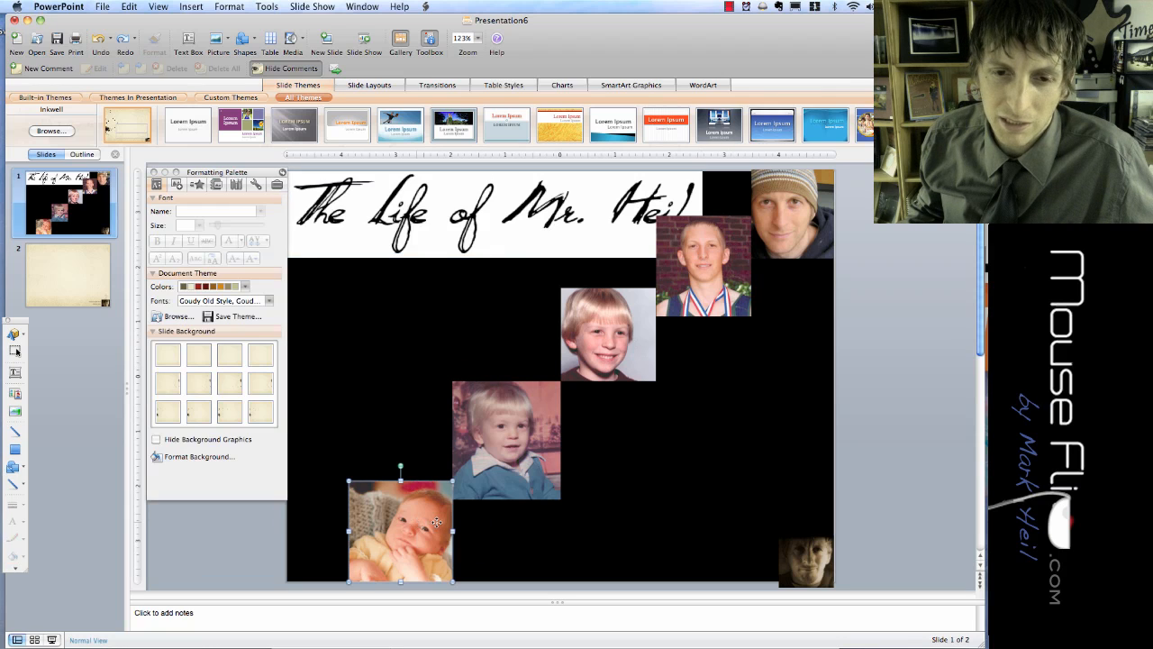
{"action": "left_click_drag", "start_coordinate": [369, 525], "coordinate": [369, 525]}
{"action": "left_click_drag", "start_coordinate": [506, 472], "coordinate": [455, 506]}
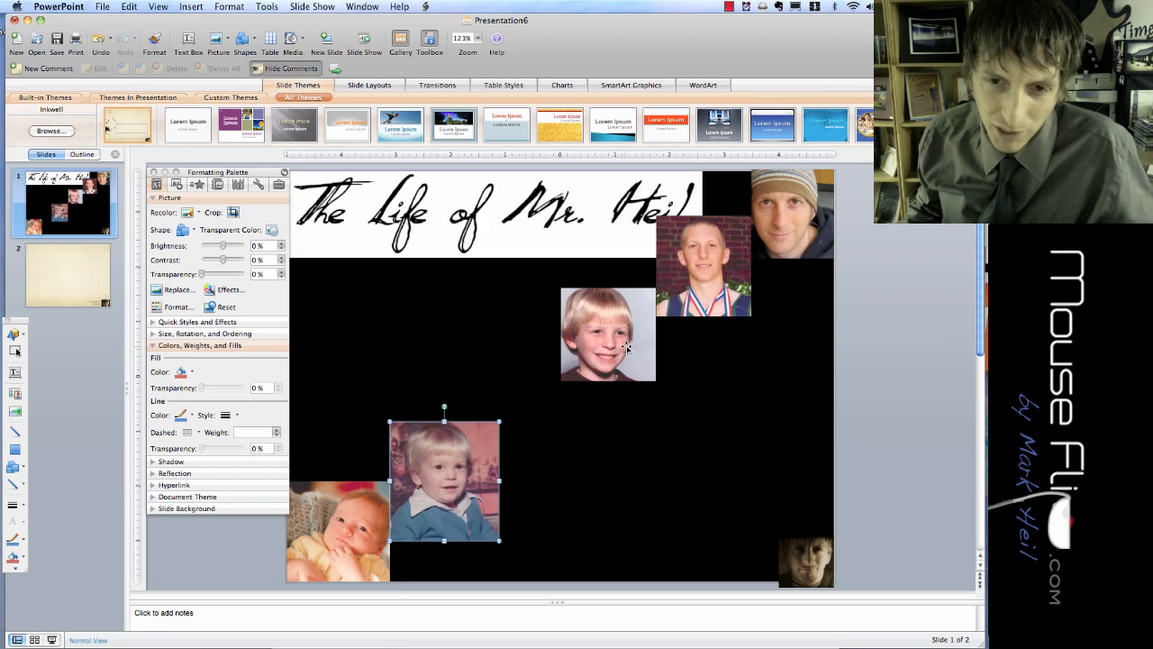
{"action": "left_click_drag", "start_coordinate": [623, 347], "coordinate": [562, 448]}
Move the teenager photo against the boy photo's right side and the knit-cap photo beside the teenager, continuing the gentler staircase
{"action": "left_click", "coordinate": [724, 307]}
{"action": "left_click_drag", "start_coordinate": [723, 306], "coordinate": [664, 428]}
{"action": "left_click", "coordinate": [796, 209]}
{"action": "left_click_drag", "start_coordinate": [774, 276], "coordinate": [735, 333]}
{"action": "left_click", "coordinate": [792, 313]}
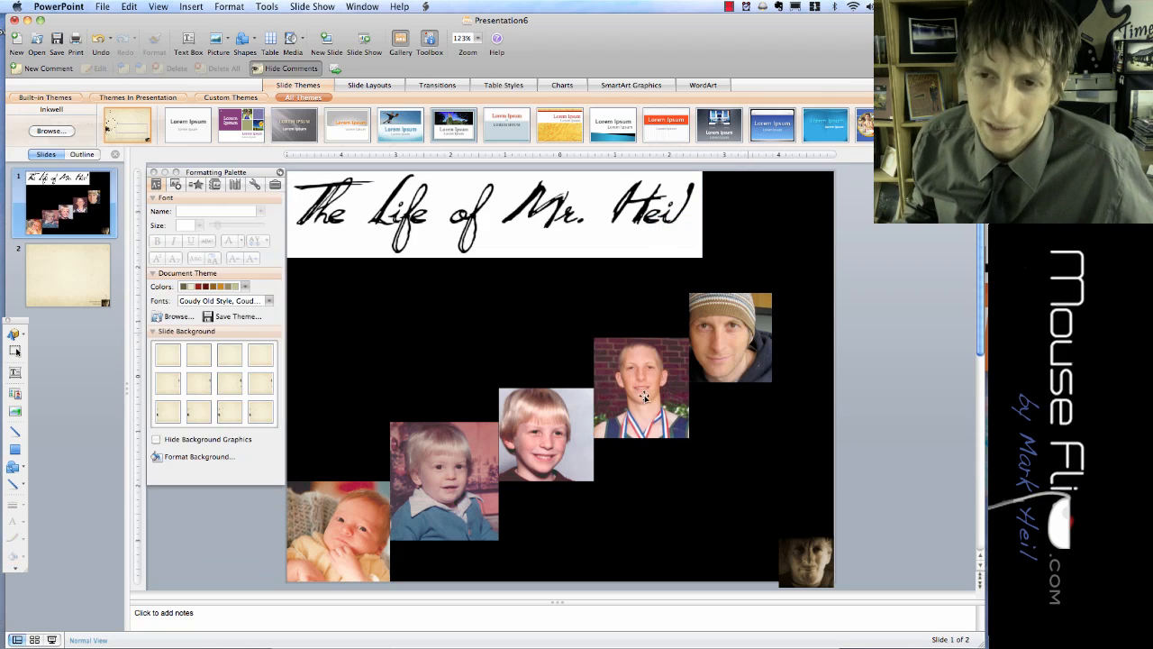
Group the knit-cap, teenager, boy, toddler and baby photos in the rearranged staircase into one object
{"action": "left_click", "coordinate": [712, 361]}
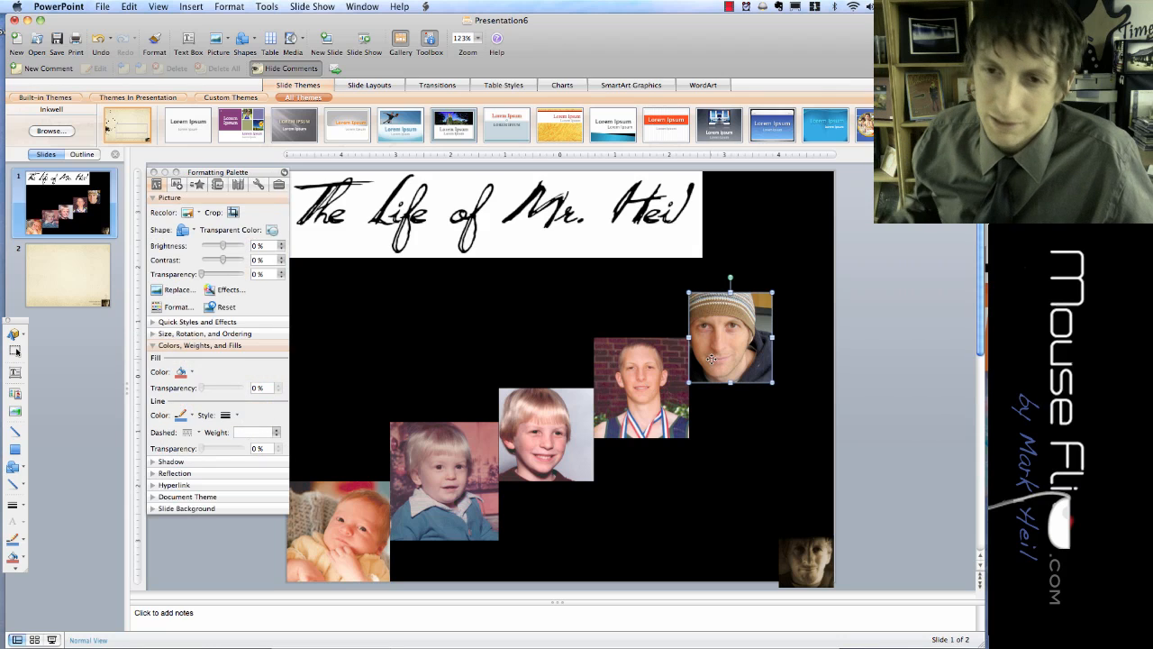
{"action": "left_click", "coordinate": [649, 397], "text": "shift"}
{"action": "left_click", "coordinate": [555, 418], "text": "shift"}
{"action": "left_click", "coordinate": [448, 501], "text": "shift"}
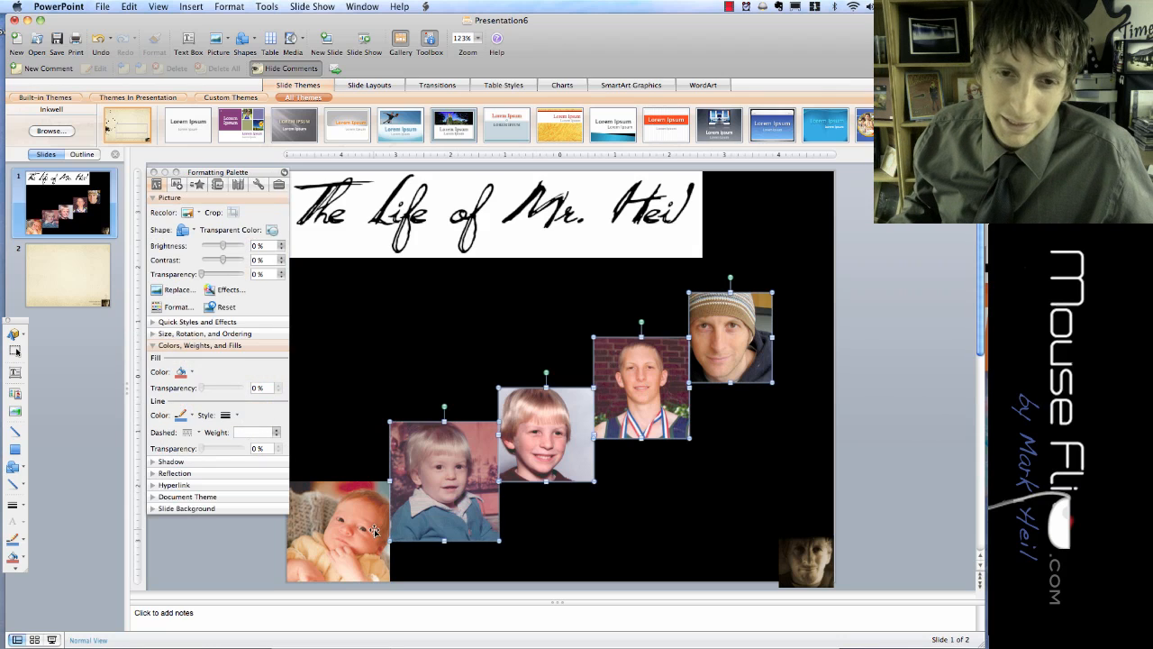
{"action": "left_click", "coordinate": [375, 530], "text": "shift"}
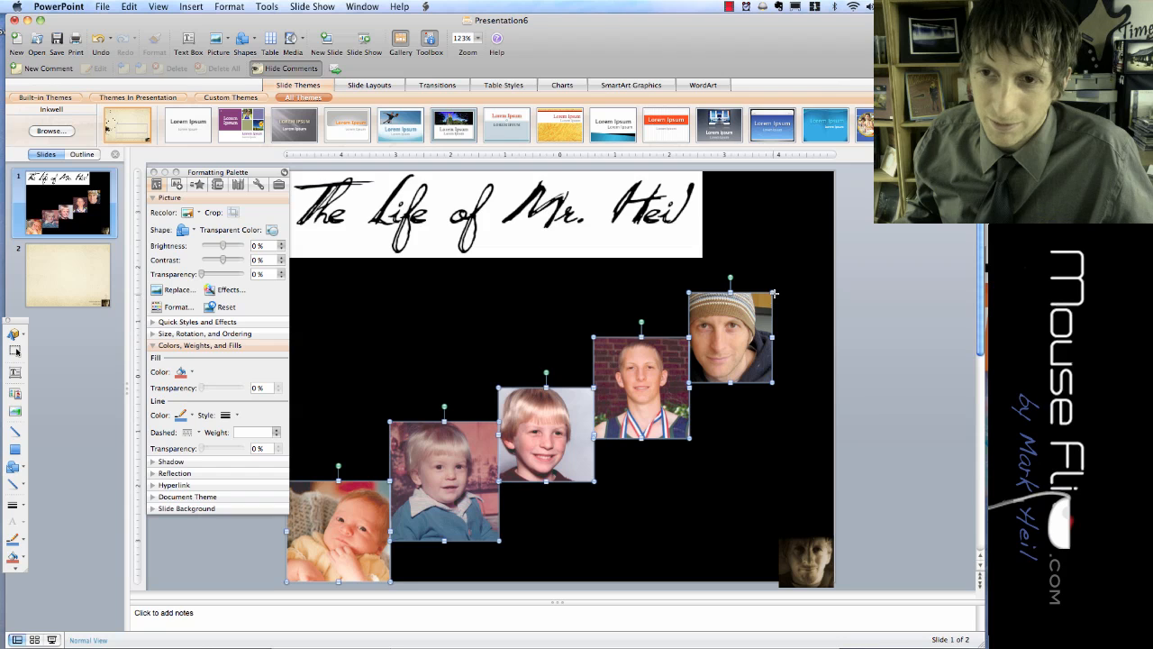
{"action": "left_click_drag", "start_coordinate": [773, 293], "coordinate": [835, 247]}
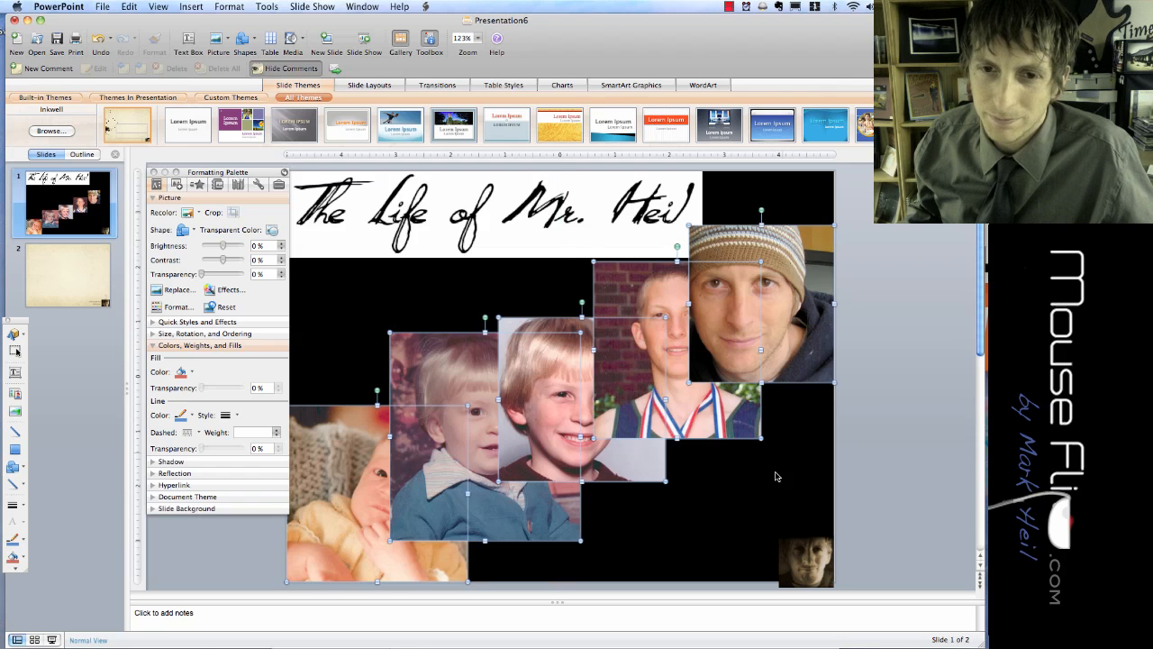
{"action": "key", "text": "super+z"}
{"action": "right_click", "coordinate": [633, 402]}
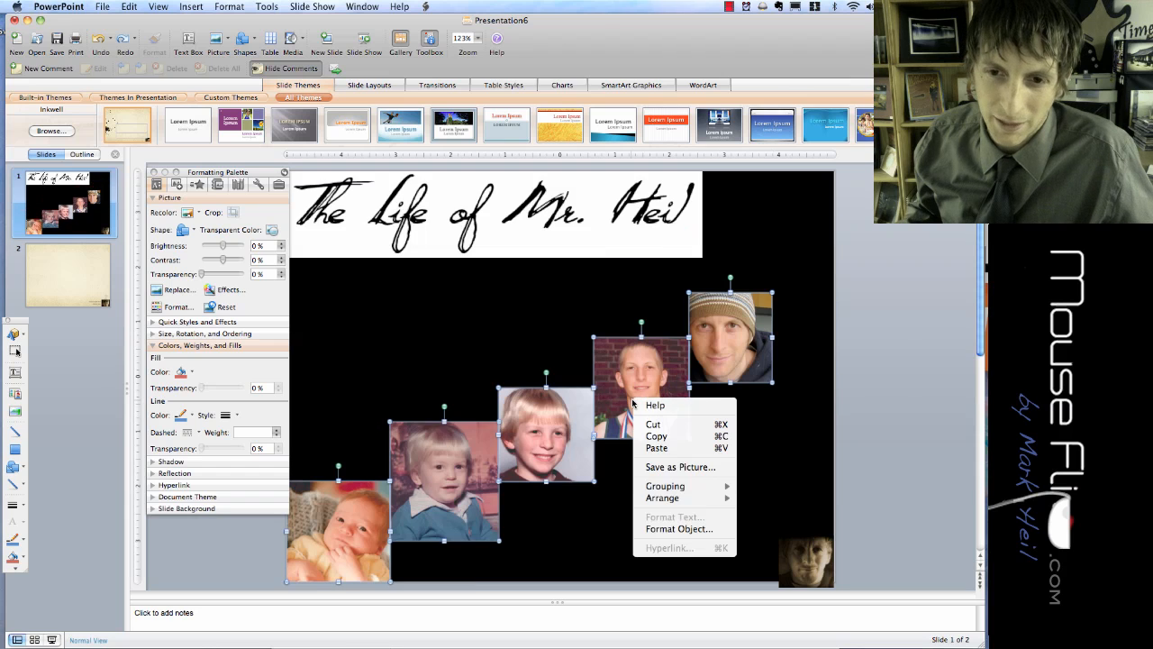
{"action": "mouse_move", "coordinate": [682, 491]}
{"action": "left_click", "coordinate": [768, 490]}
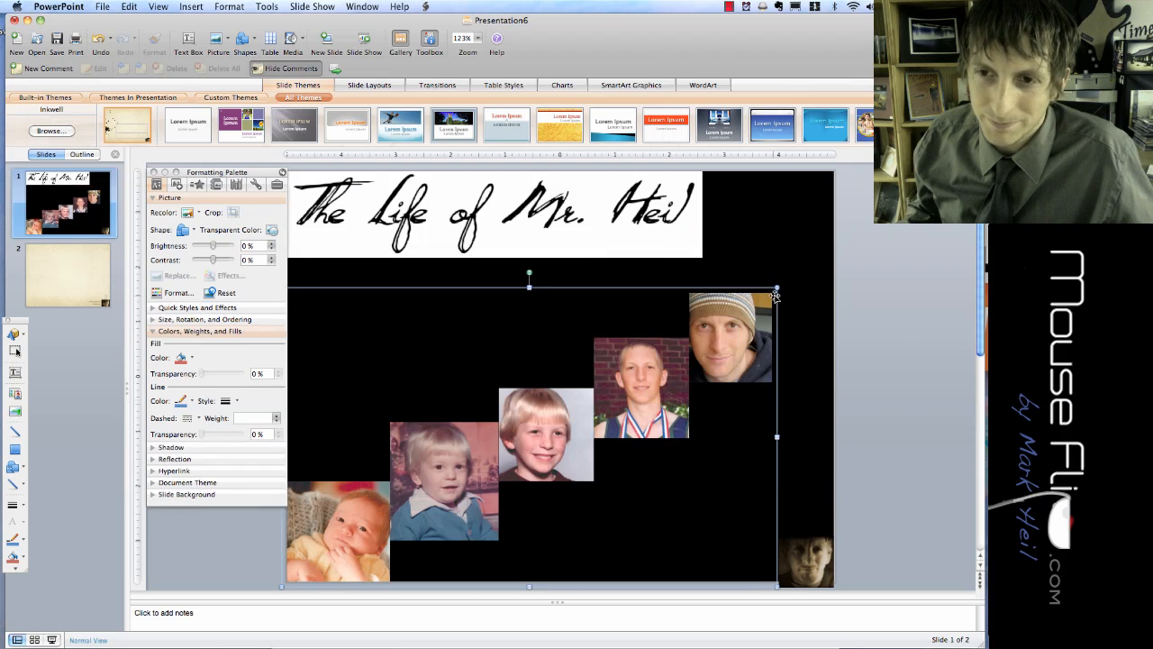
Enlarge the portrait group from its upper-right corner until it spans the full slide width
{"action": "left_click_drag", "start_coordinate": [775, 295], "coordinate": [832, 246]}
{"action": "left_click", "coordinate": [790, 442]}
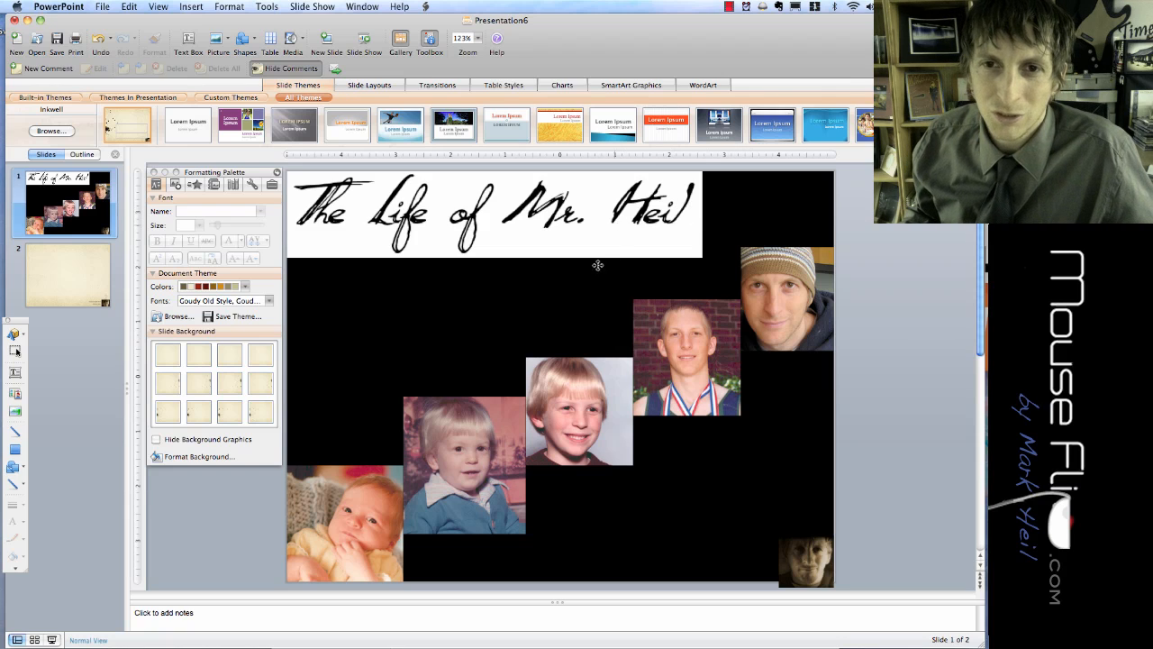
{"action": "left_click_drag", "start_coordinate": [597, 265], "coordinate": [538, 310]}
{"action": "key", "text": "super+z"}
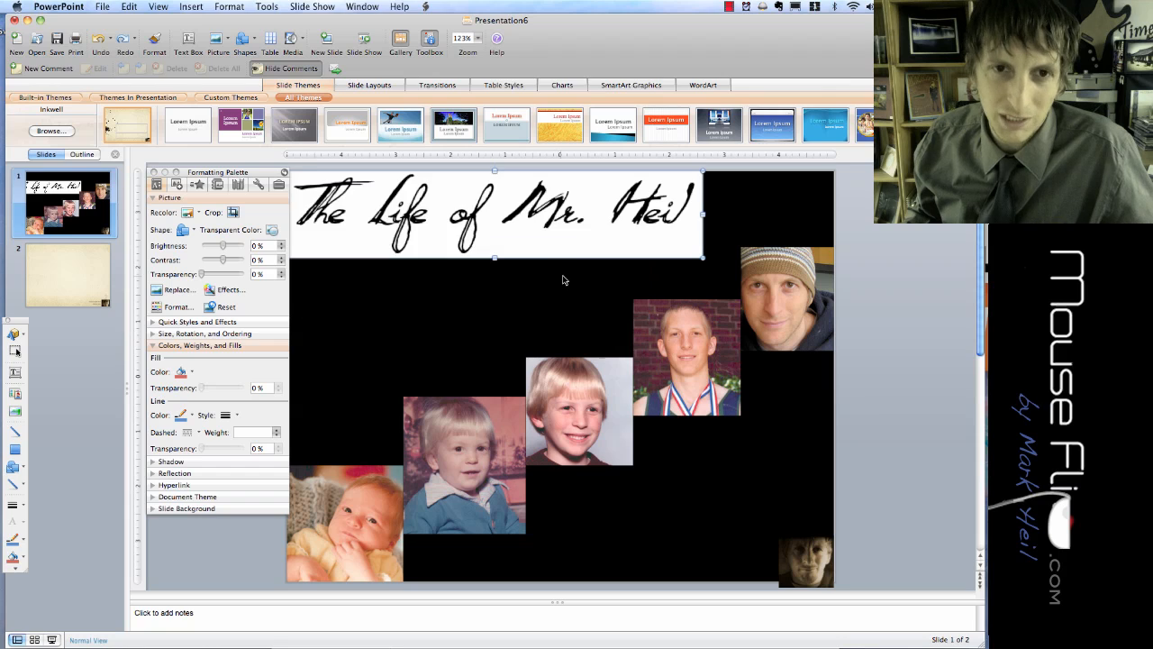
Draw a rectangle filling the gap between the title picture and the slide's right edge, matching the title picture's height
{"action": "left_click", "coordinate": [178, 7]}
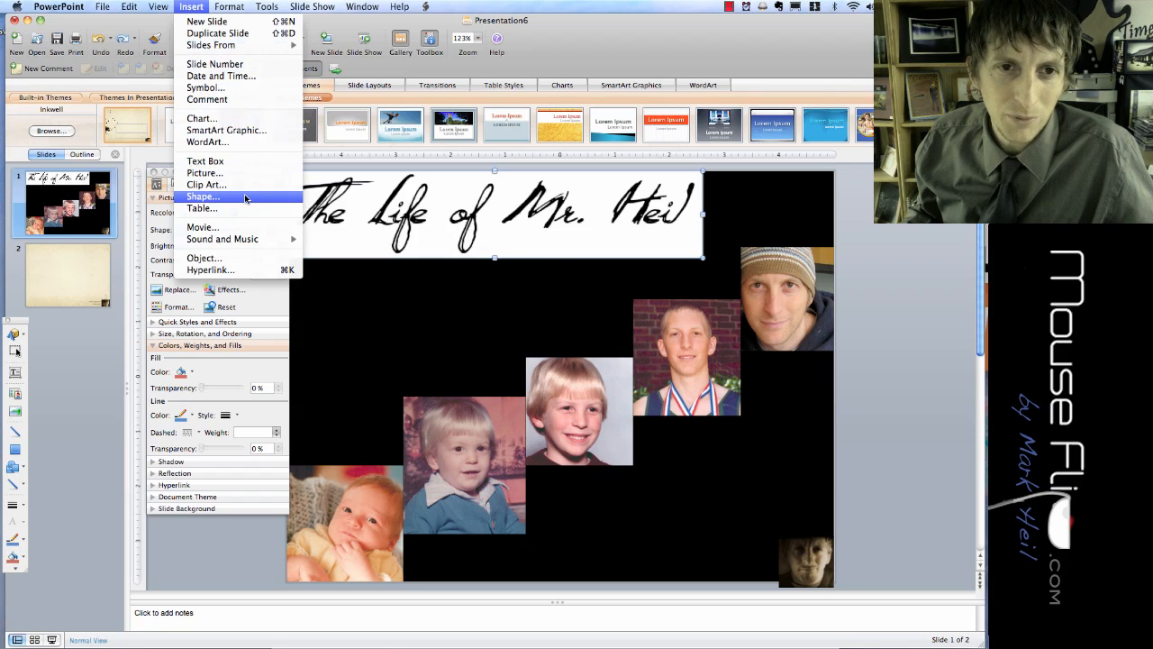
{"action": "left_click", "coordinate": [250, 198]}
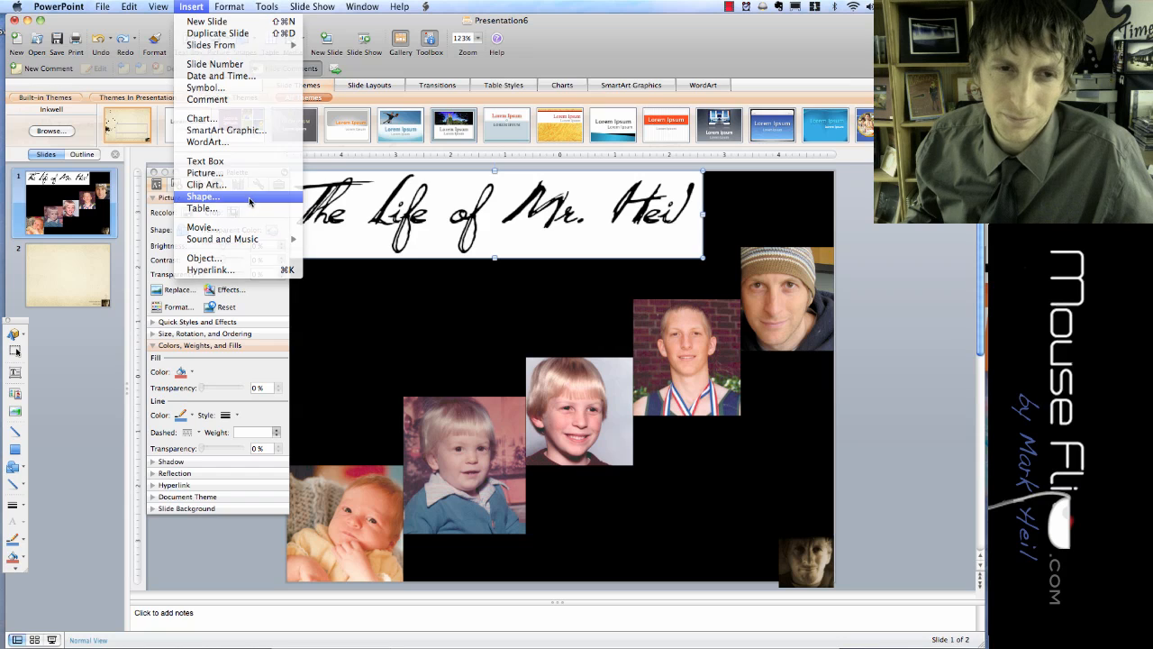
{"action": "left_click", "coordinate": [169, 259]}
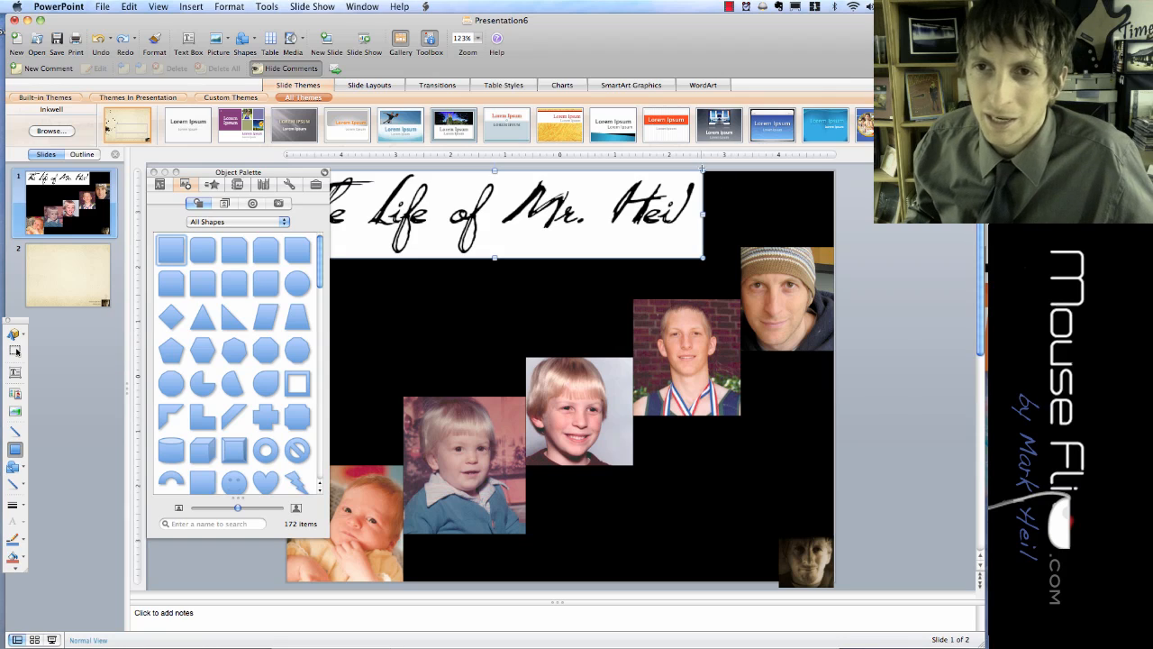
{"action": "left_click_drag", "start_coordinate": [704, 172], "coordinate": [836, 261]}
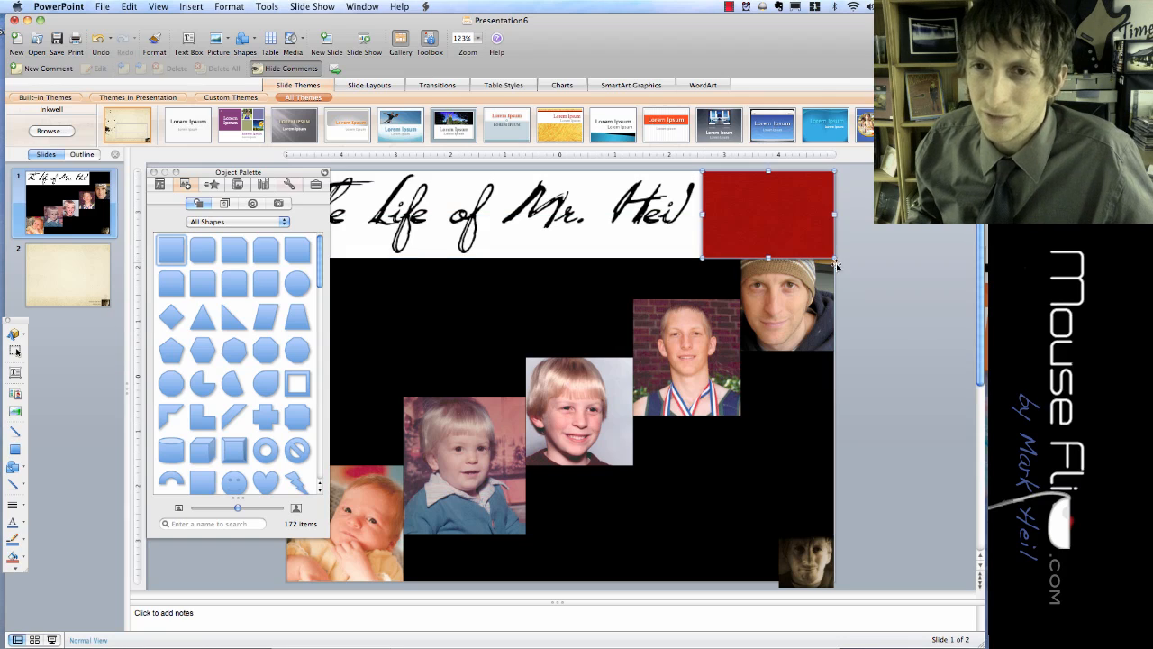
Format the new rectangle with a solid white fill and no line
{"action": "double_click", "coordinate": [742, 222]}
{"action": "left_click", "coordinate": [243, 58]}
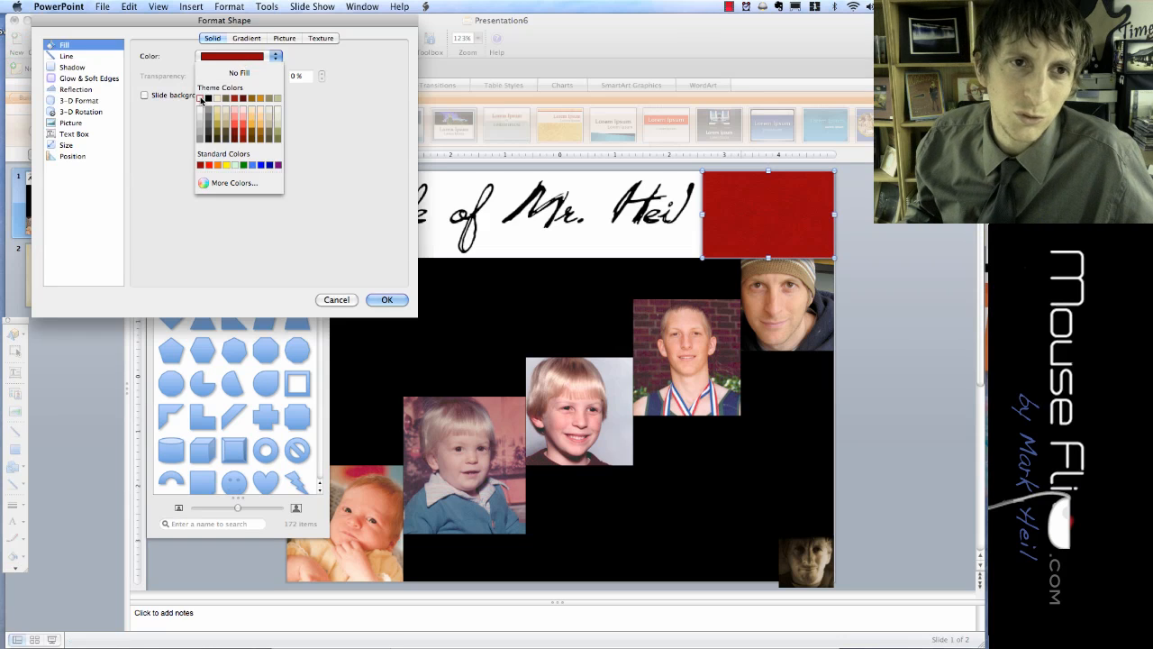
{"action": "left_click", "coordinate": [200, 98]}
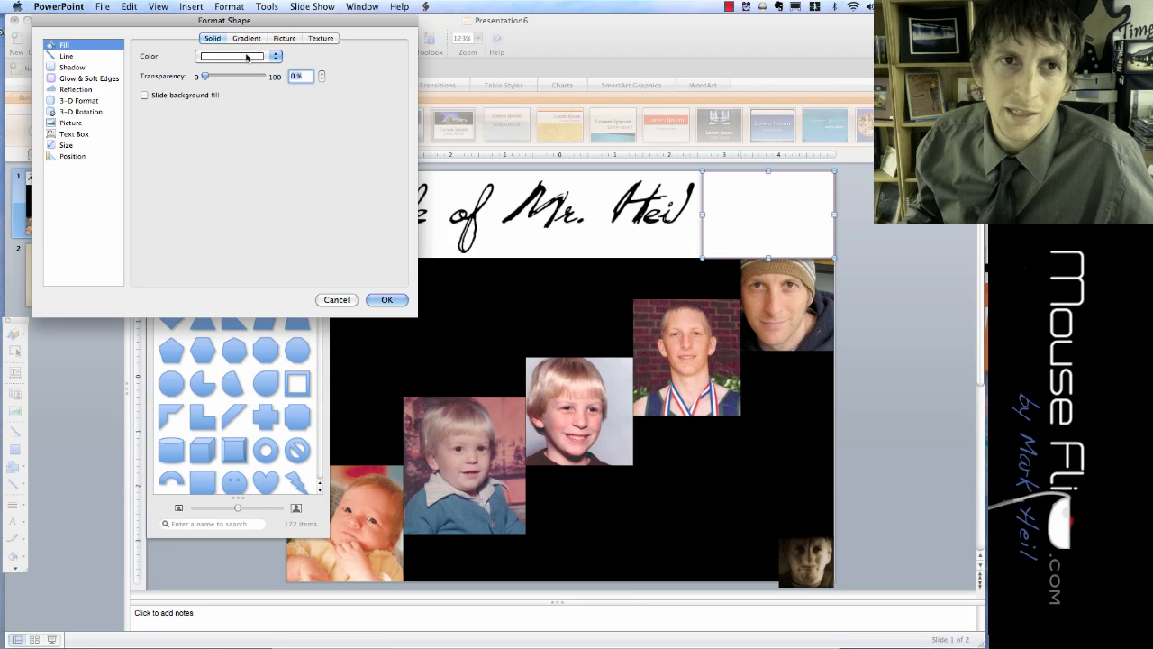
{"action": "left_click", "coordinate": [53, 57]}
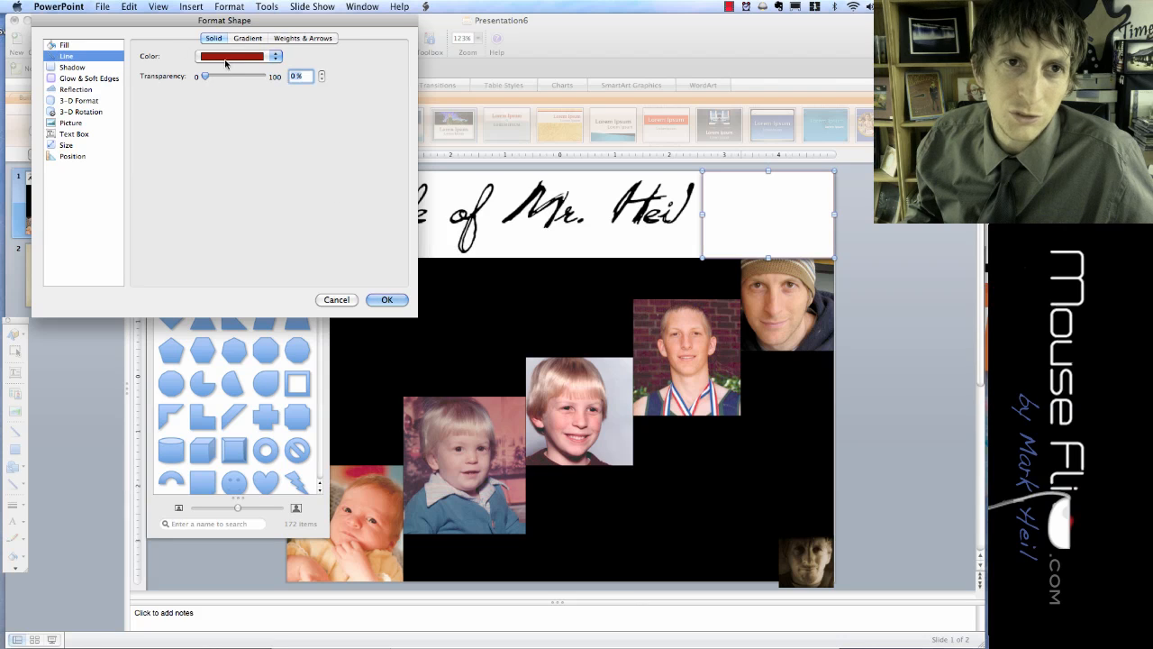
{"action": "left_click", "coordinate": [227, 57]}
{"action": "left_click", "coordinate": [236, 73]}
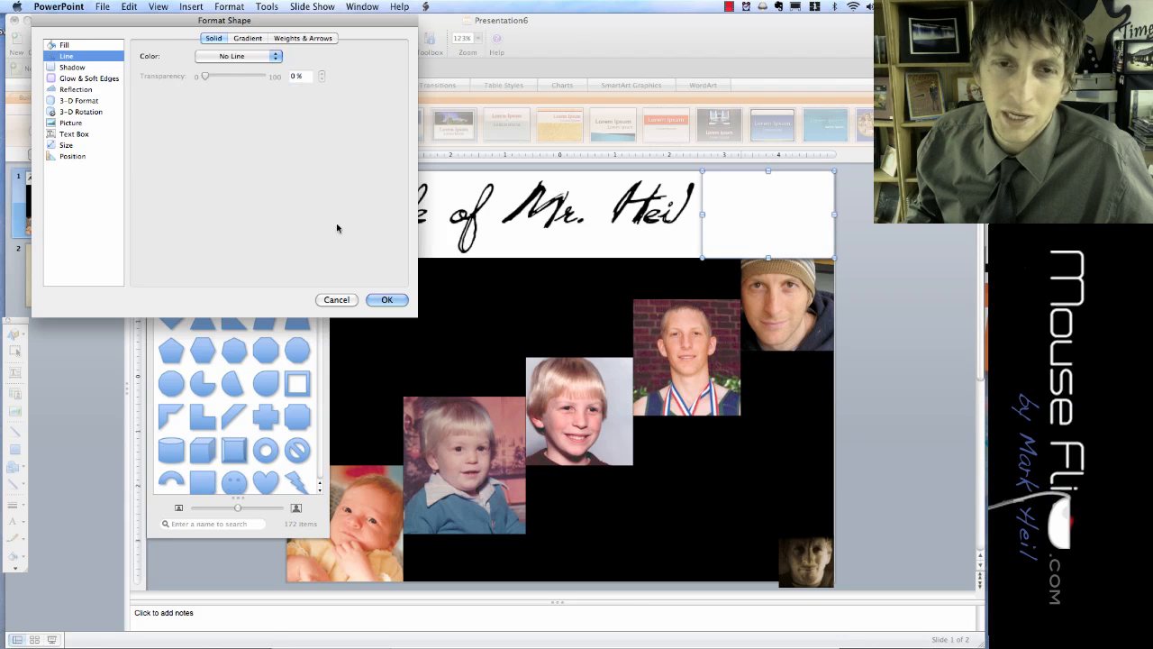
{"action": "left_click", "coordinate": [386, 300]}
Send the white rectangle to the back, behind the portraits
{"action": "right_click", "coordinate": [728, 222]}
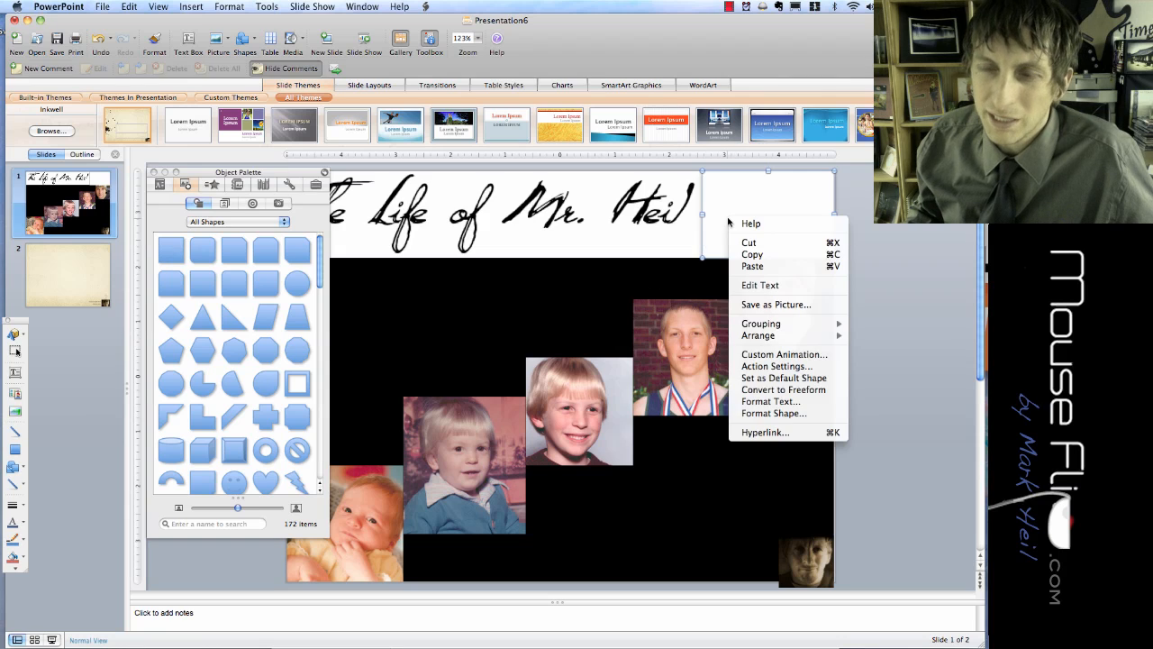
{"action": "mouse_move", "coordinate": [802, 335]}
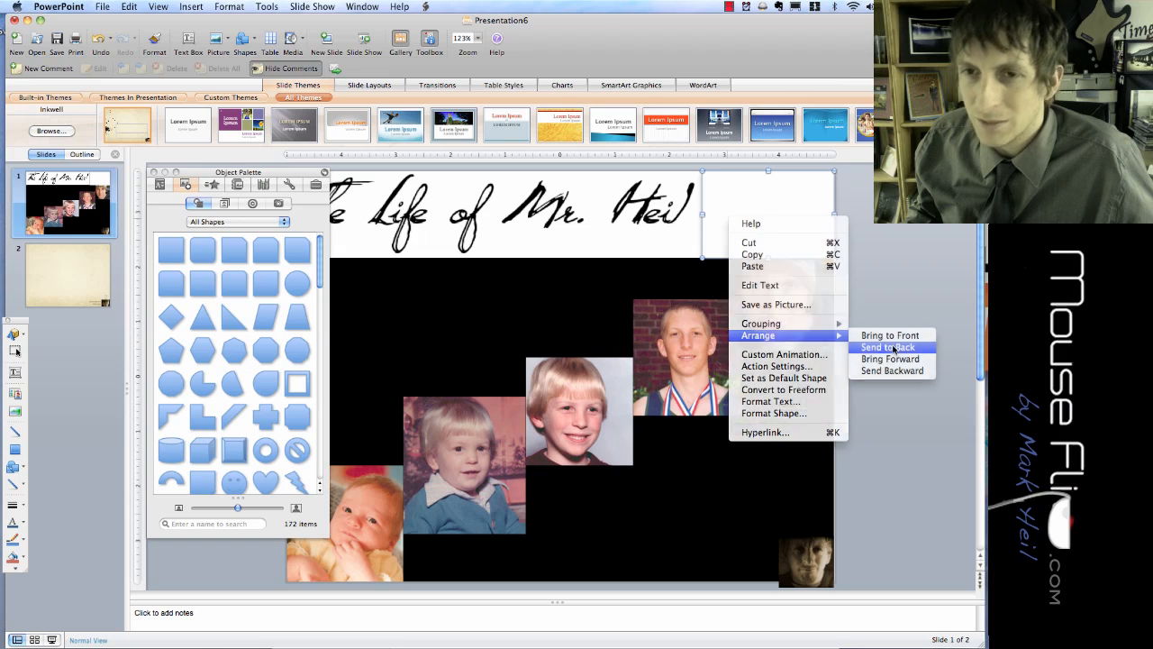
{"action": "left_click", "coordinate": [890, 347]}
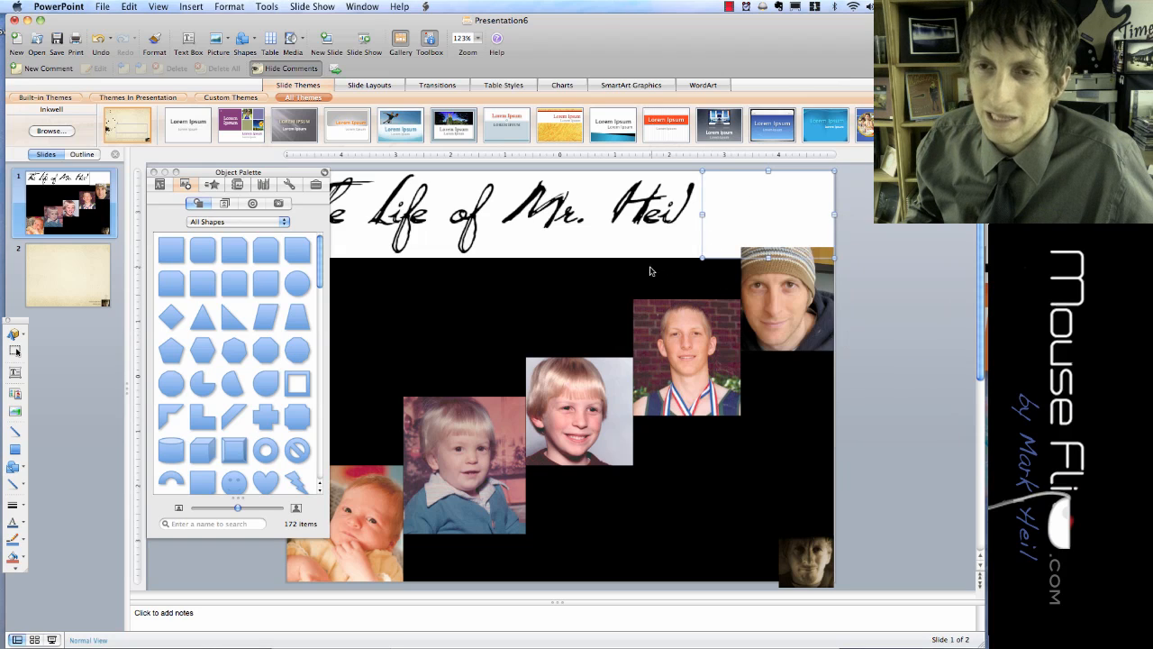
{"action": "left_click", "coordinate": [650, 270]}
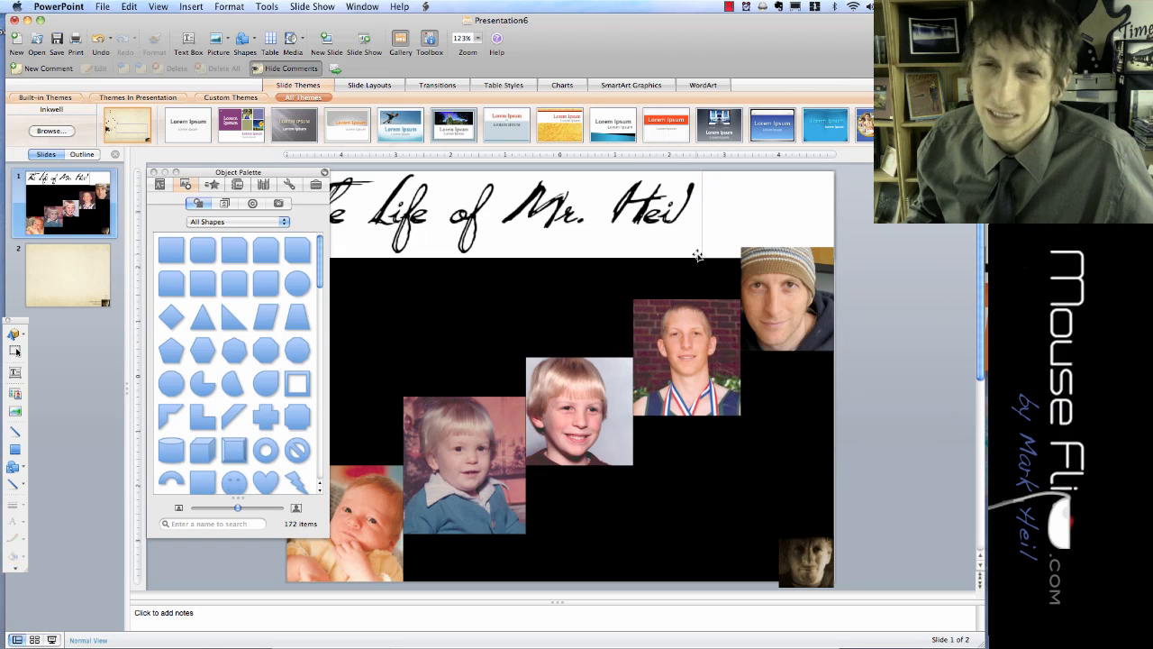
Stretch the title picture slightly to the right over the edge of the white rectangle, keeping the Object Palette clear of the slide
{"action": "left_click_drag", "start_coordinate": [210, 172], "coordinate": [118, 216]}
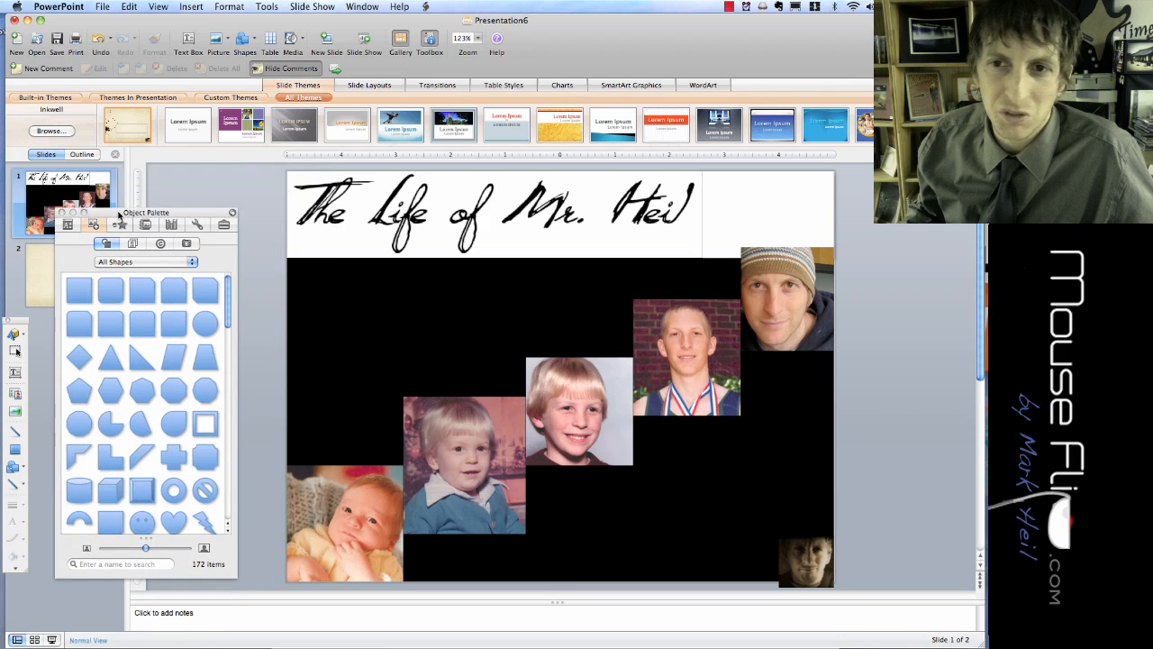
{"action": "left_click", "coordinate": [648, 234]}
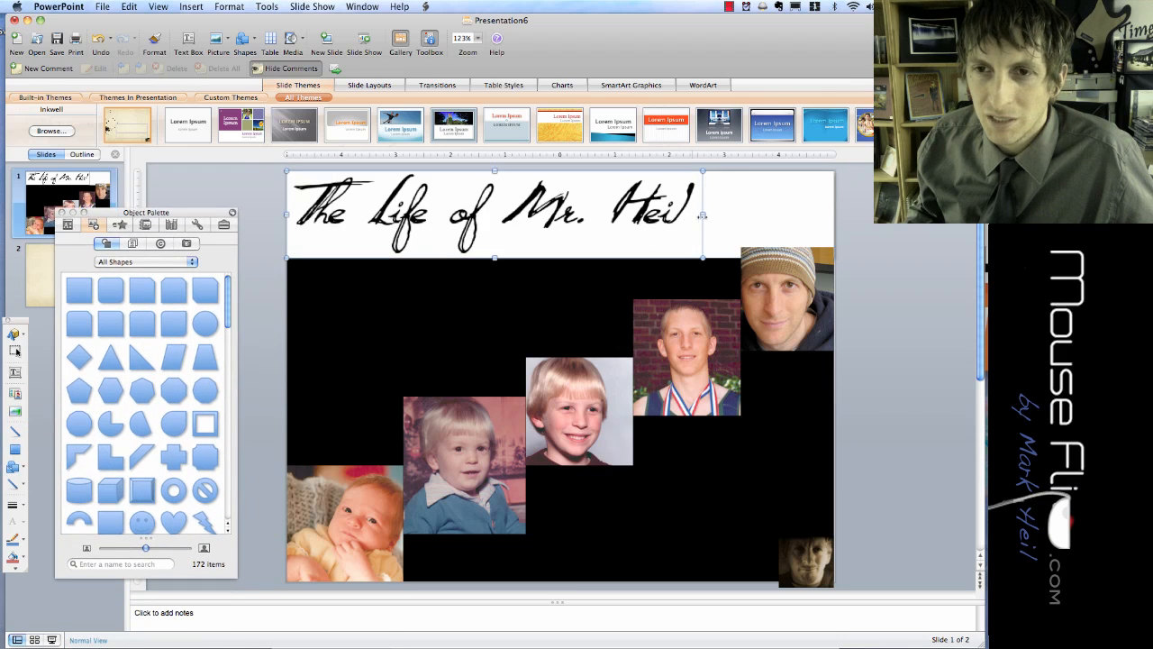
{"action": "left_click_drag", "start_coordinate": [702, 214], "coordinate": [714, 215]}
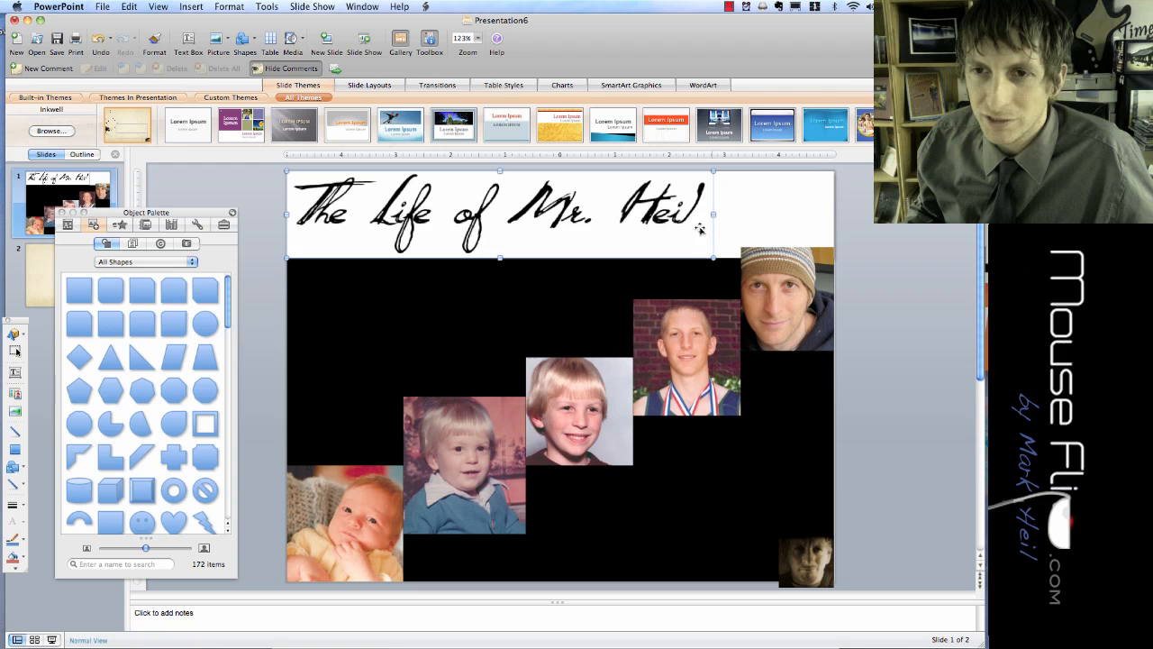
{"action": "left_click", "coordinate": [634, 291]}
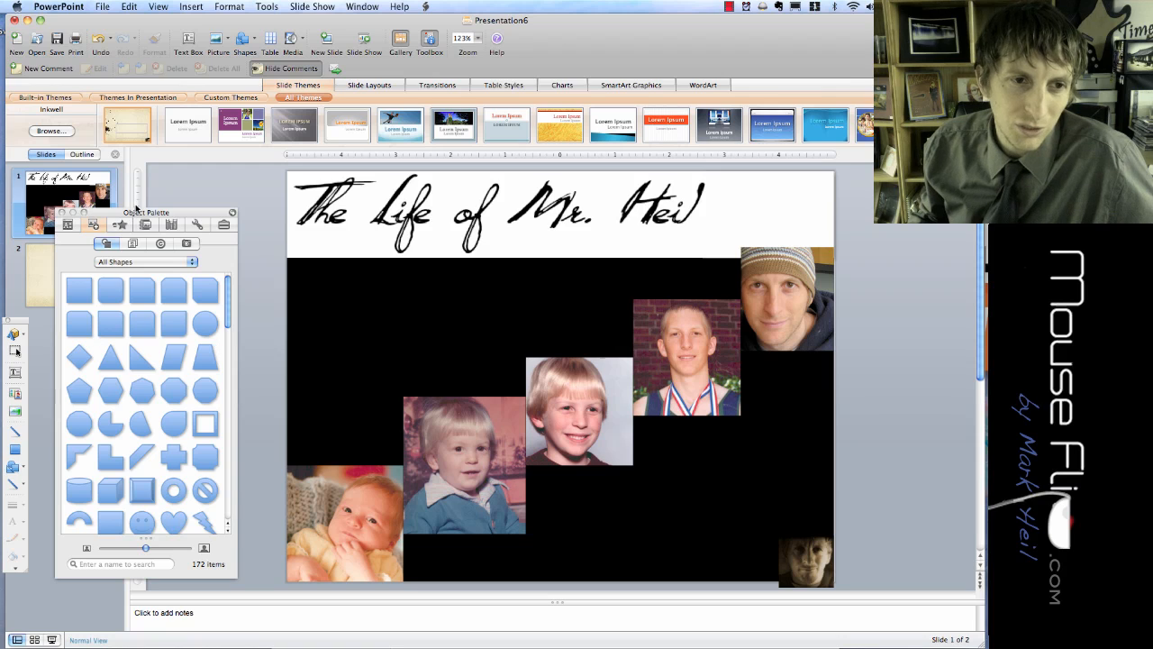
{"action": "left_click_drag", "start_coordinate": [138, 213], "coordinate": [165, 131]}
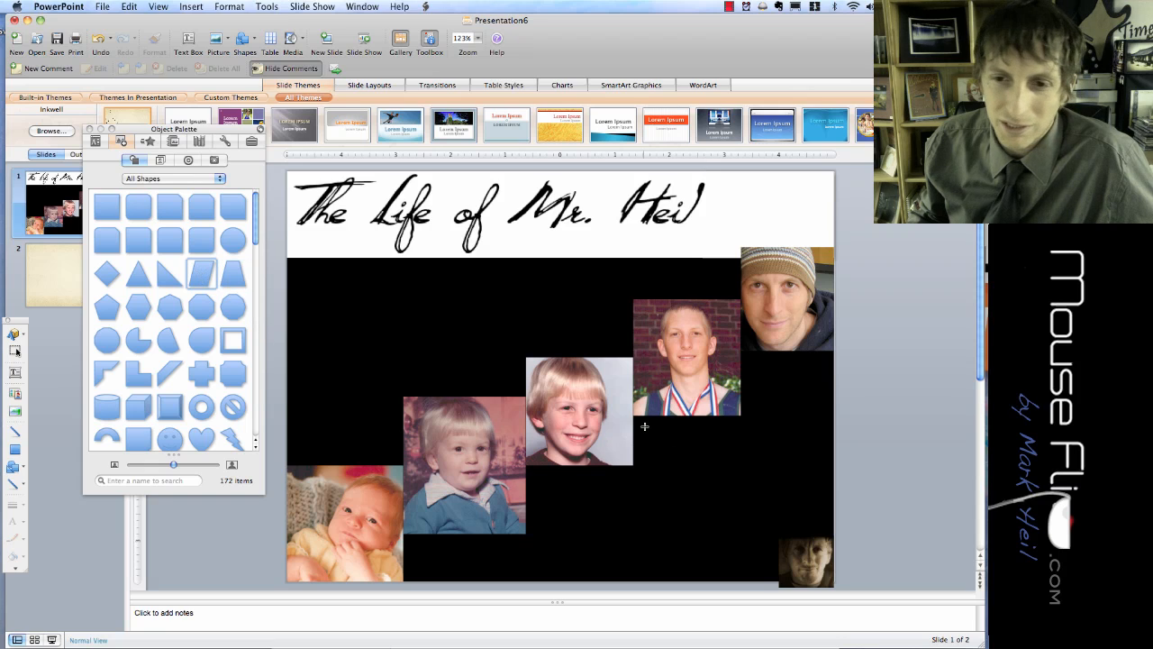
Draw a parallelogram in the black area below the athlete portrait, move it up against the portrait and reduce its slant slightly
{"action": "mouse_move", "coordinate": [644, 425]}
{"action": "left_mouse_down"}
{"action": "mouse_move", "coordinate": [823, 584]}
{"action": "mouse_move", "coordinate": [813, 565]}
{"action": "mouse_move", "coordinate": [817, 576]}
{"action": "left_mouse_up"}
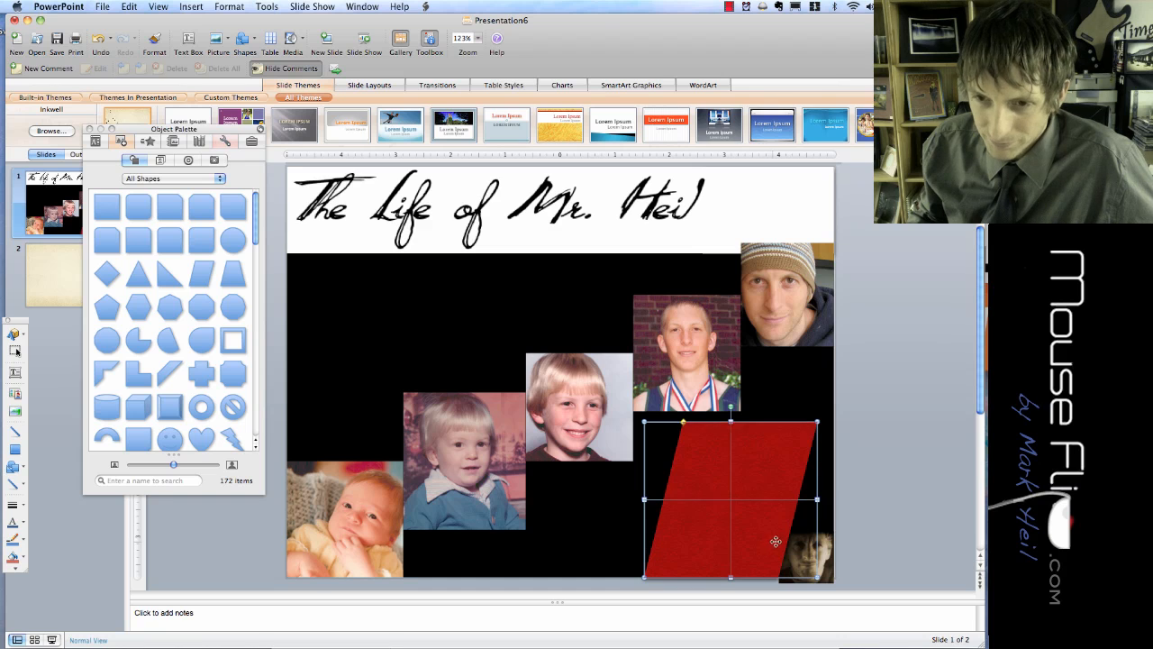
{"action": "left_click_drag", "start_coordinate": [776, 540], "coordinate": [786, 530]}
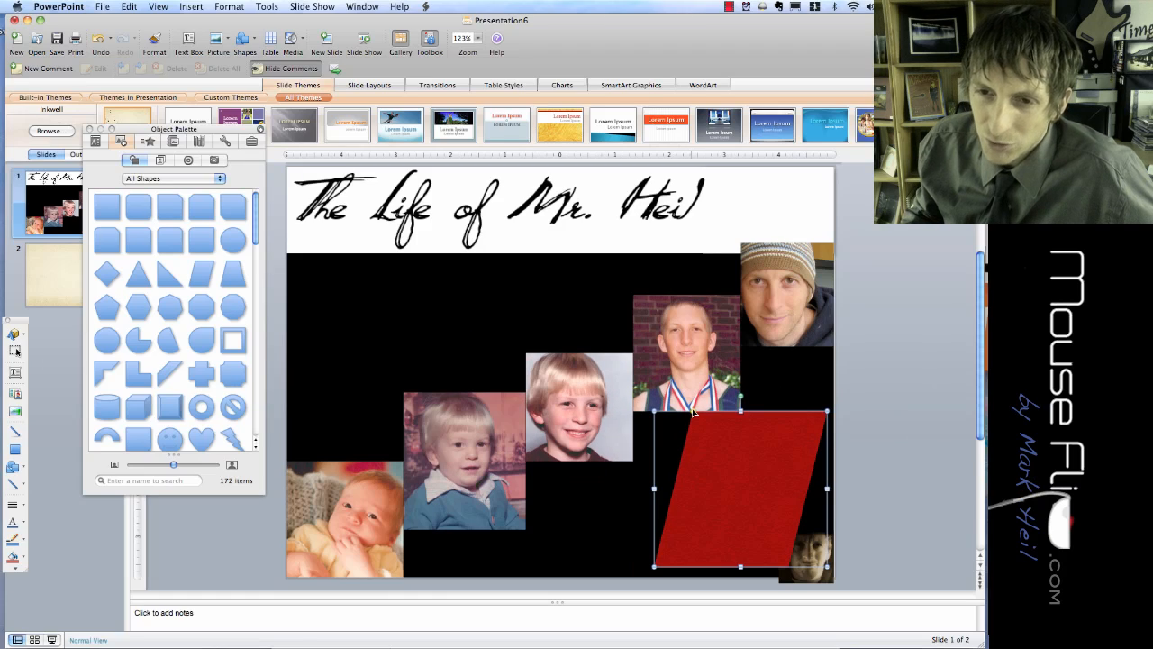
{"action": "mouse_move", "coordinate": [693, 412]}
{"action": "left_mouse_down"}
{"action": "mouse_move", "coordinate": [718, 417]}
{"action": "mouse_move", "coordinate": [680, 413]}
{"action": "left_mouse_up"}
Rotate the parallelogram about a quarter turn counterclockwise, shift it toward the slide's lower-right corner and extend its upper-left corner
{"action": "left_click_drag", "start_coordinate": [744, 391], "coordinate": [639, 497]}
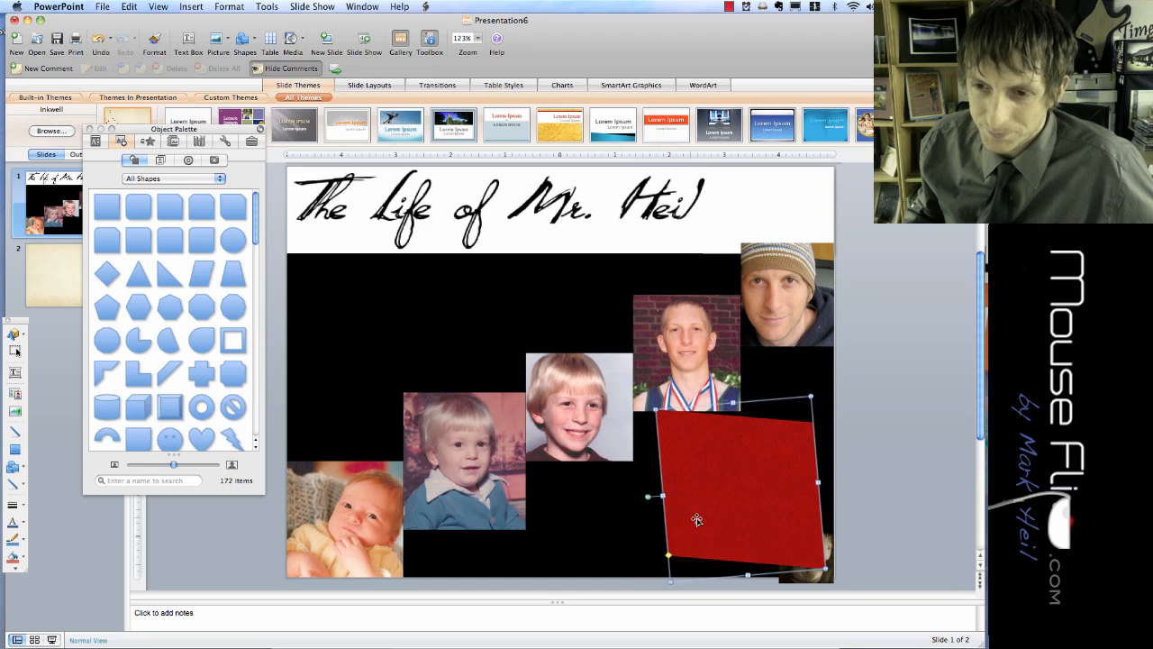
{"action": "left_click_drag", "start_coordinate": [725, 530], "coordinate": [732, 542]}
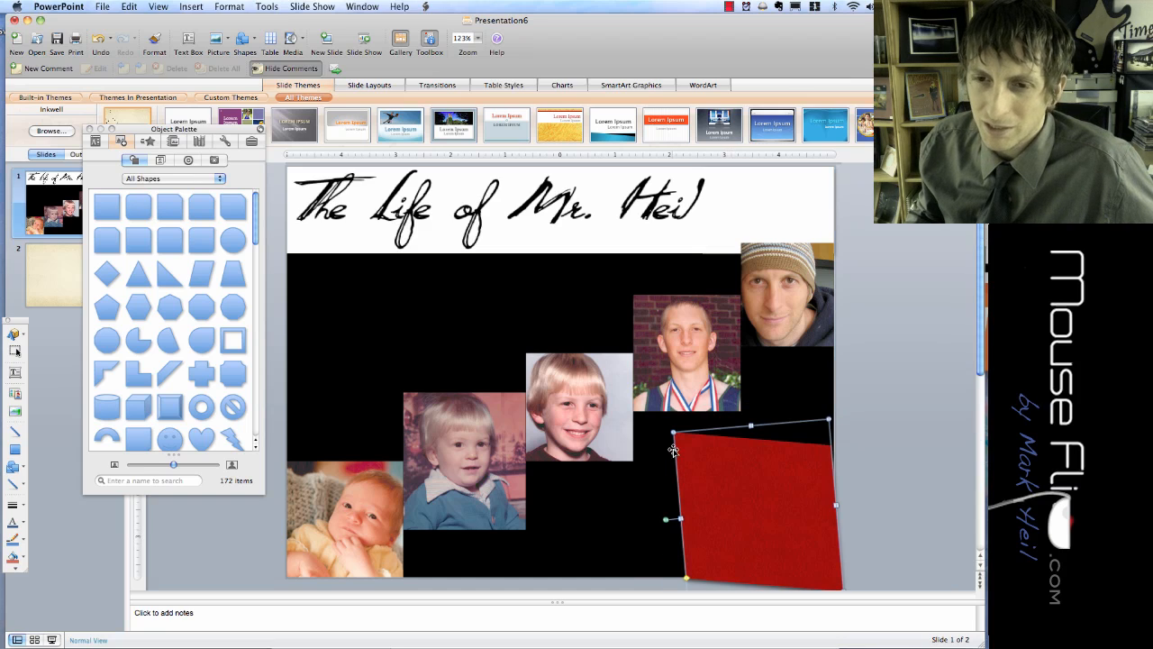
{"action": "left_click_drag", "start_coordinate": [671, 435], "coordinate": [656, 421]}
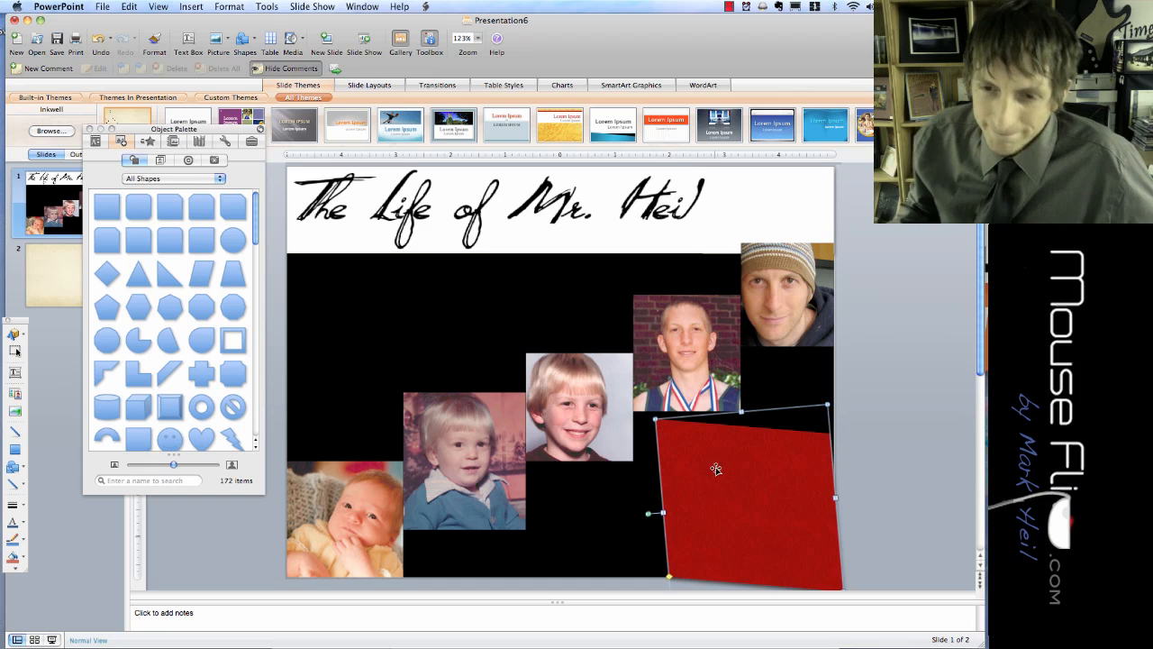
{"action": "left_click", "coordinate": [882, 481]}
{"action": "left_click", "coordinate": [788, 501]}
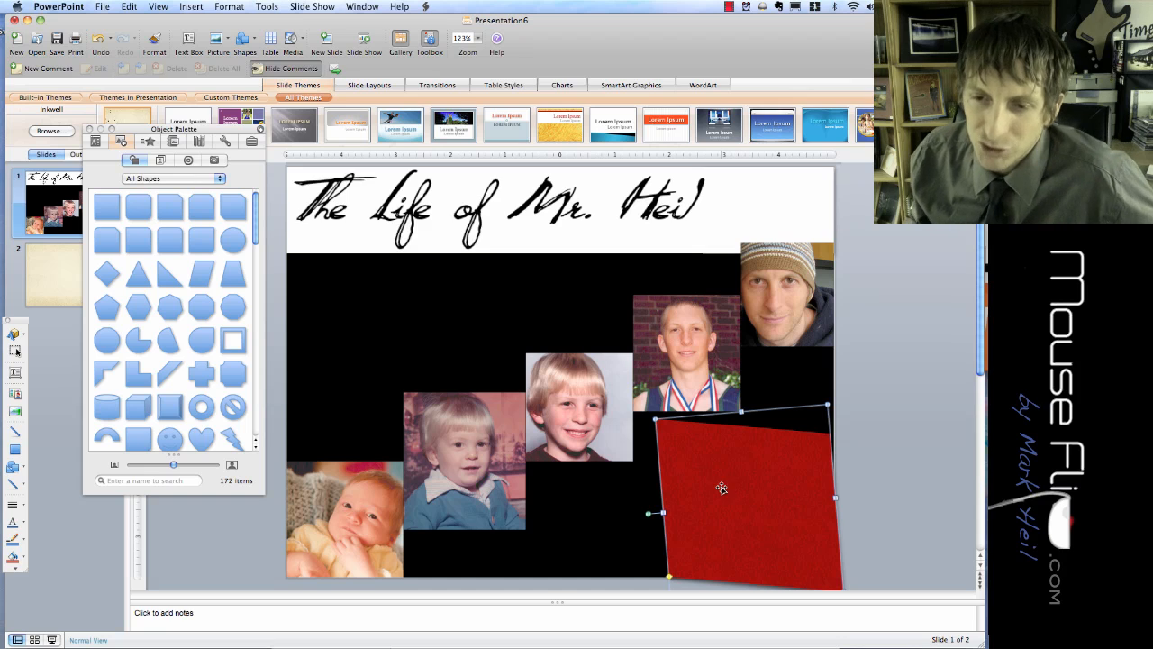
Add the test text "dd" inside the rotated parallelogram
{"action": "right_click", "coordinate": [721, 488]}
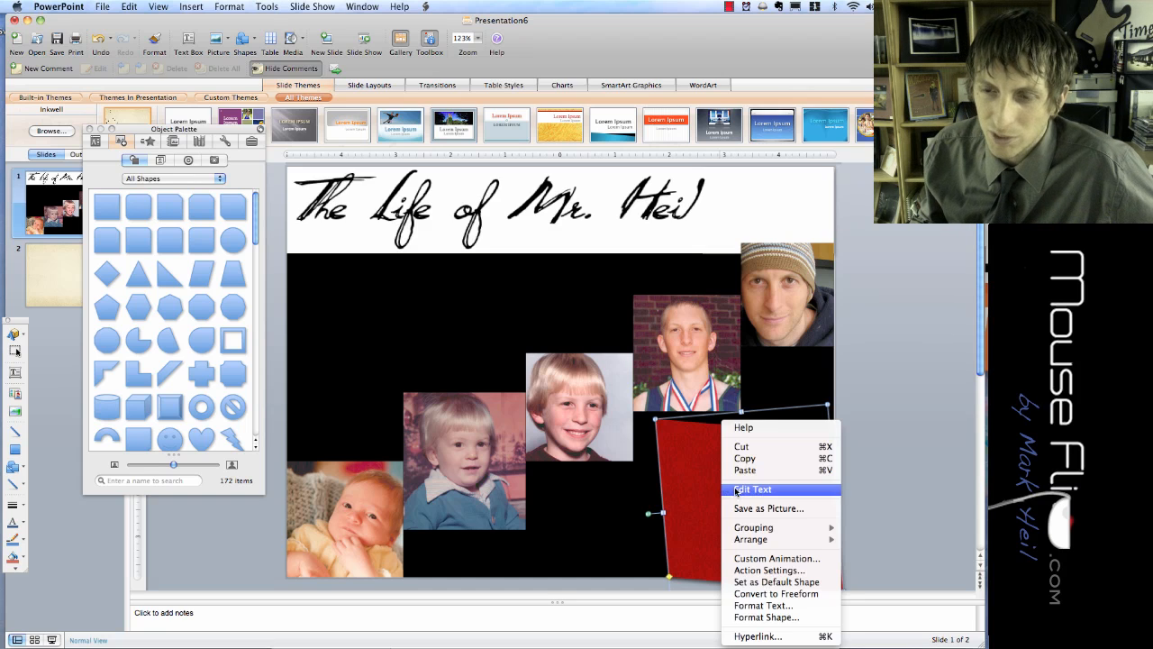
{"action": "left_click", "coordinate": [731, 488]}
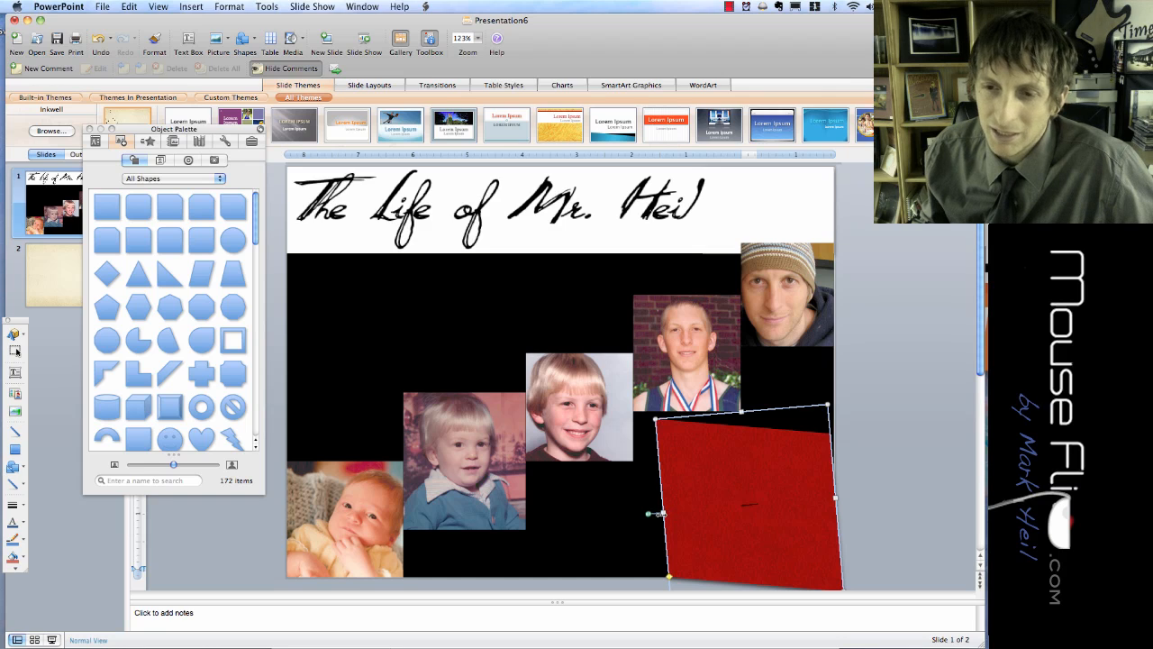
{"action": "type", "text": "dd"}
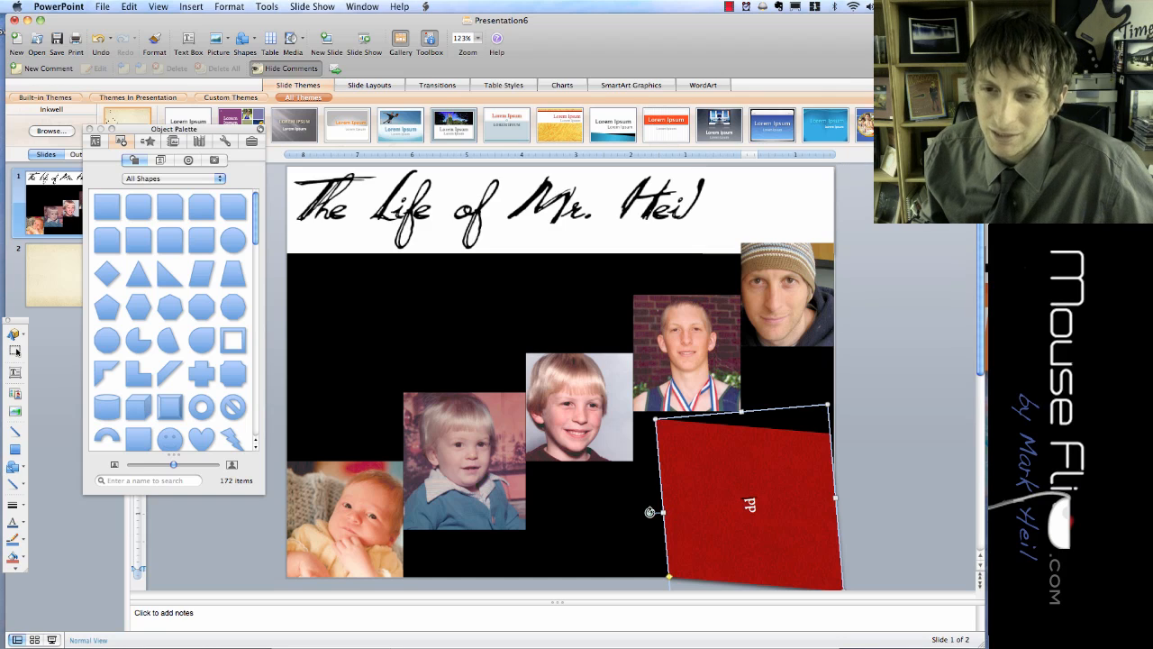
Rotate the parallelogram back upright and widen it to the left
{"action": "left_click_drag", "start_coordinate": [650, 512], "coordinate": [773, 487]}
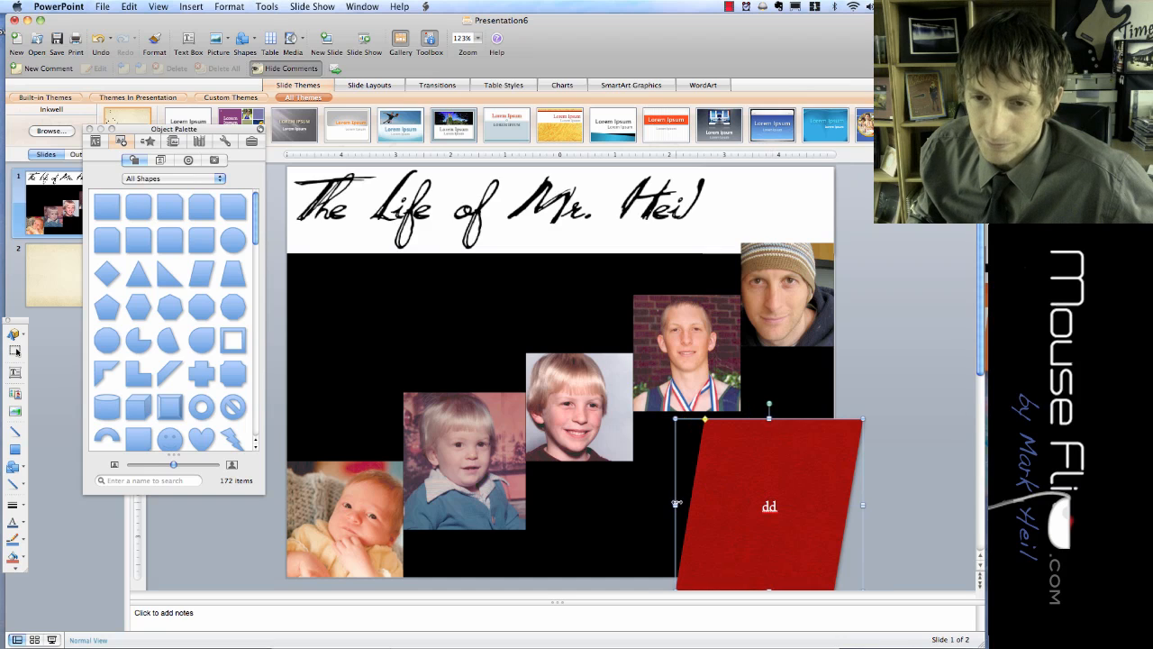
{"action": "left_click_drag", "start_coordinate": [675, 506], "coordinate": [643, 506]}
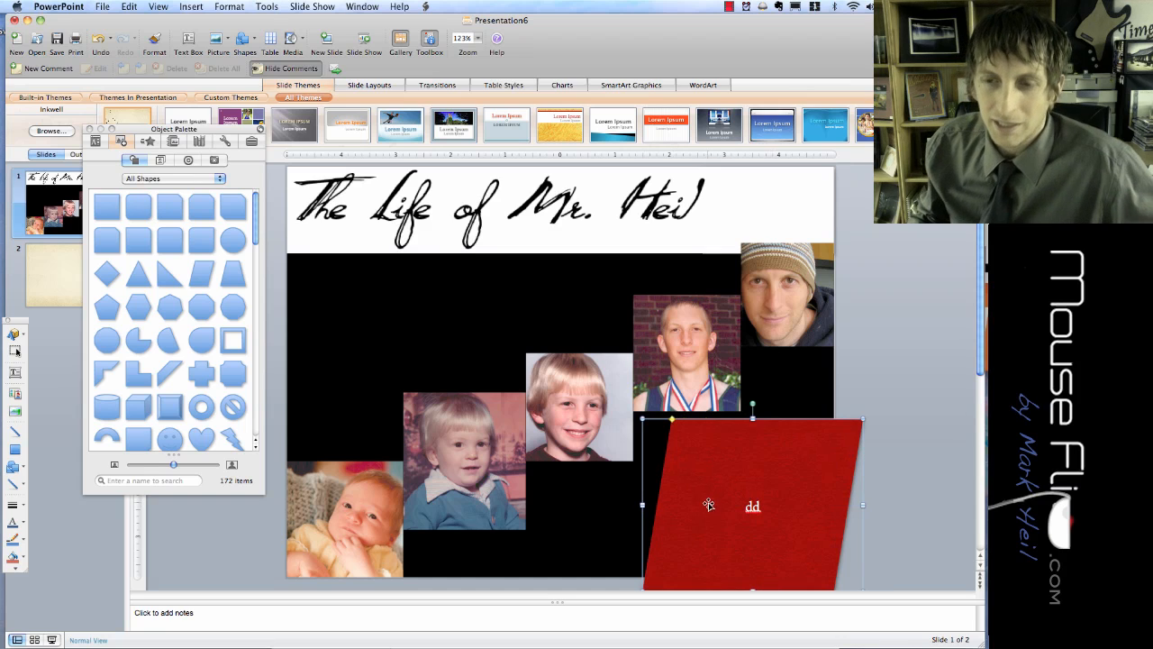
Replace the parallelogram's text with "Birth: Stubenville, Ohio, US"
{"action": "left_click", "coordinate": [757, 505]}
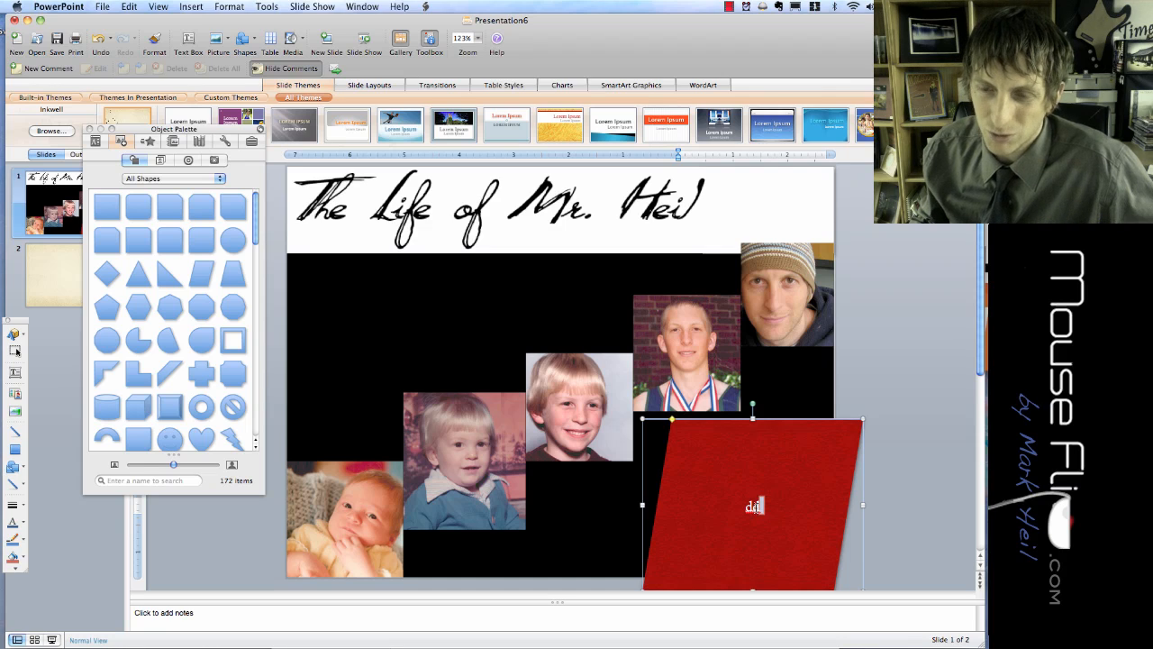
{"action": "key", "text": "BackSpace"}
{"action": "key", "text": "BackSpace"}
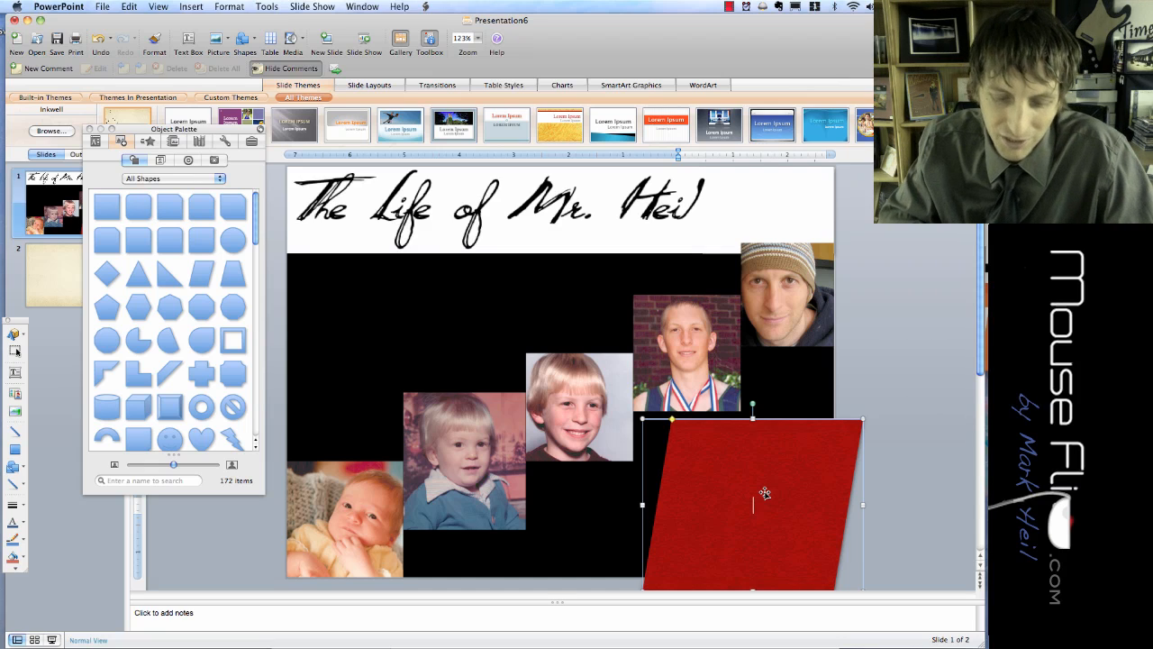
{"action": "type", "text": "Birth"}
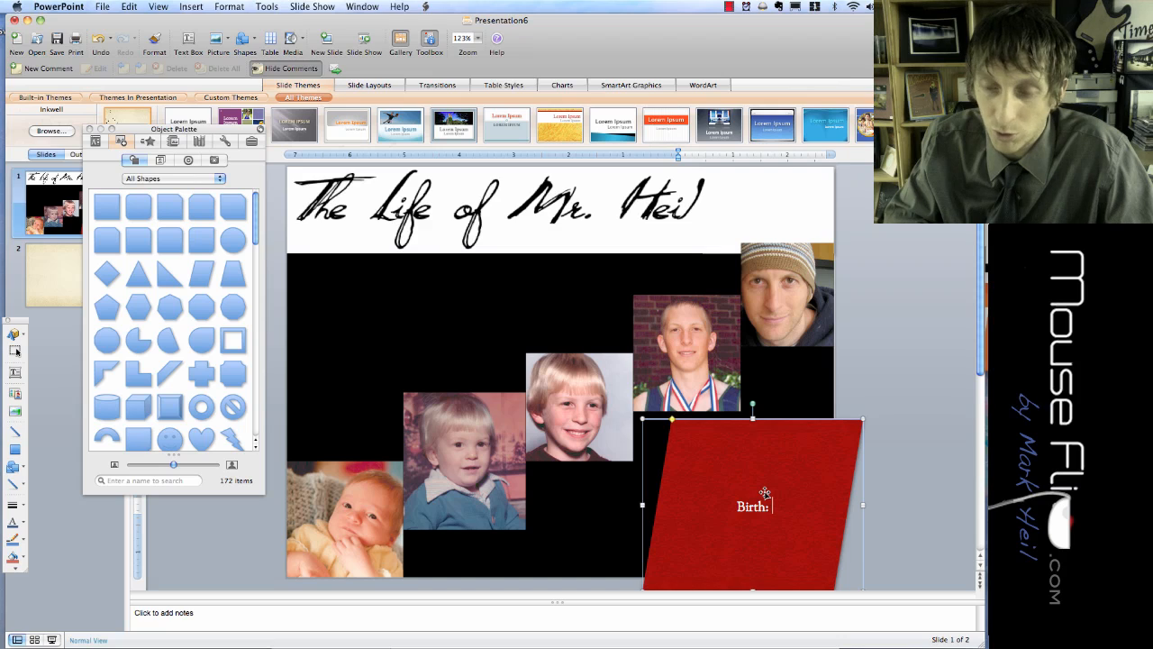
{"action": "type", "text": ": S"}
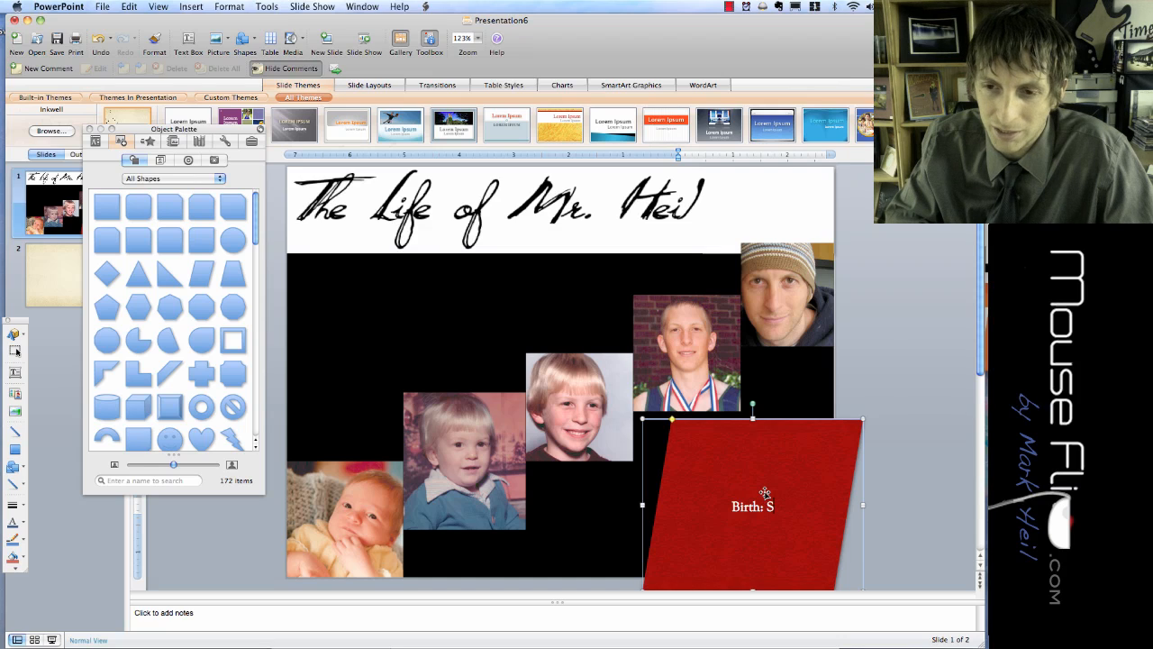
{"action": "key", "text": "BackSpace"}
{"action": "type", "text": "Stube"}
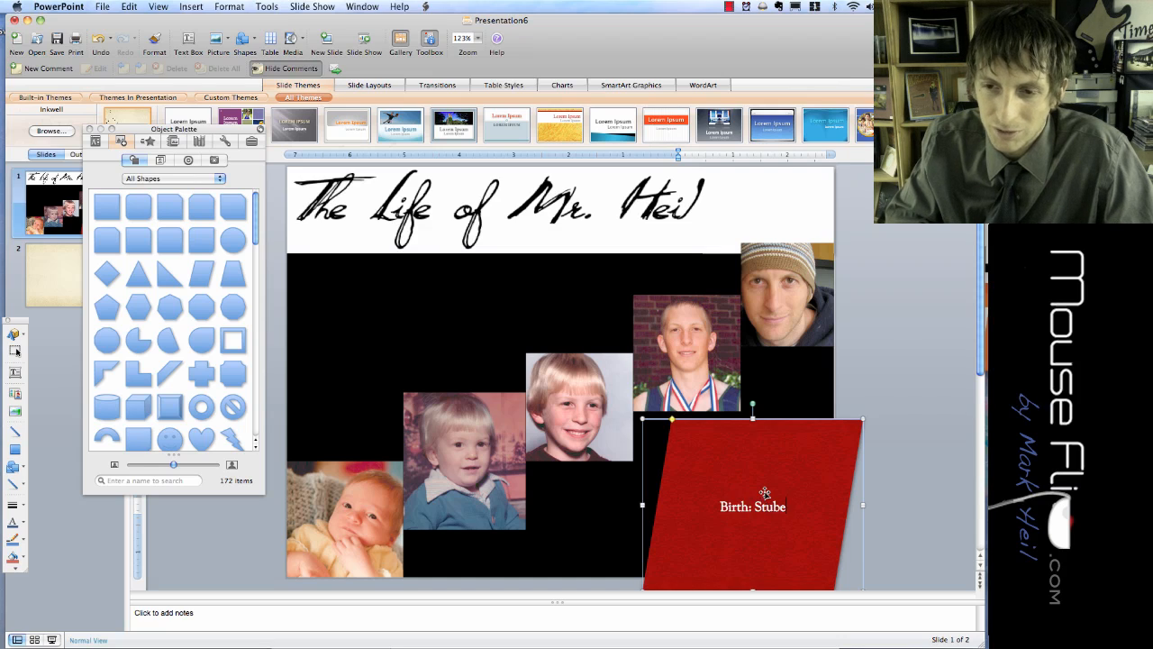
{"action": "type", "text": "nville, O"}
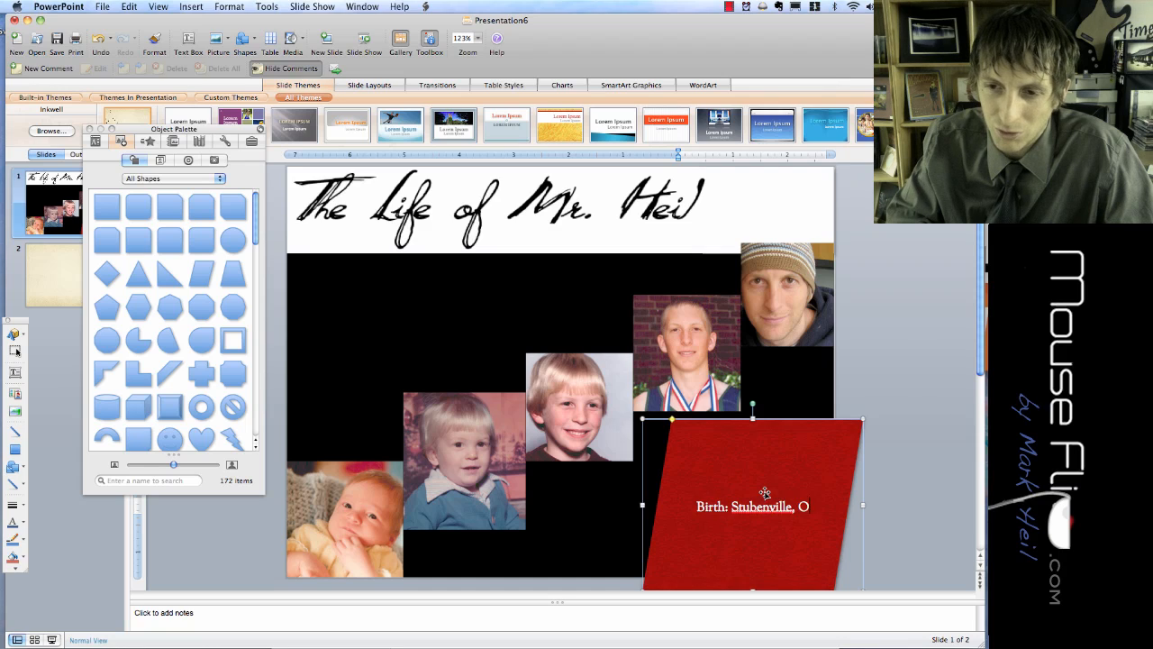
{"action": "type", "text": "hio, US"}
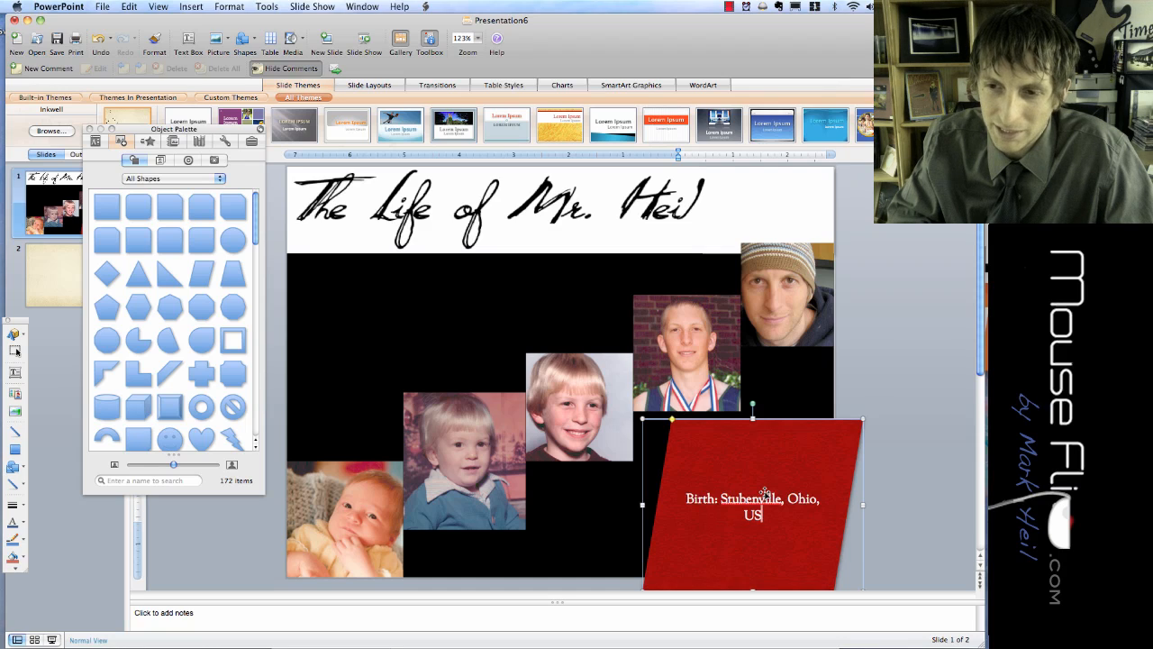
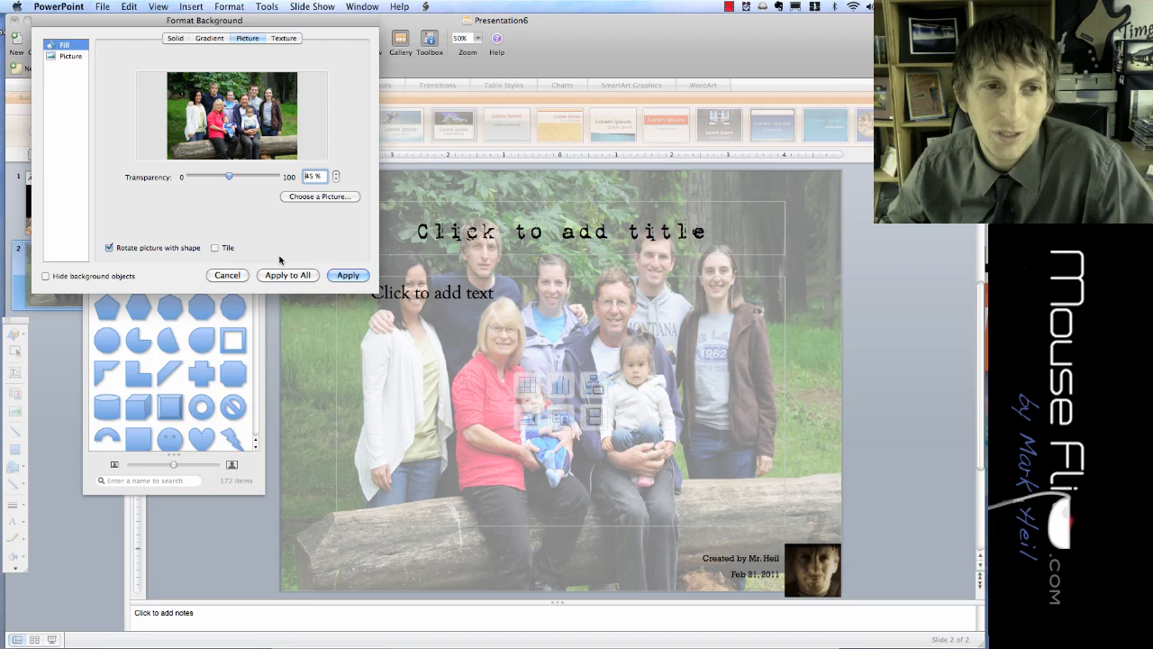
Set slide 2's background picture to 9% brightness and 28% contrast, and apply it to this slide only
{"action": "left_click", "coordinate": [83, 57]}
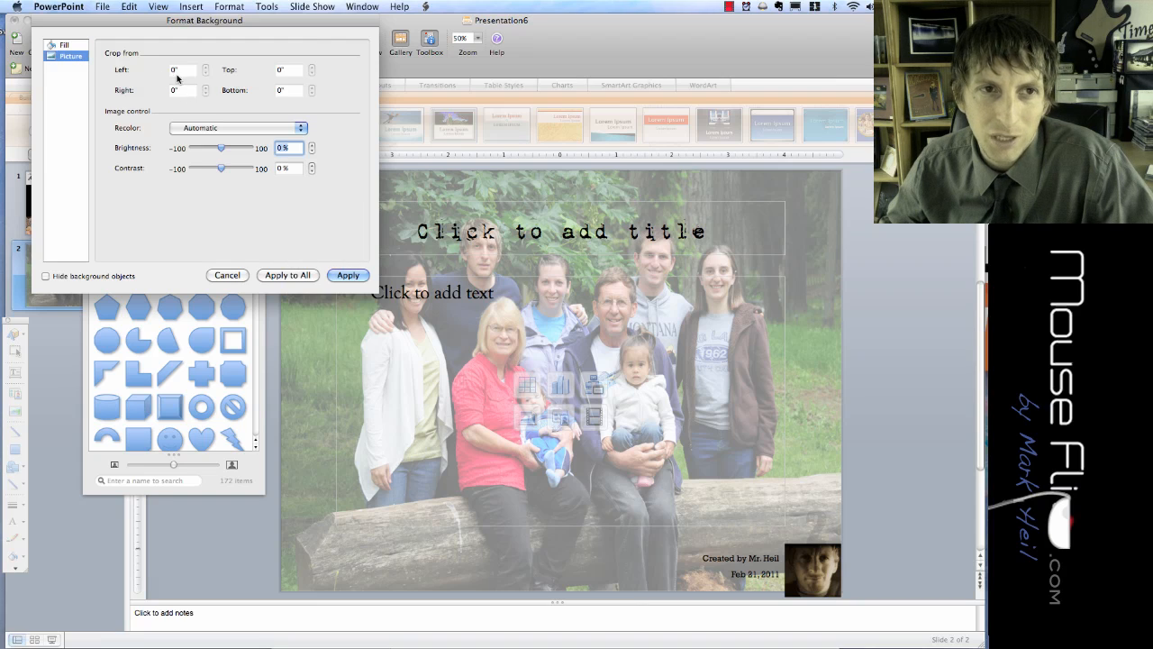
{"action": "mouse_move", "coordinate": [224, 150]}
{"action": "left_mouse_down"}
{"action": "mouse_move", "coordinate": [239, 150]}
{"action": "mouse_move", "coordinate": [216, 151]}
{"action": "mouse_move", "coordinate": [229, 169]}
{"action": "left_mouse_up"}
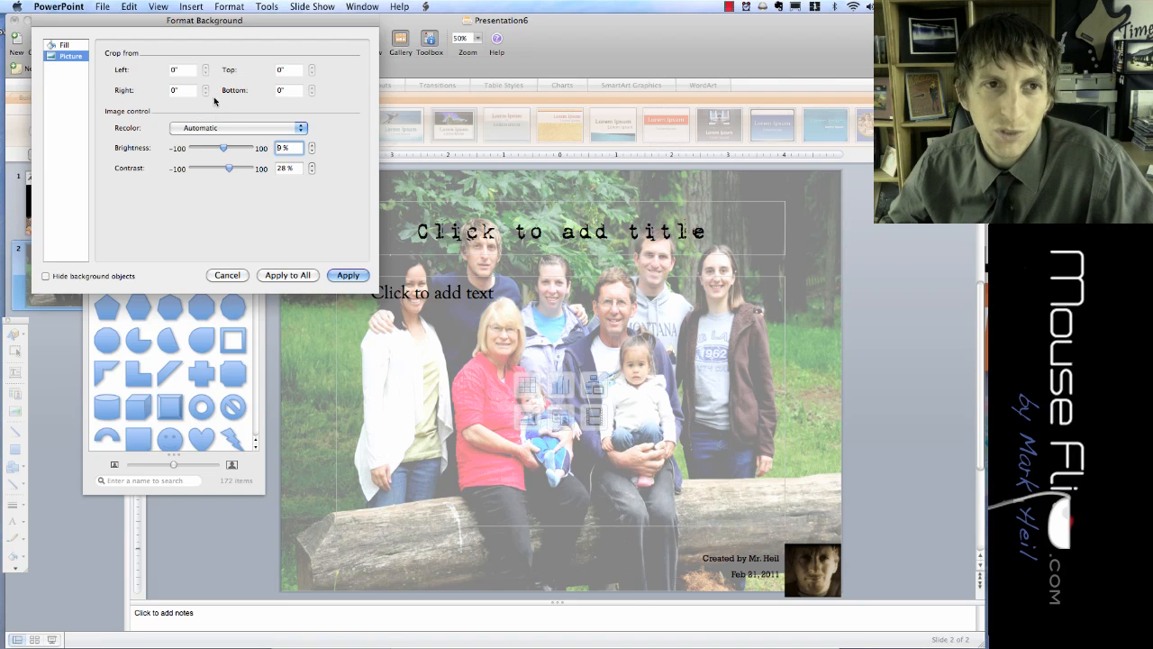
{"action": "left_click", "coordinate": [347, 275]}
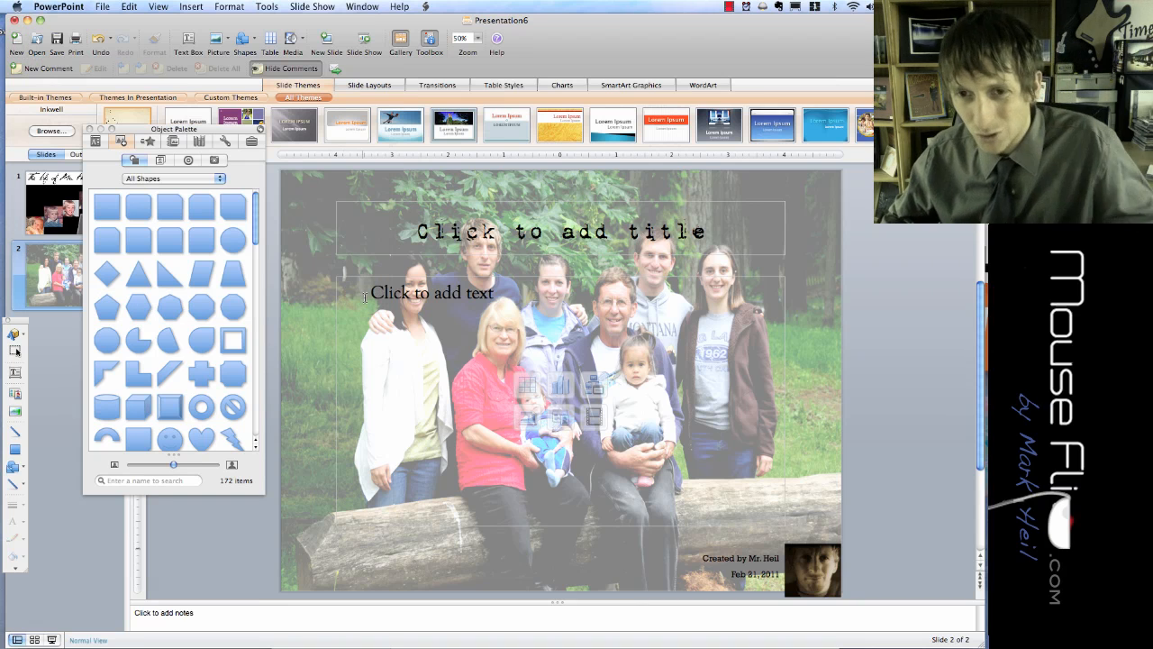
Enter "My Family" as slide 2's title and move the title box slightly up and to the right
{"action": "left_click", "coordinate": [514, 227]}
{"action": "type", "text": "My "}
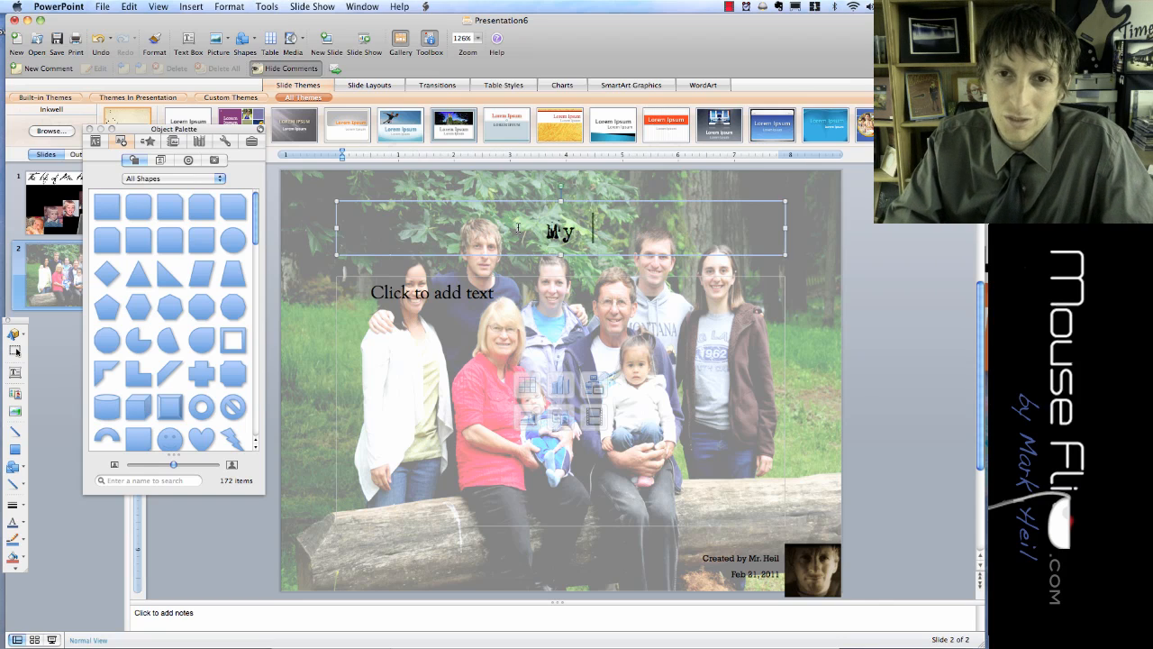
{"action": "type", "text": "Family"}
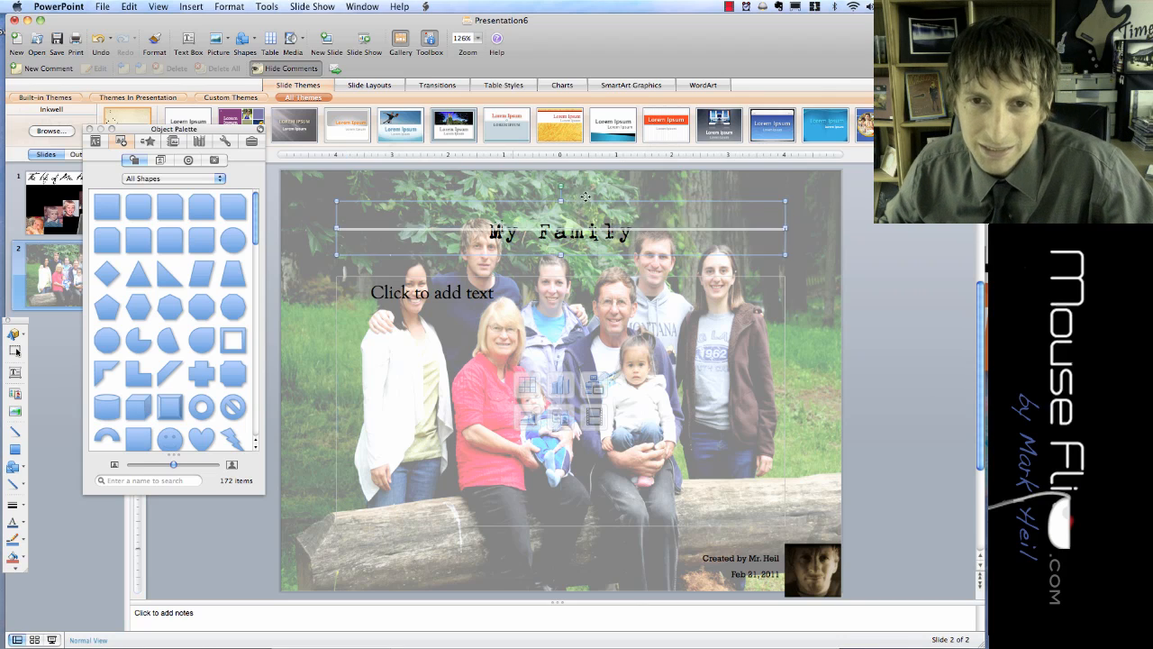
{"action": "left_click_drag", "start_coordinate": [577, 200], "coordinate": [592, 183]}
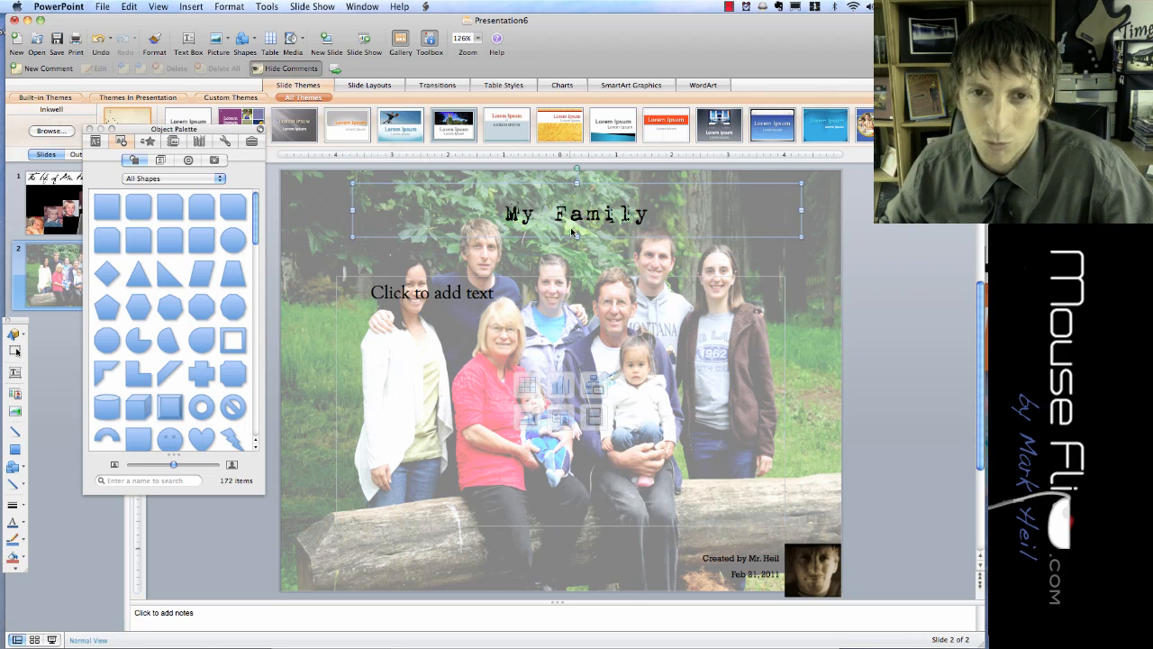
Move slide 2's body text placeholder lower, starting below the back row's faces, and enter "Text" in it
{"action": "left_click", "coordinate": [534, 276]}
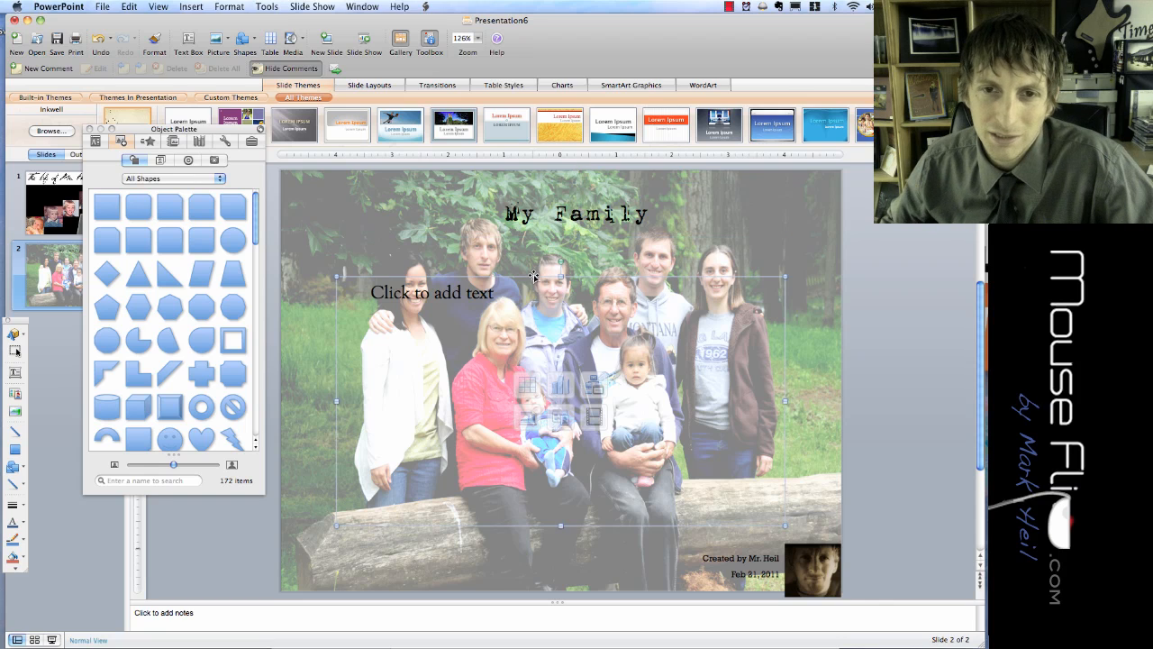
{"action": "left_click_drag", "start_coordinate": [534, 276], "coordinate": [523, 299]}
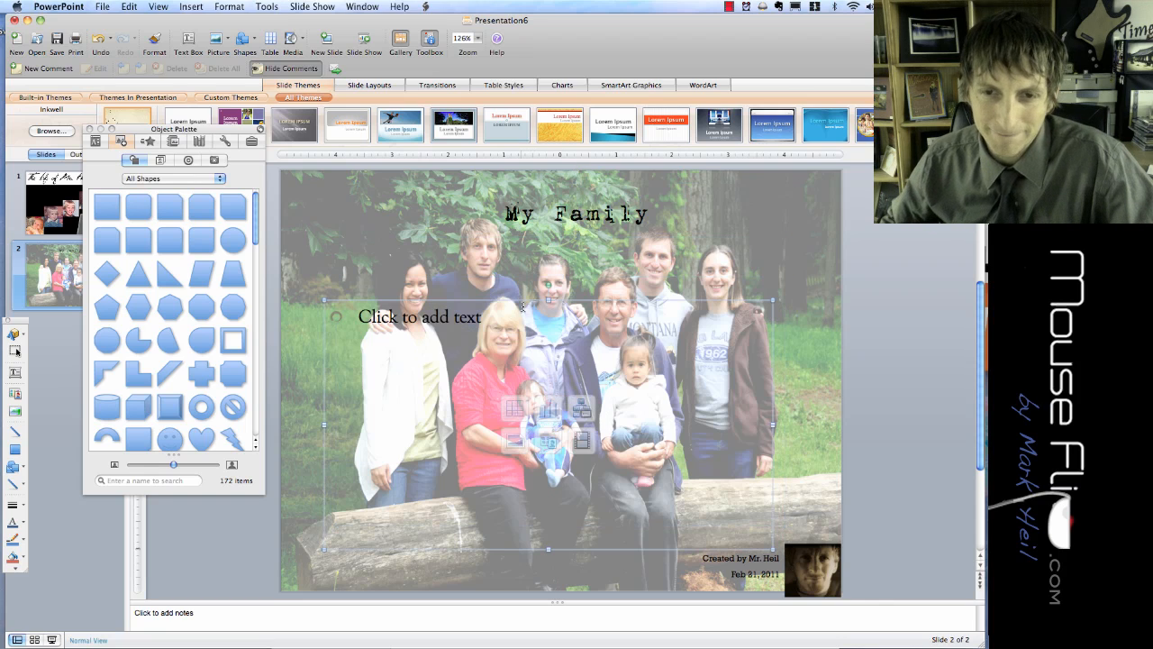
{"action": "left_click", "coordinate": [457, 317]}
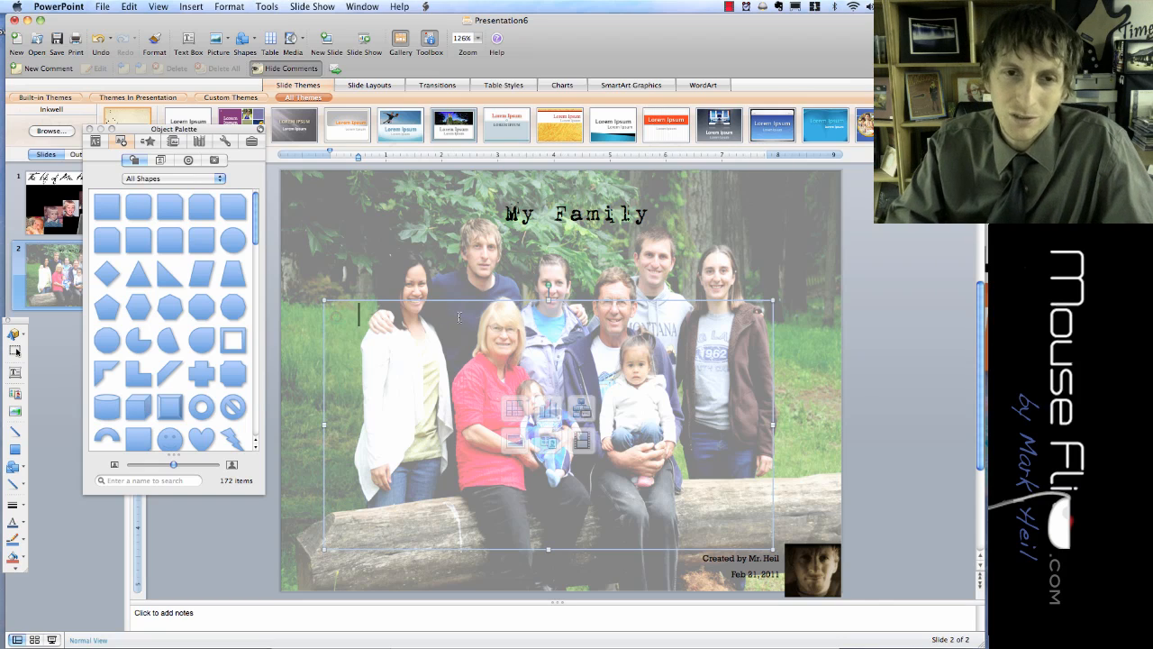
{"action": "left_click_drag", "start_coordinate": [458, 301], "coordinate": [451, 317]}
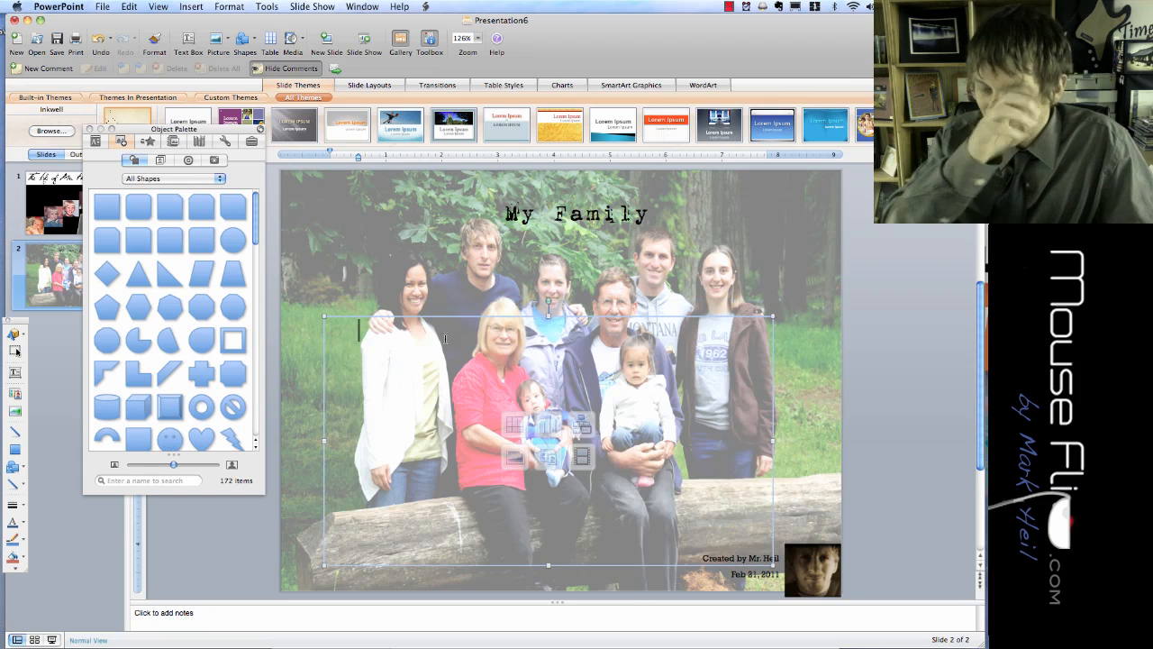
{"action": "type", "text": "Text"}
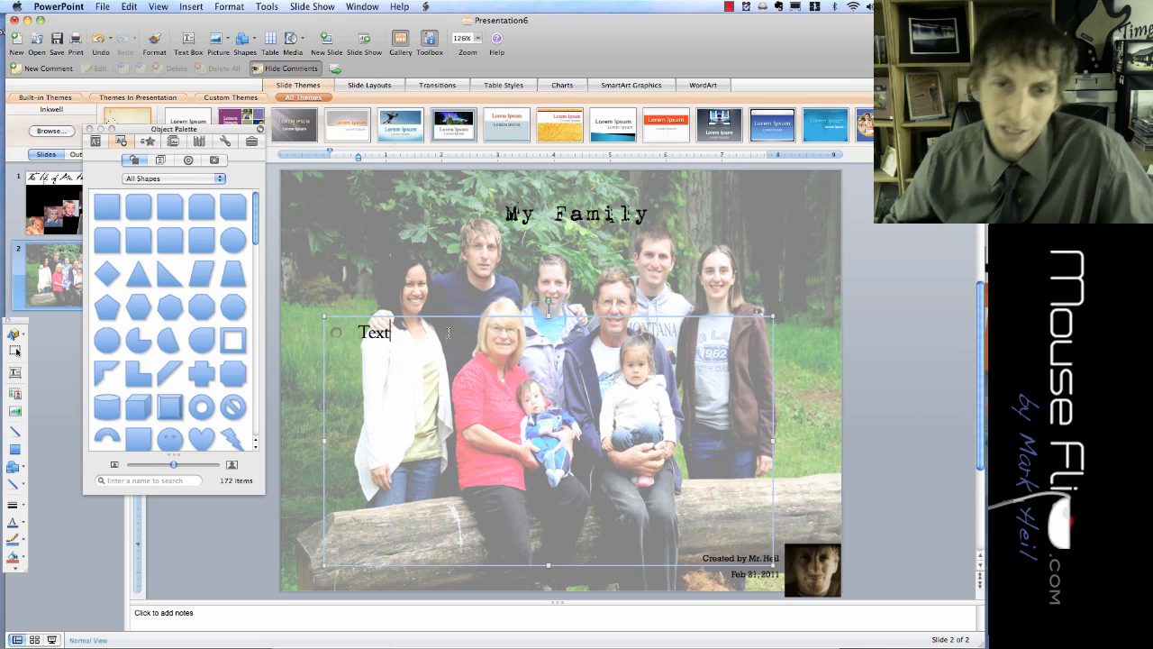
Give the body text box a solid black fill with 17% transparency
{"action": "double_click", "coordinate": [447, 318]}
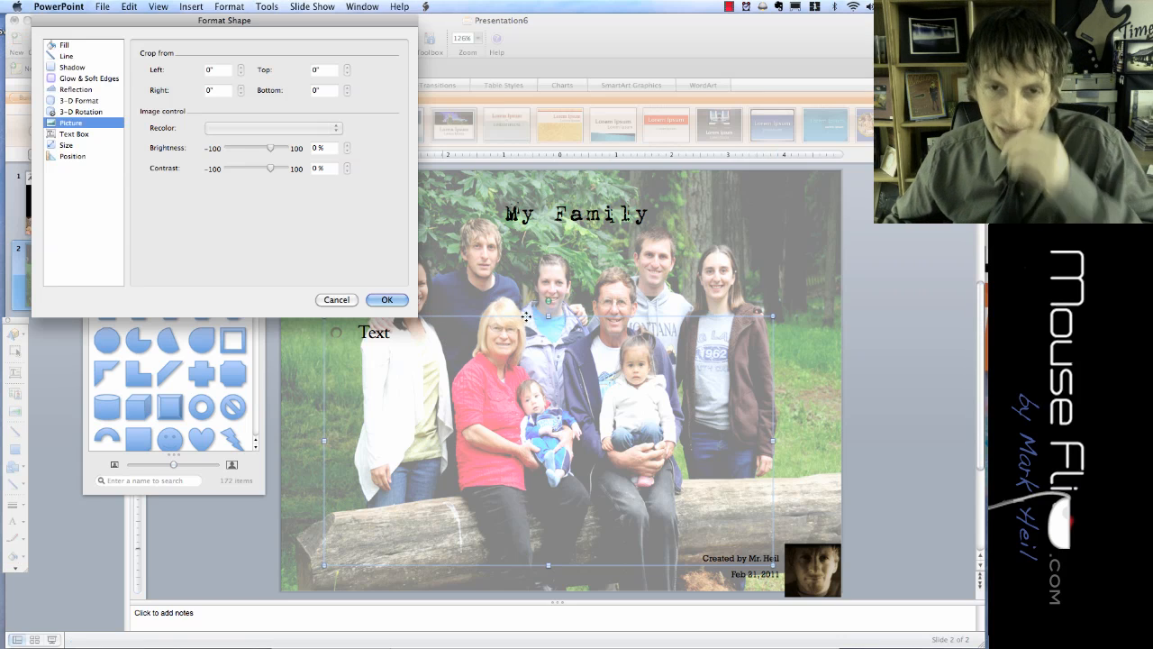
{"action": "left_click", "coordinate": [90, 50]}
{"action": "left_click", "coordinate": [232, 55]}
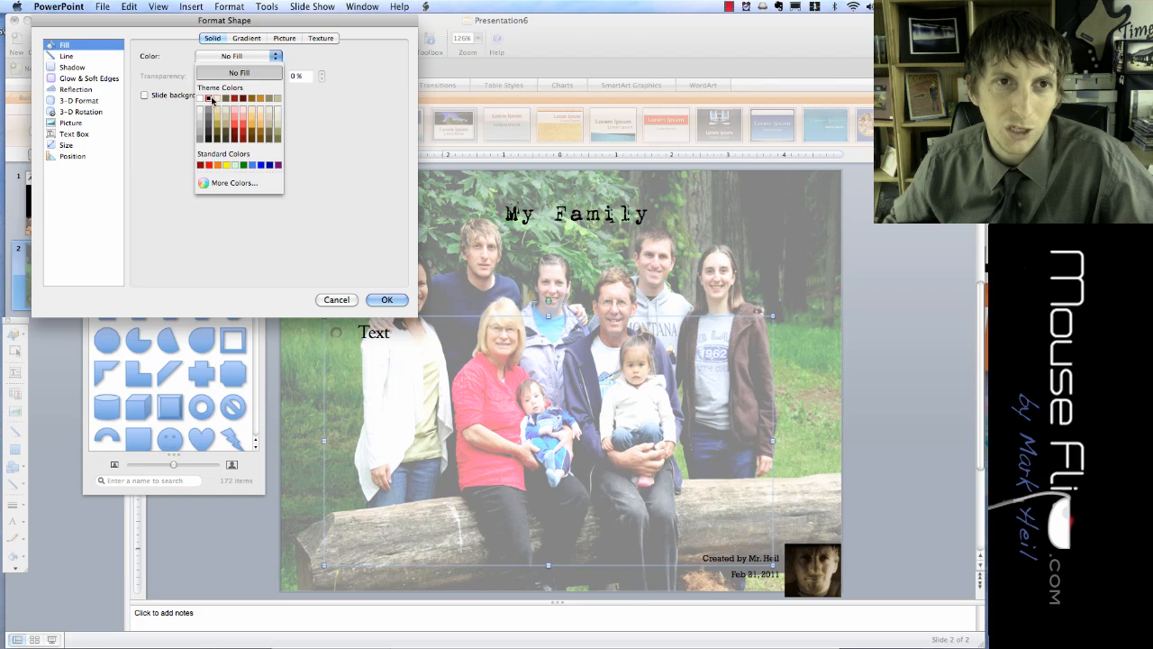
{"action": "left_click", "coordinate": [211, 101]}
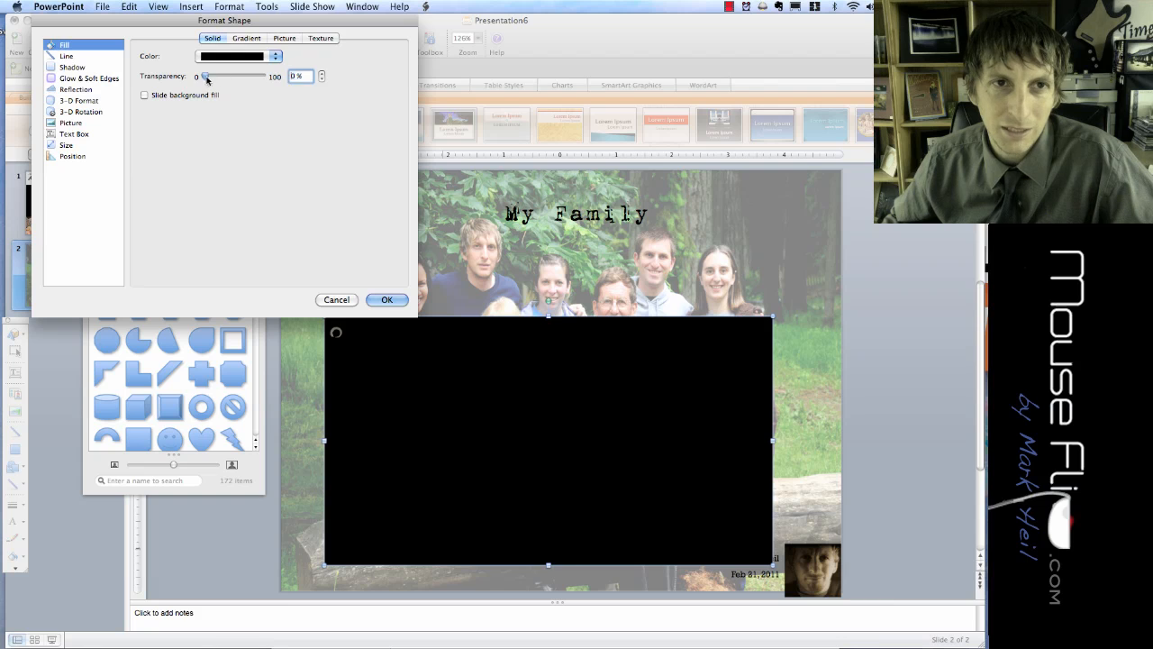
{"action": "mouse_move", "coordinate": [206, 78]}
{"action": "left_mouse_down"}
{"action": "mouse_move", "coordinate": [247, 78]}
{"action": "mouse_move", "coordinate": [226, 78]}
{"action": "left_mouse_up"}
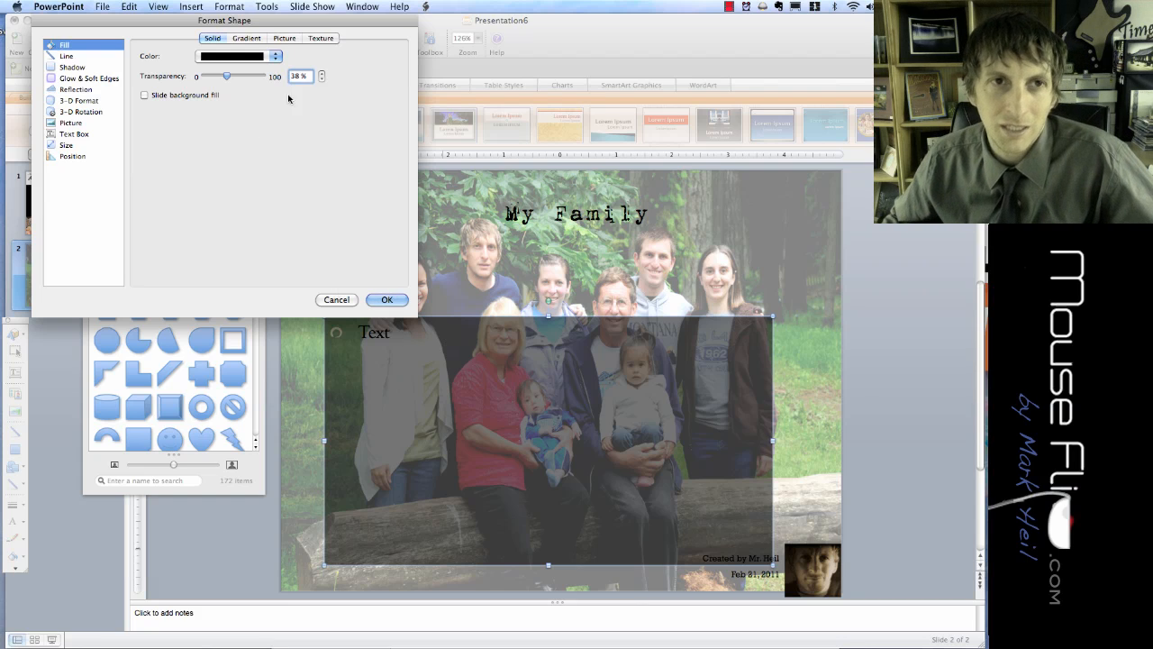
{"action": "left_click_drag", "start_coordinate": [226, 77], "coordinate": [220, 78]}
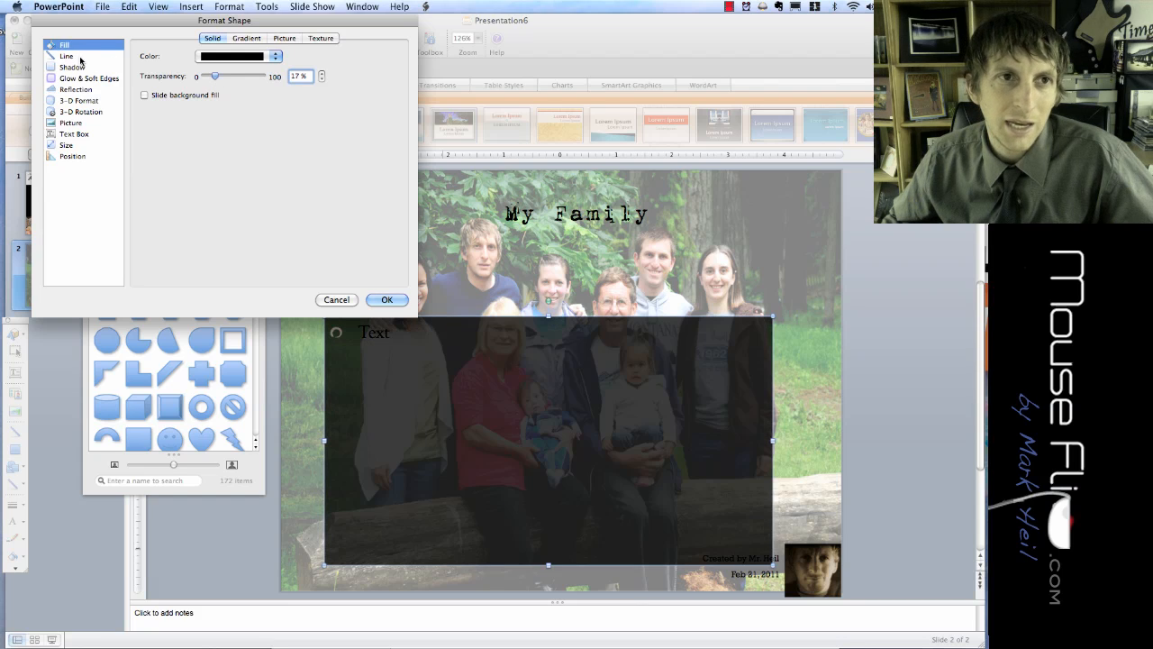
Accept the text box's fill settings and change the word "Text" inside it to white
{"action": "left_click", "coordinate": [388, 300]}
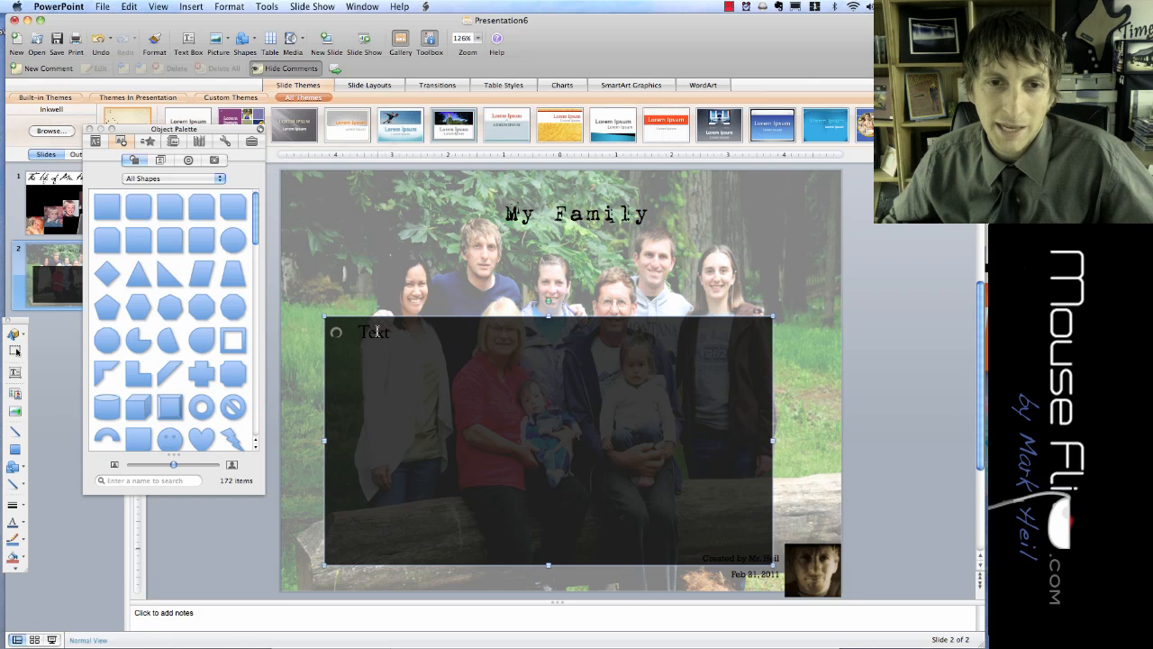
{"action": "double_click", "coordinate": [375, 331]}
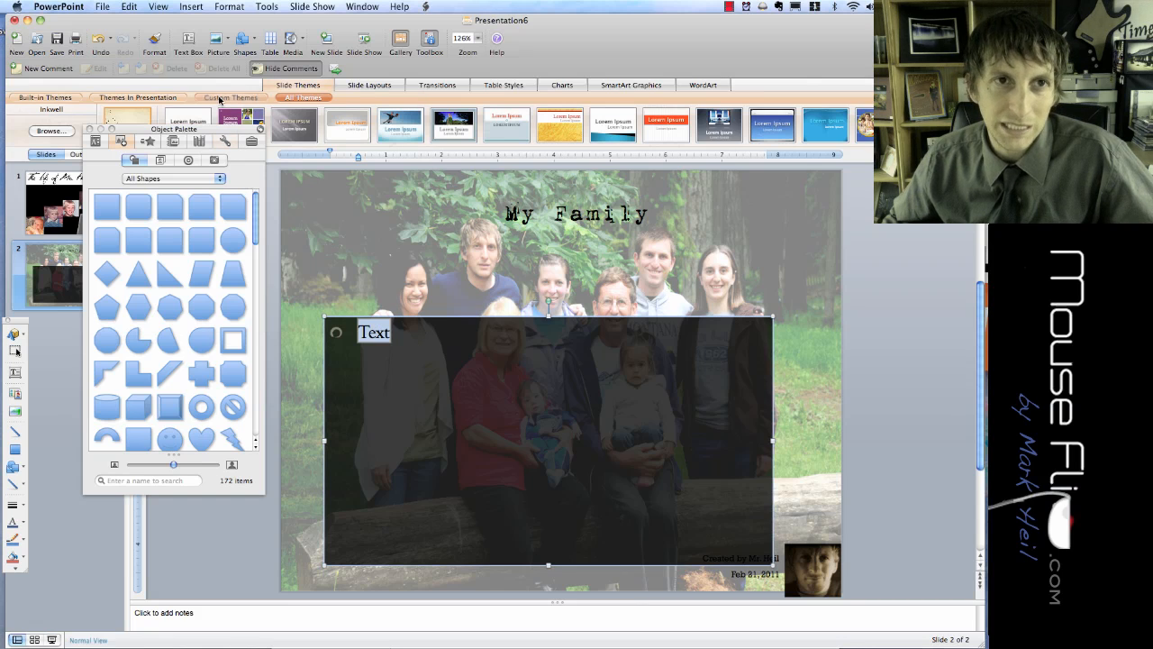
{"action": "left_click", "coordinate": [96, 143]}
{"action": "left_click", "coordinate": [176, 198]}
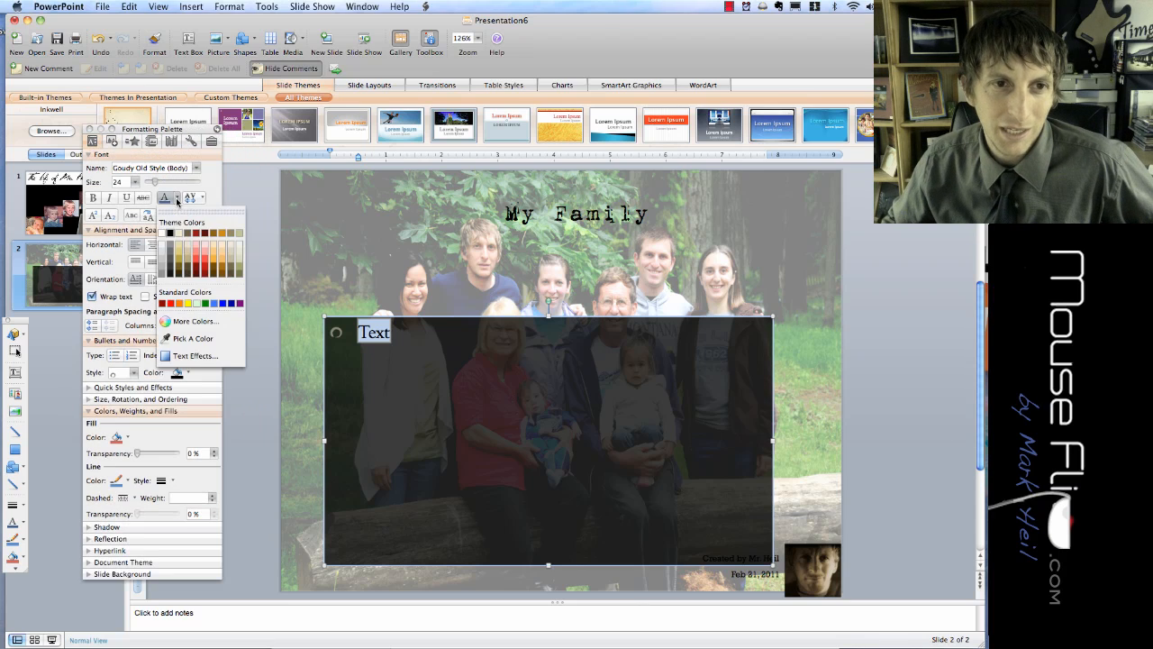
{"action": "left_click", "coordinate": [172, 214]}
{"action": "left_click", "coordinate": [168, 217]}
{"action": "left_click", "coordinate": [167, 217]}
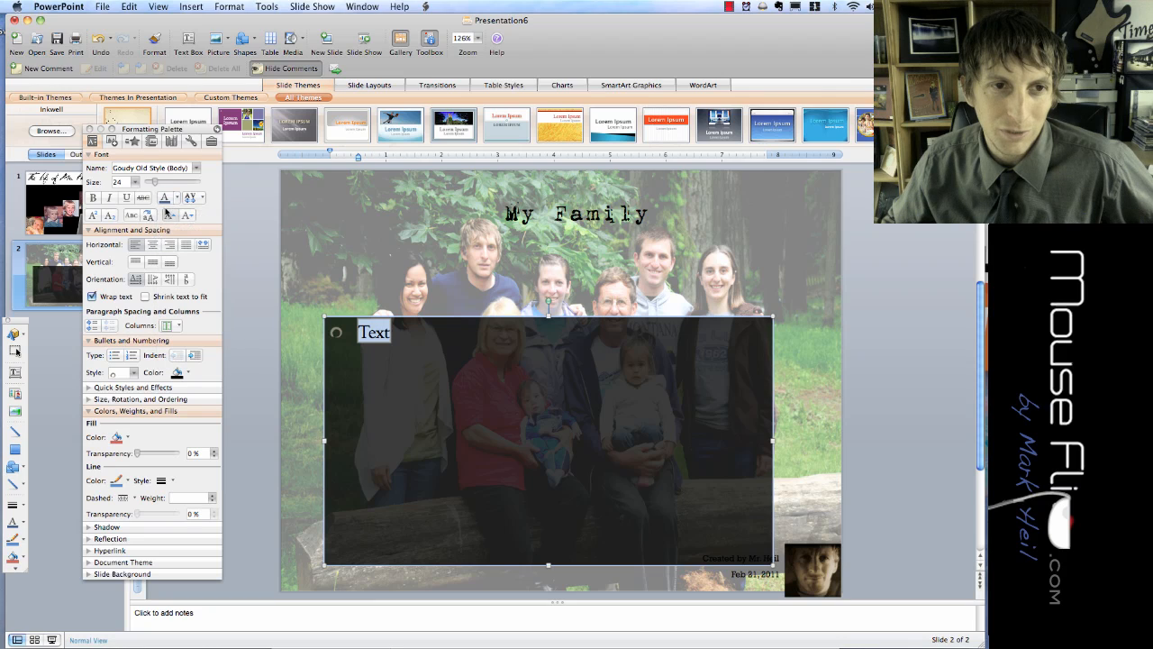
{"action": "left_click", "coordinate": [167, 217]}
{"action": "left_click", "coordinate": [162, 234]}
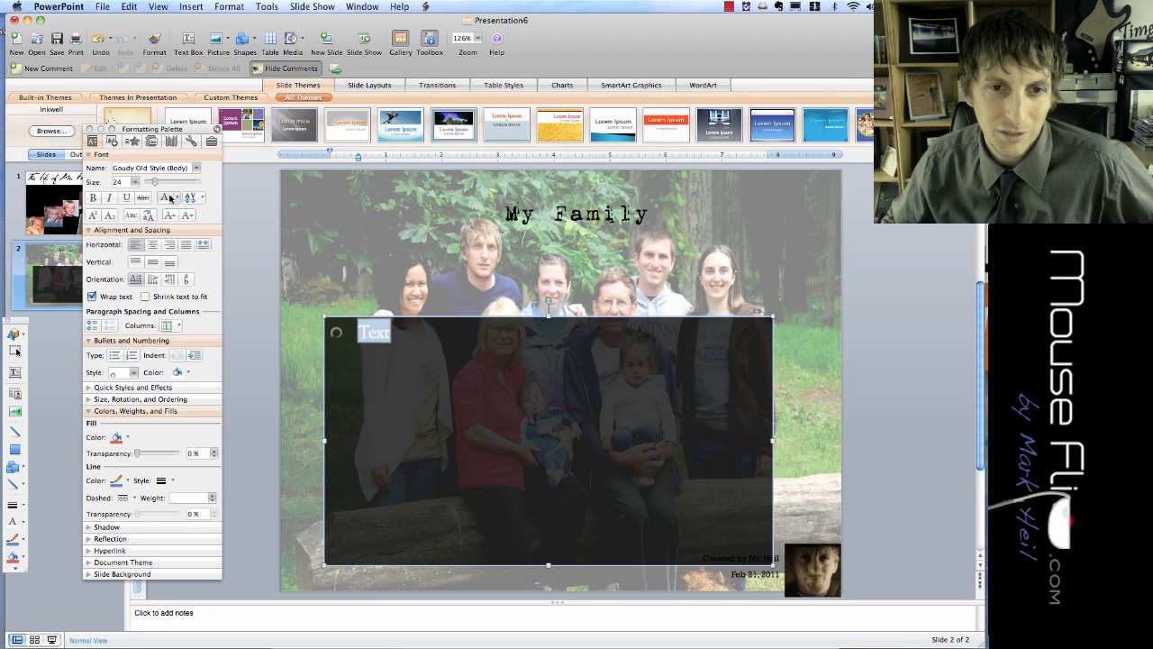
Replace "Text" with the family members' names and lower the text box's upper edge to just below the seated children
{"action": "double_click", "coordinate": [382, 333]}
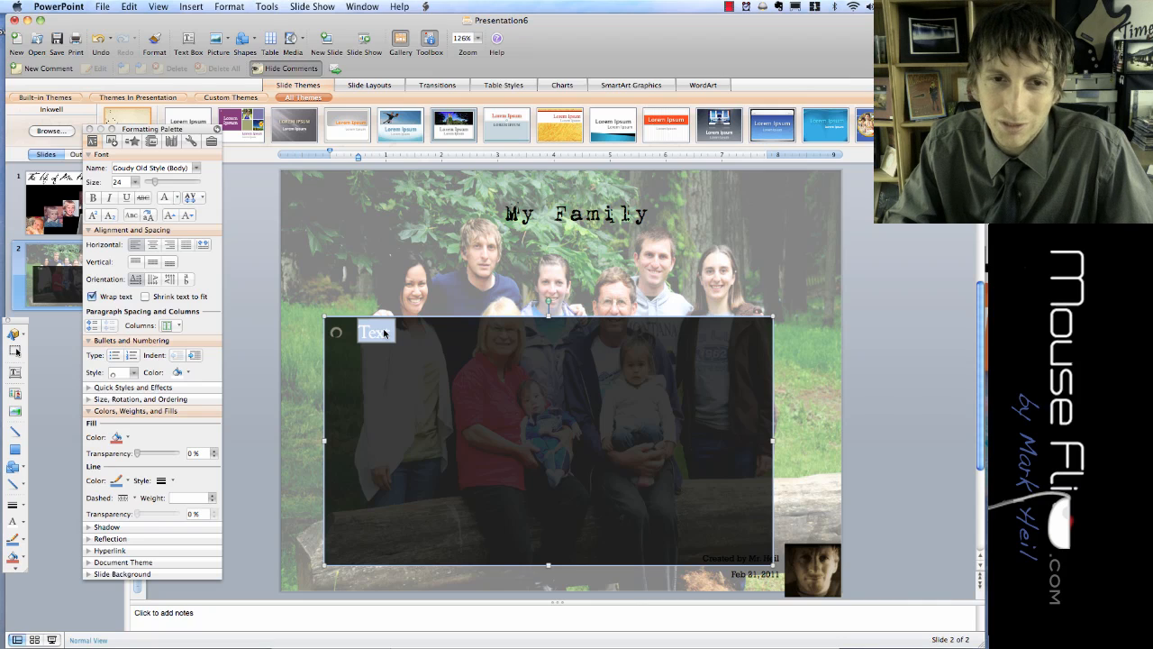
{"action": "type", "text": "Mr"}
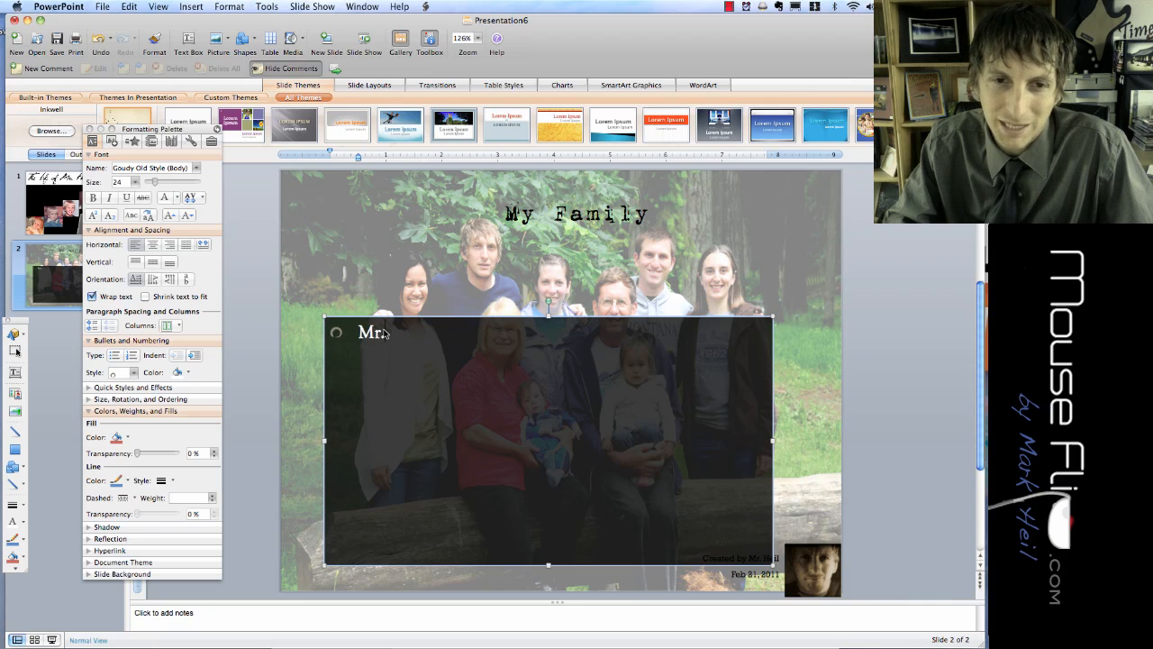
{"action": "type", "text": ". Heil, "}
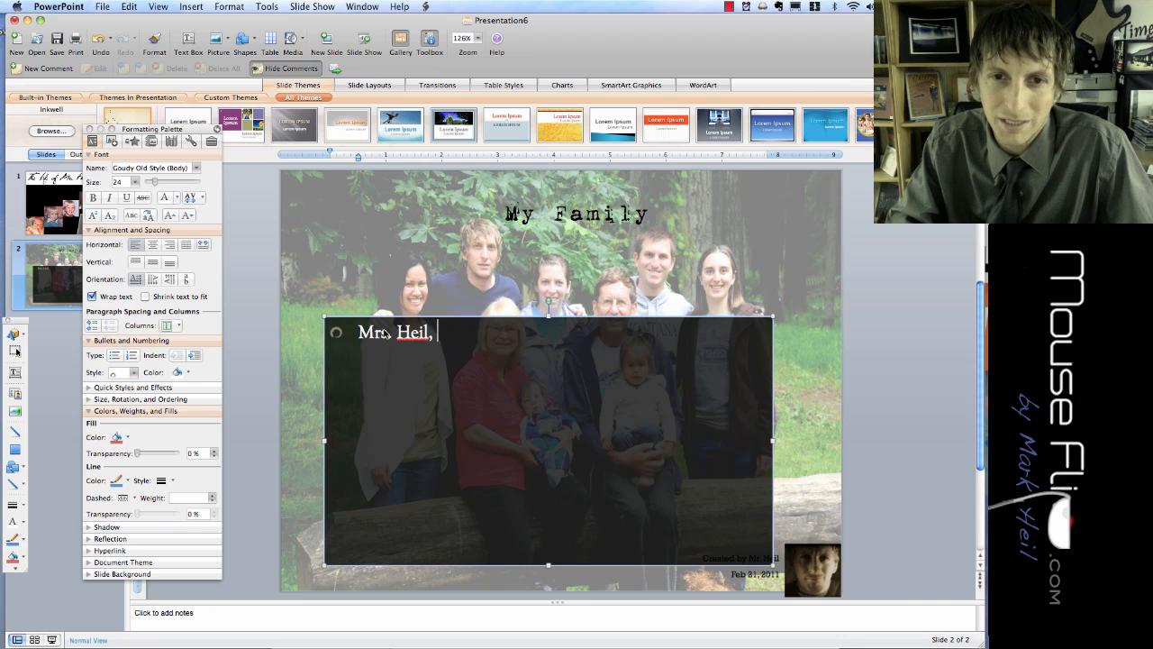
{"action": "type", "text": "Mr. Heil,"}
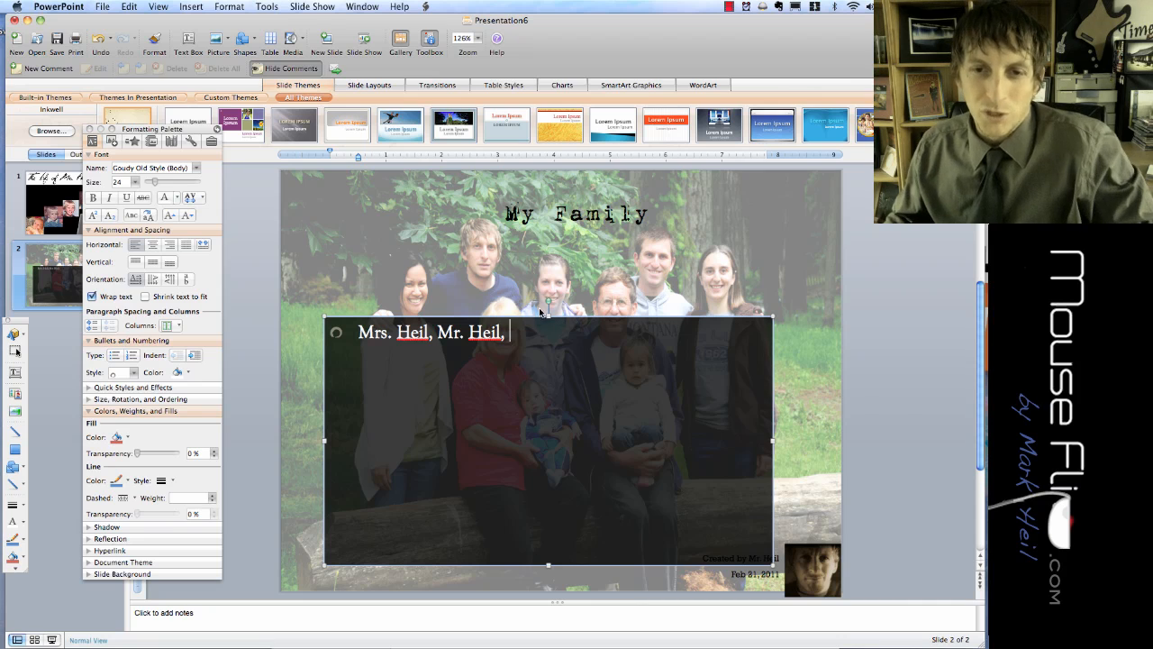
{"action": "left_click_drag", "start_coordinate": [547, 317], "coordinate": [550, 460]}
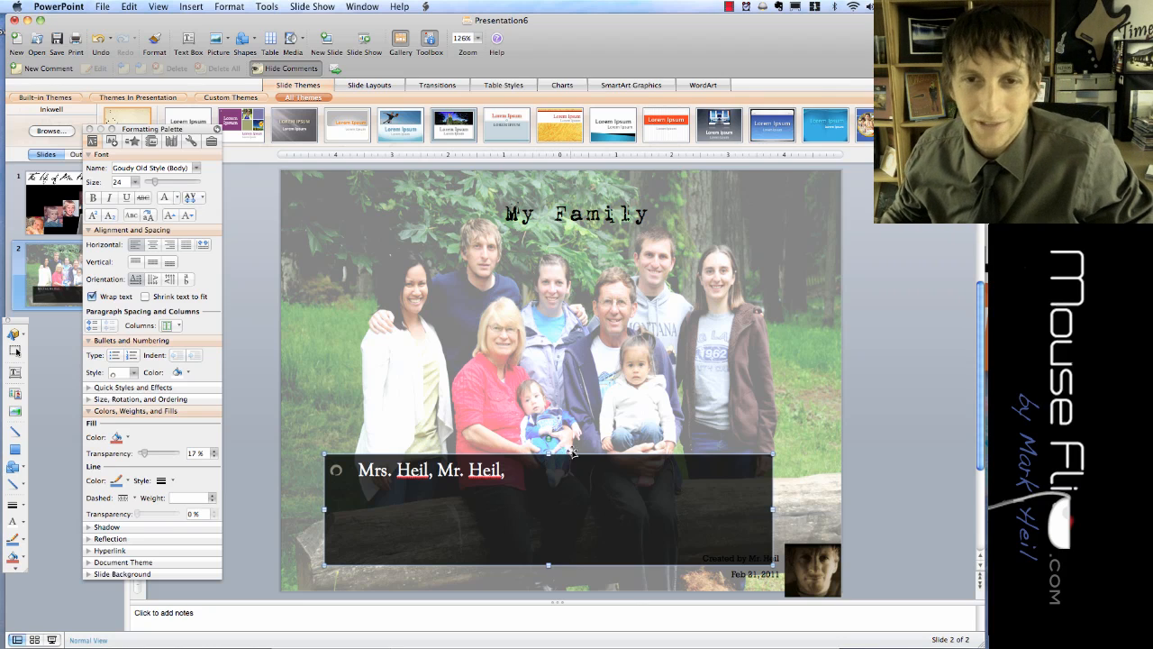
{"action": "left_click", "coordinate": [270, 304]}
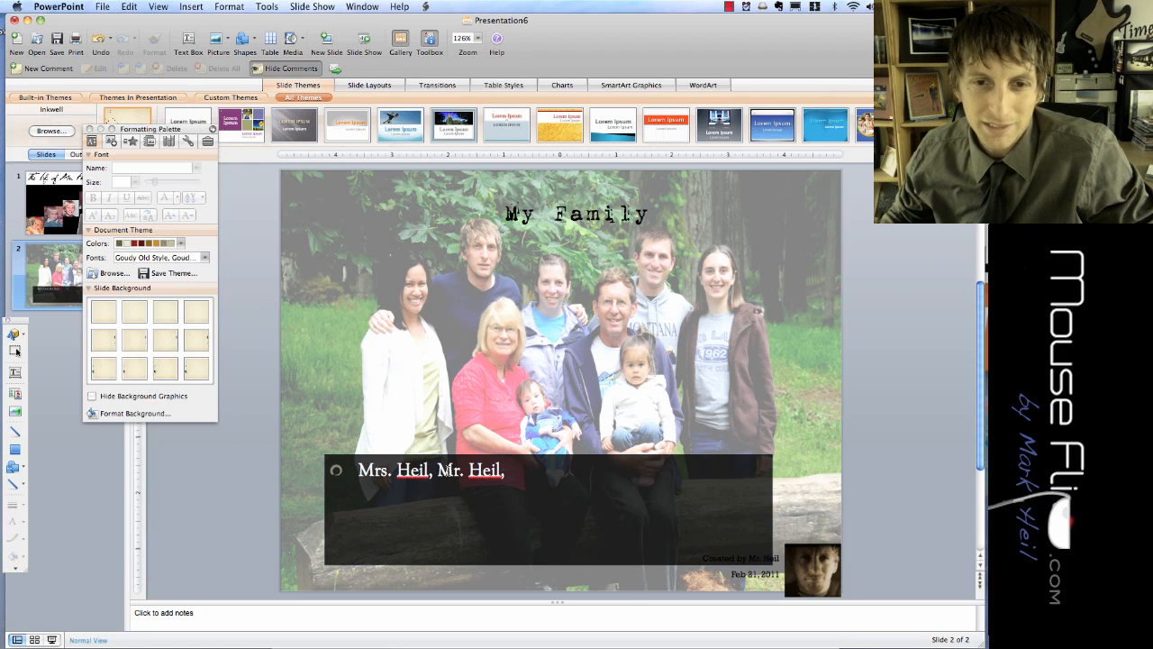
Give the family text box a solid orange outline with a 4.5 pt weight
{"action": "double_click", "coordinate": [440, 496]}
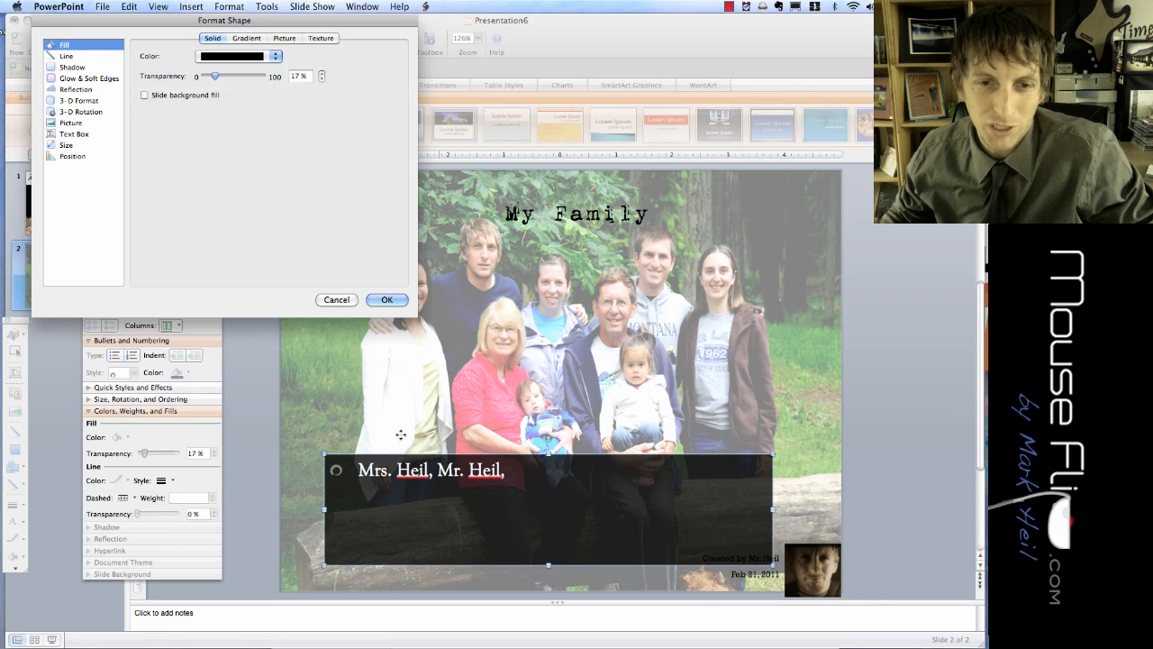
{"action": "left_click", "coordinate": [67, 57]}
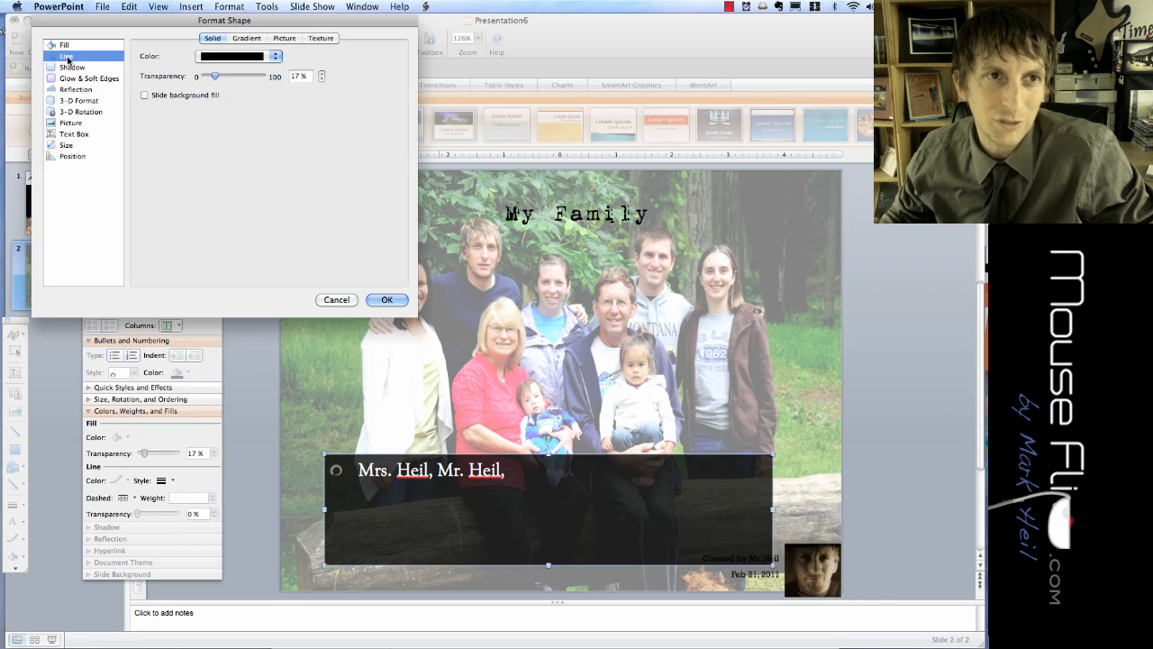
{"action": "left_click", "coordinate": [217, 55]}
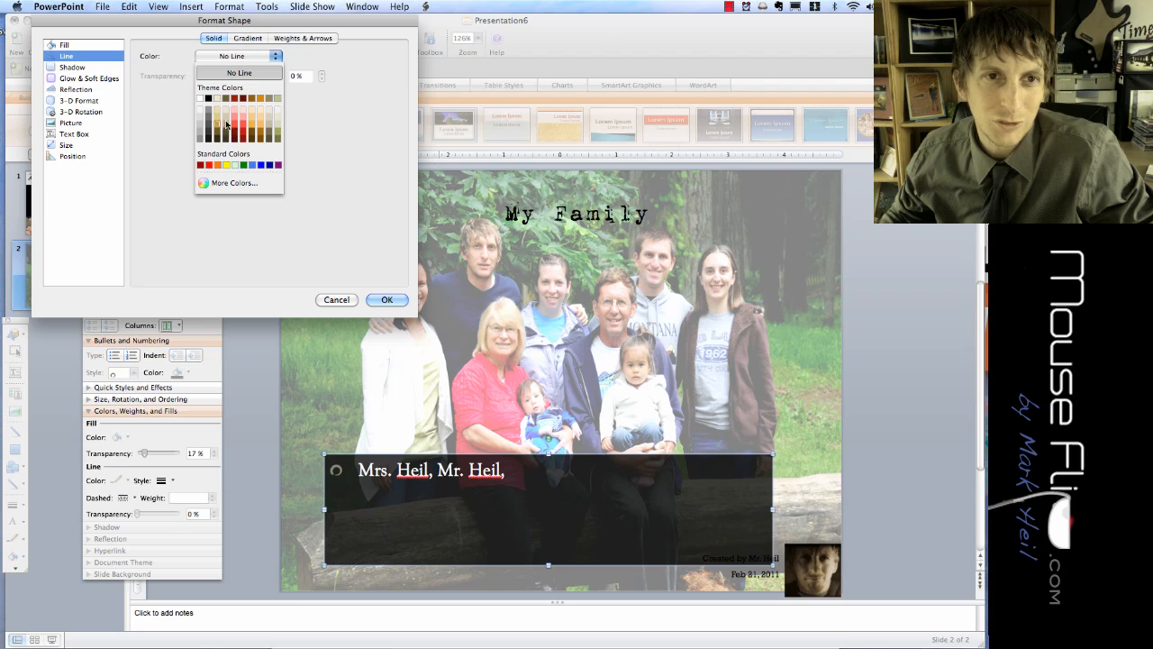
{"action": "left_click", "coordinate": [253, 129]}
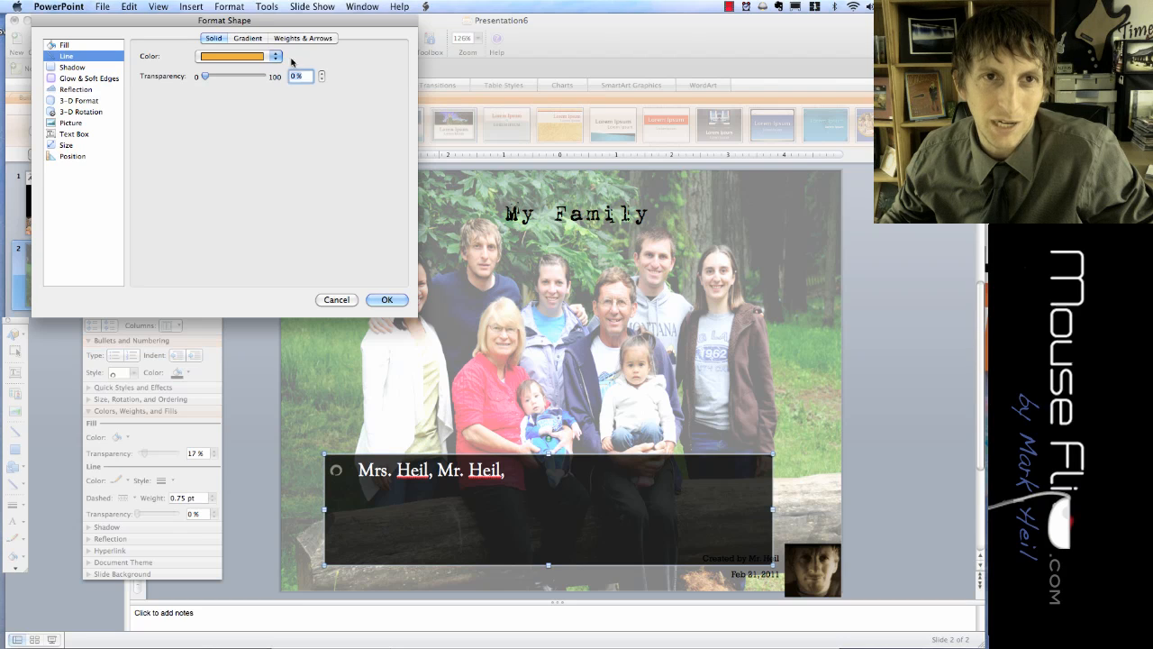
{"action": "left_click", "coordinate": [279, 40]}
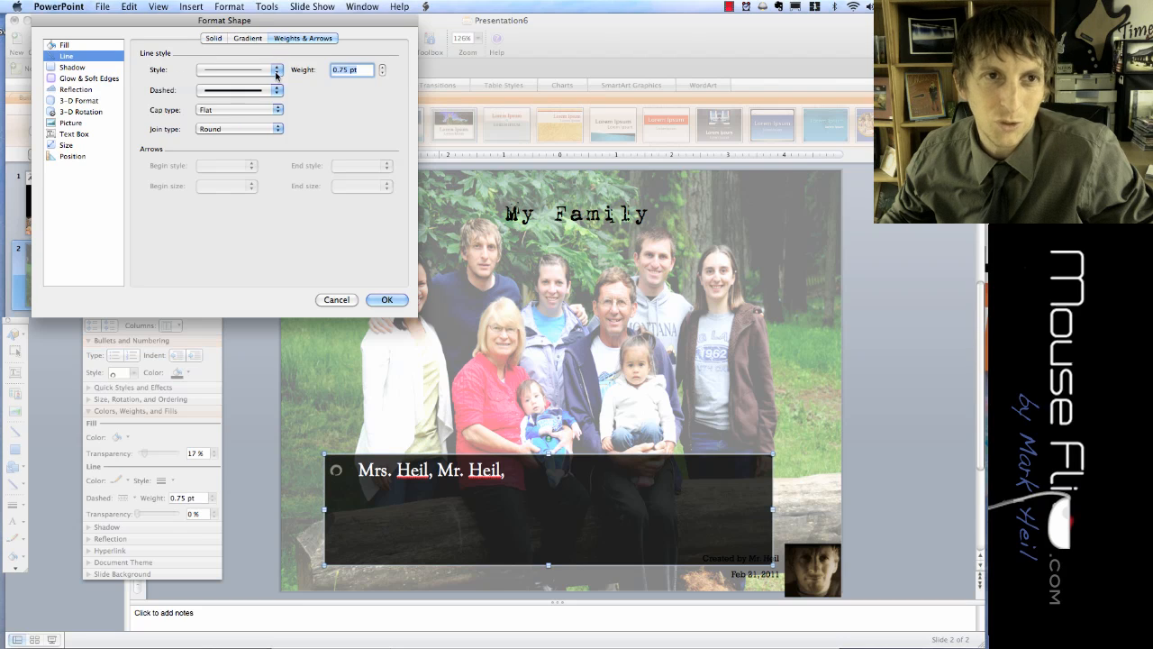
{"action": "left_click", "coordinate": [277, 70]}
{"action": "left_click", "coordinate": [254, 163]}
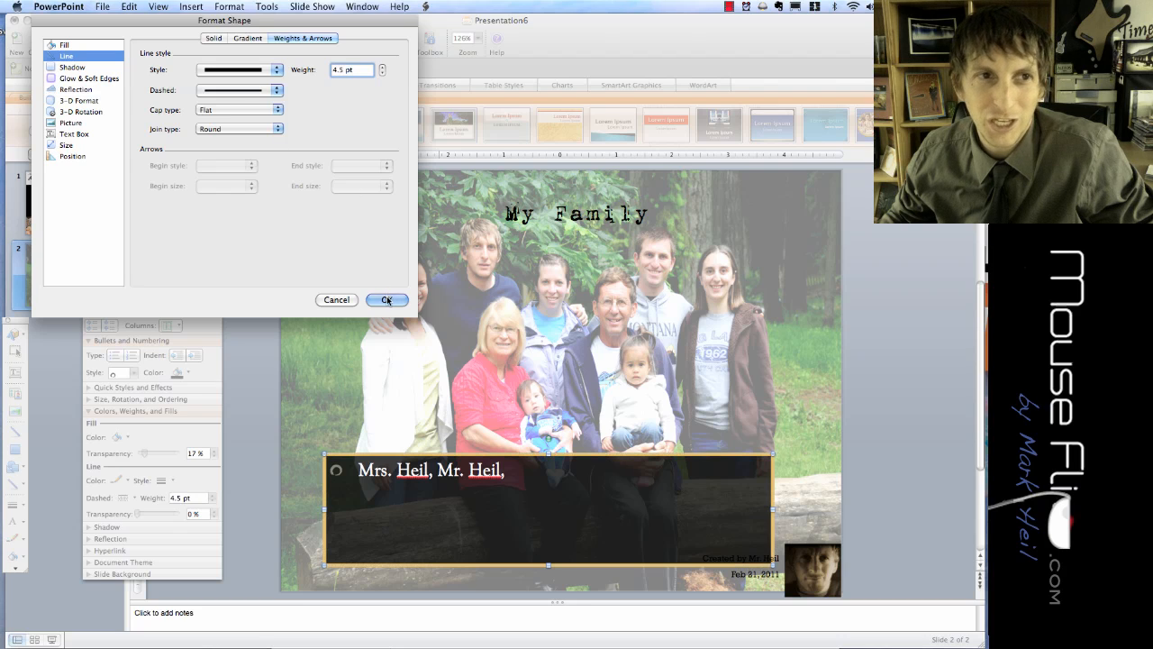
Add an orange glow to the family text box with 8 pt size and 25% transparency
{"action": "left_click", "coordinate": [83, 78]}
{"action": "left_click", "coordinate": [234, 70]}
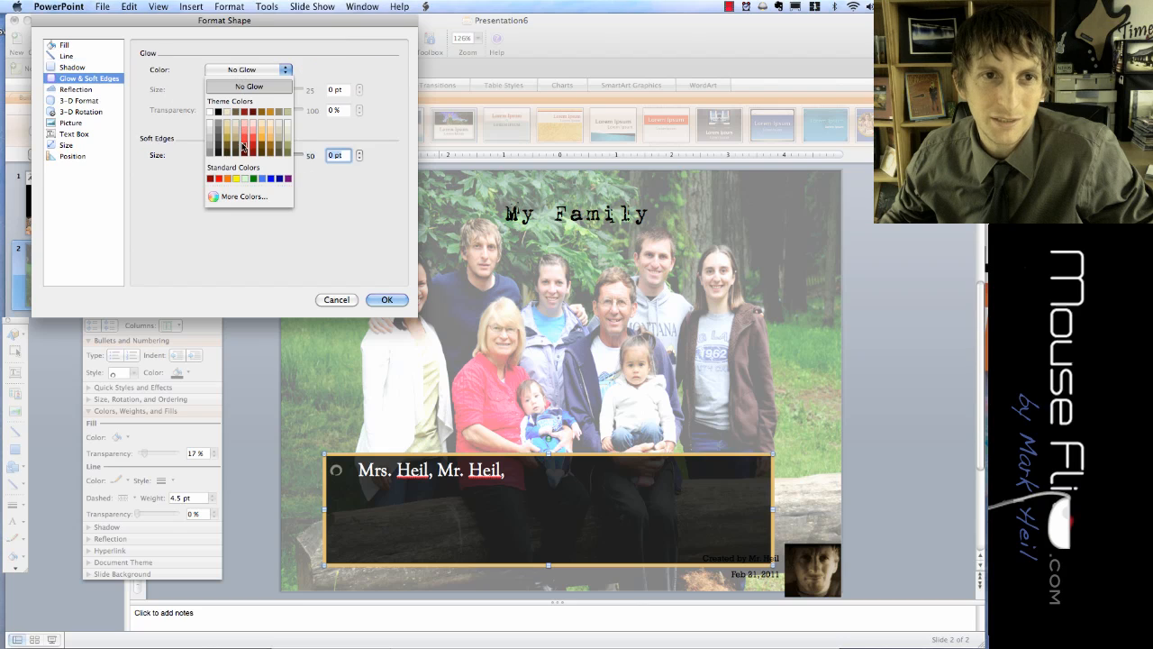
{"action": "left_click", "coordinate": [260, 140]}
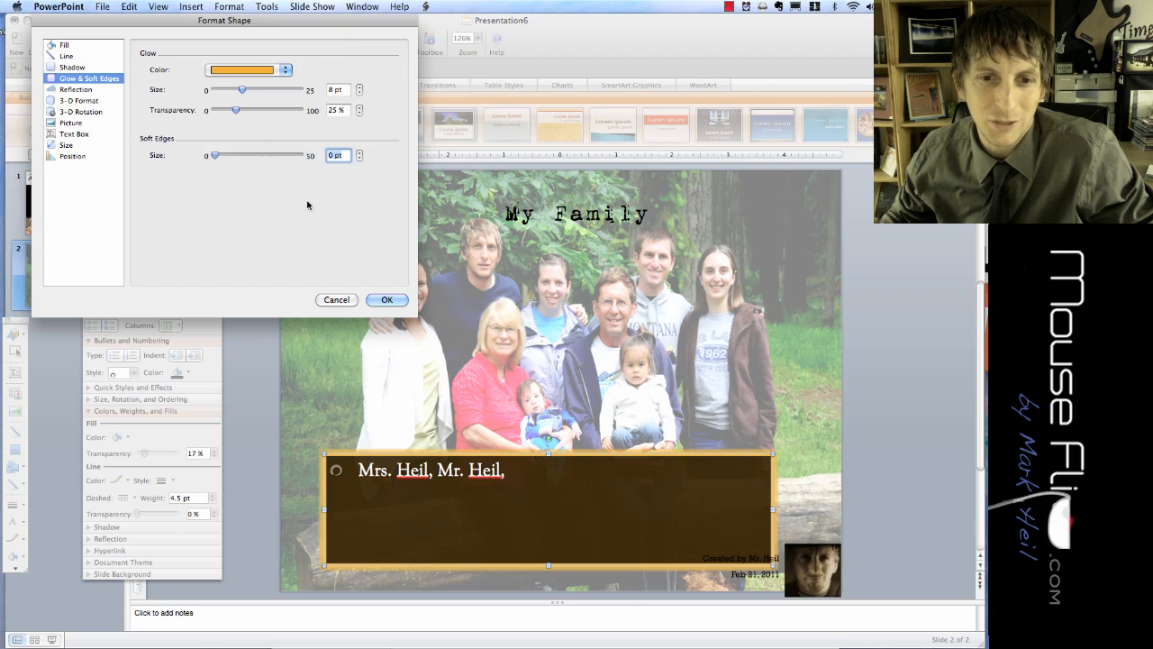
{"action": "left_click", "coordinate": [387, 300]}
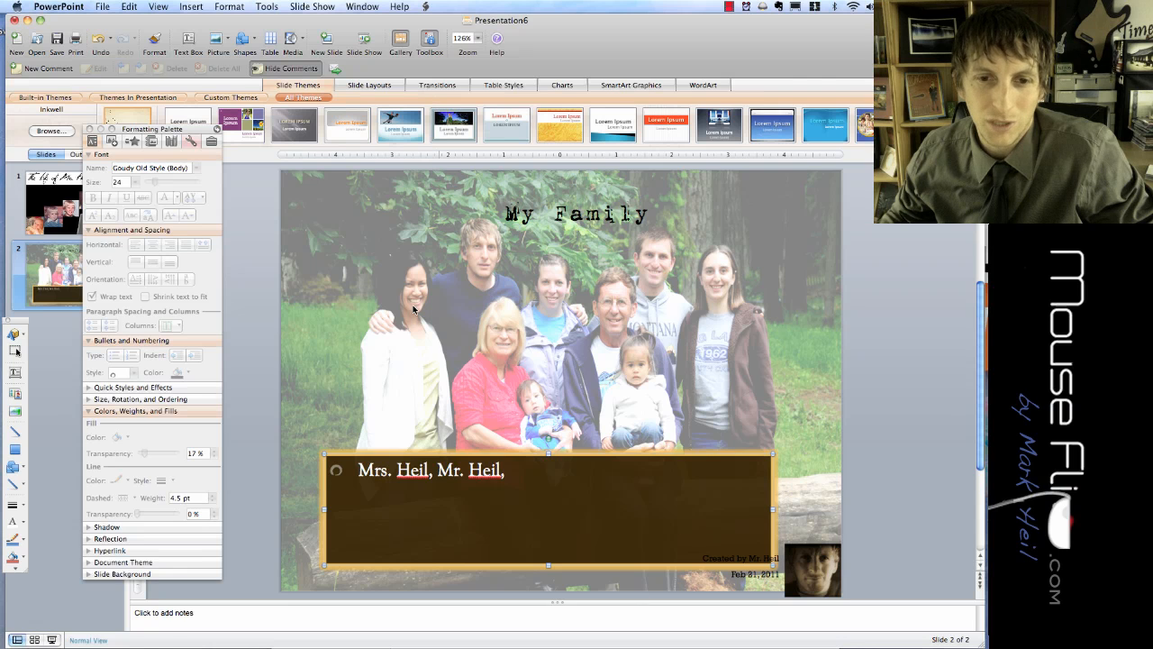
{"action": "left_click", "coordinate": [755, 434]}
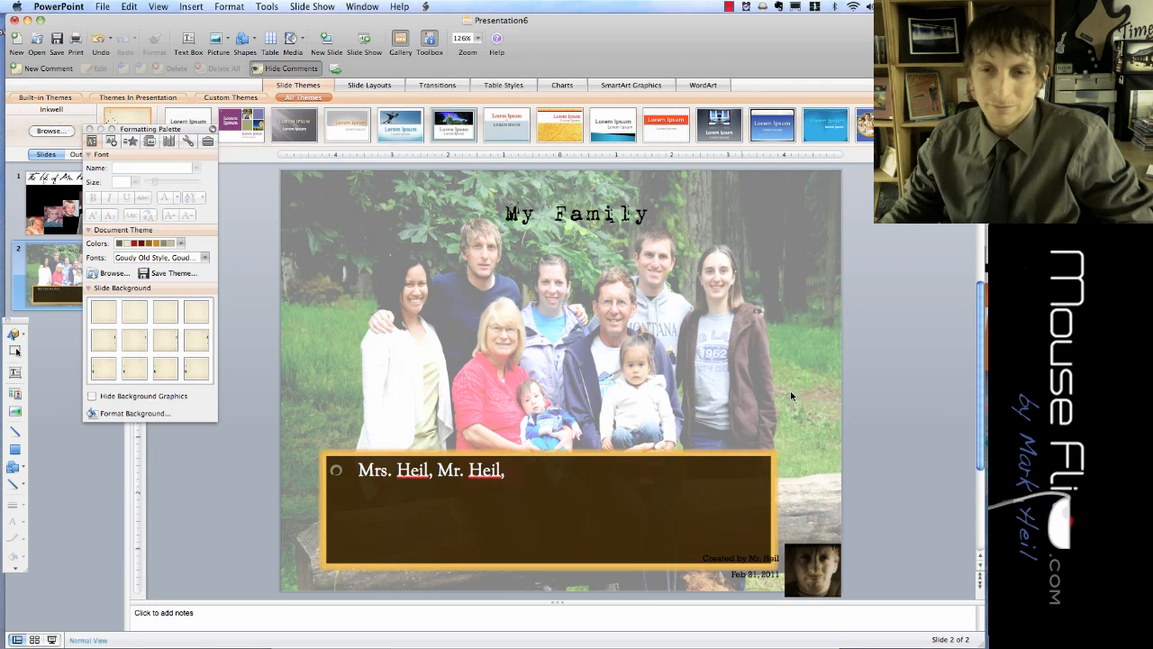
Add a new title-and-text slide after "My Family" and show the SmartArt graphic choices
{"action": "left_click", "coordinate": [95, 451]}
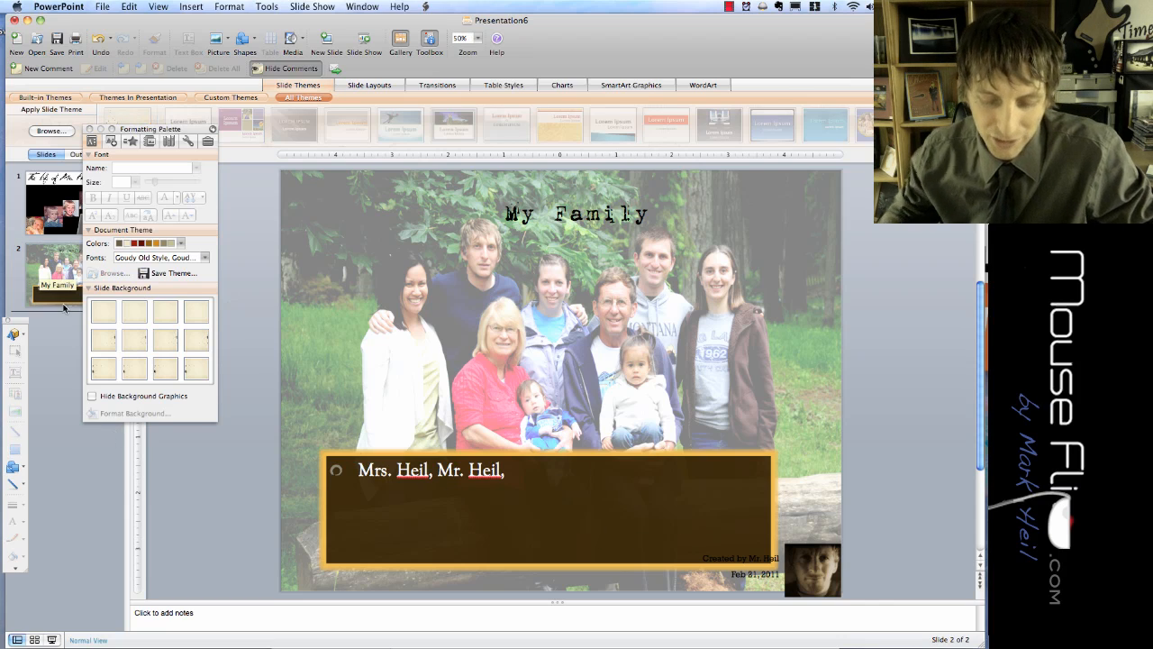
{"action": "key", "text": "Return"}
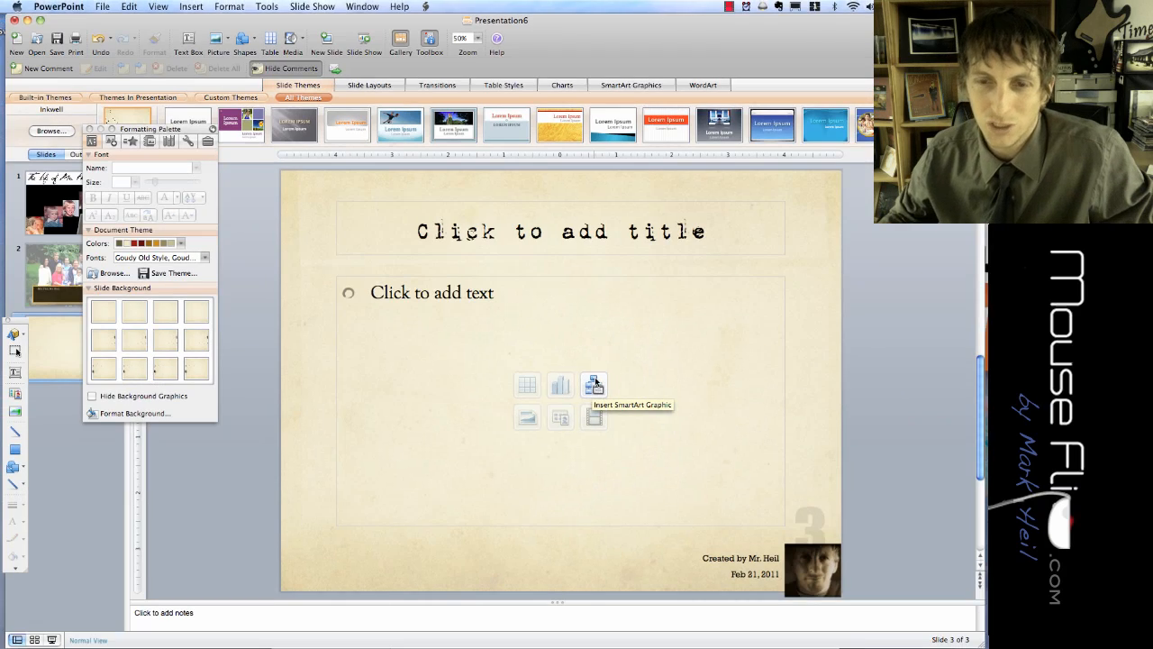
{"action": "left_click", "coordinate": [634, 86]}
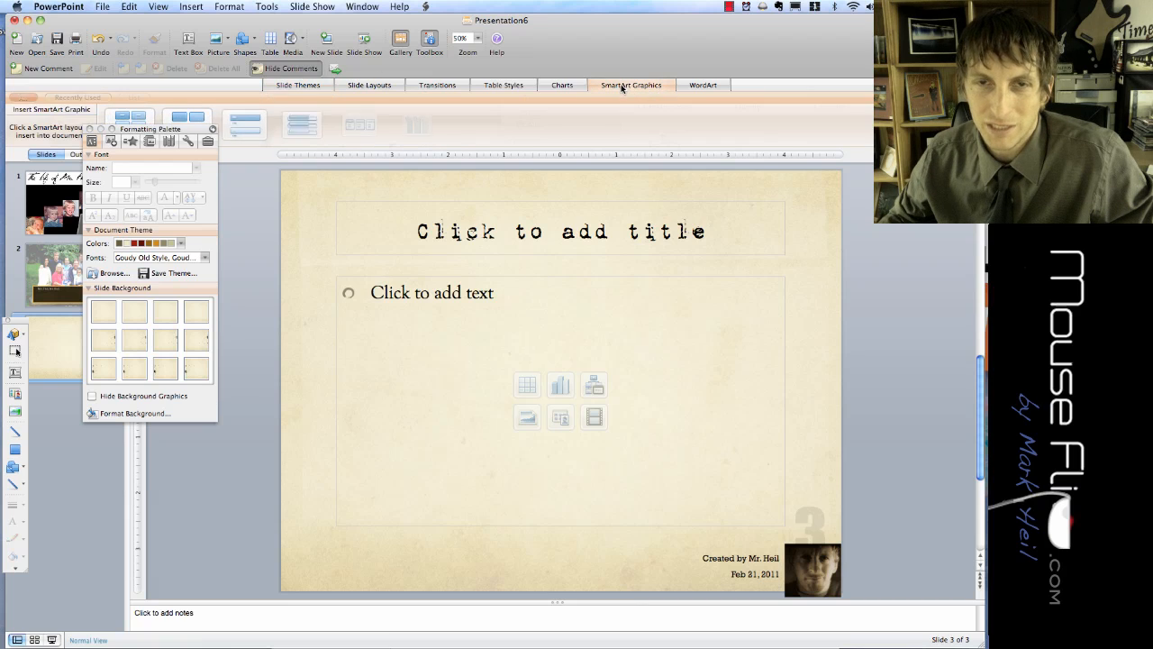
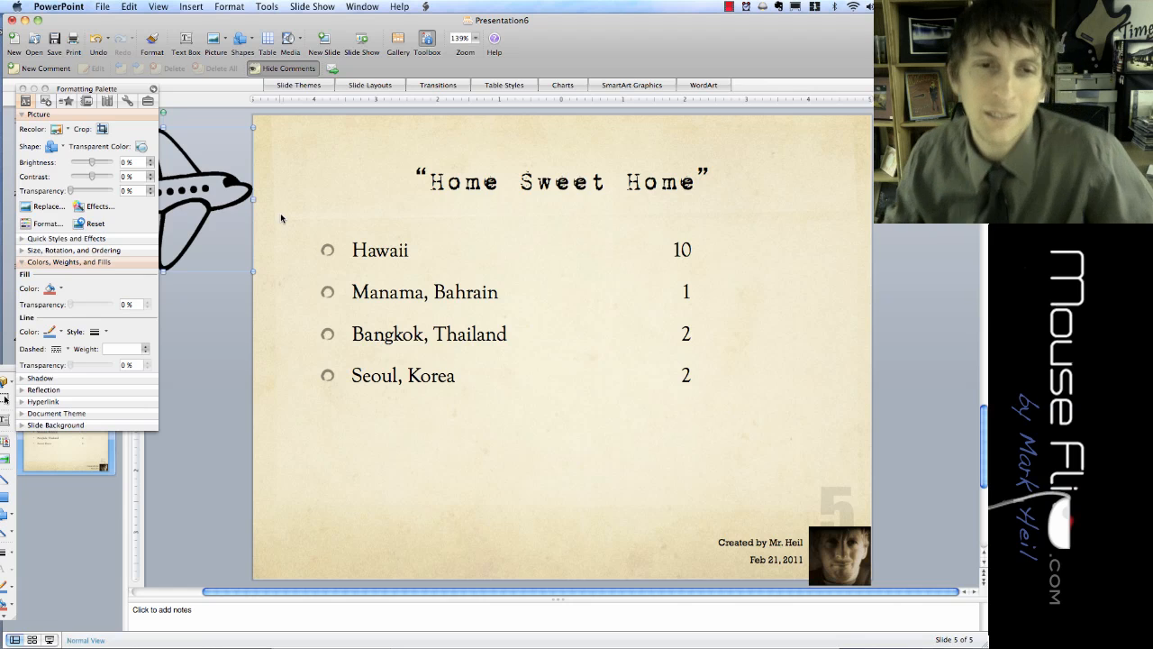
Deselect the airplane and draw a nearly square rectangle in the lower-right area of the "Home Sweet Home" slide, partly covering the portrait
{"action": "left_click", "coordinate": [315, 210]}
{"action": "left_click", "coordinate": [309, 252]}
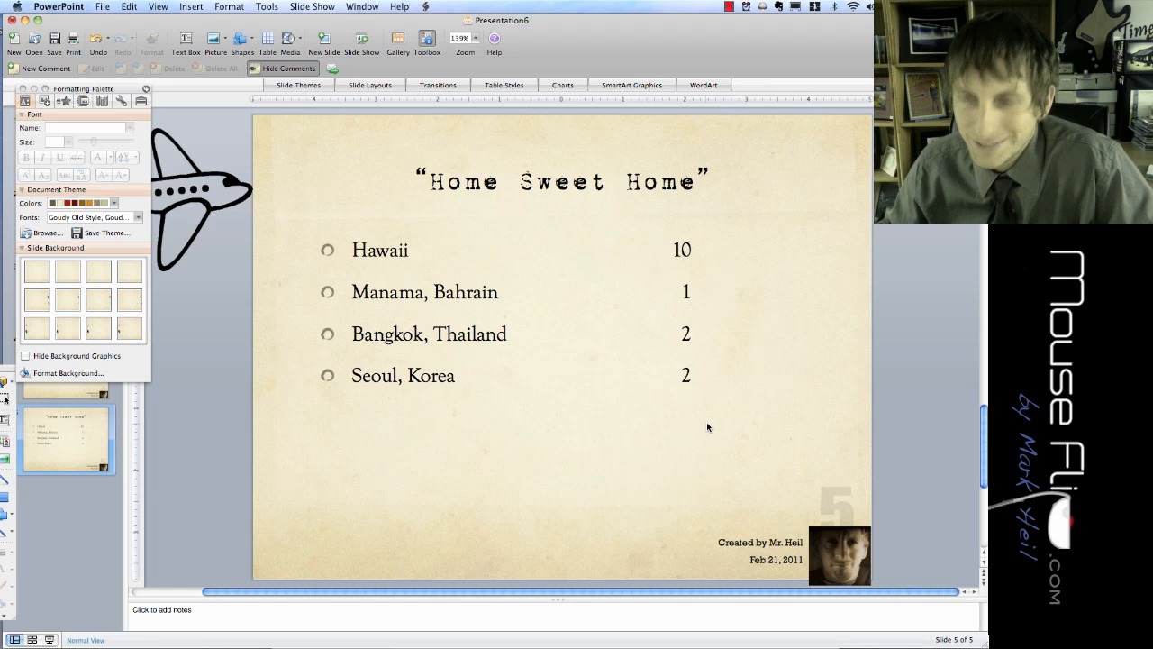
{"action": "left_click", "coordinate": [160, 11]}
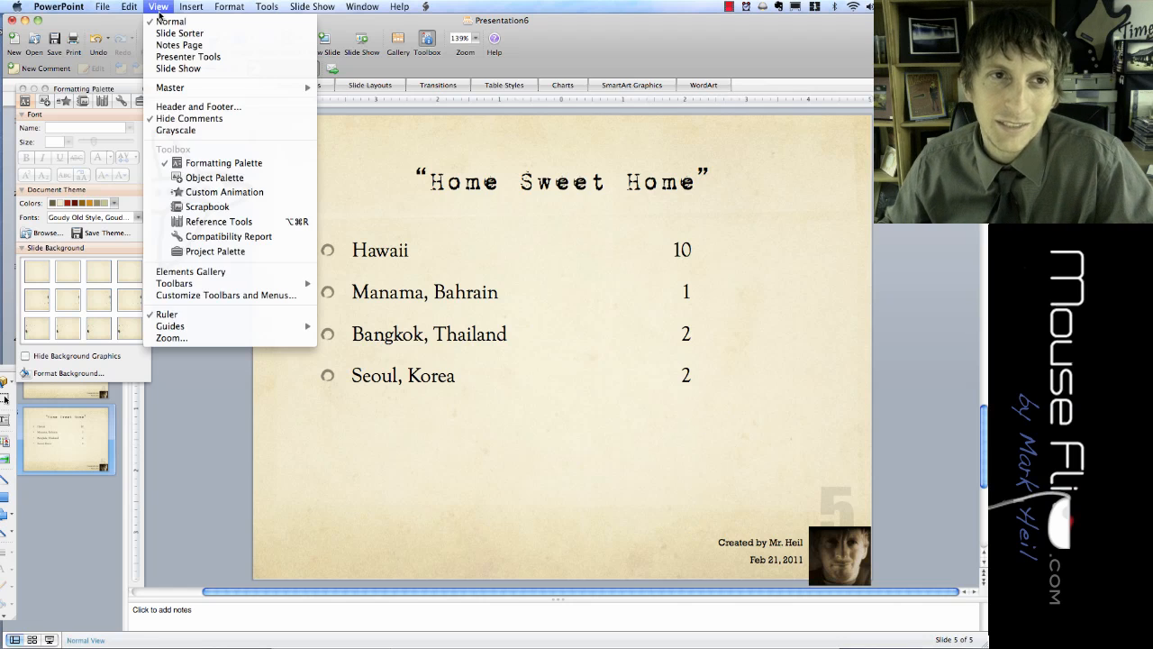
{"action": "mouse_move", "coordinate": [191, 7]}
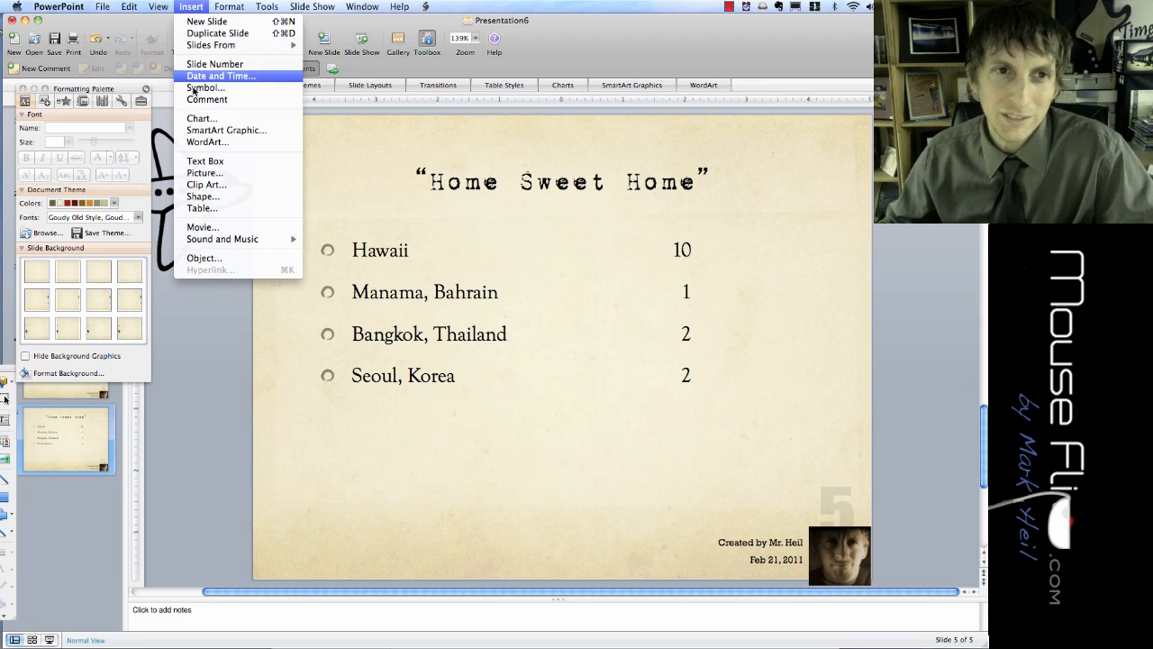
{"action": "left_click", "coordinate": [214, 196]}
{"action": "left_click", "coordinate": [54, 160]}
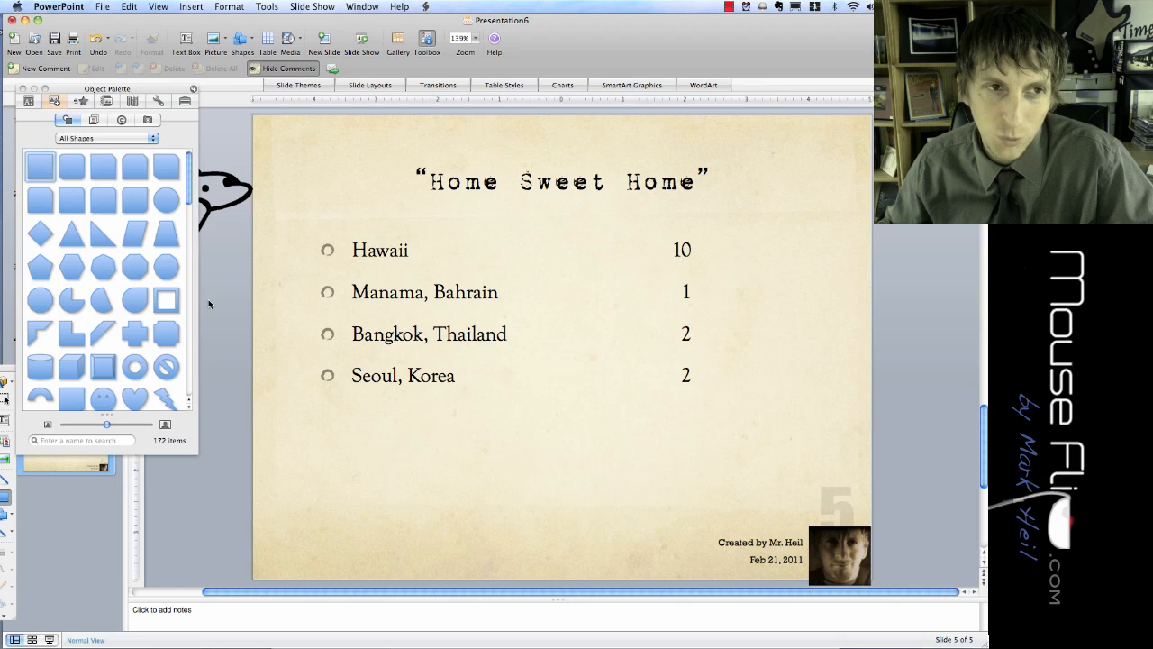
{"action": "left_click_drag", "start_coordinate": [683, 430], "coordinate": [843, 578]}
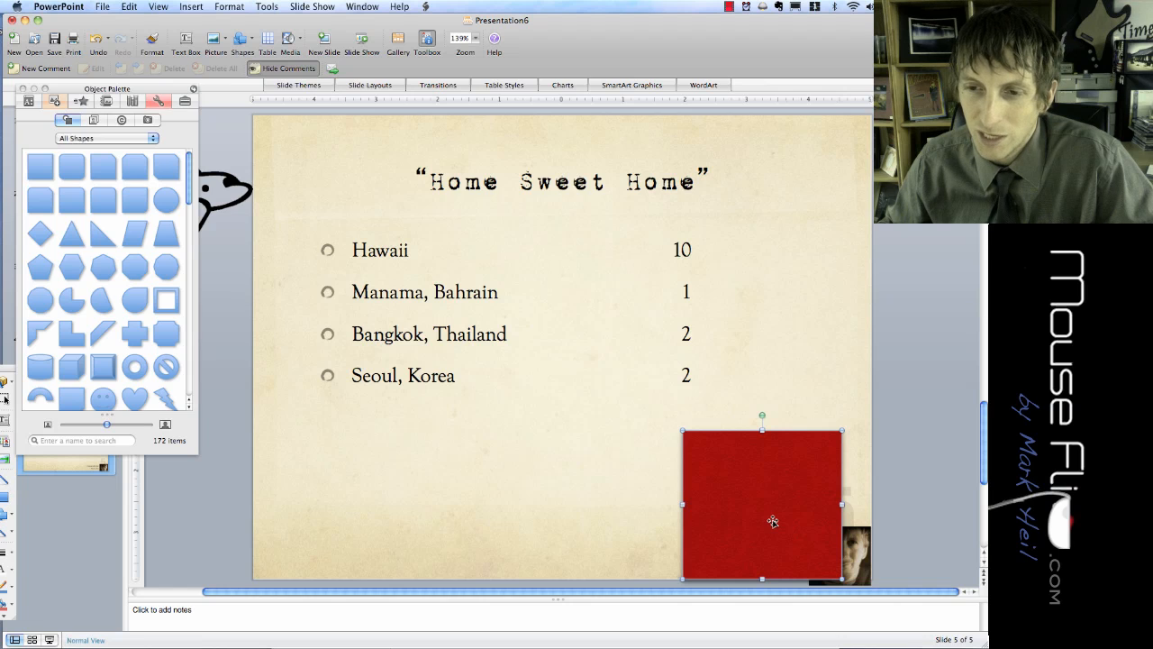
Fill the rectangle with solid dark brown and move it into the slide's lower-right corner, covering the portrait
{"action": "double_click", "coordinate": [769, 516]}
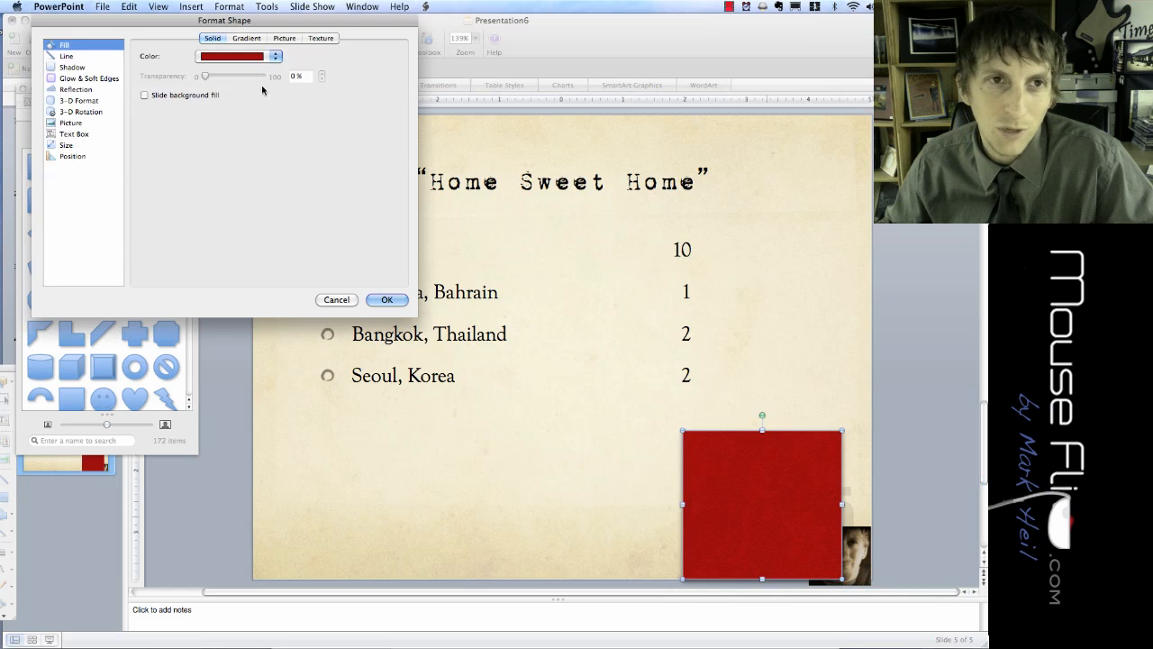
{"action": "left_click", "coordinate": [241, 58]}
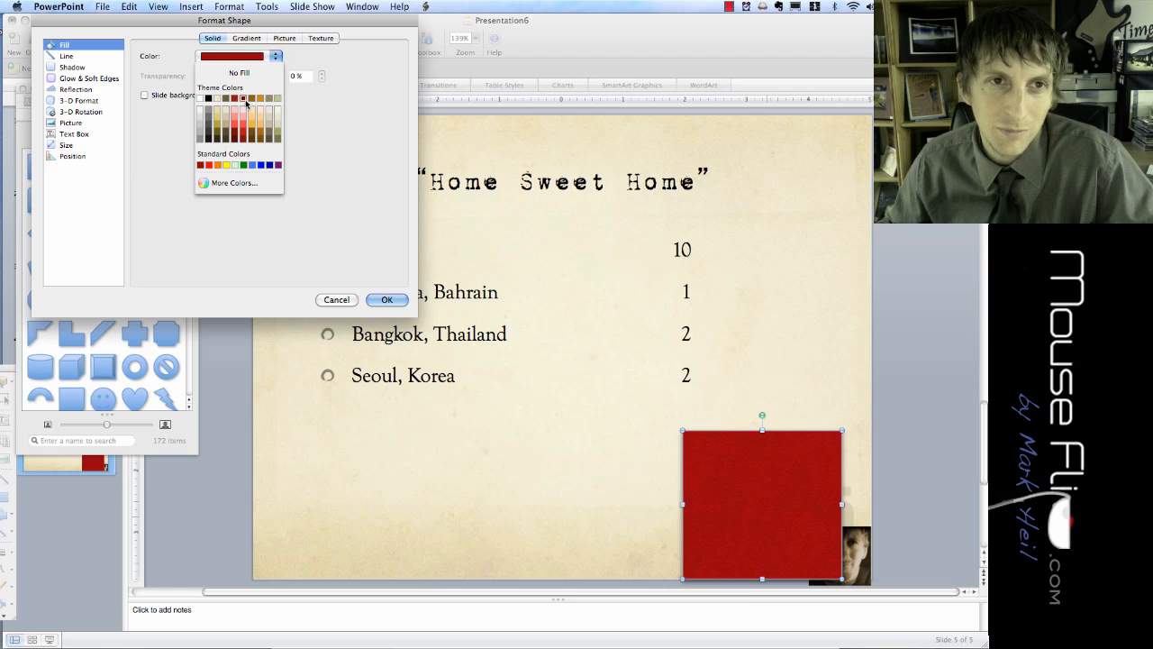
{"action": "left_click", "coordinate": [252, 133]}
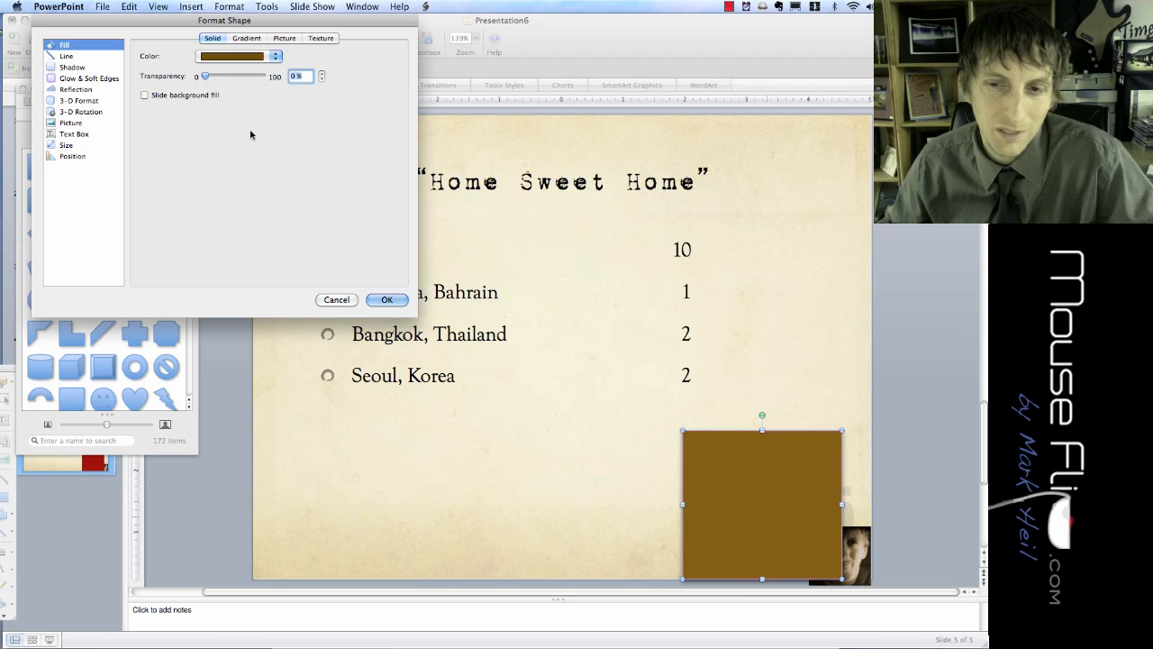
{"action": "left_click", "coordinate": [386, 299]}
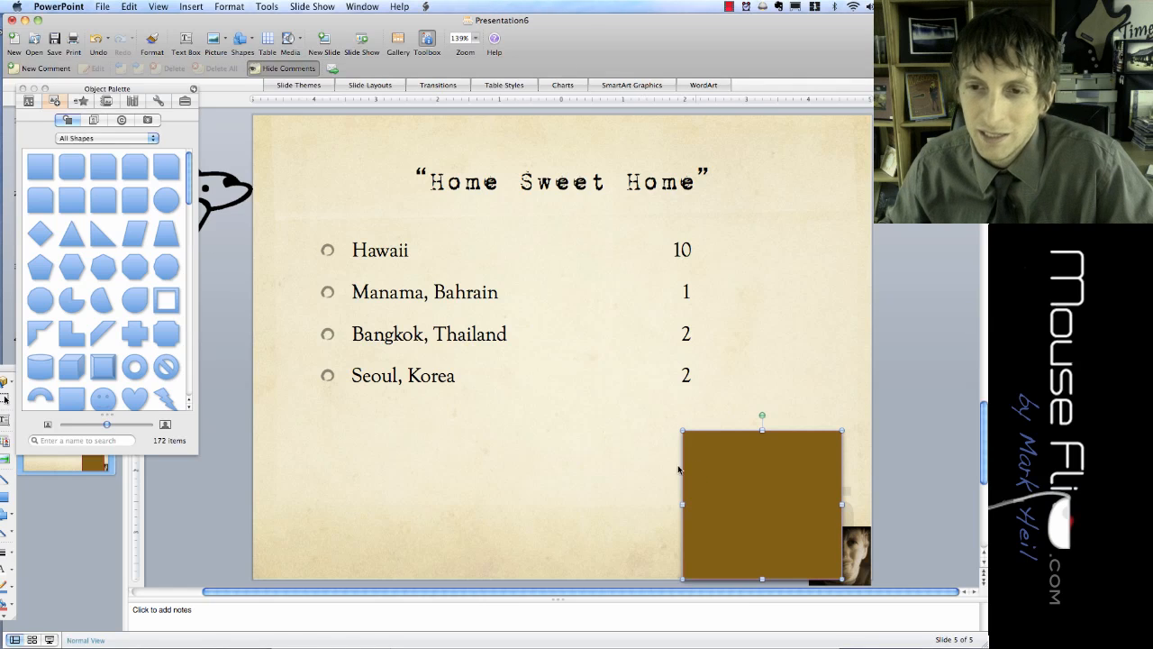
{"action": "left_click_drag", "start_coordinate": [723, 494], "coordinate": [753, 496]}
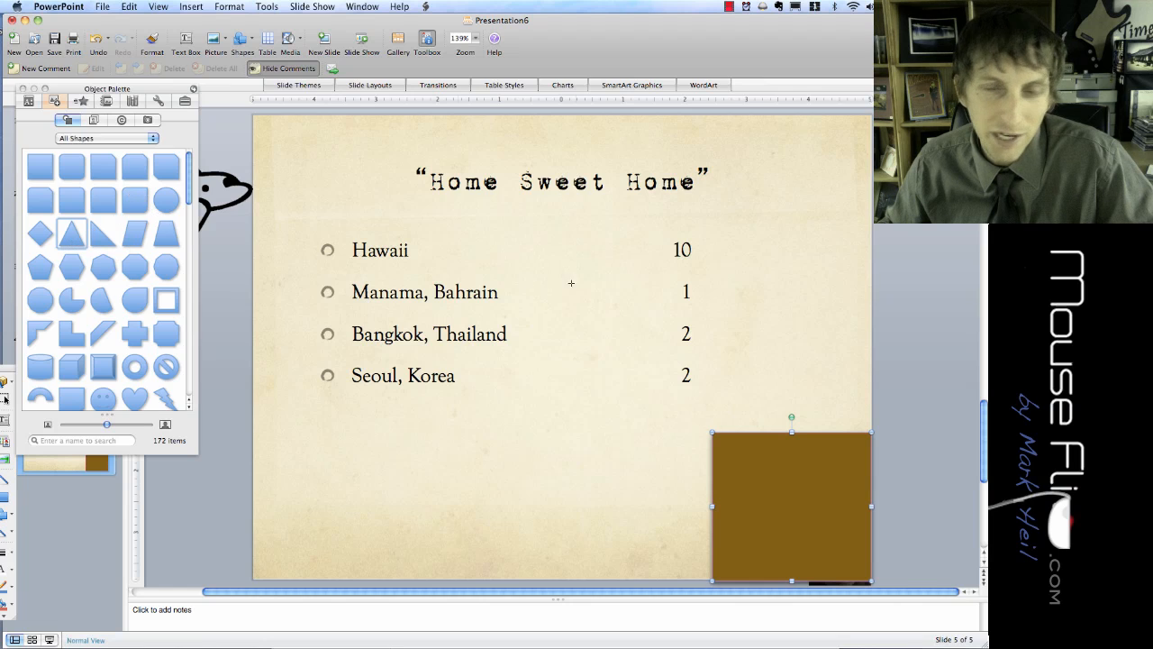
Draw a triangle on top of the brown rectangle, matching its width, as the roof of the house
{"action": "mouse_move", "coordinate": [828, 308]}
{"action": "left_mouse_down"}
{"action": "mouse_move", "coordinate": [701, 422]}
{"action": "mouse_move", "coordinate": [671, 432]}
{"action": "left_mouse_up"}
{"action": "left_click_drag", "start_coordinate": [745, 419], "coordinate": [768, 420]}
{"action": "left_click", "coordinate": [612, 453]}
Widen the brown rectangle slightly toward the bullet text and stretch the red triangle roof to the same width
{"action": "left_click", "coordinate": [751, 498]}
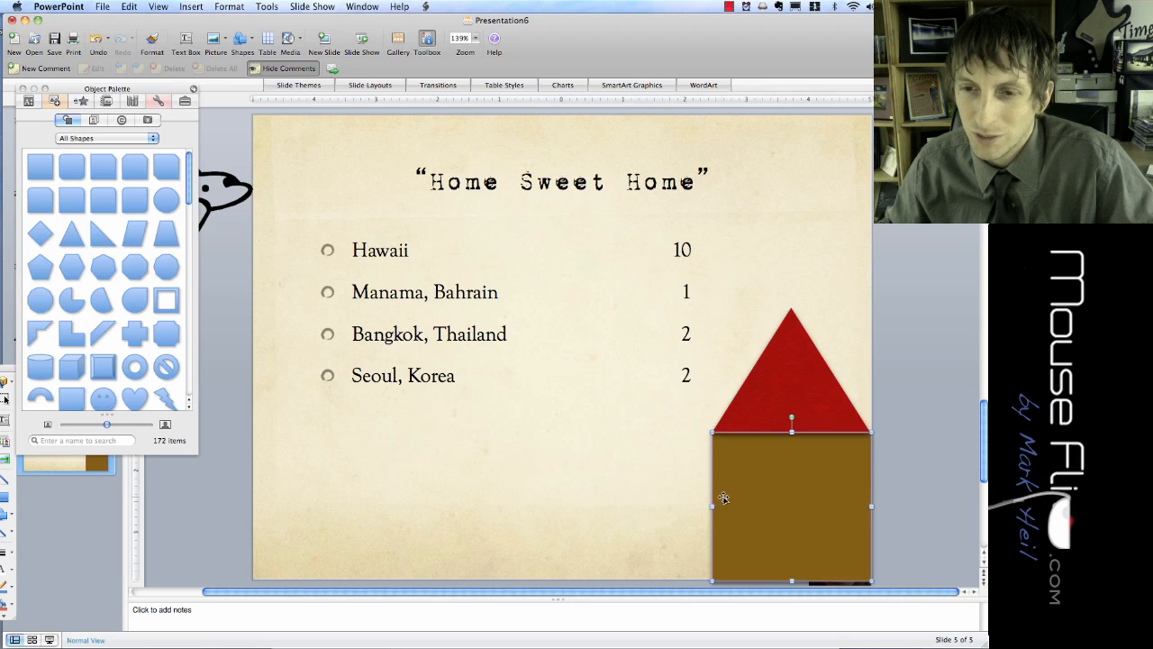
{"action": "left_click_drag", "start_coordinate": [712, 506], "coordinate": [701, 506]}
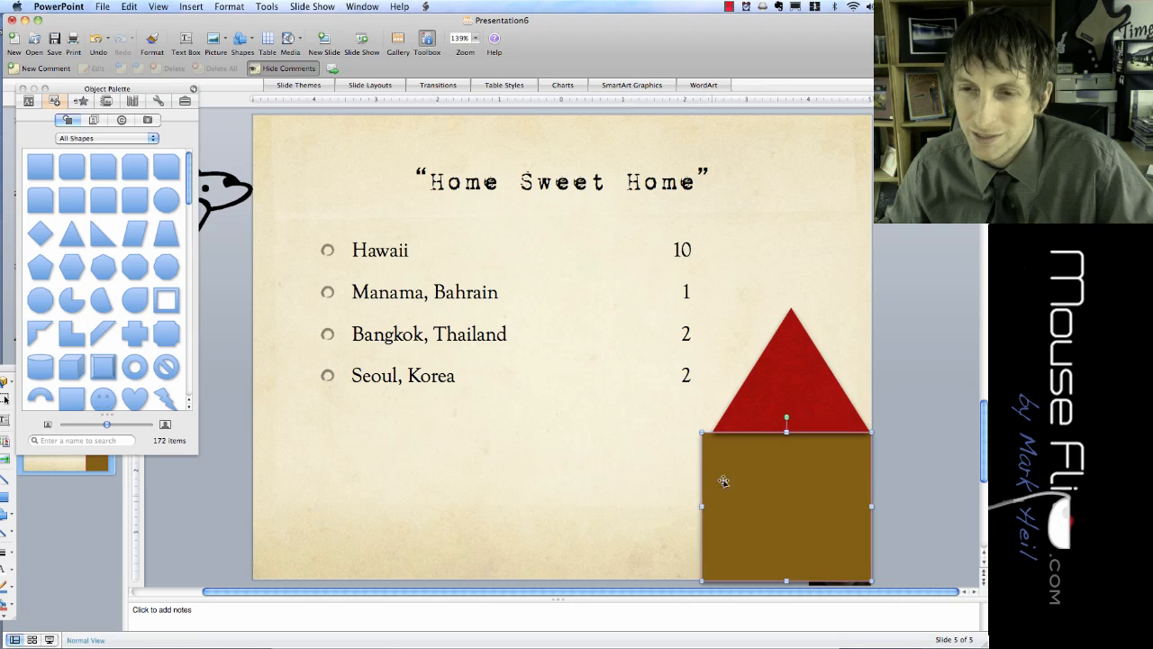
{"action": "left_click", "coordinate": [764, 408]}
{"action": "left_click_drag", "start_coordinate": [709, 433], "coordinate": [702, 434]}
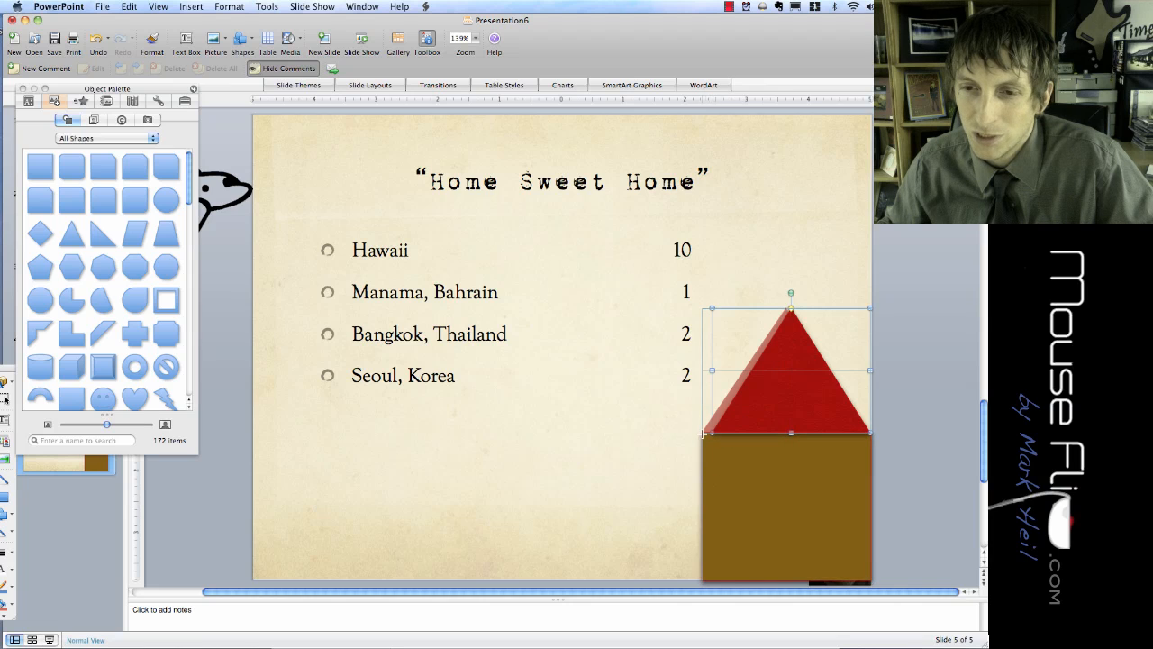
{"action": "left_click", "coordinate": [637, 451]}
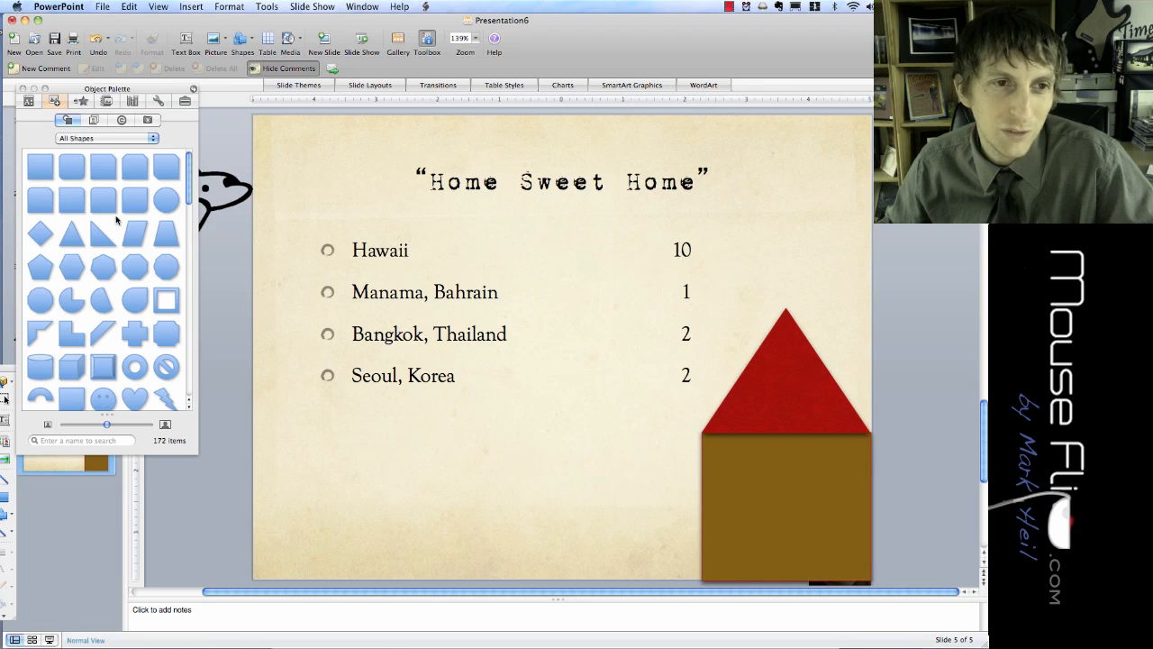
Draw a small upright rectangle at the bottom centre of the brown house wall as a door
{"action": "left_click", "coordinate": [39, 164]}
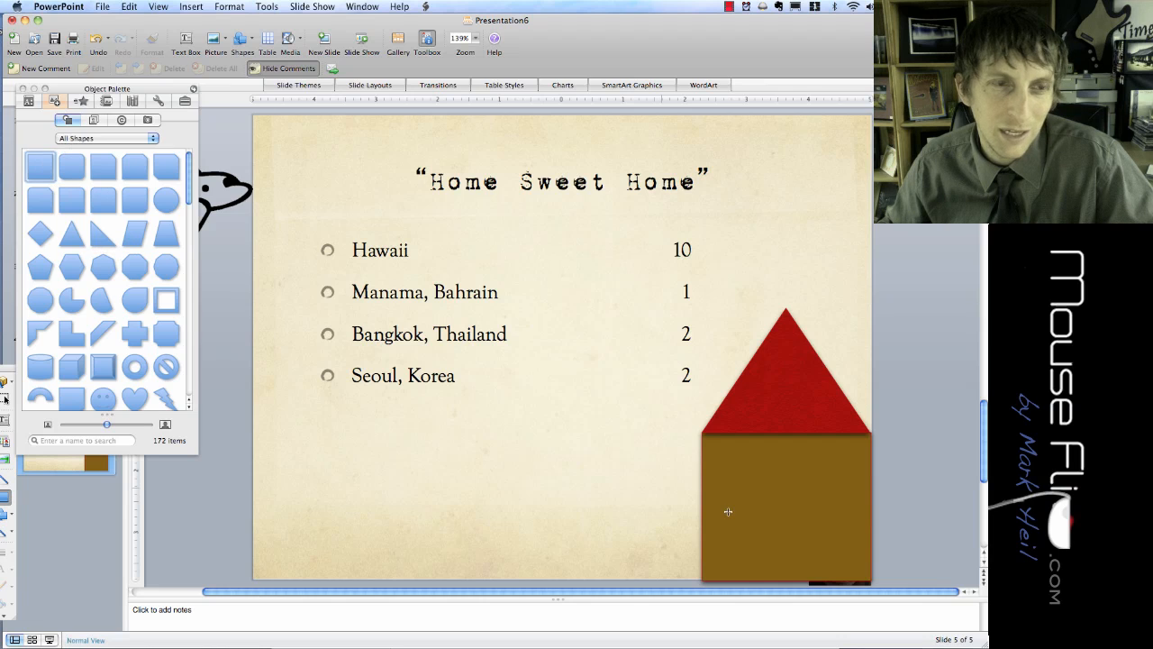
{"action": "left_click_drag", "start_coordinate": [761, 507], "coordinate": [801, 578]}
{"action": "left_click", "coordinate": [603, 527]}
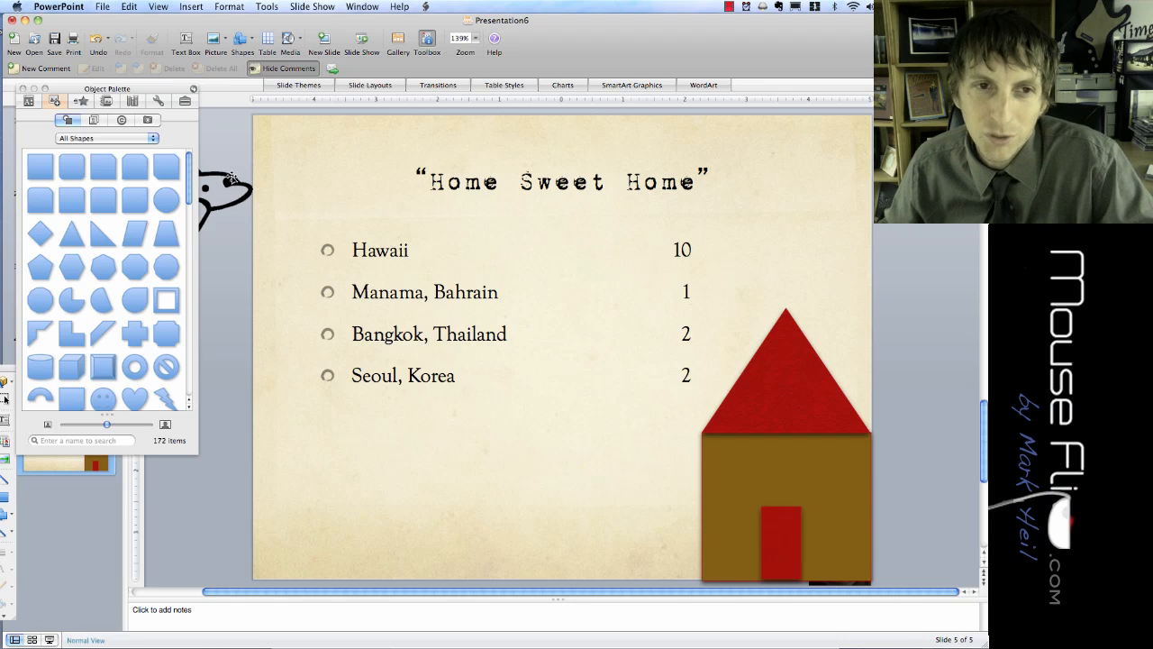
Switch to Finder and insert the shocked-face photo from the aaphotos folder onto the "Home Sweet Home" slide
{"action": "left_click_drag", "start_coordinate": [146, 94], "coordinate": [107, 134]}
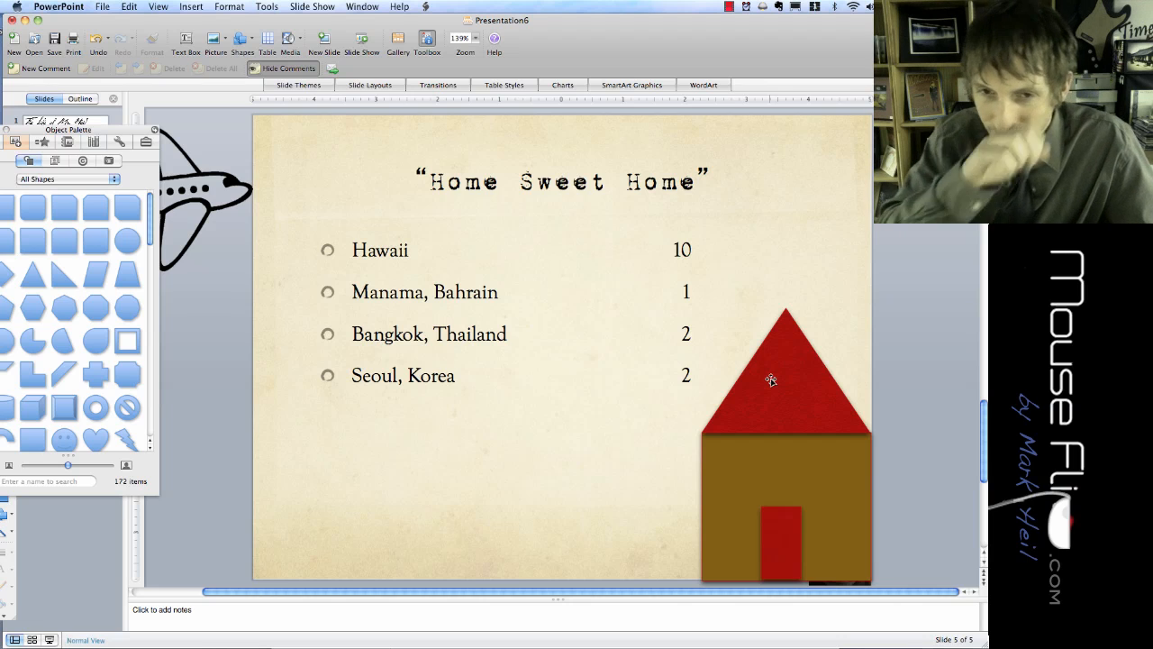
{"action": "key", "text": "super+Tab"}
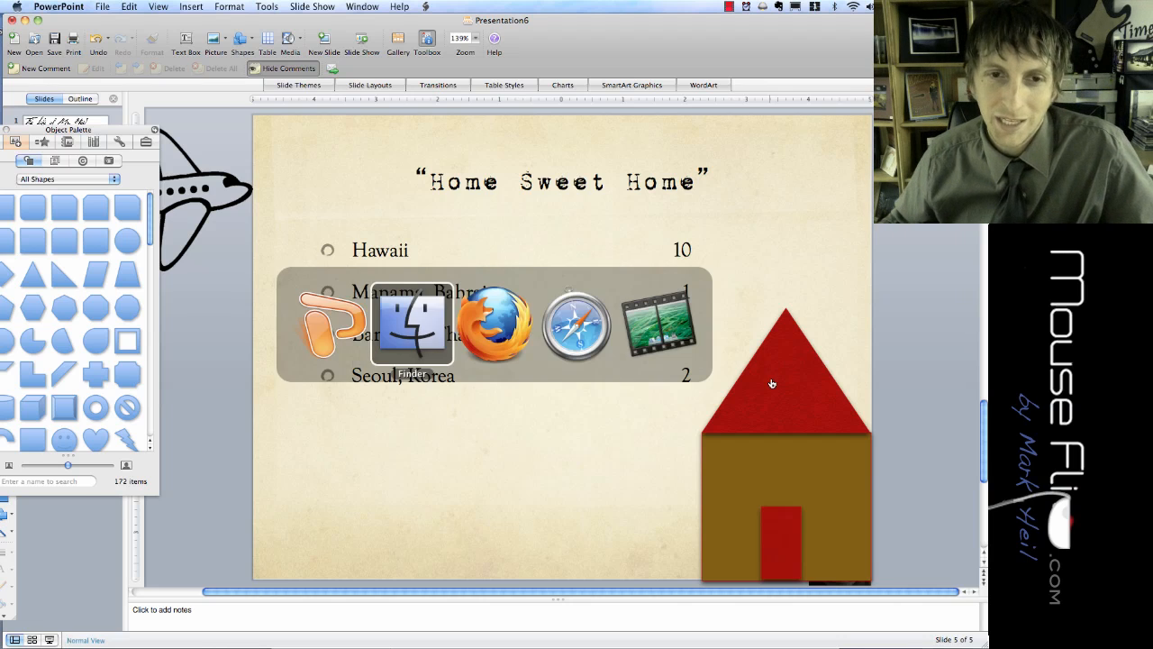
{"action": "left_click_drag", "start_coordinate": [652, 360], "coordinate": [702, 601]}
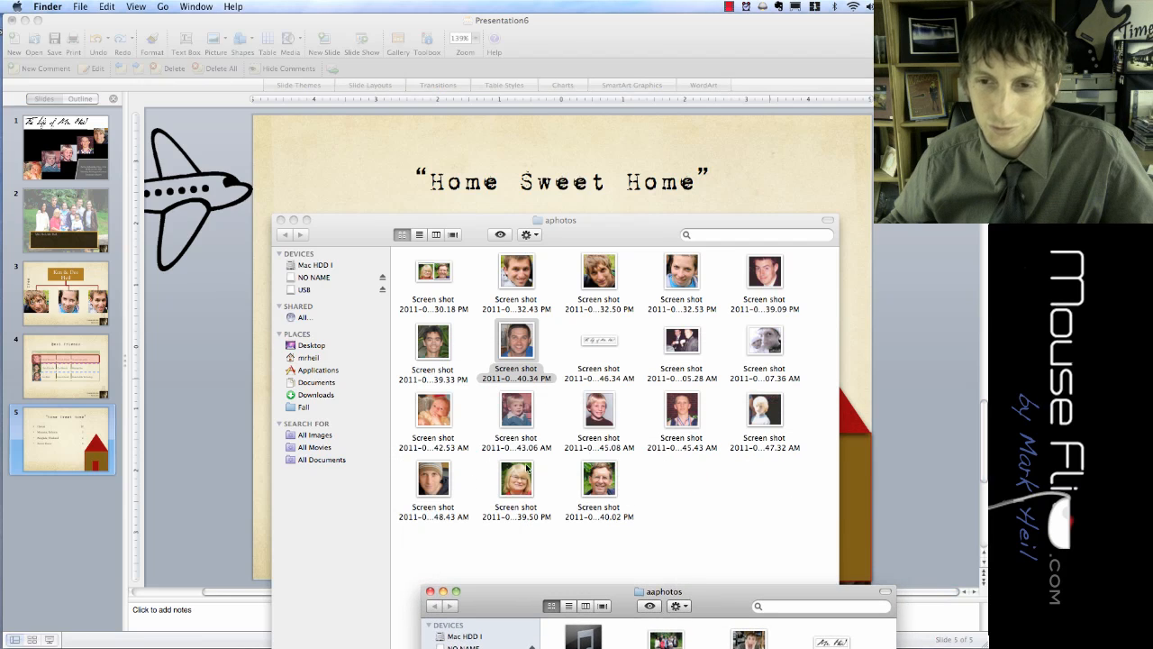
{"action": "left_click_drag", "start_coordinate": [693, 601], "coordinate": [556, 300]}
{"action": "left_click_drag", "start_coordinate": [611, 342], "coordinate": [521, 422]}
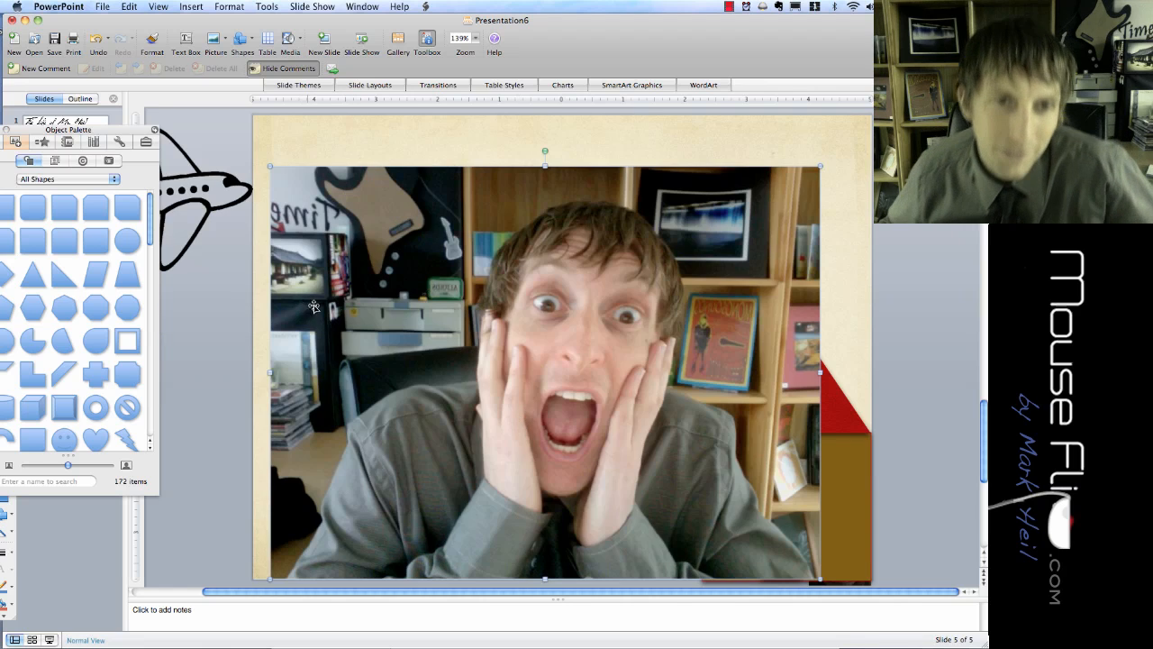
Crop the inserted photo tightly around the screaming face and the hands on the cheeks
{"action": "left_click_drag", "start_coordinate": [123, 138], "coordinate": [192, 110]}
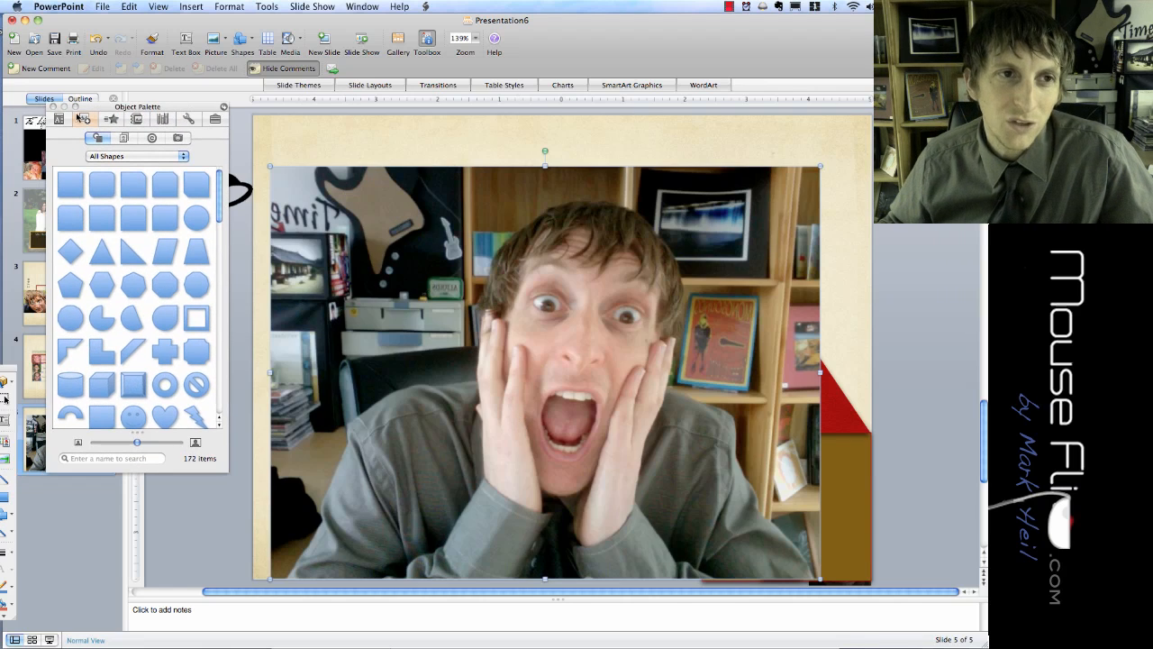
{"action": "left_click", "coordinate": [64, 122]}
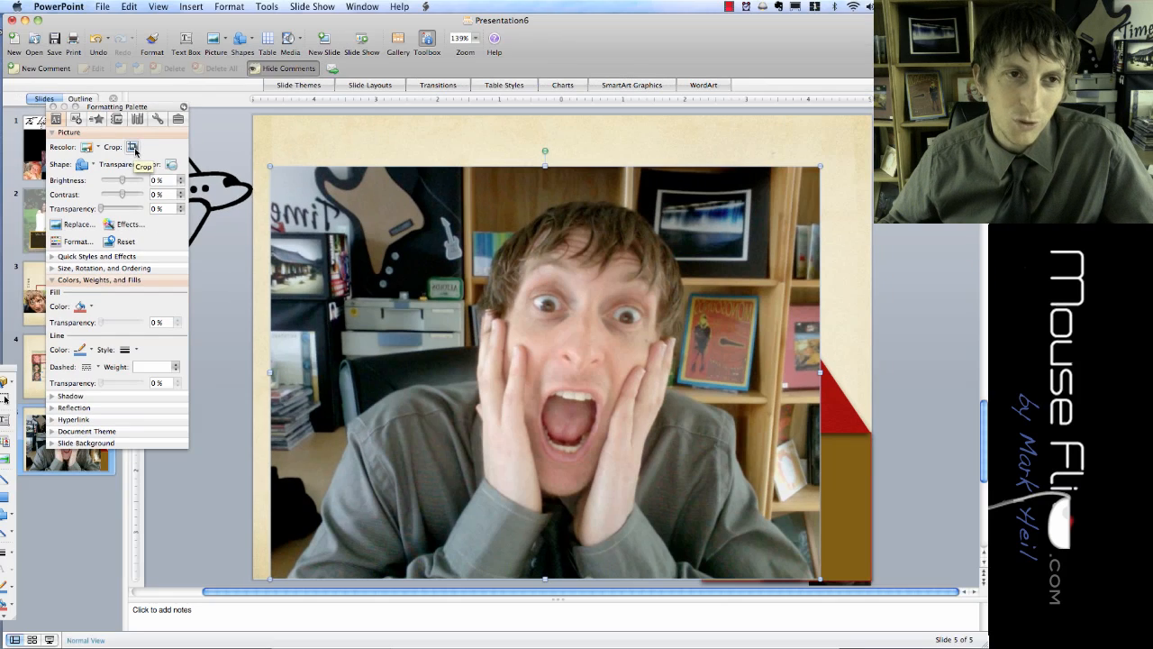
{"action": "left_click", "coordinate": [134, 147]}
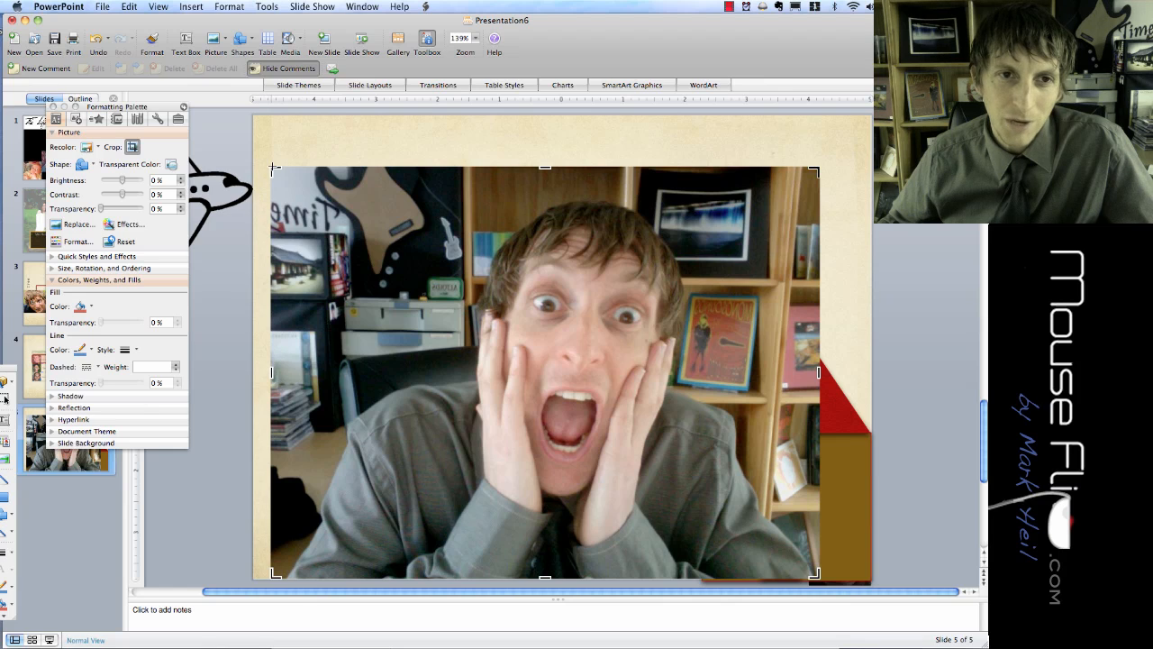
{"action": "left_click_drag", "start_coordinate": [274, 168], "coordinate": [489, 209]}
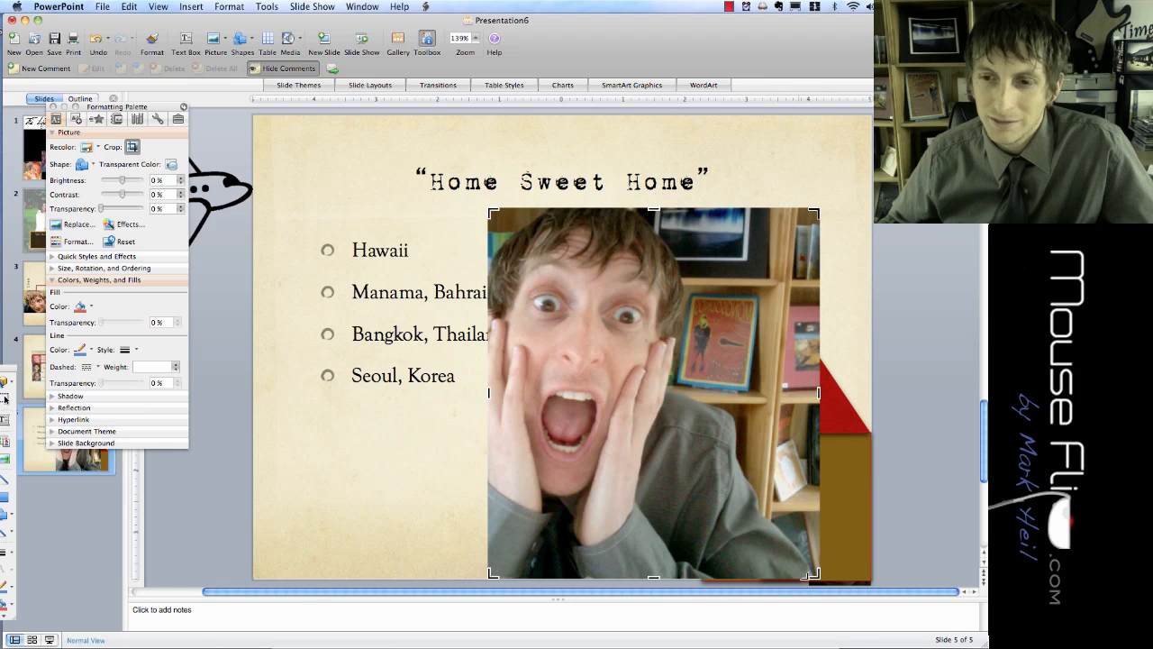
{"action": "left_click_drag", "start_coordinate": [815, 574], "coordinate": [682, 487]}
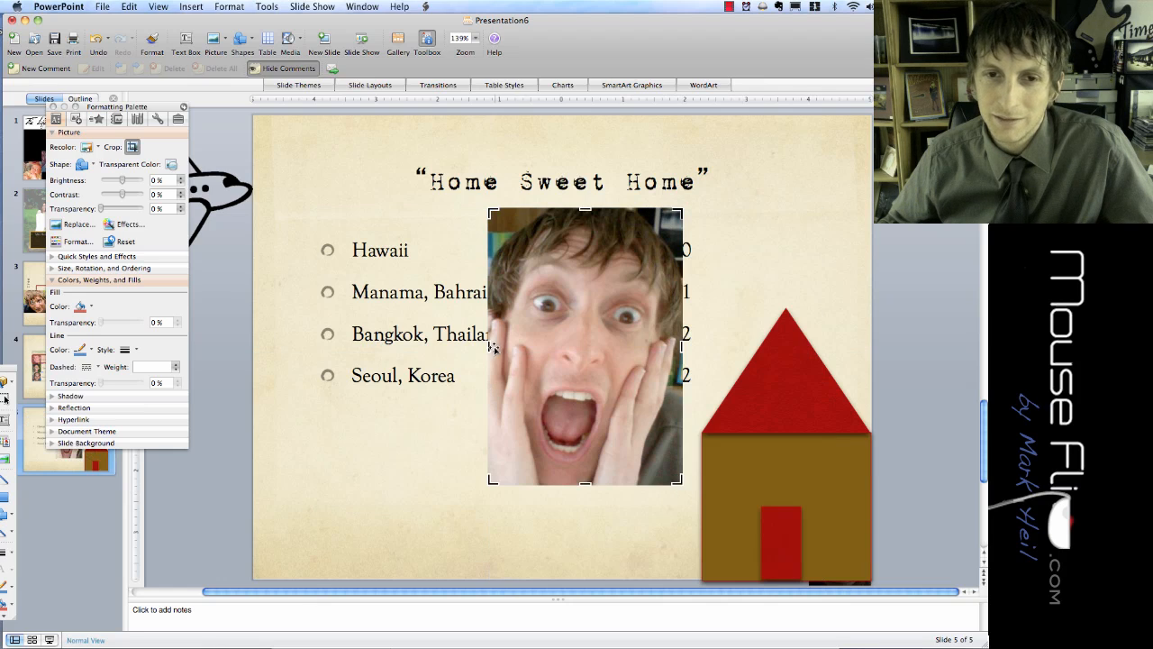
{"action": "left_click_drag", "start_coordinate": [488, 345], "coordinate": [475, 345]}
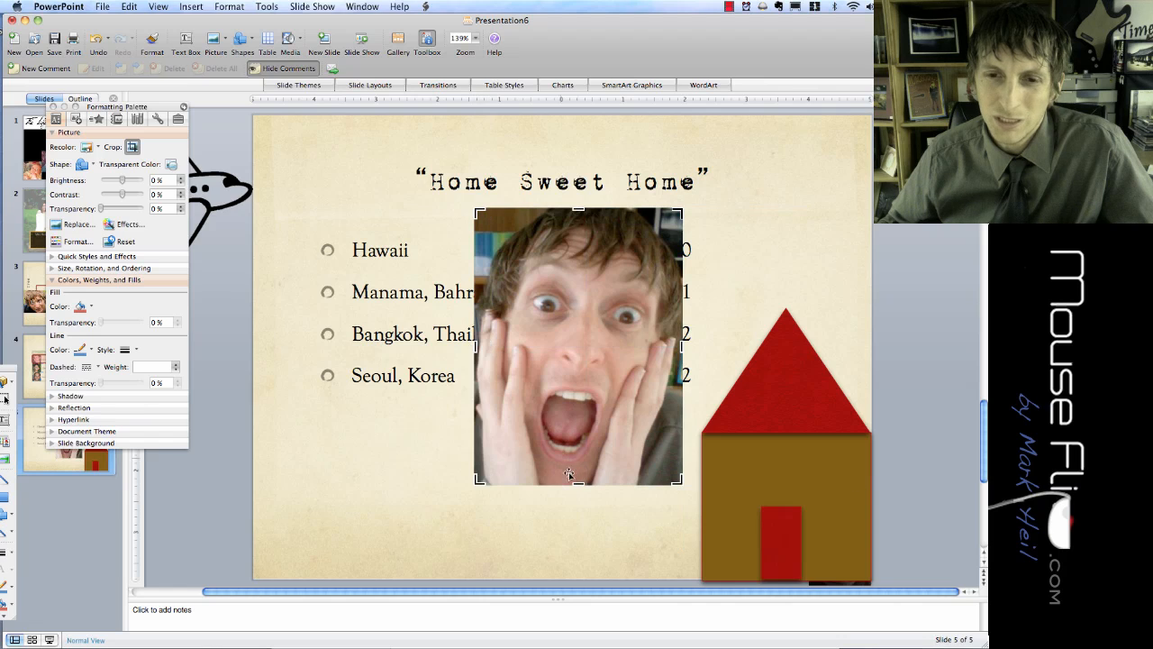
{"action": "left_click_drag", "start_coordinate": [581, 485], "coordinate": [580, 506]}
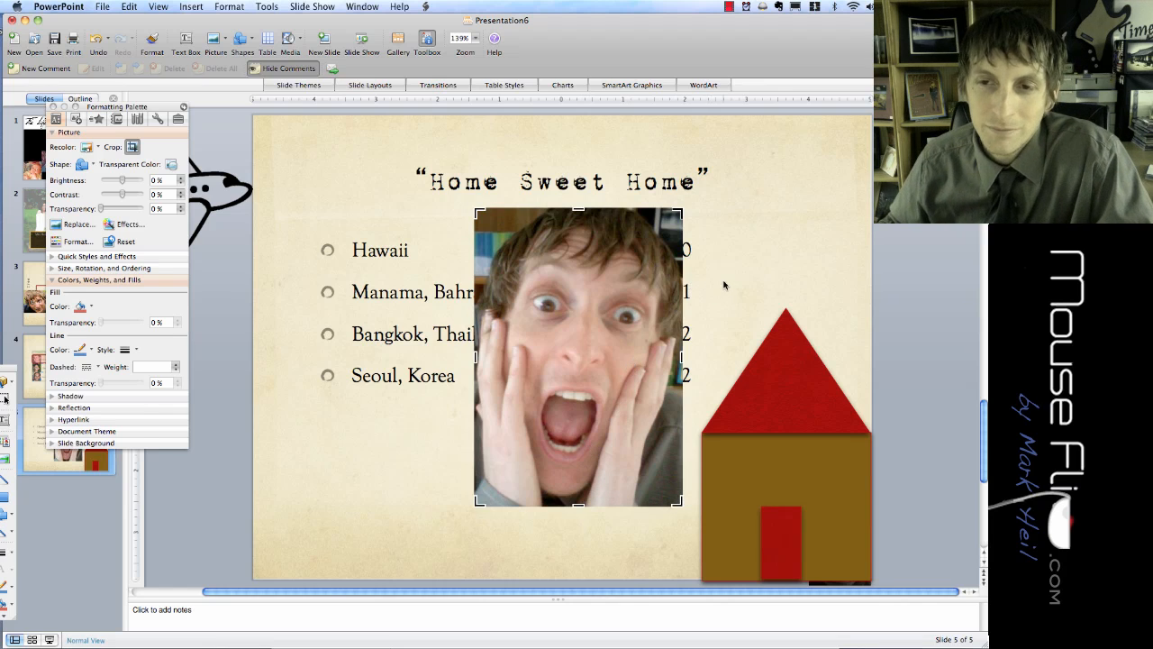
{"action": "left_click", "coordinate": [724, 285]}
Shrink the cropped face photo to a small head and place it between the bullet list and the house
{"action": "left_click_drag", "start_coordinate": [555, 315], "coordinate": [691, 215]}
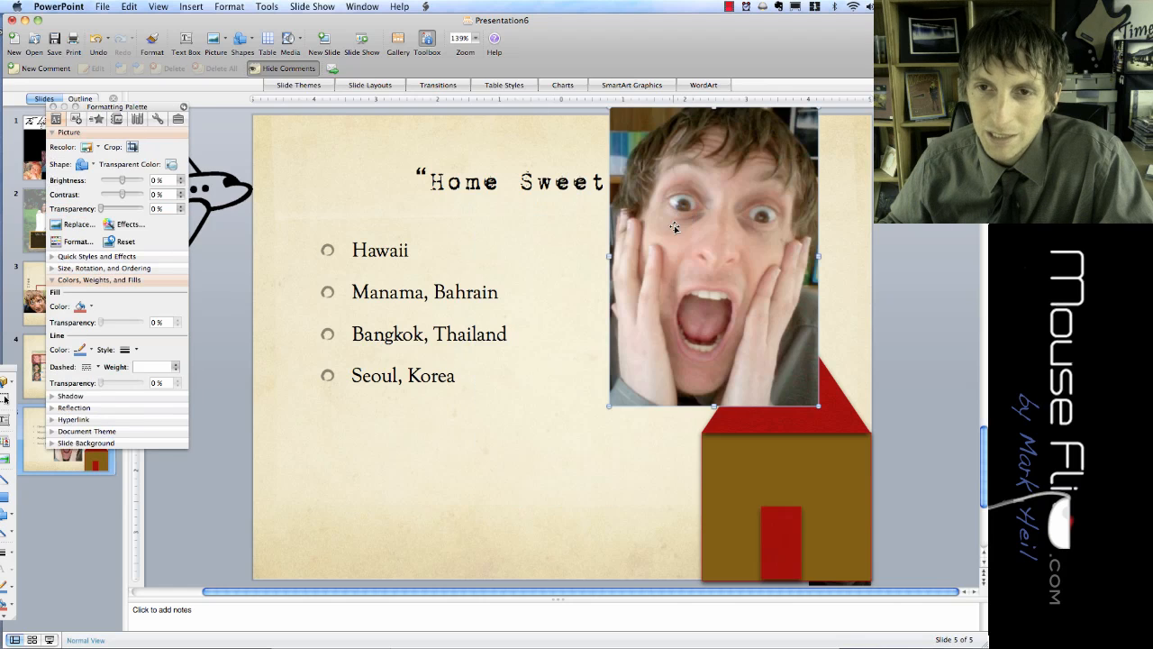
{"action": "left_click_drag", "start_coordinate": [609, 108], "coordinate": [751, 309]}
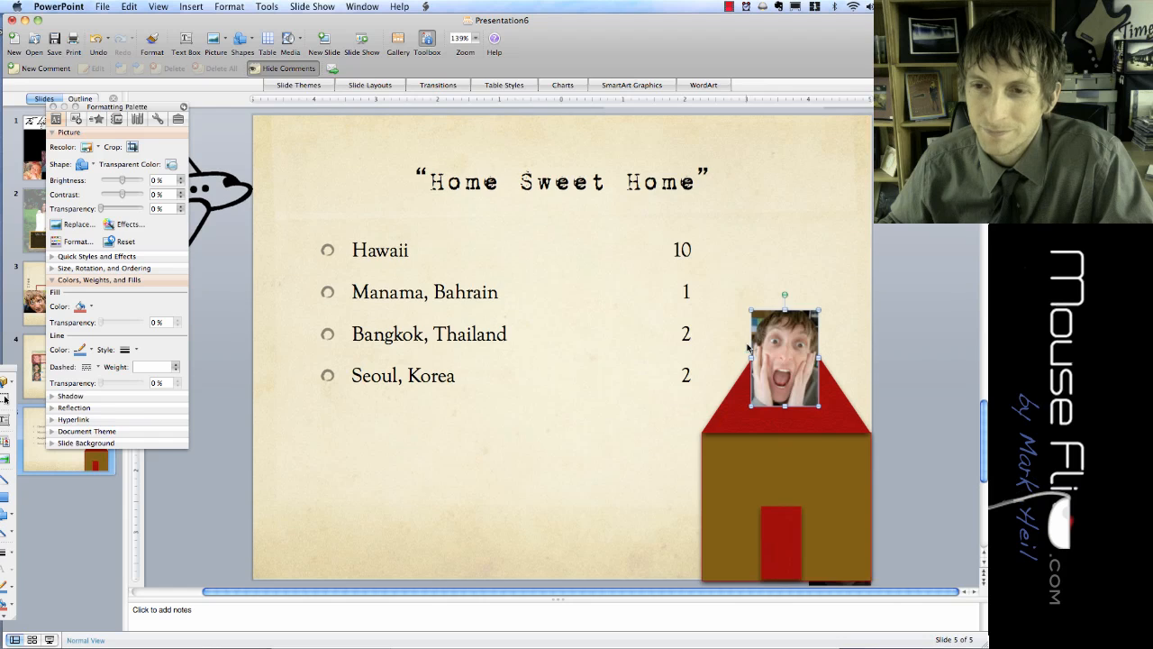
{"action": "left_click_drag", "start_coordinate": [799, 372], "coordinate": [628, 448]}
{"action": "left_click_drag", "start_coordinate": [645, 385], "coordinate": [593, 355]}
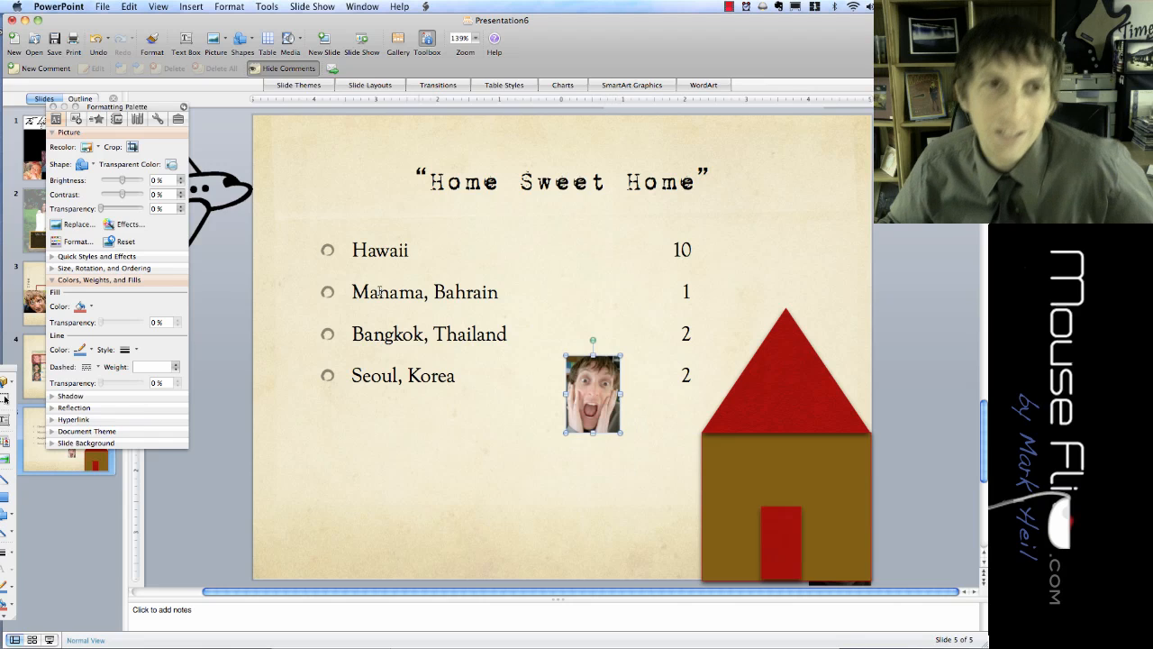
Check that the Drawing toolbar is enabled and move it fully into view beside the Formatting Palette
{"action": "left_click", "coordinate": [155, 8]}
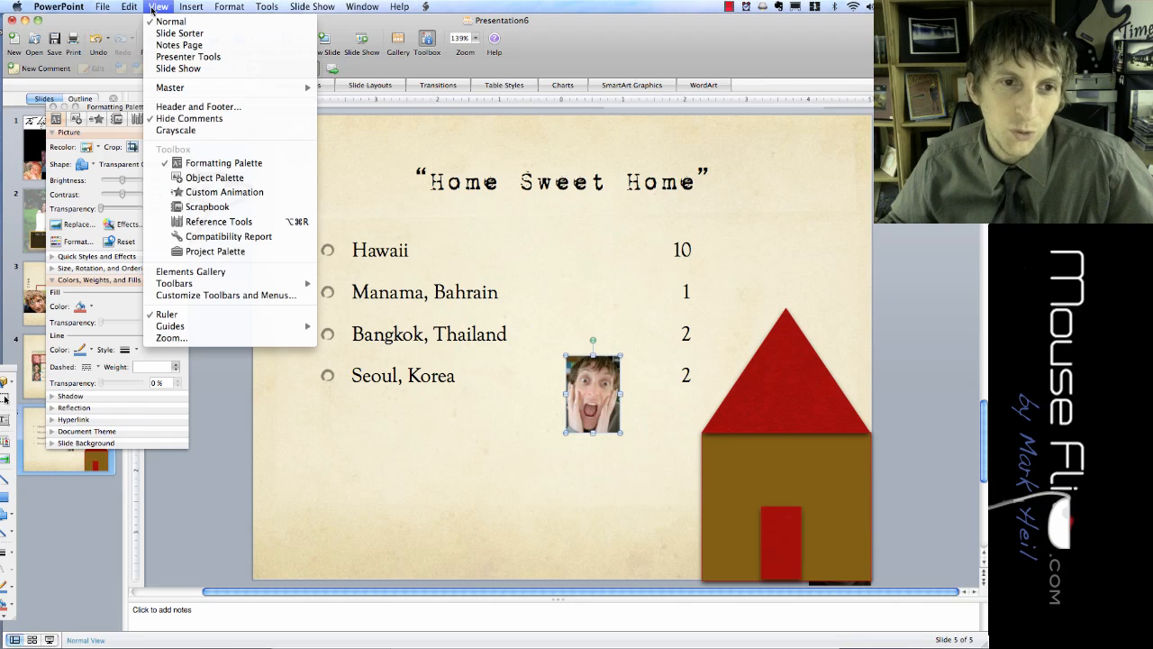
{"action": "mouse_move", "coordinate": [204, 284]}
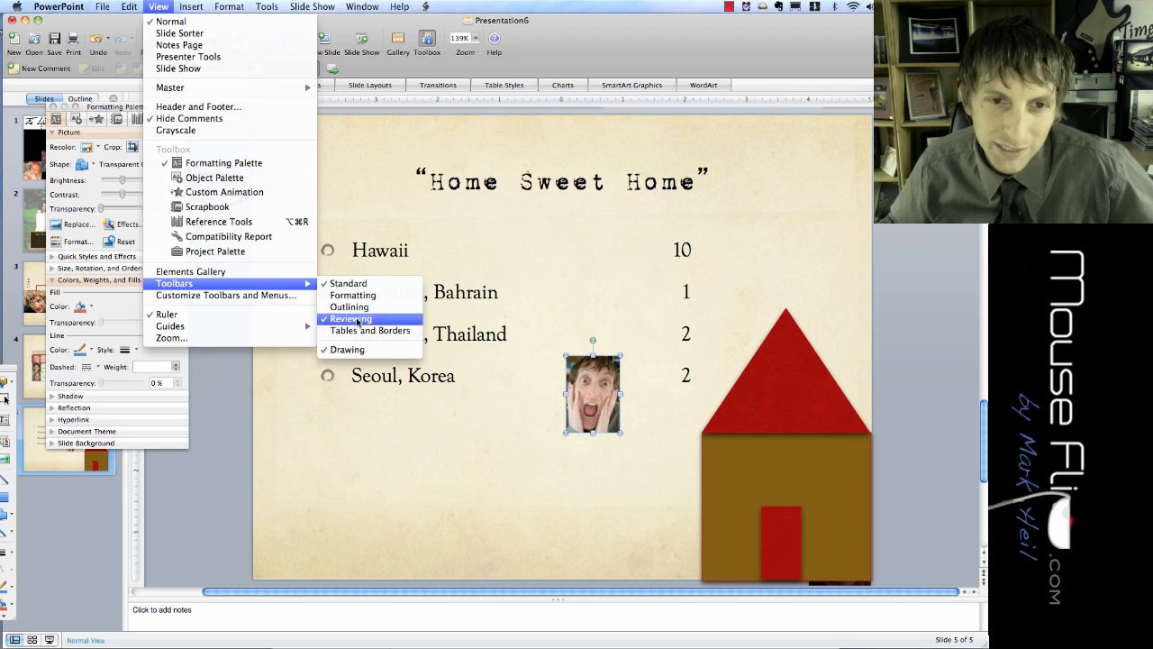
{"action": "left_click", "coordinate": [359, 352]}
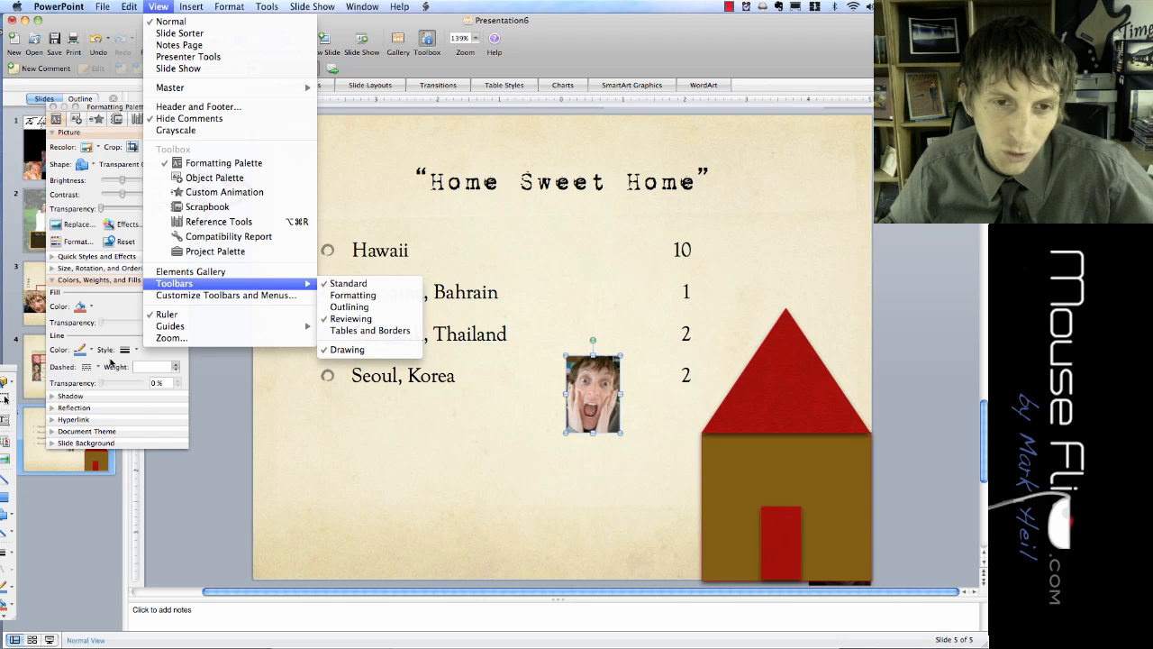
{"action": "left_click_drag", "start_coordinate": [11, 374], "coordinate": [212, 139]}
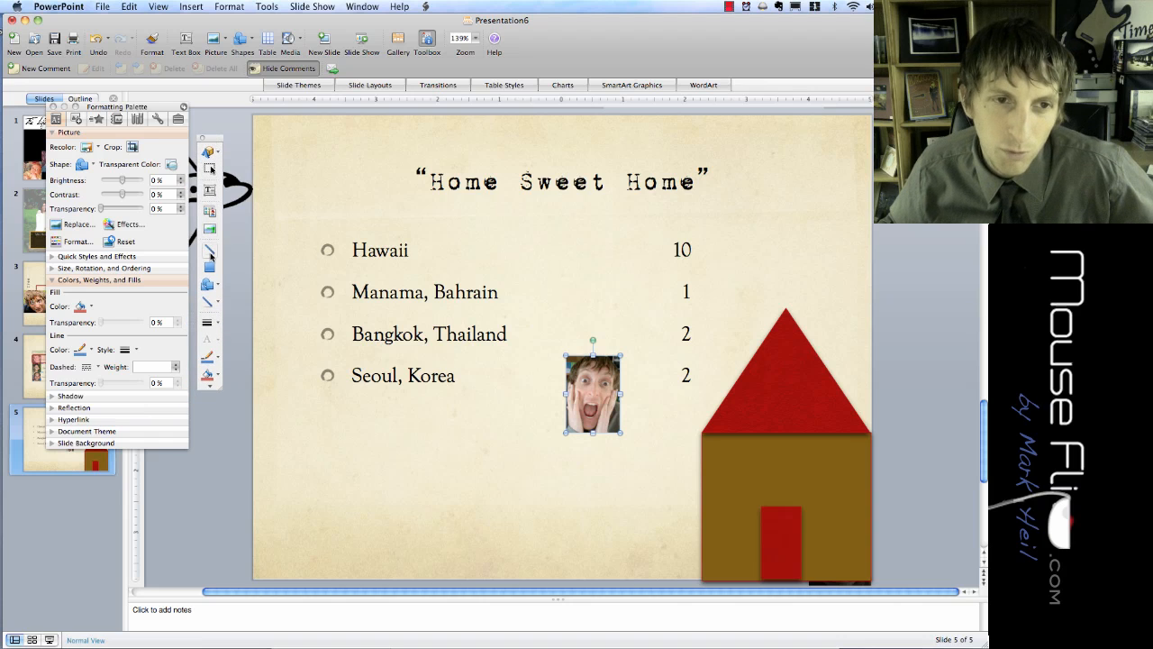
Draw a vertical freehand line with the Scribble tool straight down from the face photo as a stick figure's body
{"action": "left_click", "coordinate": [215, 302]}
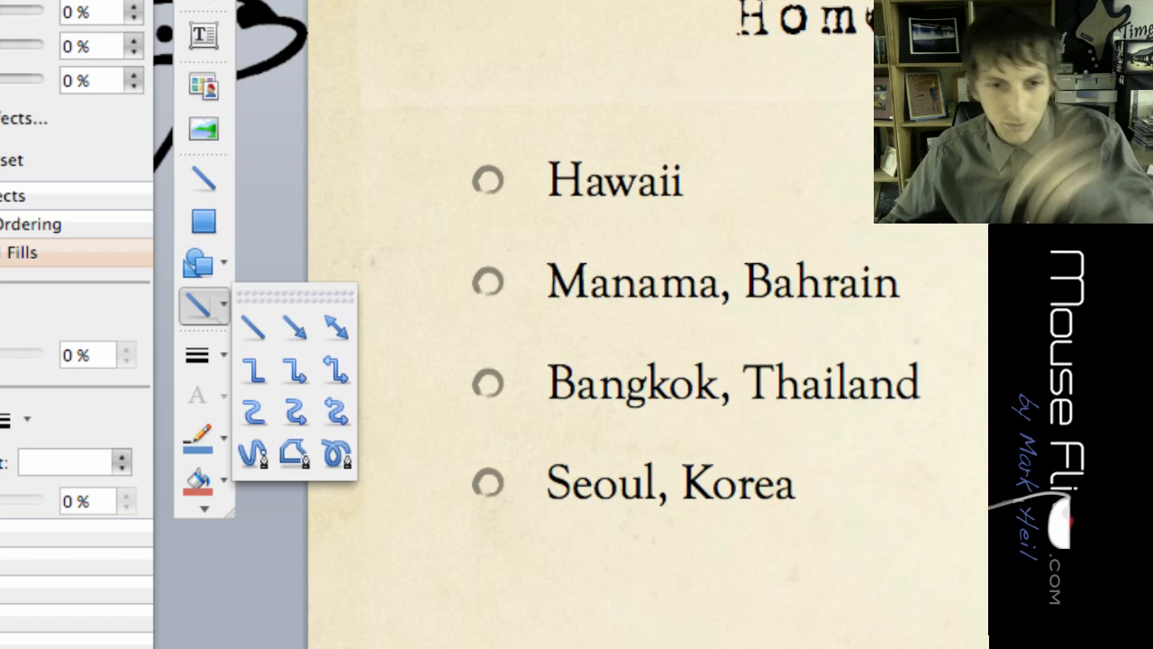
{"action": "left_click", "coordinate": [348, 455]}
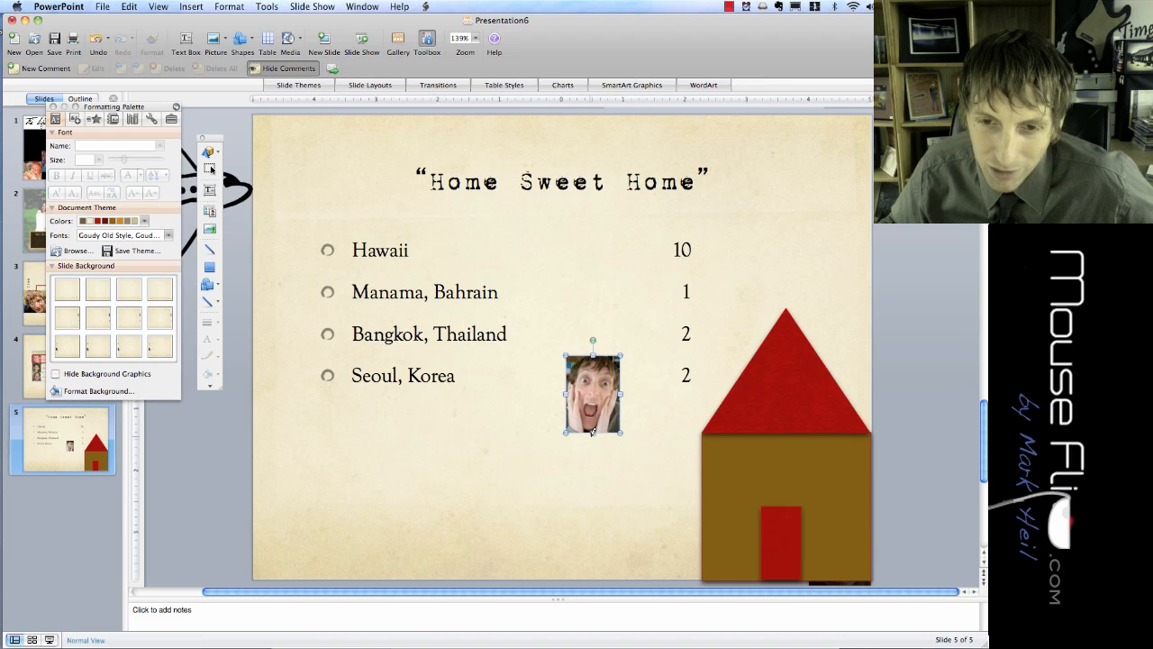
{"action": "left_click_drag", "start_coordinate": [590, 436], "coordinate": [589, 517]}
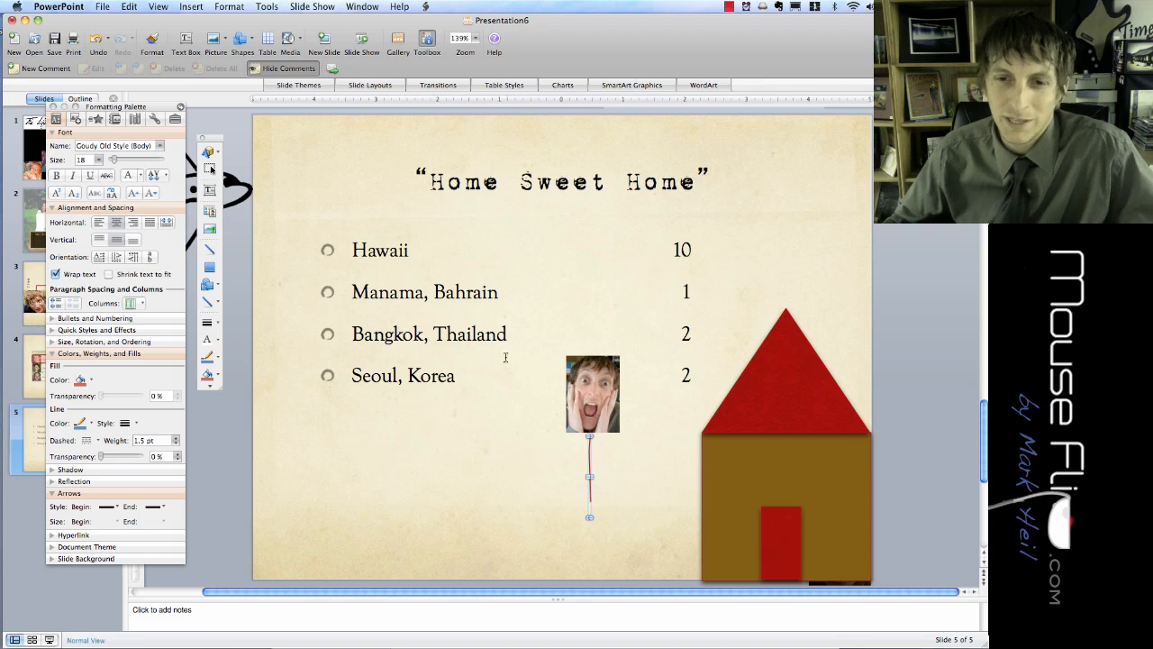
Draw two straight lines slanting up and outward from the middle of the body line as the figure's arms
{"action": "left_click", "coordinate": [208, 304]}
{"action": "left_click", "coordinate": [229, 313]}
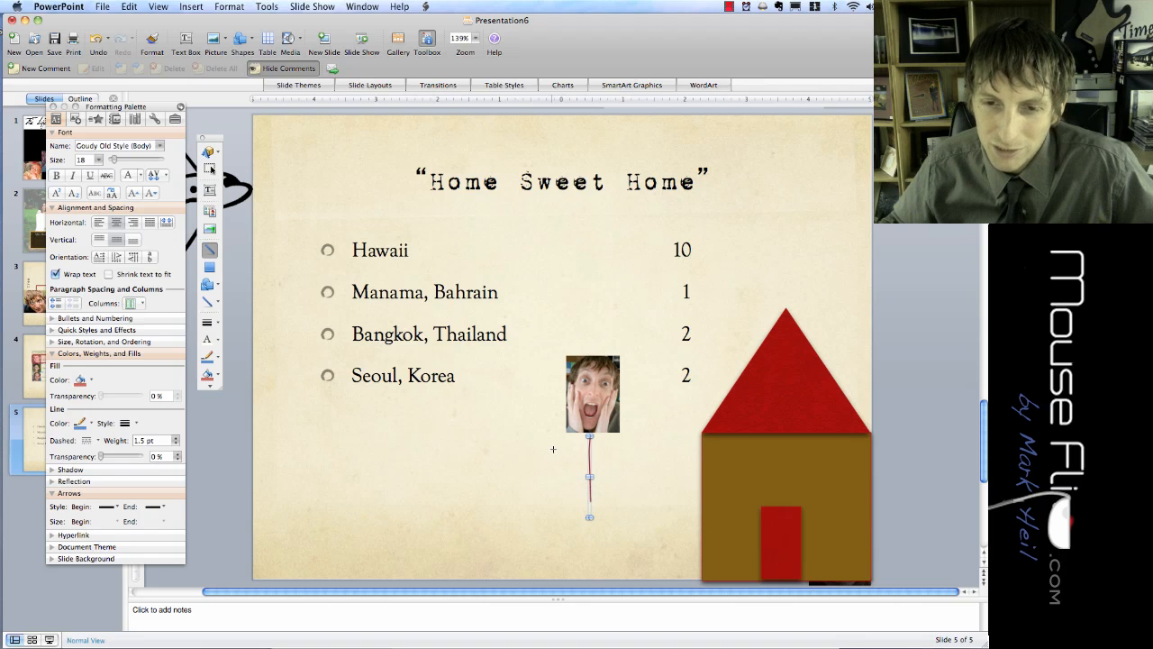
{"action": "left_click_drag", "start_coordinate": [557, 449], "coordinate": [588, 469]}
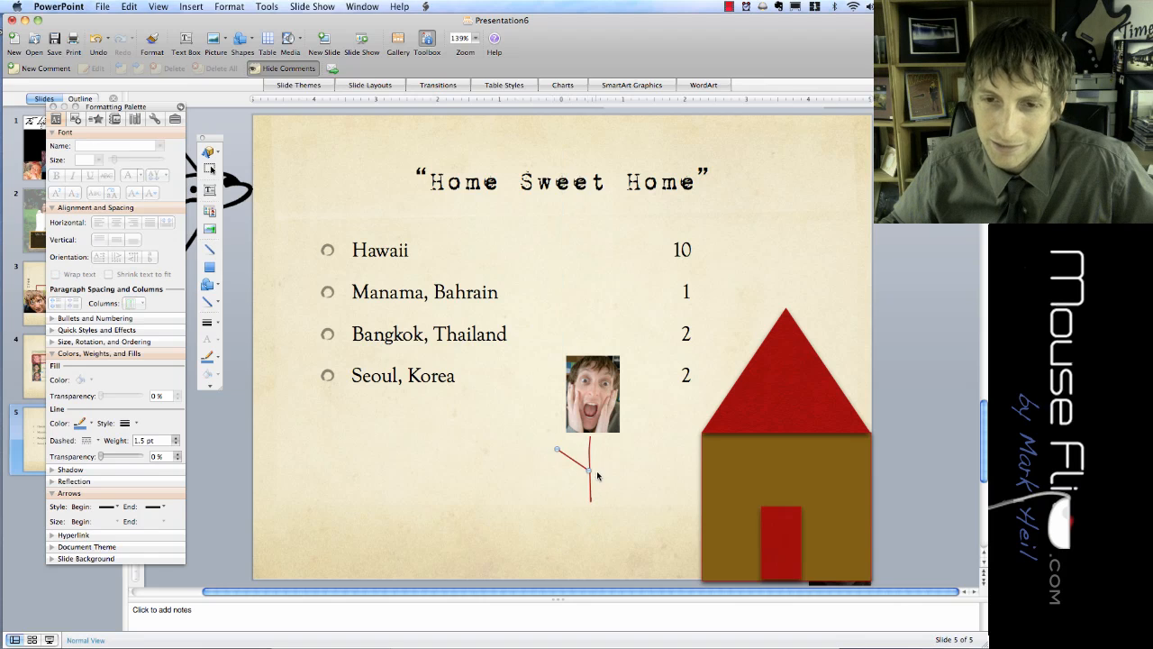
{"action": "left_click", "coordinate": [214, 308]}
{"action": "left_click", "coordinate": [230, 313]}
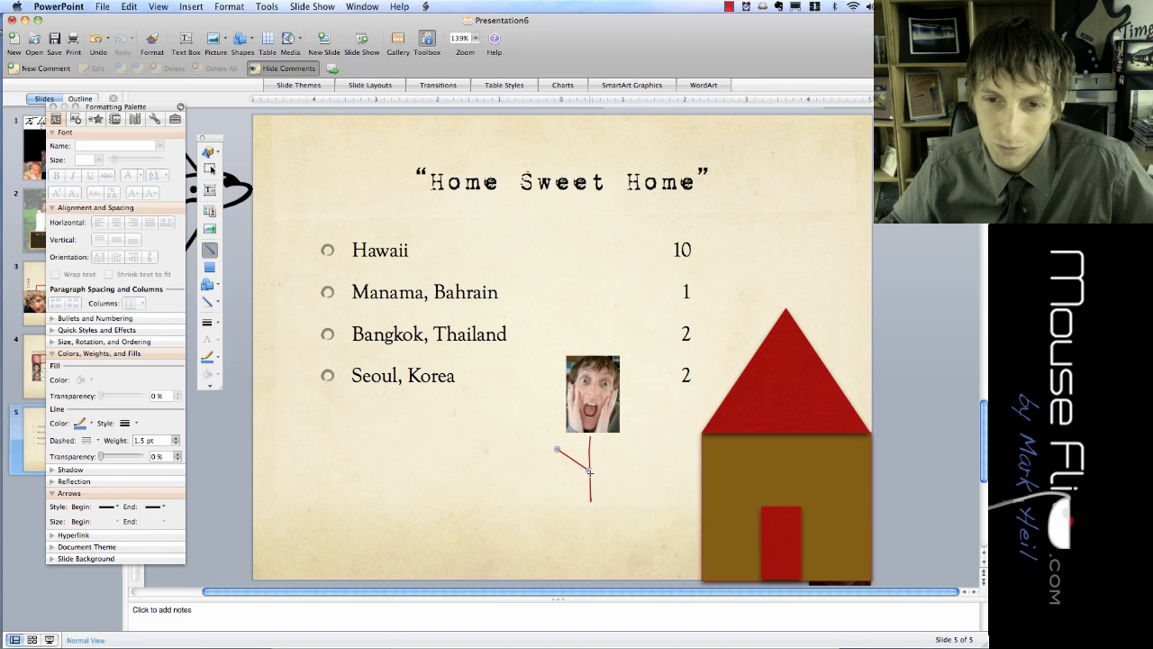
{"action": "left_click_drag", "start_coordinate": [591, 470], "coordinate": [620, 448]}
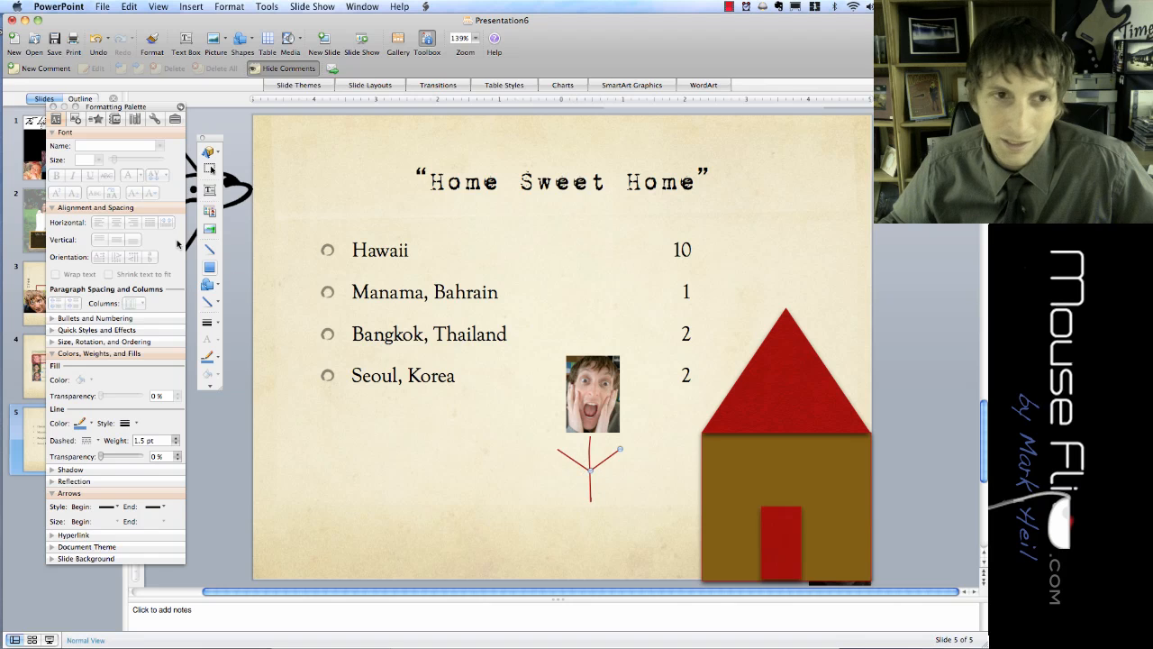
Draw two straight lines slanting down and outward from the bottom of the body line as the stick figure's legs
{"action": "left_click", "coordinate": [213, 305]}
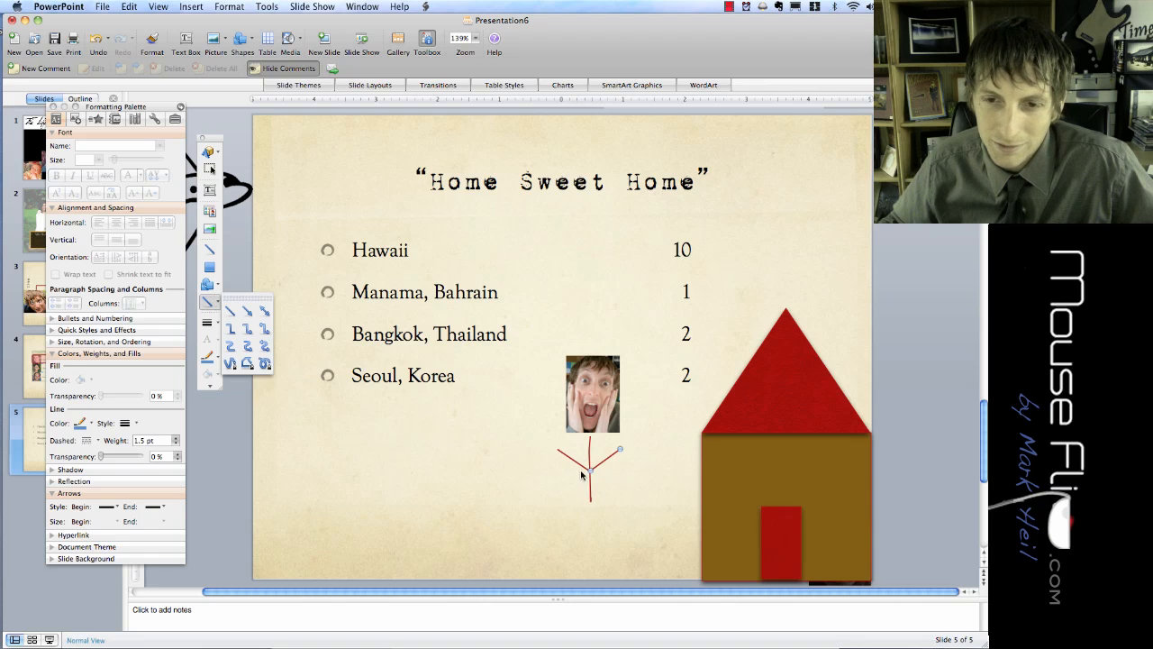
{"action": "left_click", "coordinate": [263, 345]}
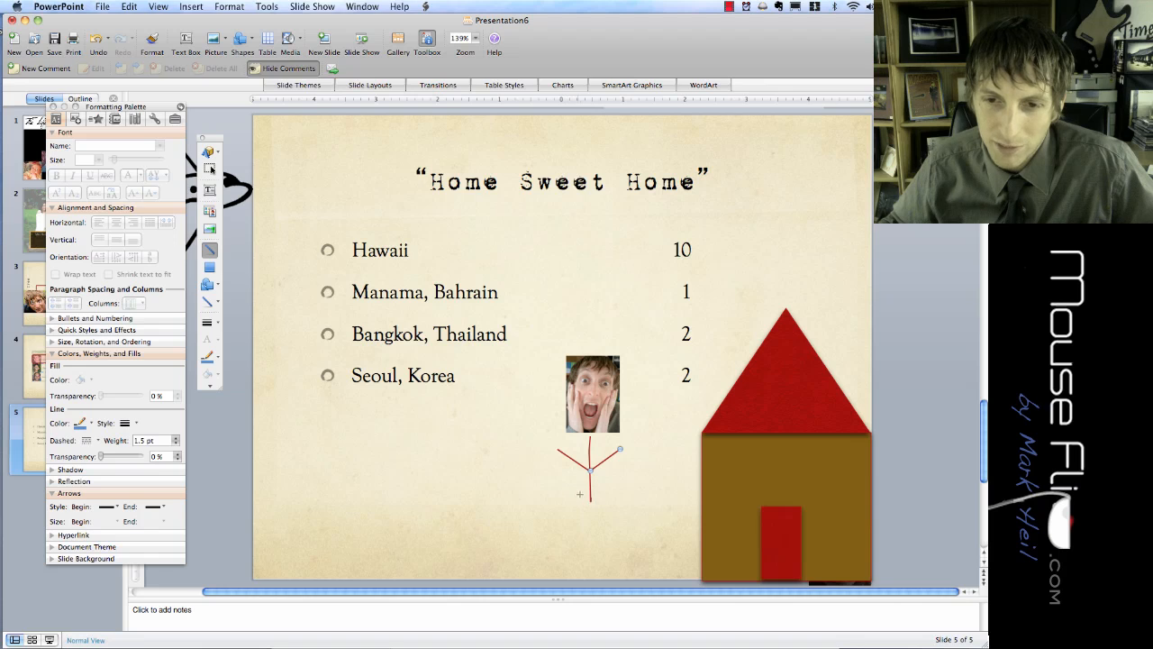
{"action": "left_click_drag", "start_coordinate": [587, 502], "coordinate": [553, 544]}
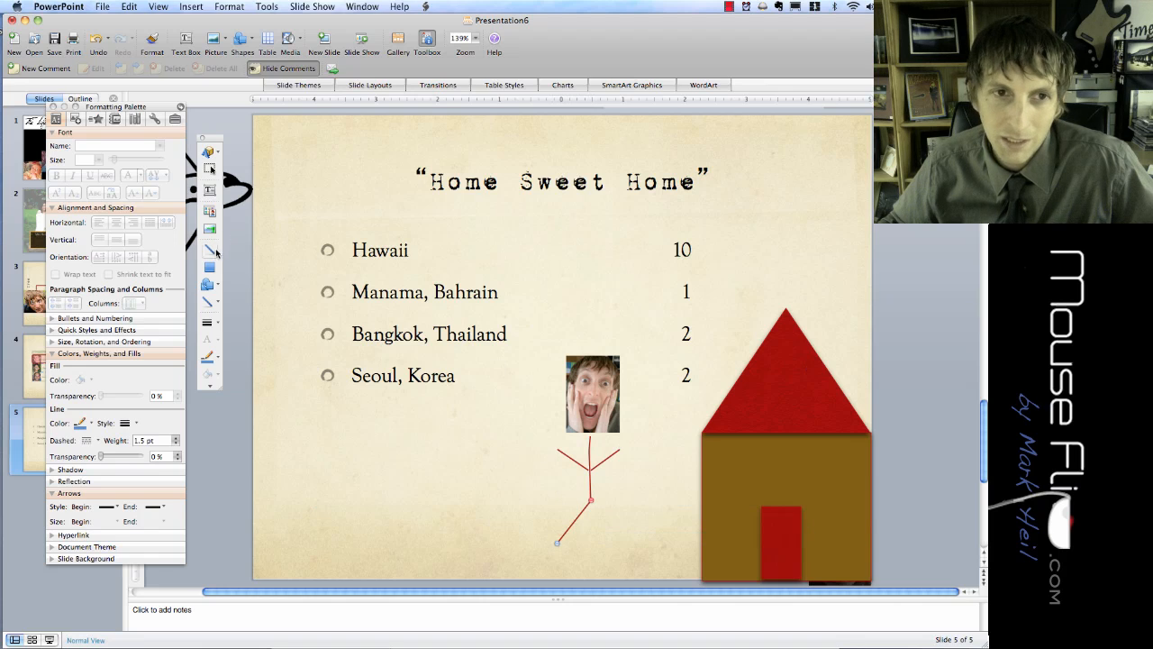
{"action": "left_click", "coordinate": [207, 310]}
{"action": "left_click", "coordinate": [233, 315]}
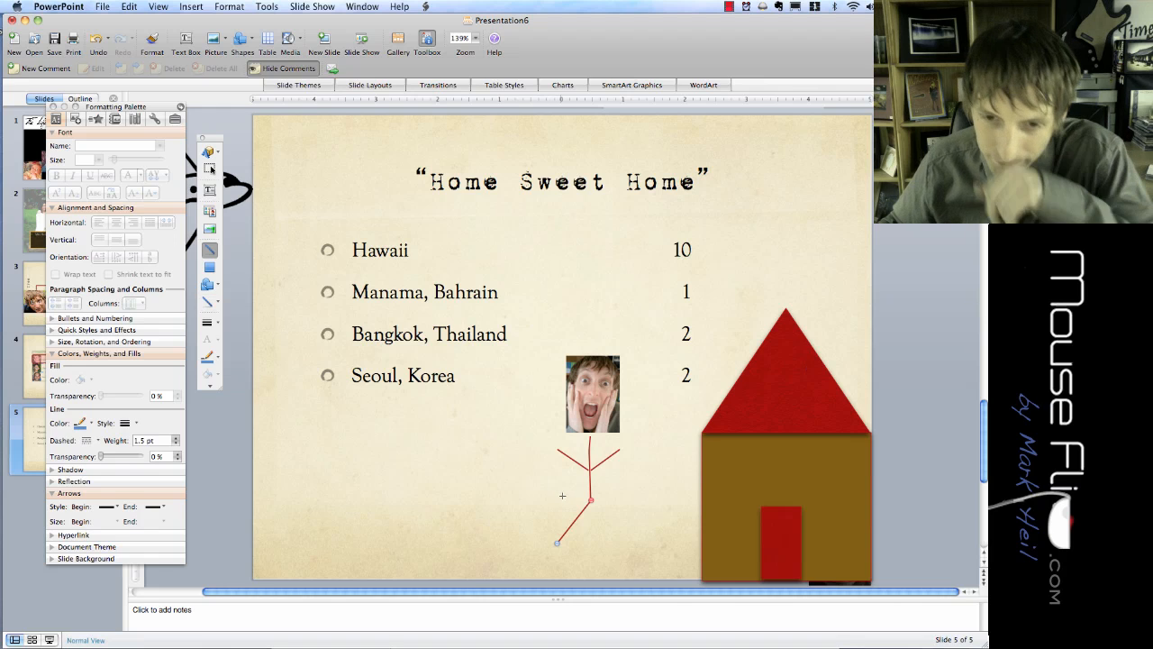
{"action": "left_click_drag", "start_coordinate": [587, 502], "coordinate": [620, 549]}
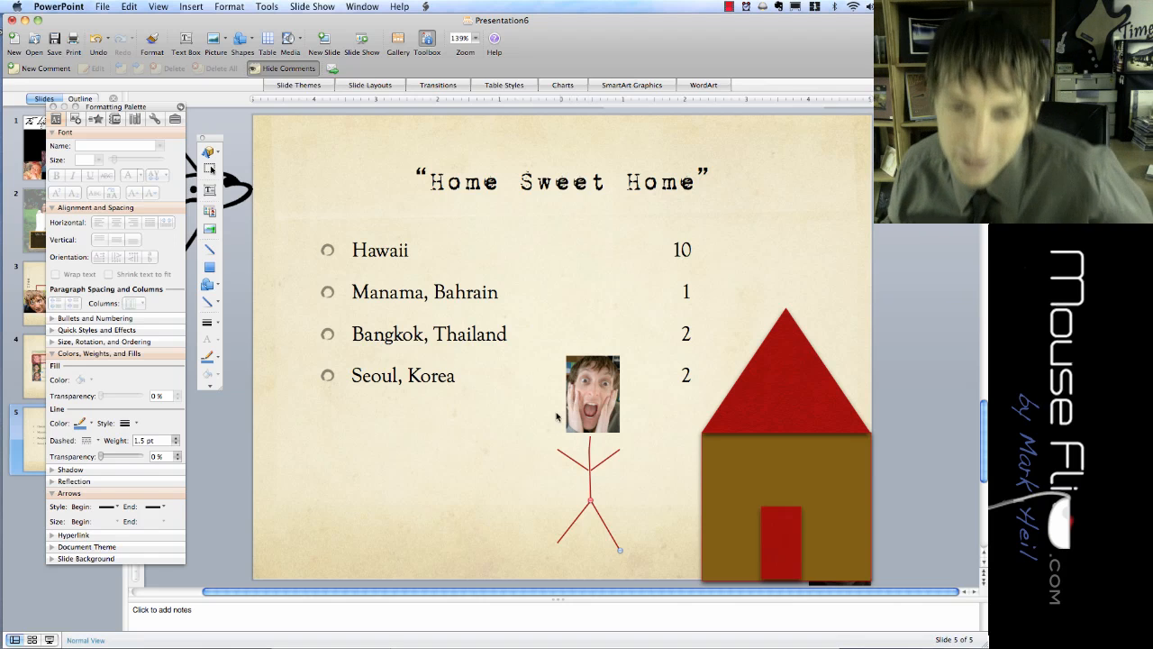
Redirect both arm lines so their outer ends reach up to the lower edge of the face photo
{"action": "left_click_drag", "start_coordinate": [559, 446], "coordinate": [601, 432]}
{"action": "left_click", "coordinate": [624, 490]}
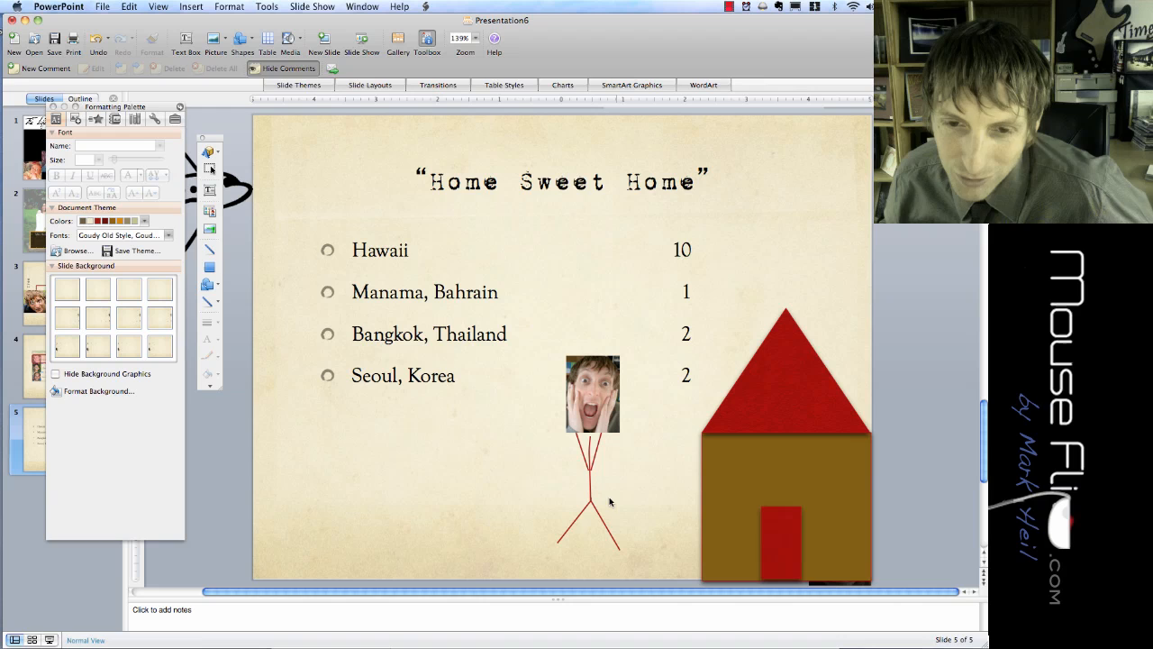
Try nudging the face photo slightly down toward the body line and back up to its place
{"action": "left_click", "coordinate": [592, 424]}
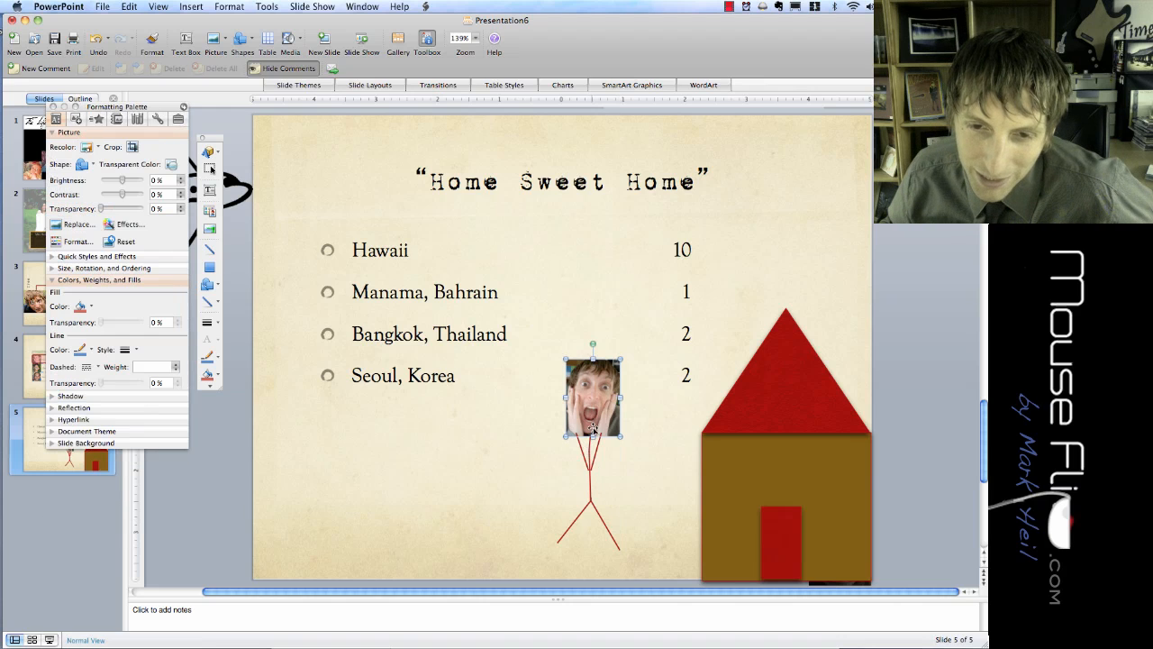
{"action": "left_click", "coordinate": [626, 486]}
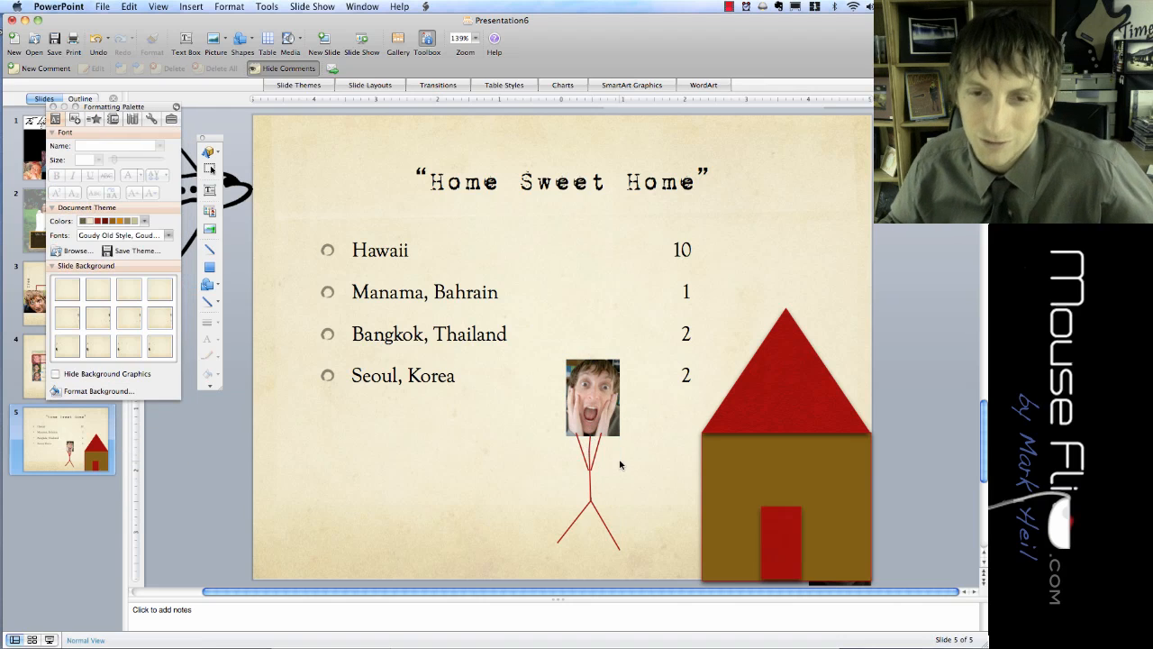
{"action": "left_click", "coordinate": [591, 425]}
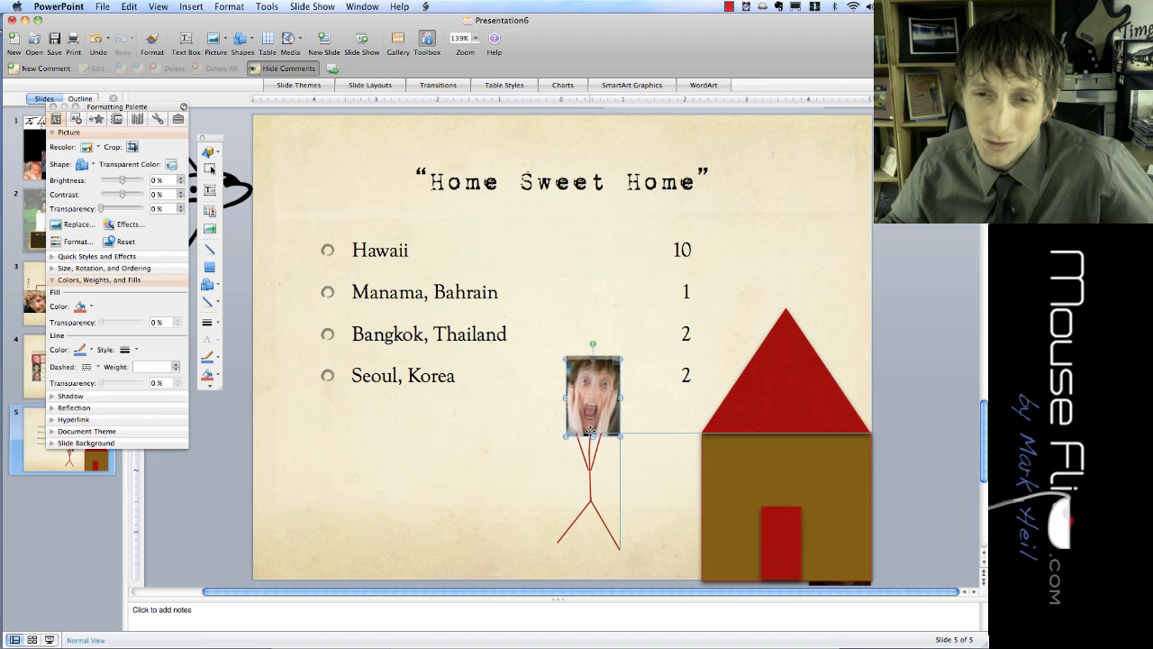
{"action": "left_click_drag", "start_coordinate": [590, 432], "coordinate": [590, 434]}
{"action": "left_click", "coordinate": [619, 470]}
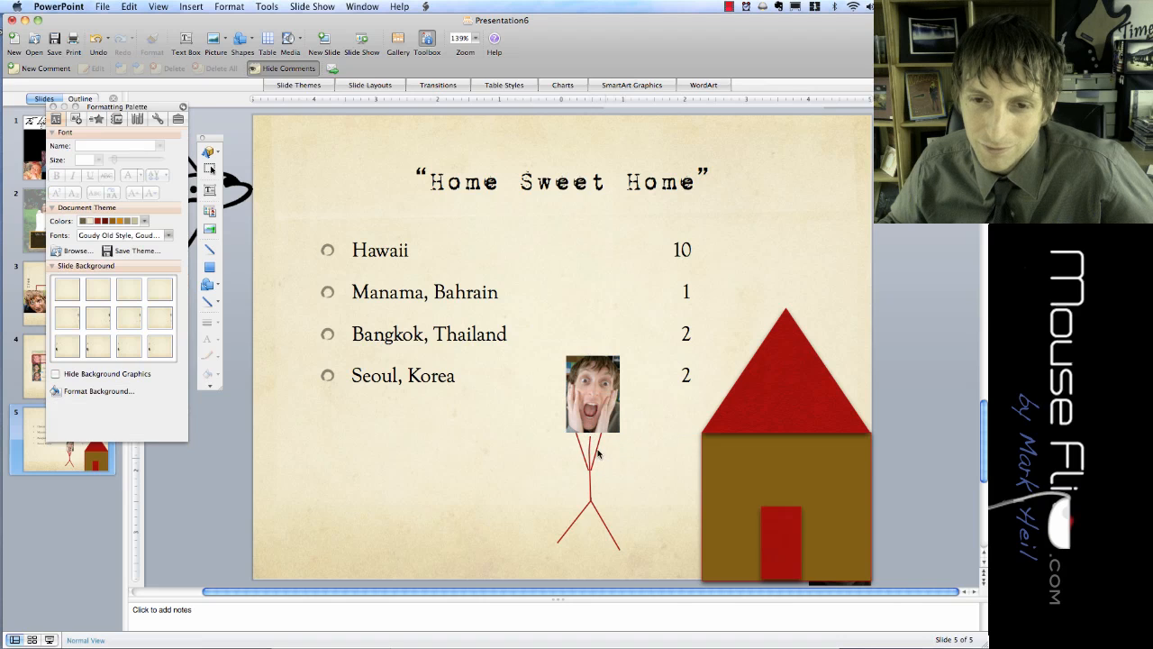
Extend the body line upward so that it meets the lower edge of the face photo
{"action": "left_click", "coordinate": [590, 441]}
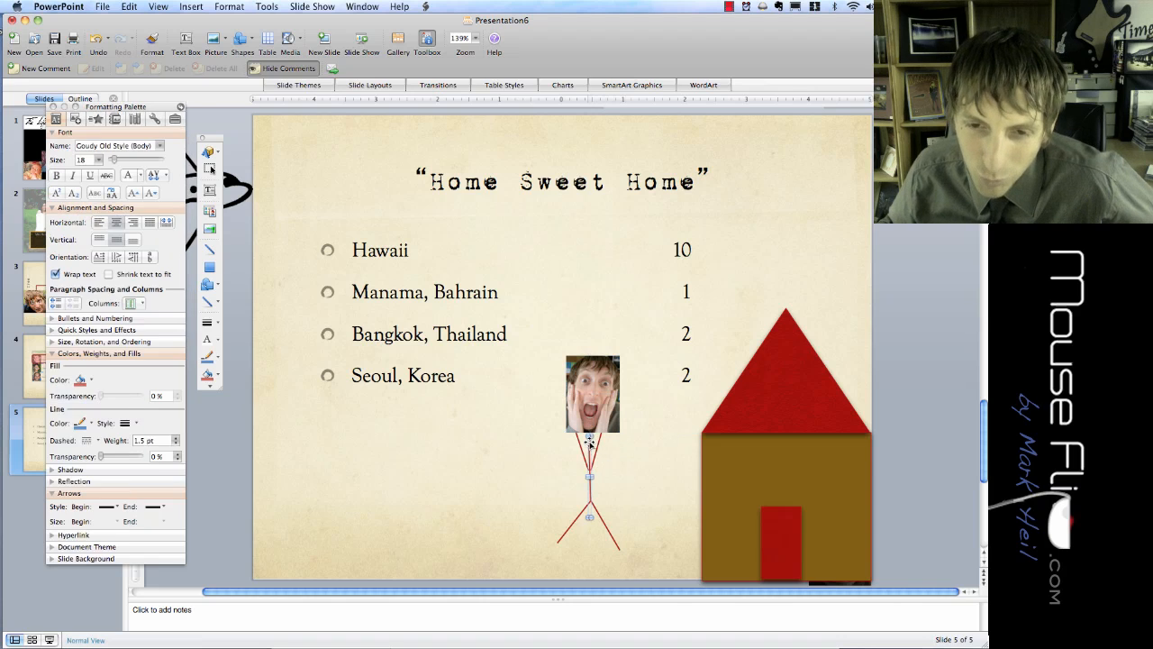
{"action": "left_click_drag", "start_coordinate": [590, 436], "coordinate": [589, 431]}
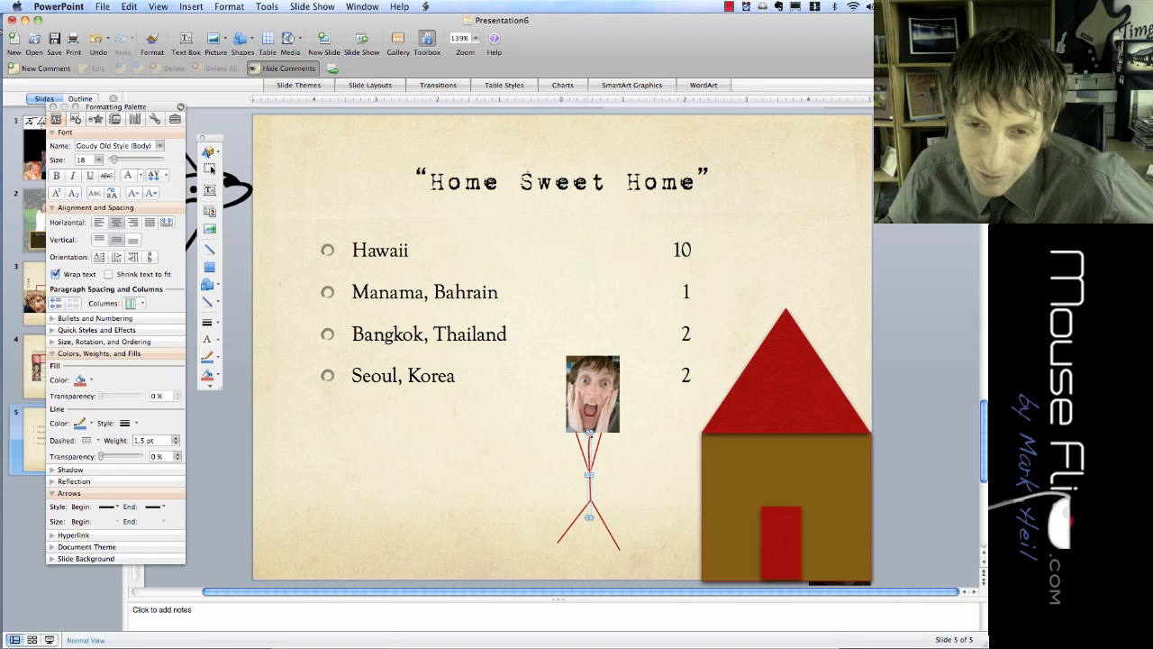
{"action": "left_click", "coordinate": [625, 489]}
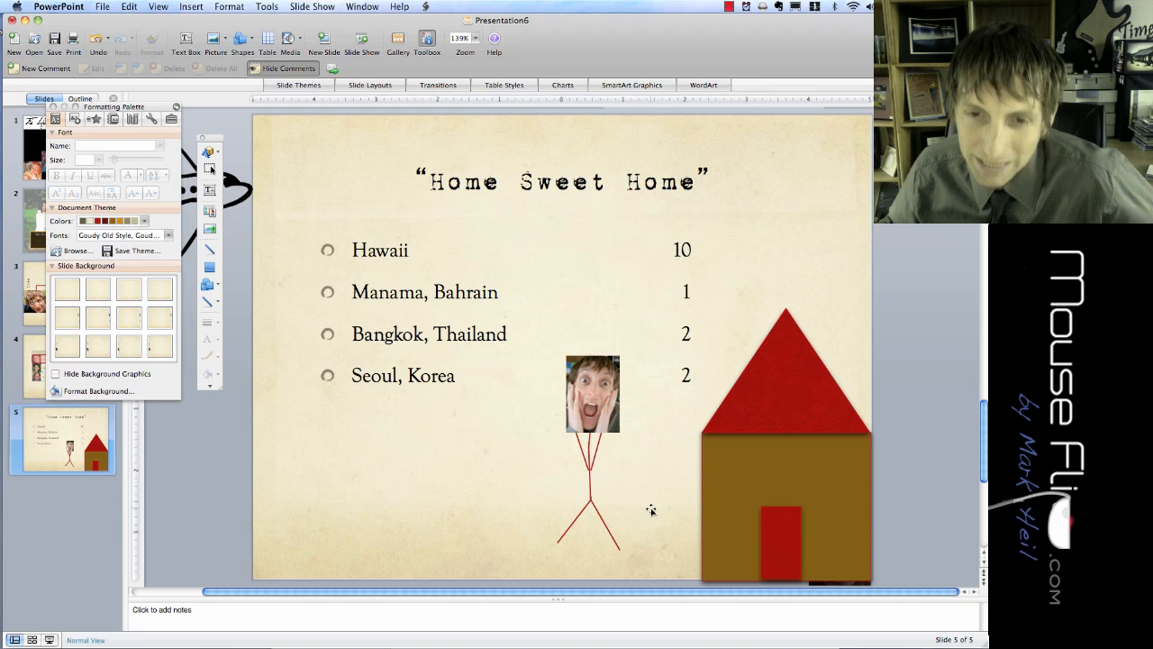
Try selecting the stick figure's legs, body, arms and face photo together one by one
{"action": "left_click", "coordinate": [606, 524]}
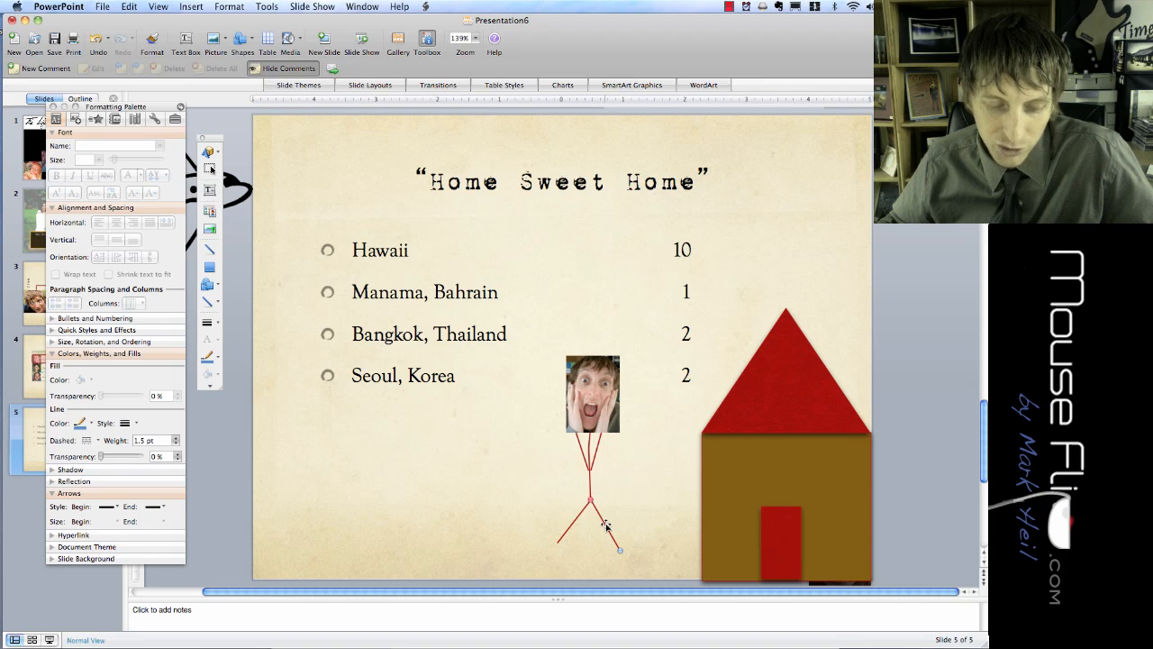
{"action": "left_click", "coordinate": [574, 517], "text": "shift"}
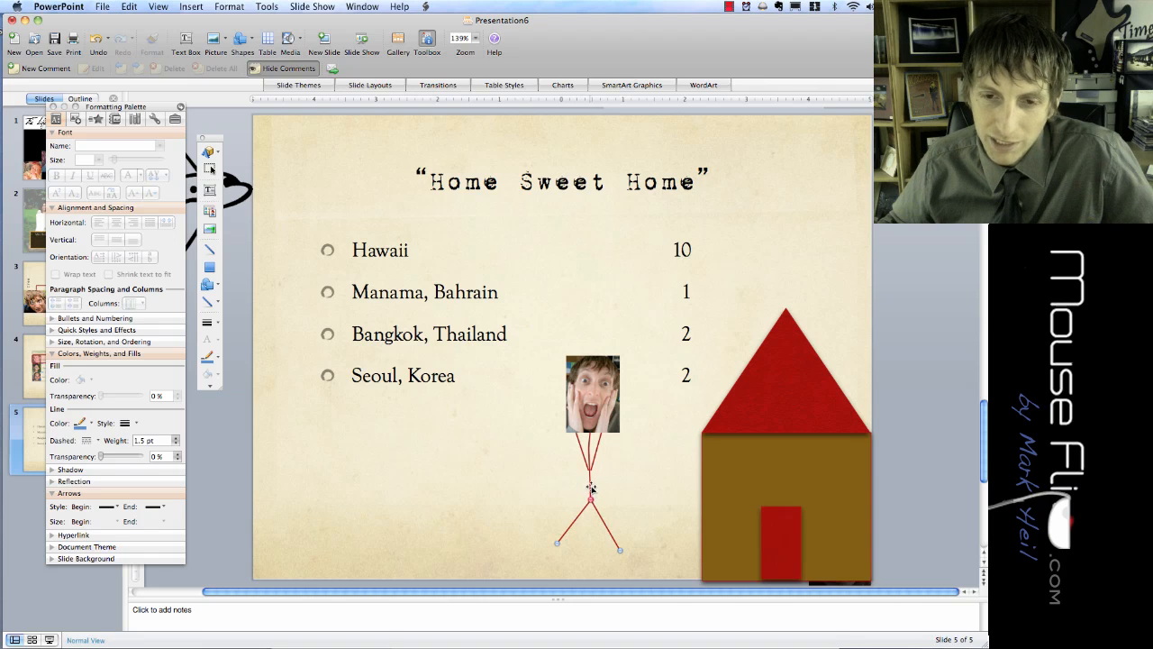
{"action": "left_click", "coordinate": [590, 486], "text": "shift"}
{"action": "left_click", "coordinate": [584, 459], "text": "shift"}
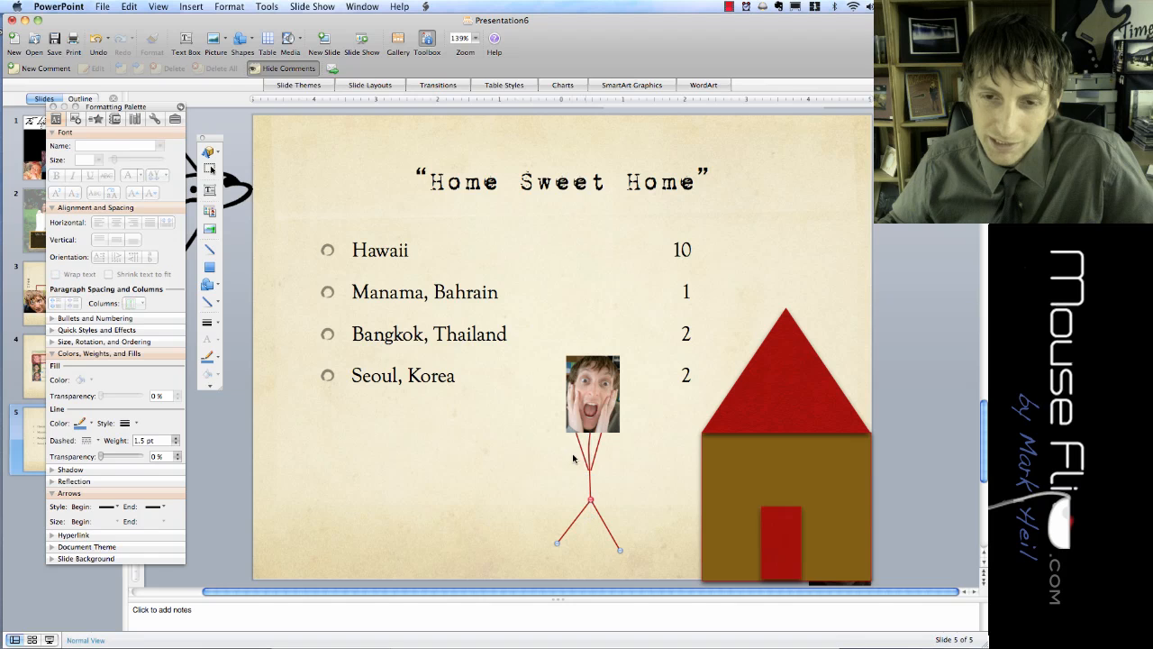
{"action": "left_click", "coordinate": [587, 456], "text": "shift"}
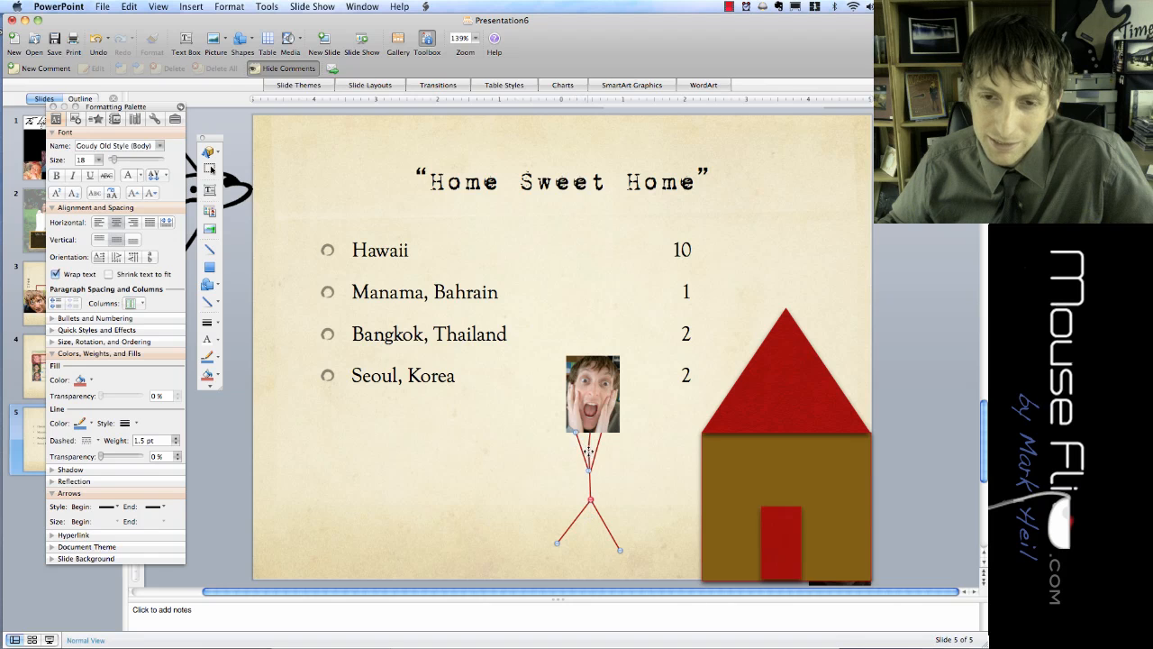
{"action": "left_click", "coordinate": [599, 396], "text": "shift"}
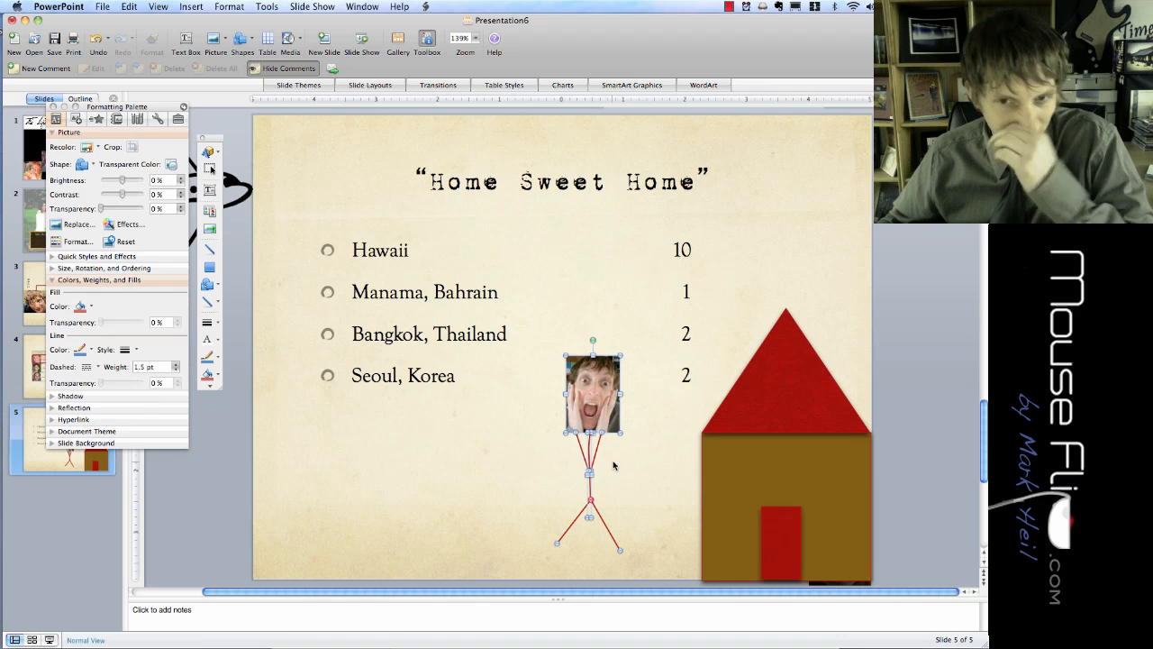
{"action": "left_click", "coordinate": [531, 446]}
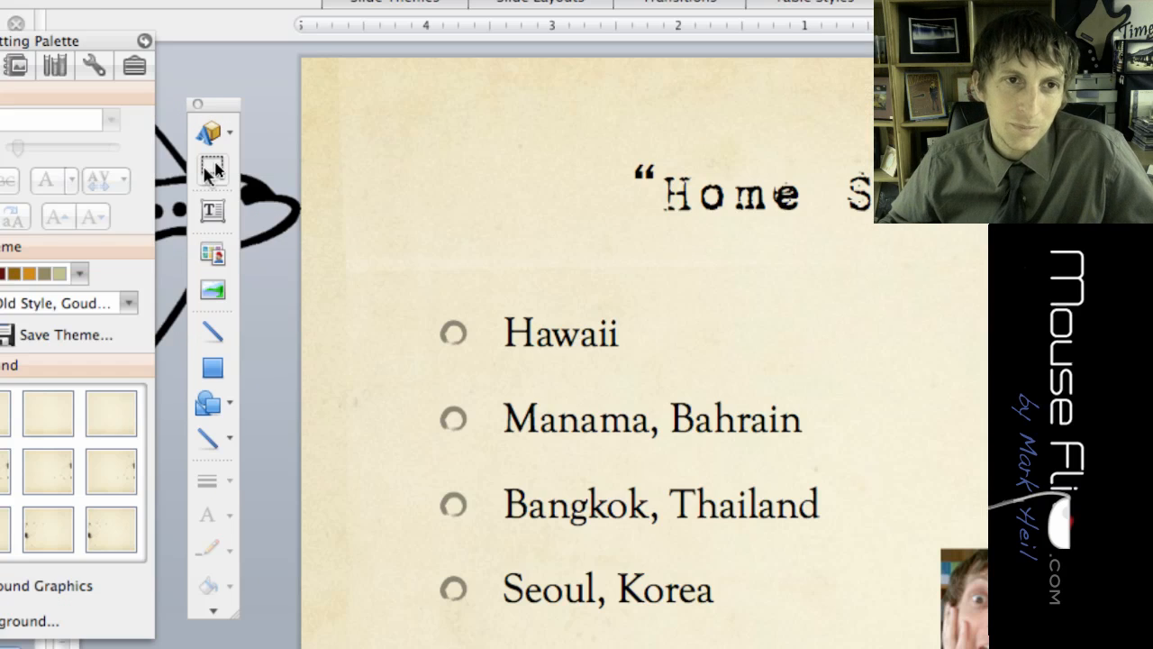
Select all the stick figure's lines with a selection box, add the face photo, and group everything
{"action": "left_click", "coordinate": [216, 172]}
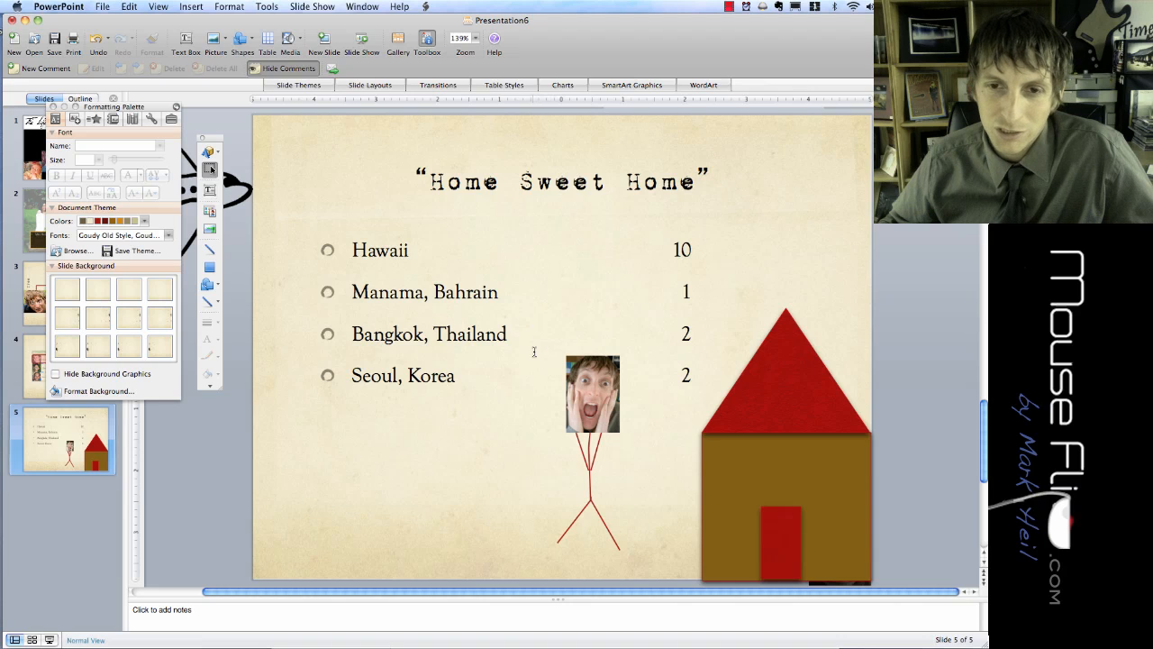
{"action": "left_click_drag", "start_coordinate": [622, 551], "coordinate": [628, 553]}
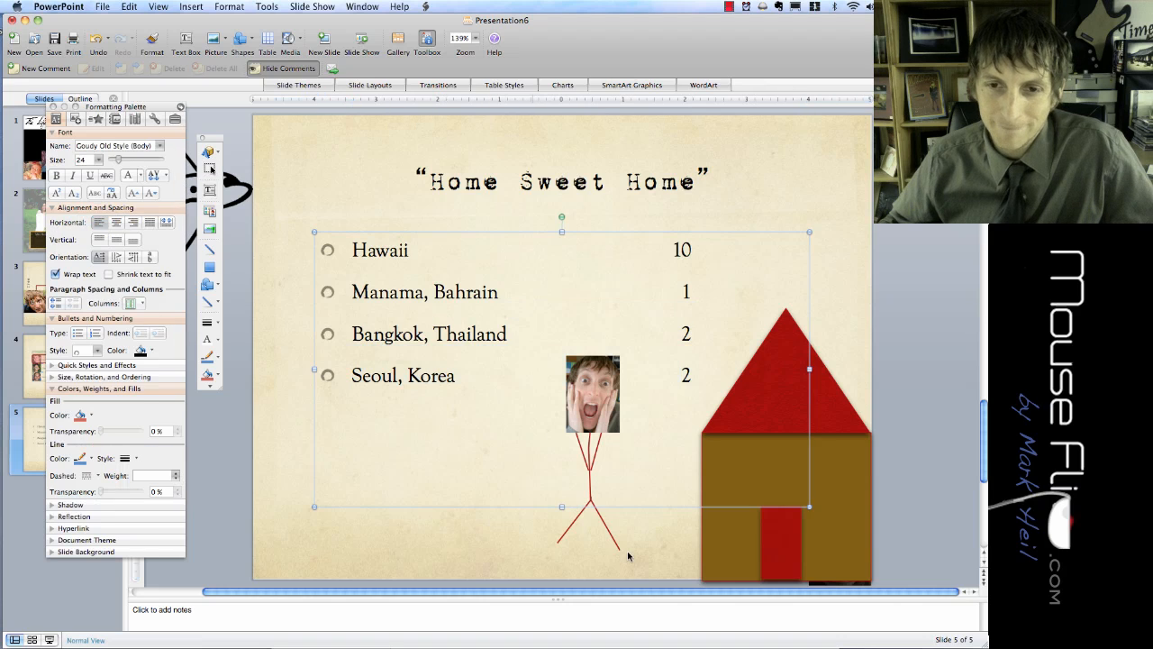
{"action": "left_click", "coordinate": [628, 558]}
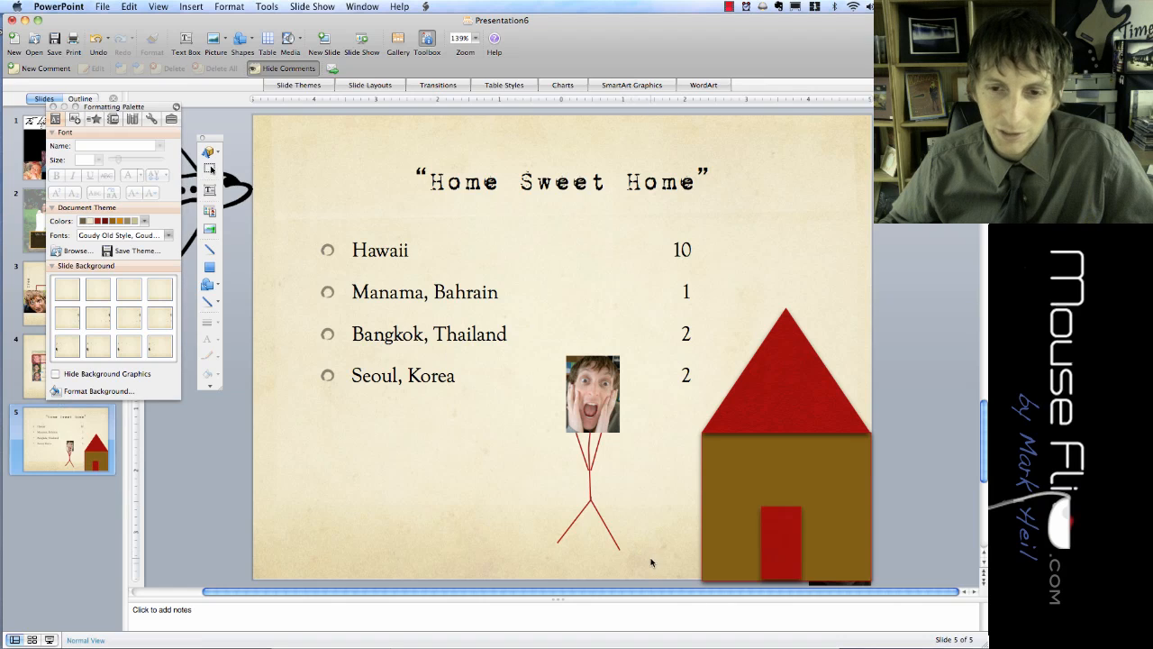
{"action": "left_click_drag", "start_coordinate": [644, 558], "coordinate": [554, 371]}
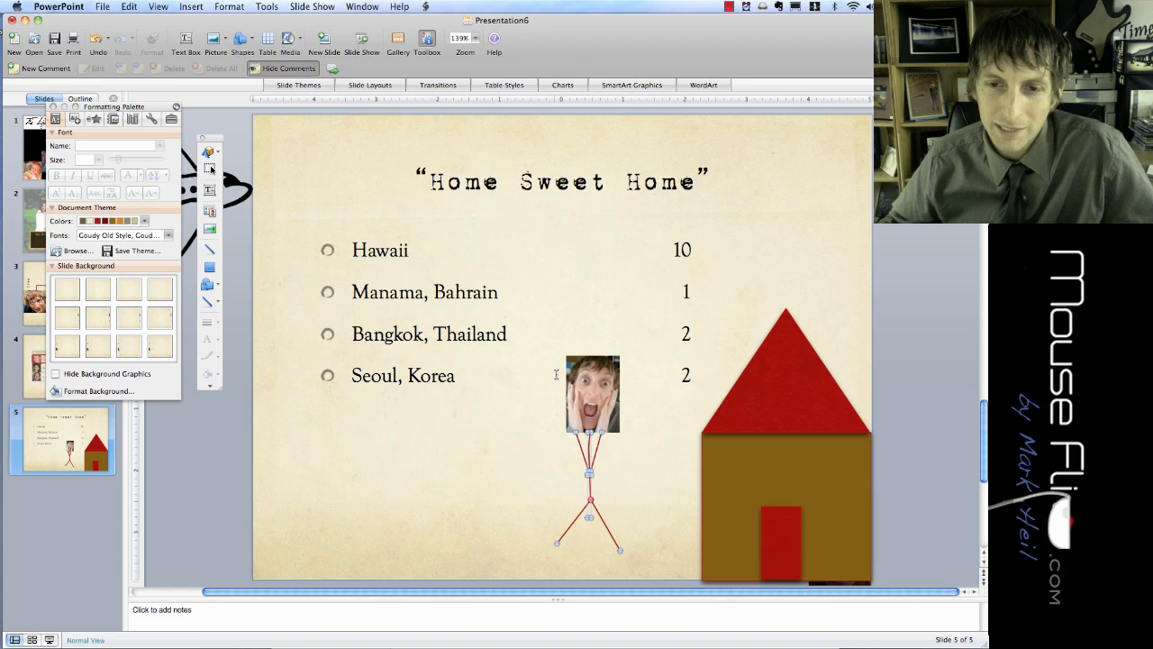
{"action": "left_click", "coordinate": [604, 414]}
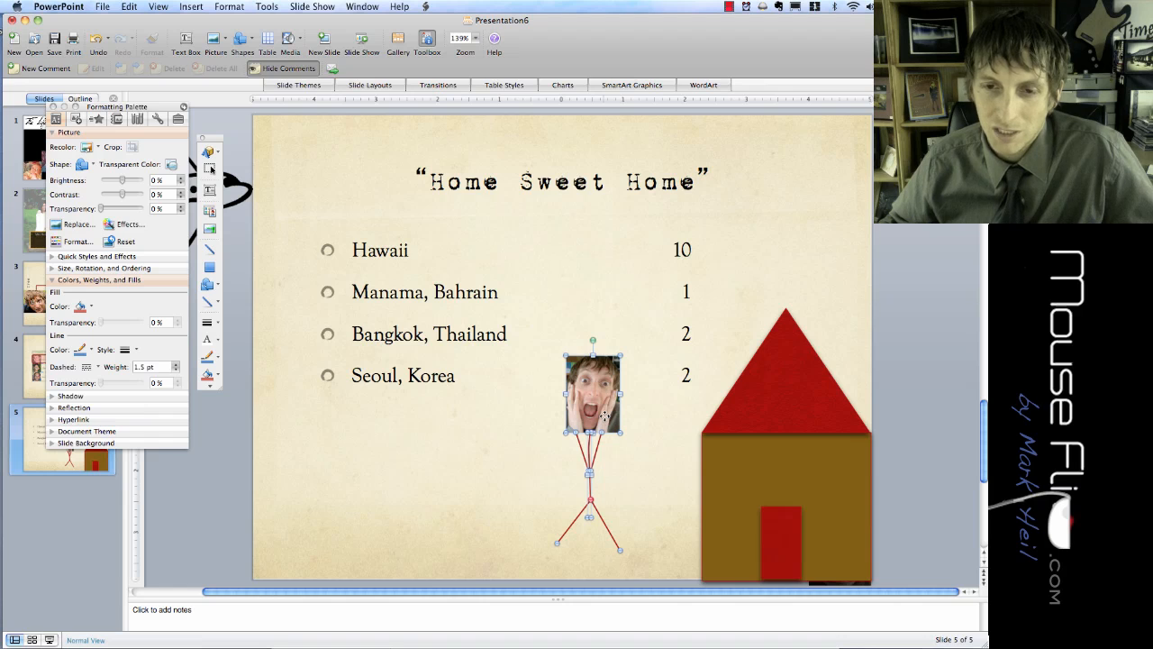
{"action": "right_click", "coordinate": [603, 414]}
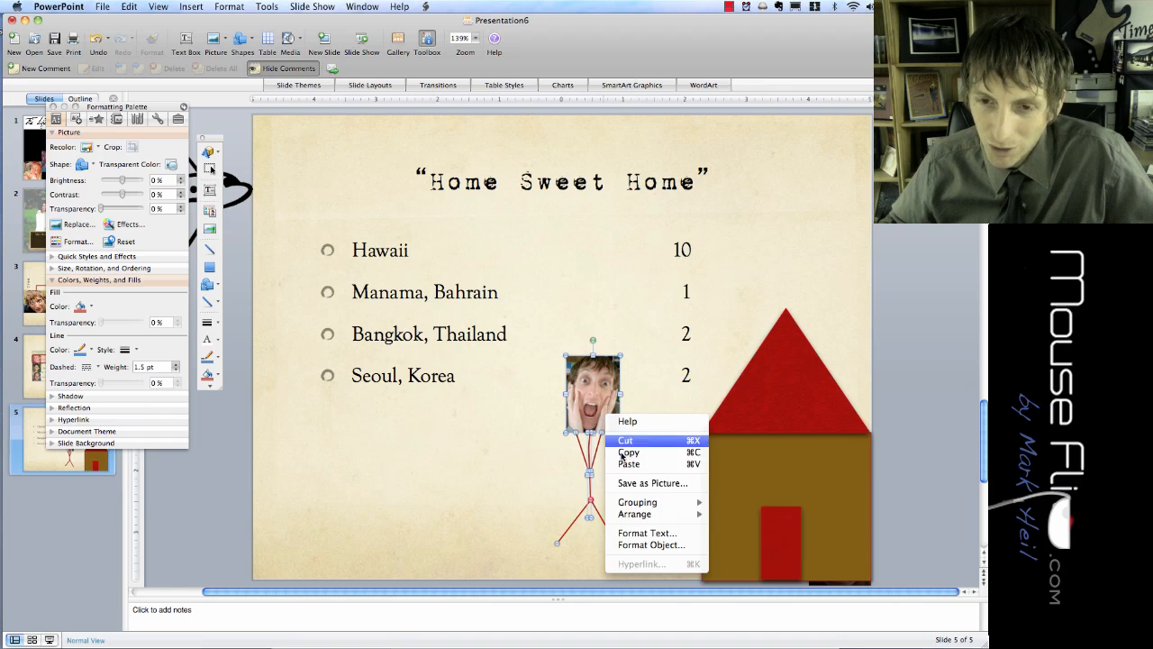
{"action": "left_click", "coordinate": [716, 502]}
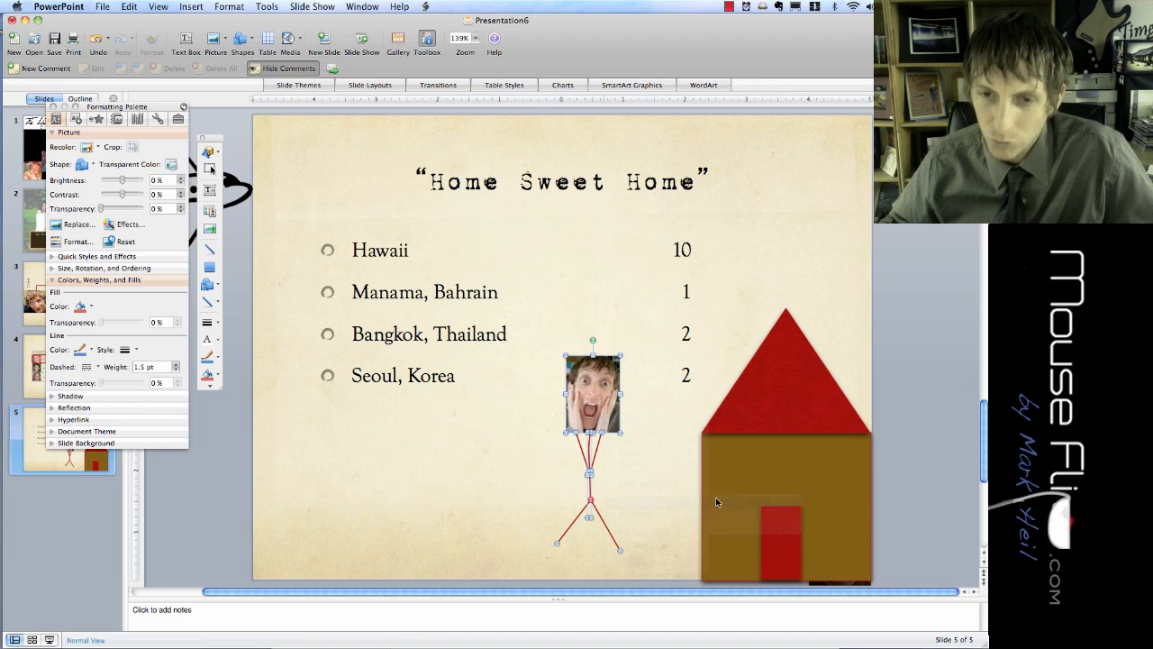
Try moving the grouped stick figure slightly left and tilting it clockwise, and undo the rotation
{"action": "left_click_drag", "start_coordinate": [587, 411], "coordinate": [563, 411]}
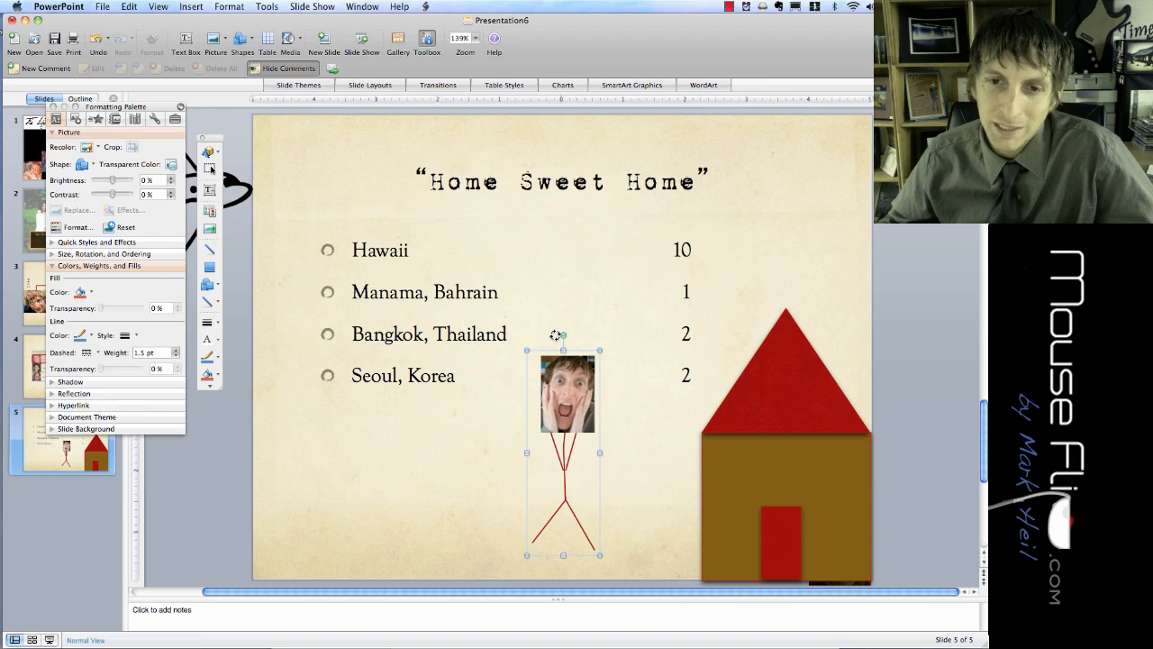
{"action": "mouse_move", "coordinate": [557, 335]}
{"action": "left_mouse_down"}
{"action": "mouse_move", "coordinate": [542, 339]}
{"action": "mouse_move", "coordinate": [575, 337]}
{"action": "mouse_move", "coordinate": [510, 385]}
{"action": "mouse_move", "coordinate": [563, 335]}
{"action": "mouse_move", "coordinate": [579, 337]}
{"action": "left_mouse_up"}
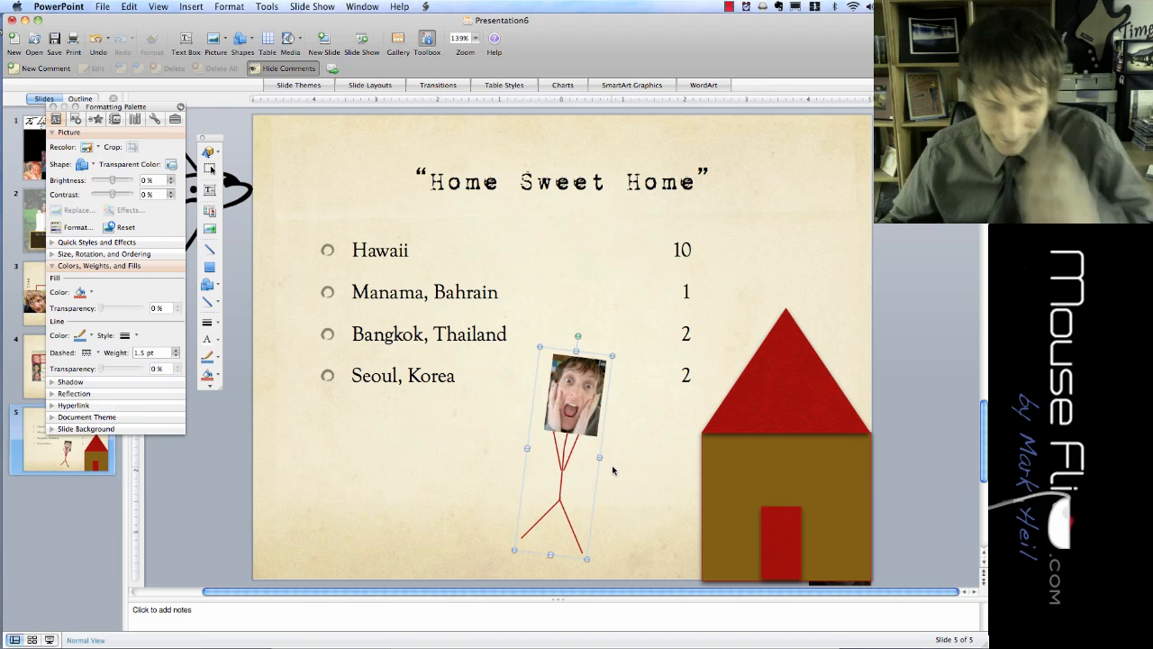
{"action": "key", "text": "super+z"}
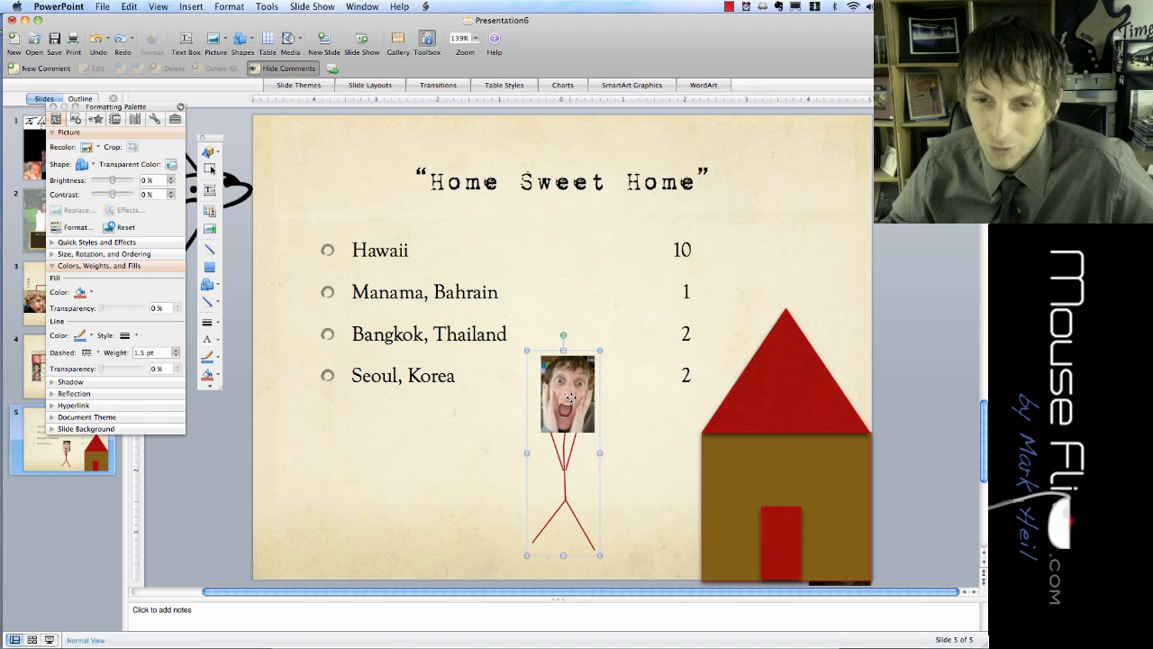
Move the grouped stick figure onto the house, centred over the door
{"action": "left_click_drag", "start_coordinate": [572, 397], "coordinate": [771, 416]}
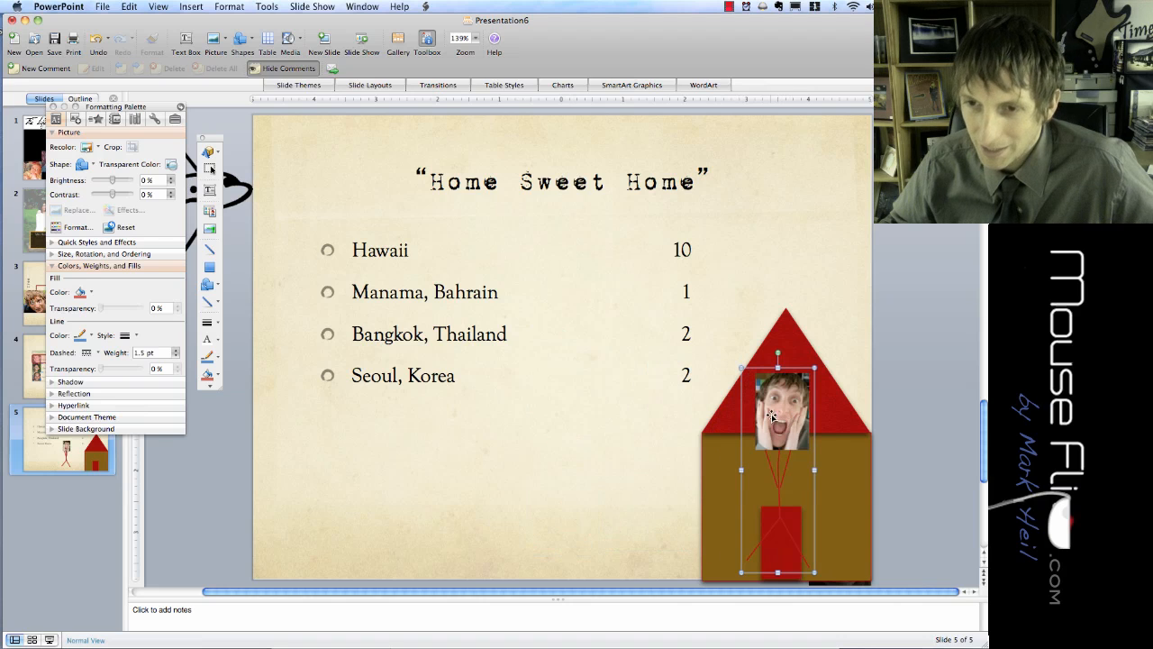
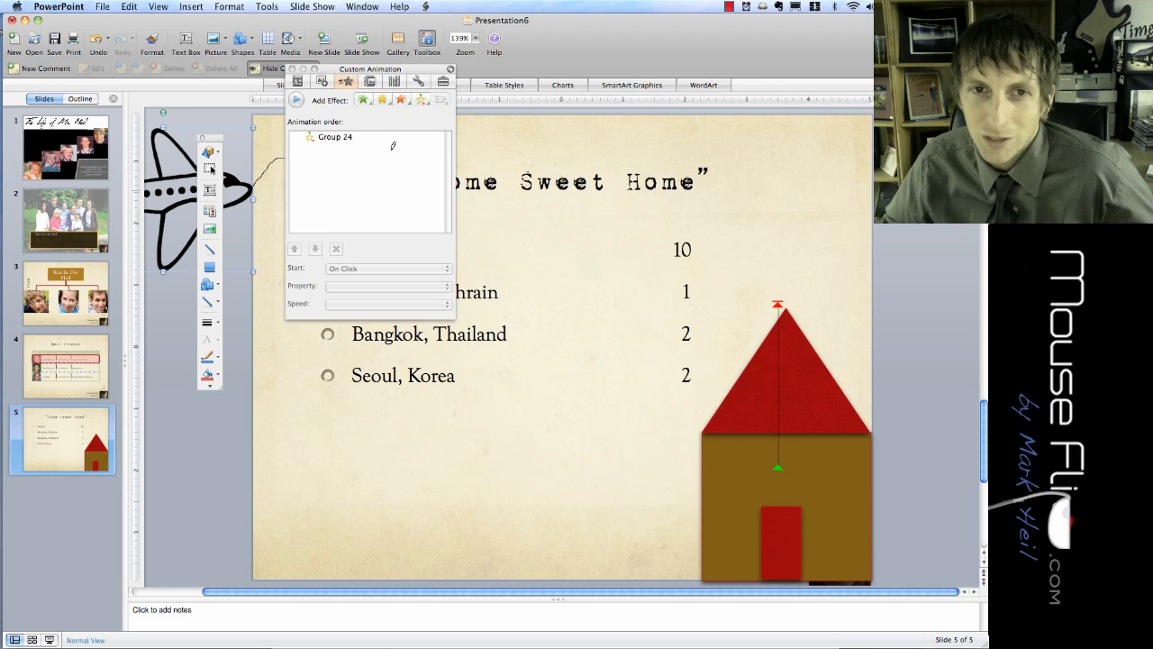
Draw a freehand motion path from the airplane across the slide to the house's roof, and bring the airplane to the front
{"action": "mouse_move", "coordinate": [428, 132]}
{"action": "left_mouse_down"}
{"action": "mouse_move", "coordinate": [481, 117]}
{"action": "mouse_move", "coordinate": [496, 134]}
{"action": "mouse_move", "coordinate": [468, 230]}
{"action": "mouse_move", "coordinate": [479, 257]}
{"action": "mouse_move", "coordinate": [527, 257]}
{"action": "mouse_move", "coordinate": [553, 241]}
{"action": "mouse_move", "coordinate": [619, 173]}
{"action": "mouse_move", "coordinate": [681, 285]}
{"action": "mouse_move", "coordinate": [745, 360]}
{"action": "mouse_move", "coordinate": [803, 374]}
{"action": "left_mouse_up"}
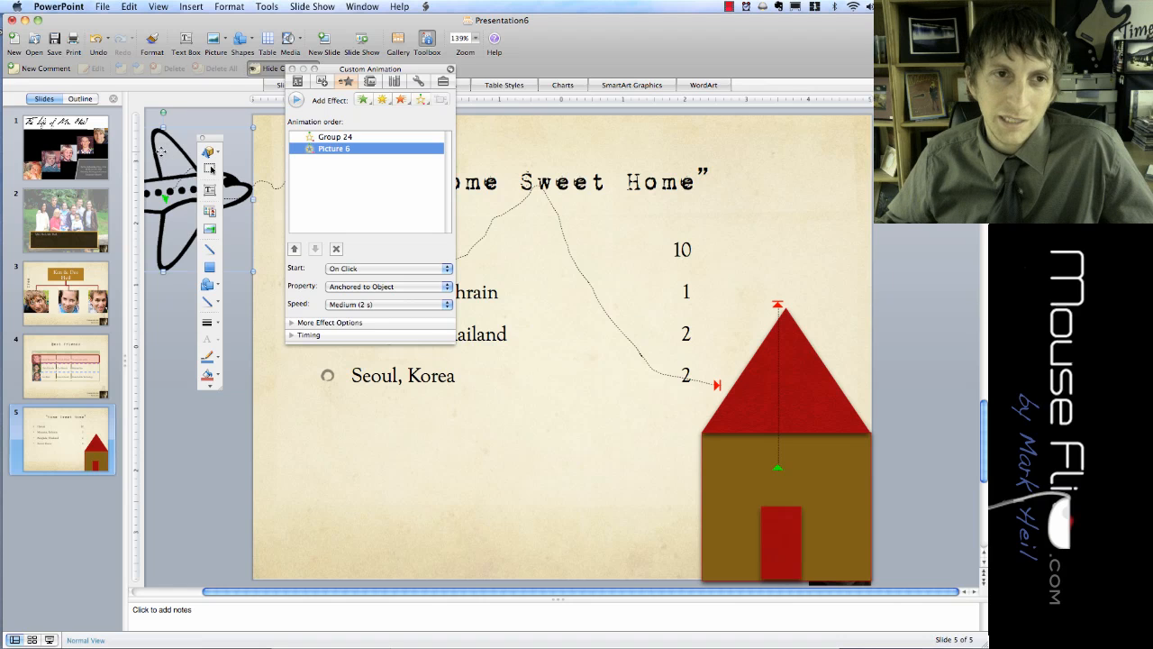
{"action": "right_click", "coordinate": [160, 150]}
{"action": "mouse_move", "coordinate": [216, 262]}
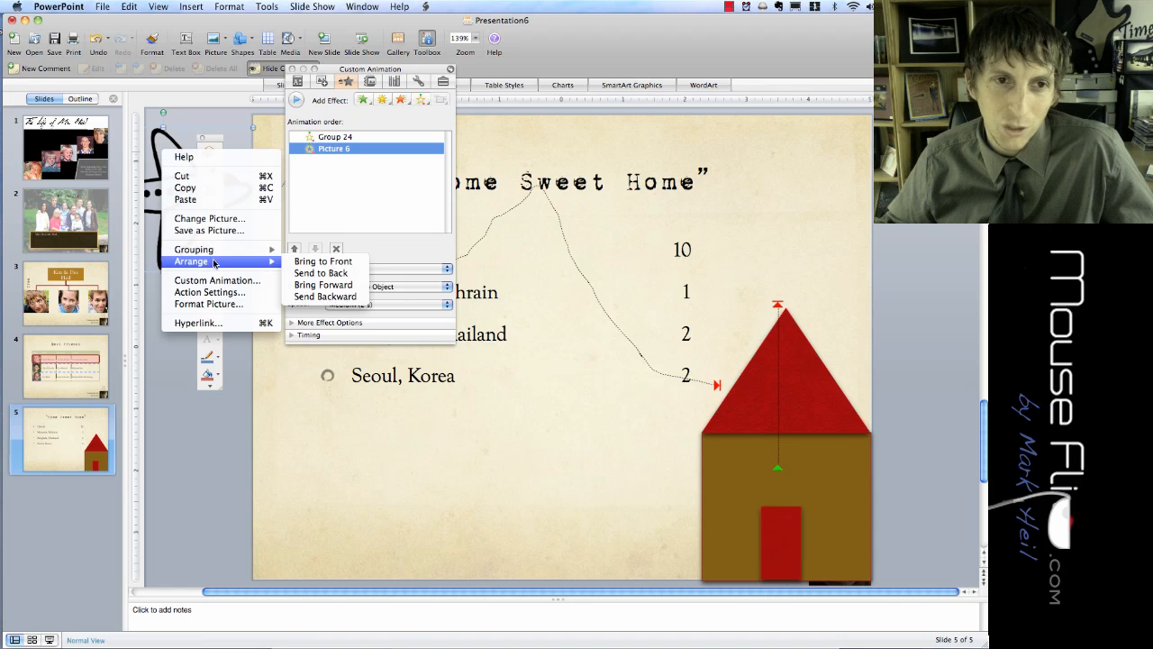
{"action": "left_click", "coordinate": [302, 261]}
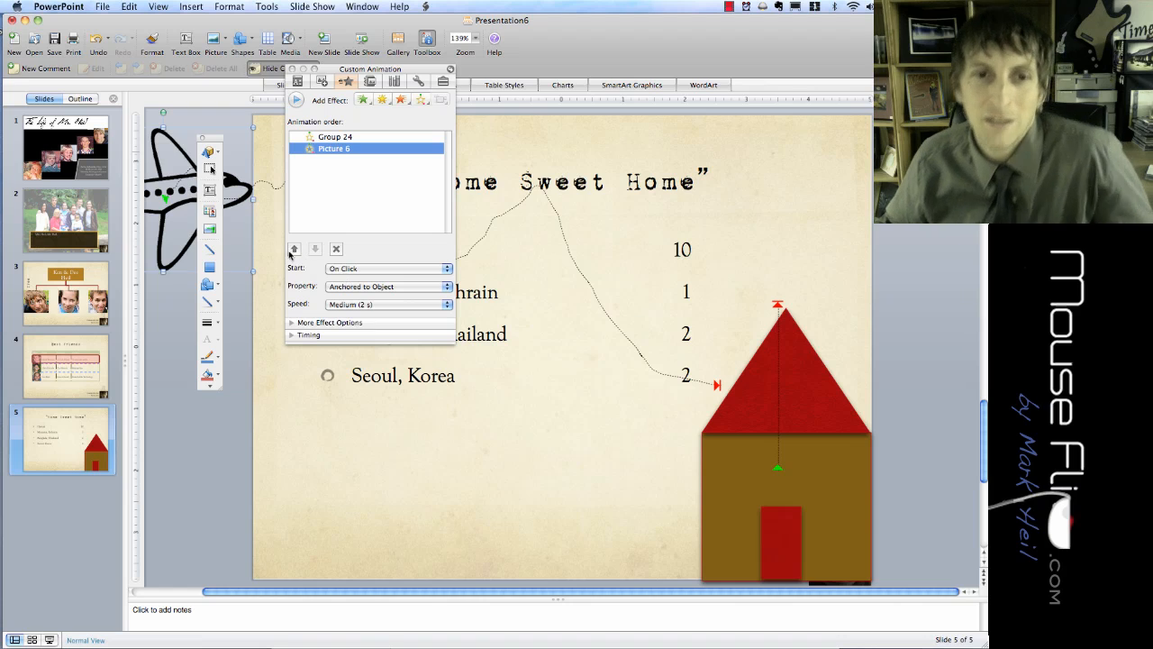
Add the Spinner exit effect to the house's red triangular roof
{"action": "left_click", "coordinate": [789, 389]}
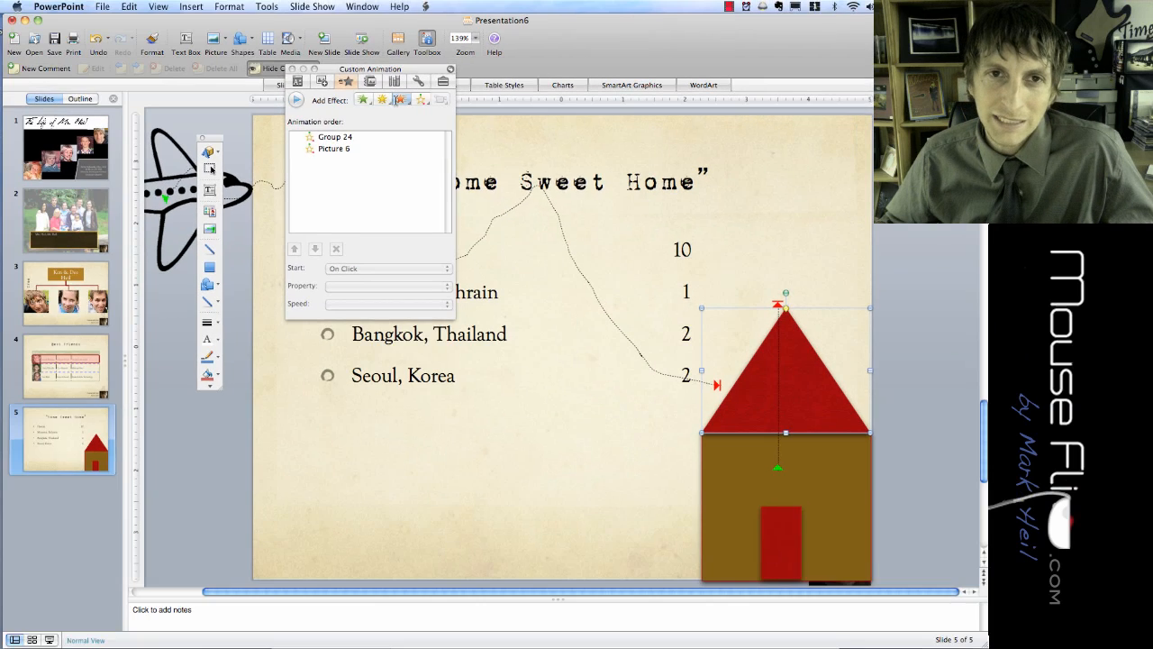
{"action": "left_click", "coordinate": [396, 100]}
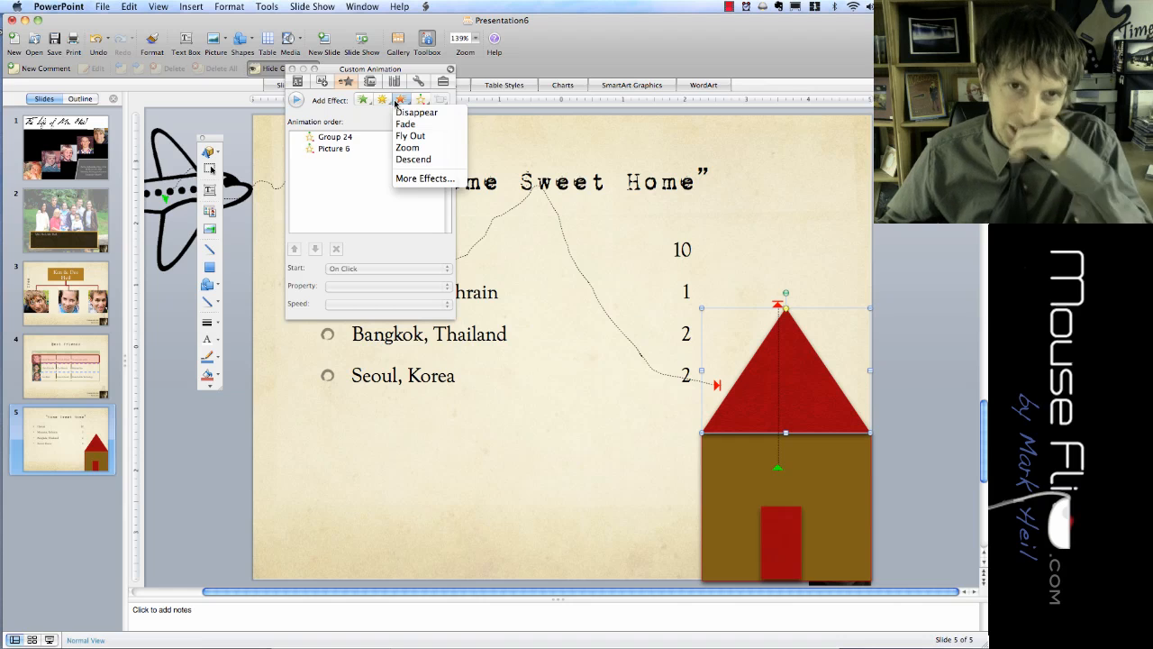
{"action": "left_click", "coordinate": [415, 179]}
{"action": "scroll", "coordinate": [439, 188], "scroll_direction": "down", "scroll_amount": 5}
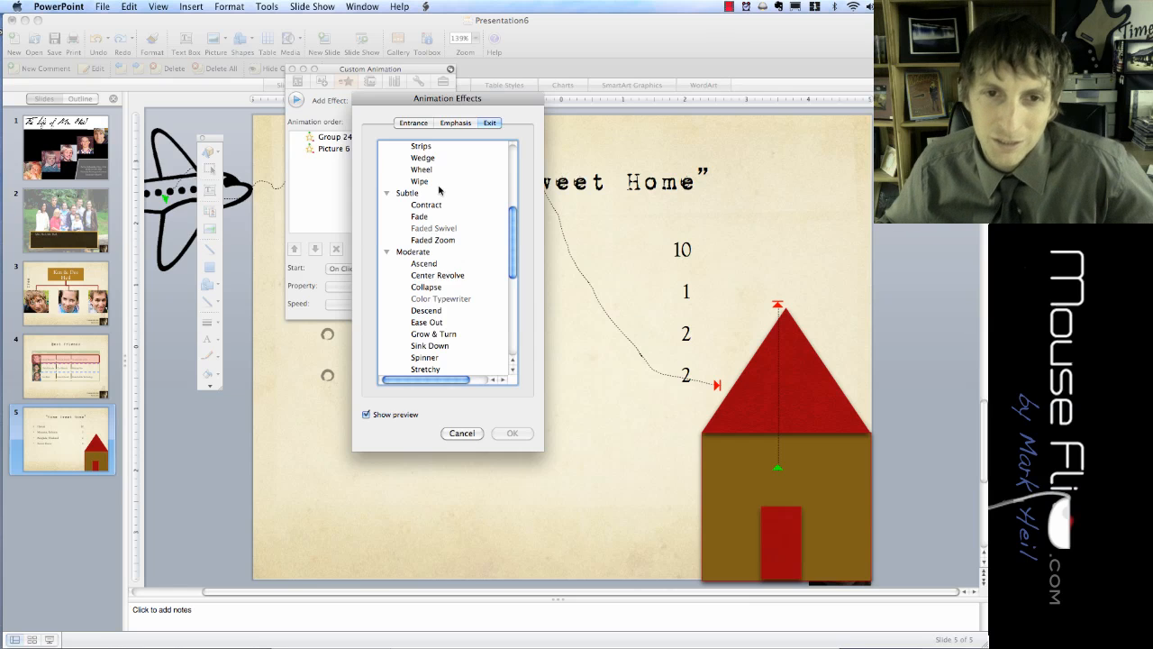
{"action": "scroll", "coordinate": [439, 189], "scroll_direction": "down", "scroll_amount": 5}
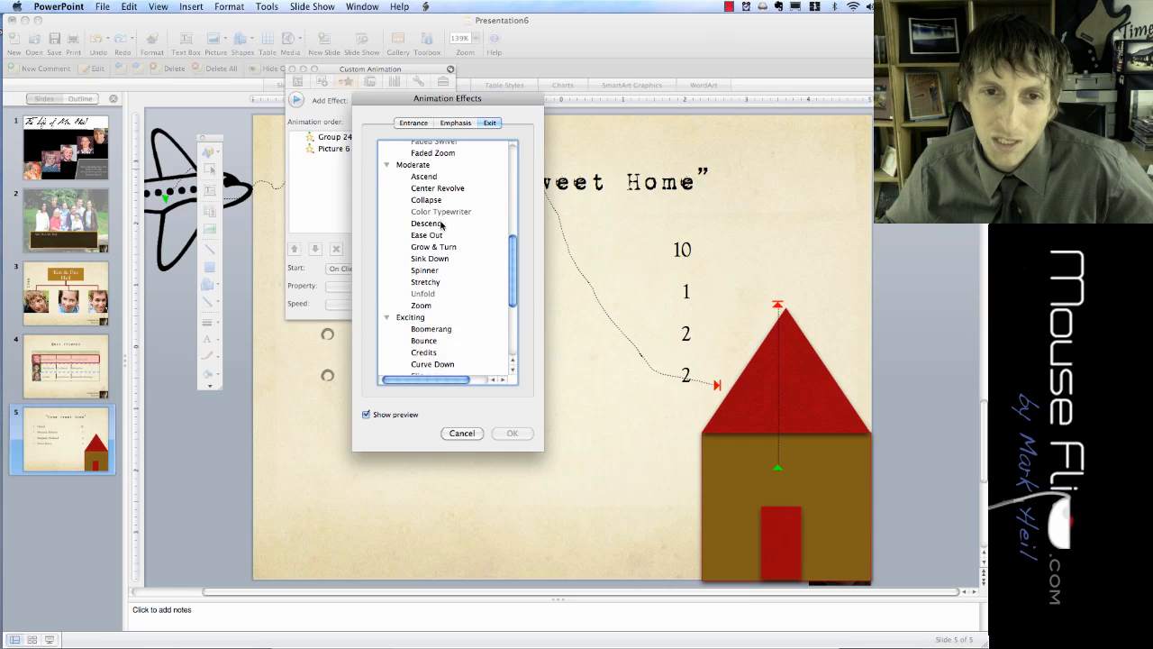
{"action": "scroll", "coordinate": [439, 242], "scroll_direction": "down", "scroll_amount": 1}
{"action": "left_click", "coordinate": [437, 258]}
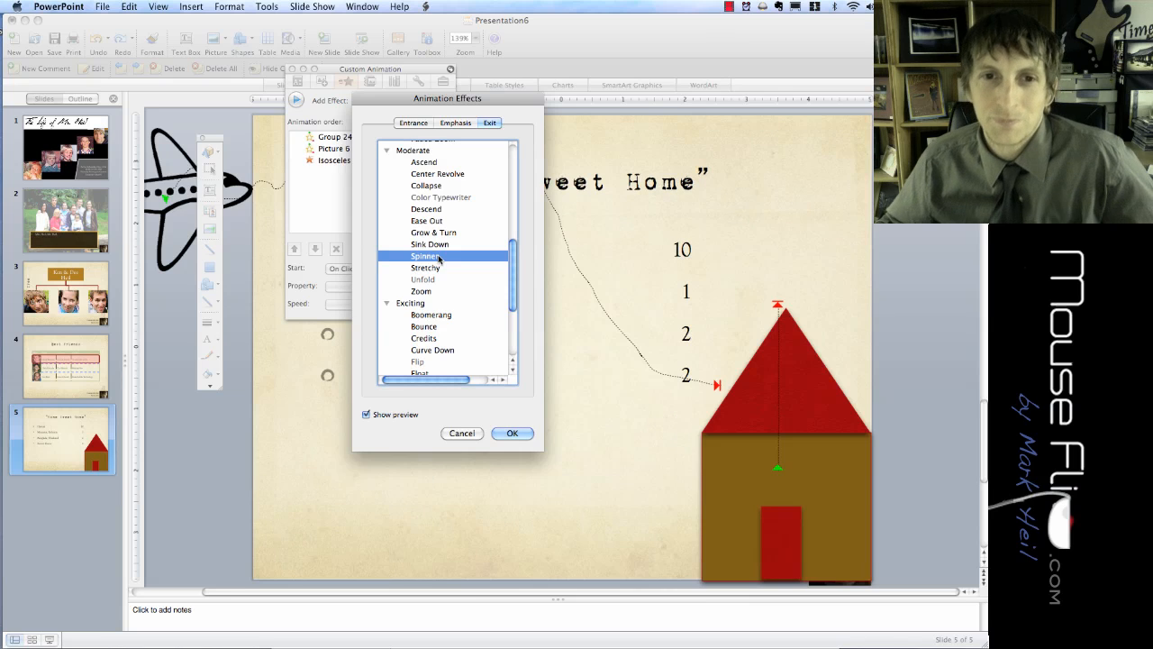
{"action": "left_click", "coordinate": [514, 435]}
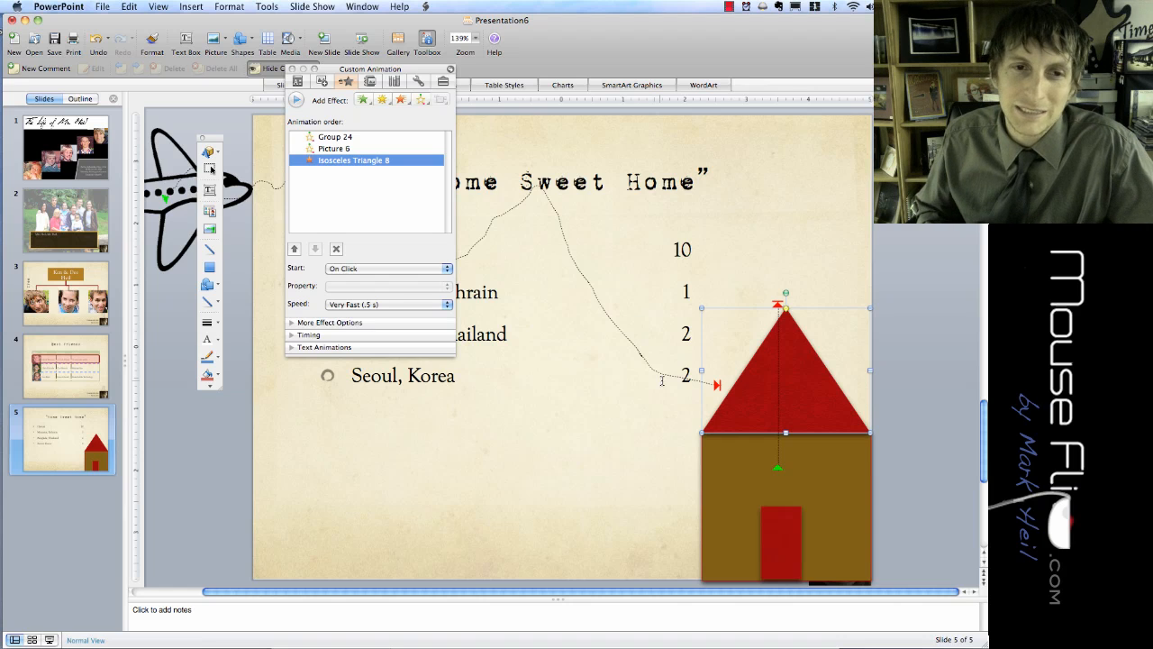
Switch to Firefox and preview the Mosquito sound on the Partners In Rhyme airplane sounds page, checking how its download link can be saved
{"action": "key", "text": "super+Tab"}
{"action": "key", "text": "super+Tab"}
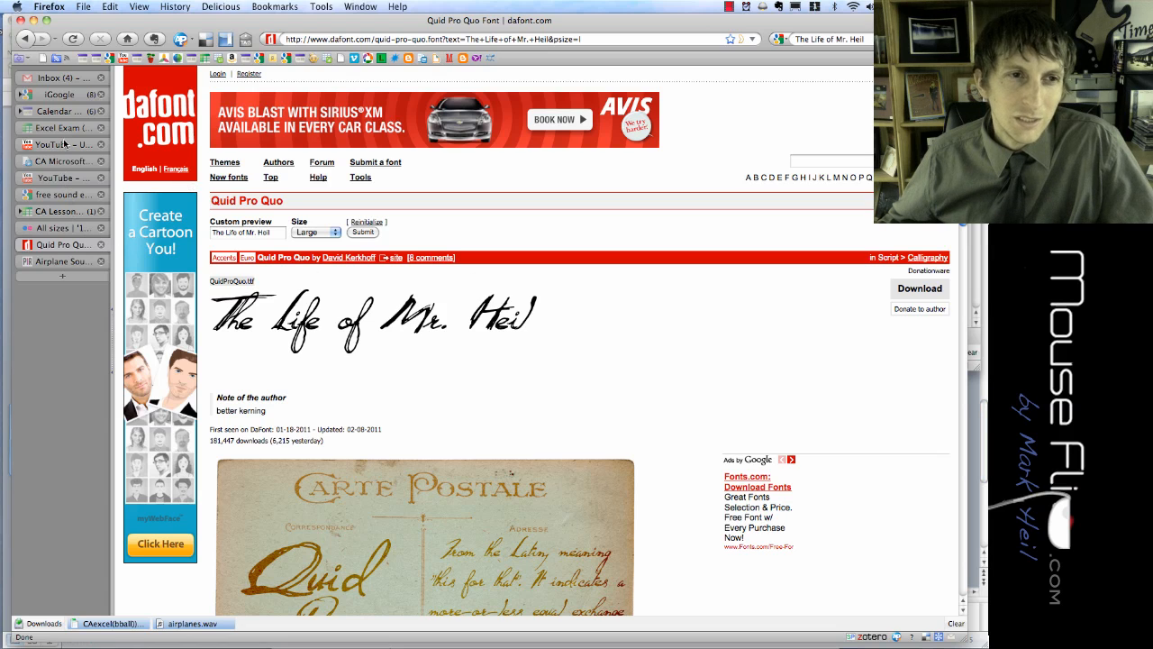
{"action": "left_click", "coordinate": [51, 261]}
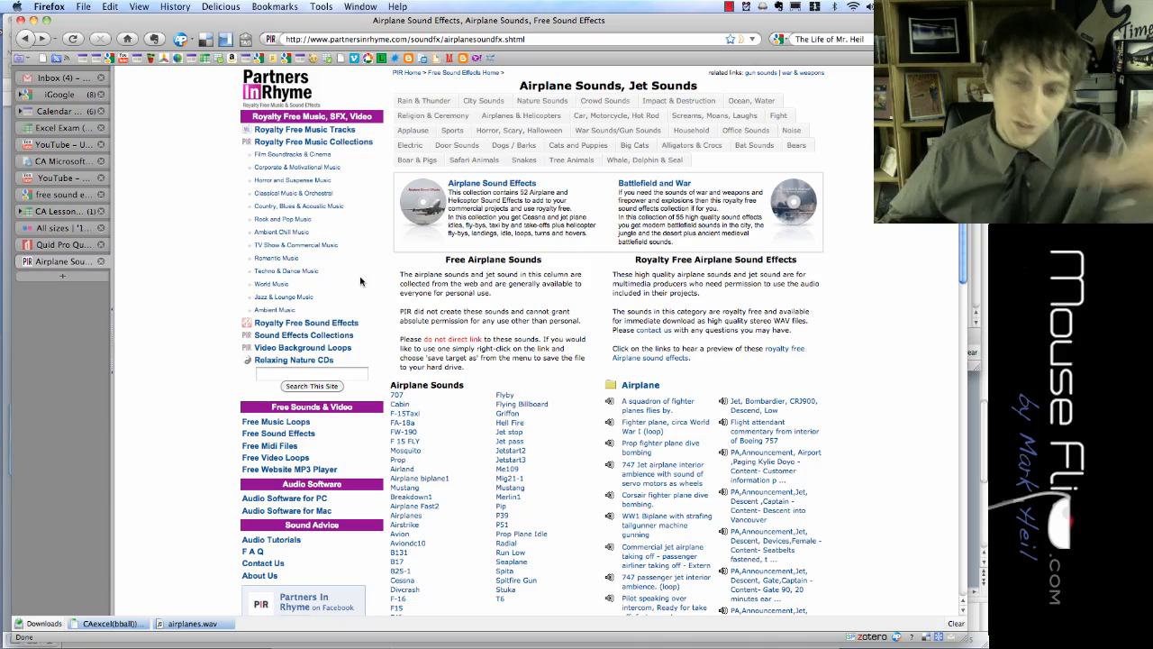
{"action": "scroll", "coordinate": [440, 309], "scroll_direction": "down", "scroll_amount": 5}
{"action": "scroll", "coordinate": [440, 306], "scroll_direction": "up", "scroll_amount": 2}
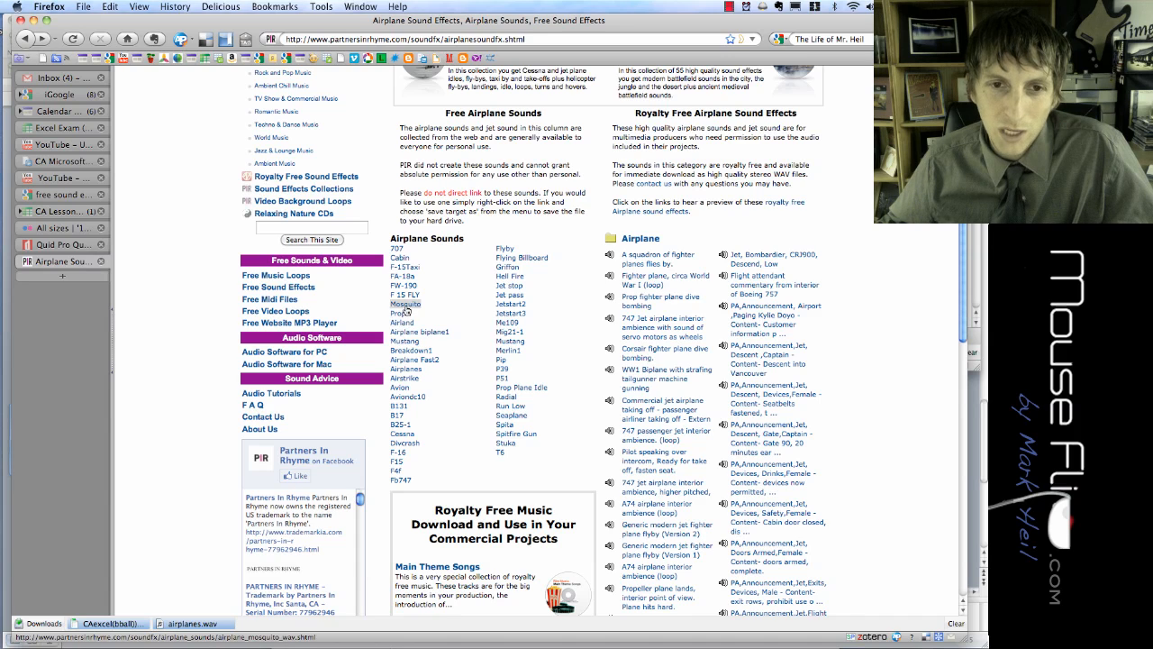
{"action": "left_click", "coordinate": [405, 306]}
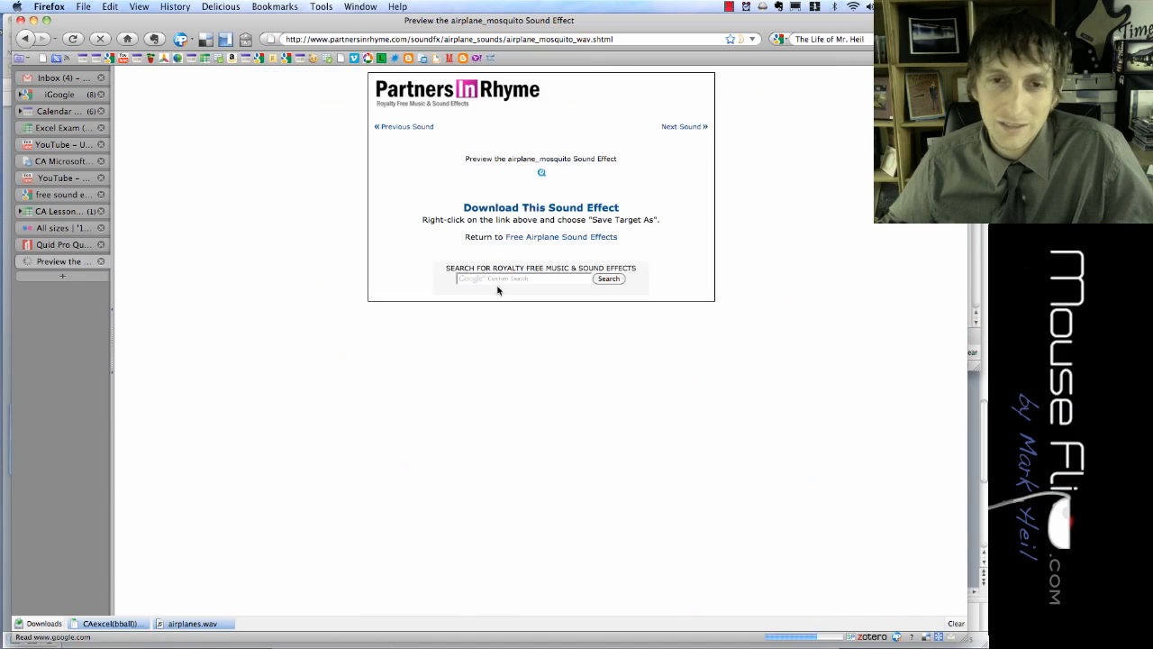
{"action": "right_click", "coordinate": [492, 209]}
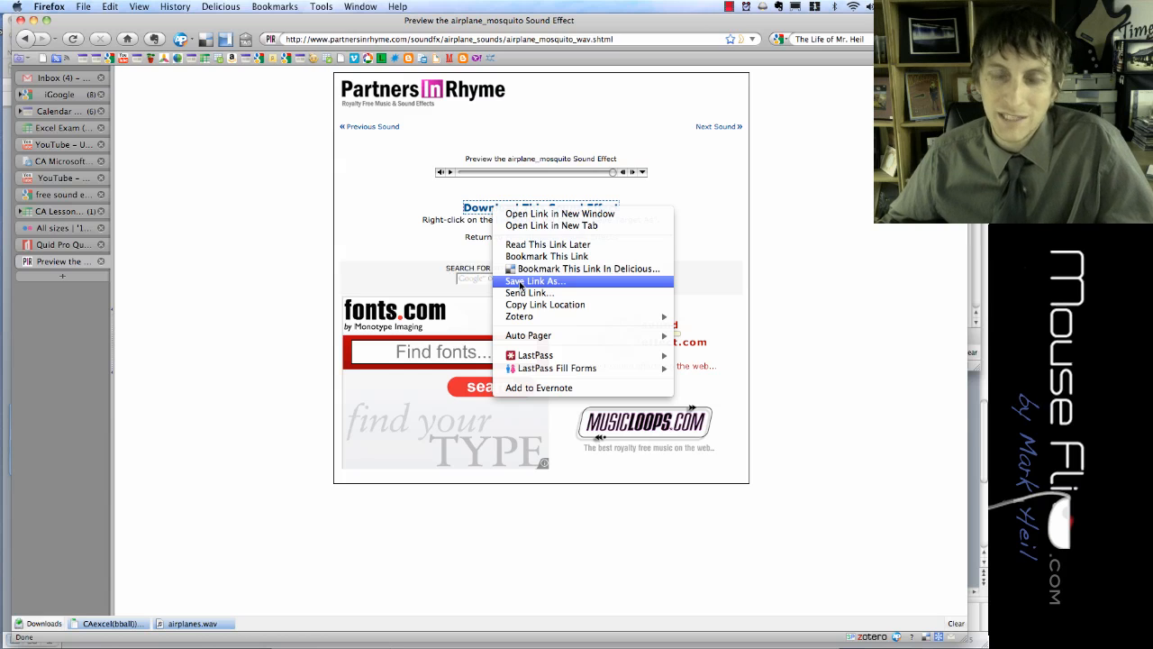
{"action": "key", "text": "Escape"}
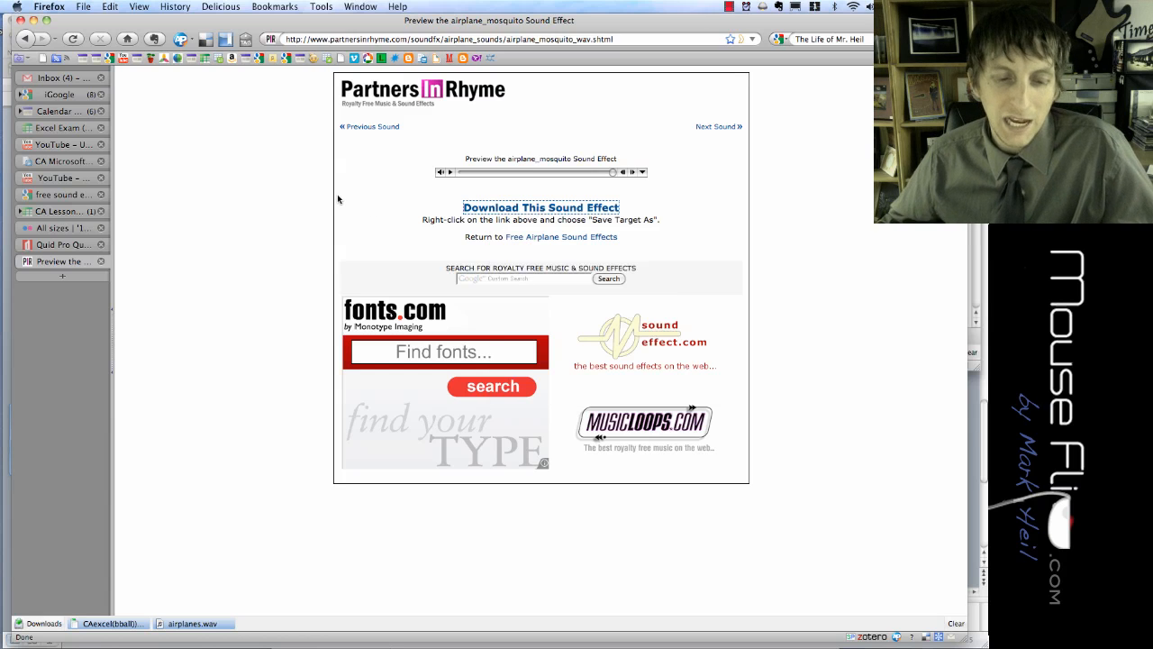
Switch back to PowerPoint and insert the sound file "a airplanes.wav" from the aaphotos folder, set to start automatically
{"action": "key", "text": "super+Tab"}
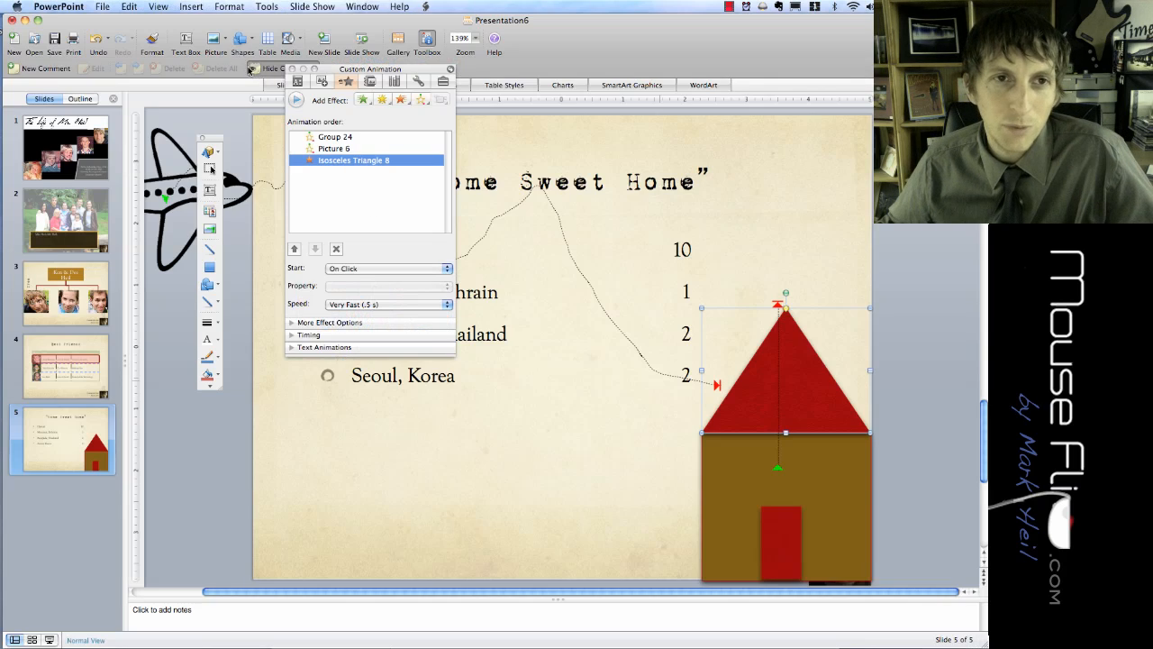
{"action": "left_click", "coordinate": [191, 6]}
{"action": "mouse_move", "coordinate": [264, 245]}
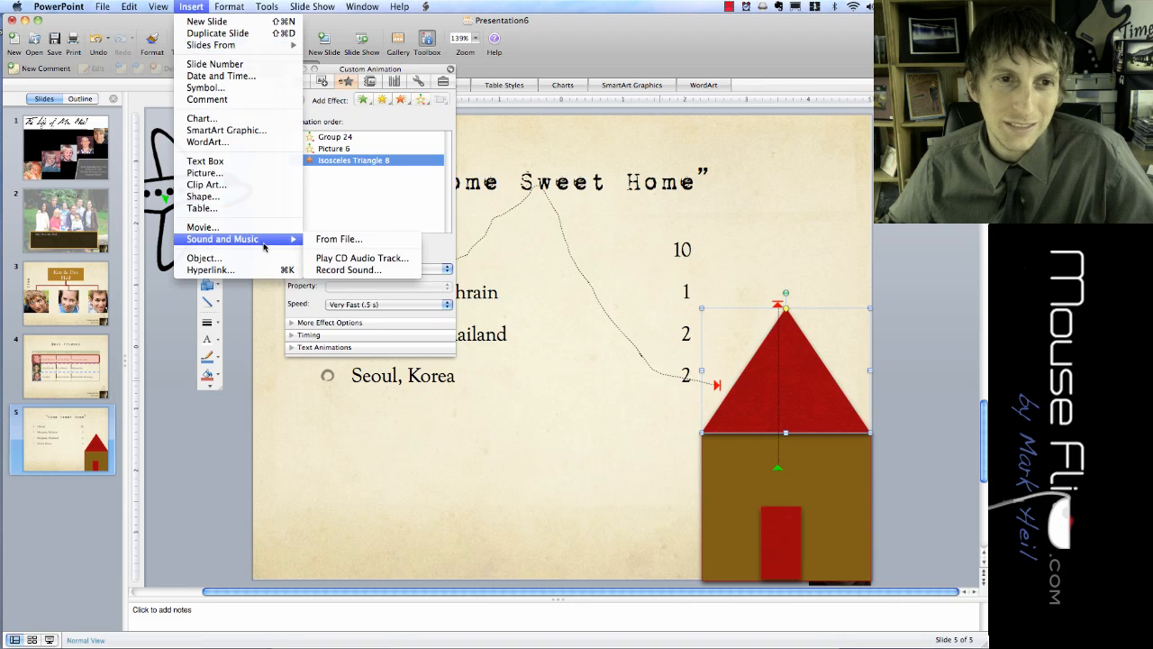
{"action": "left_click", "coordinate": [336, 239]}
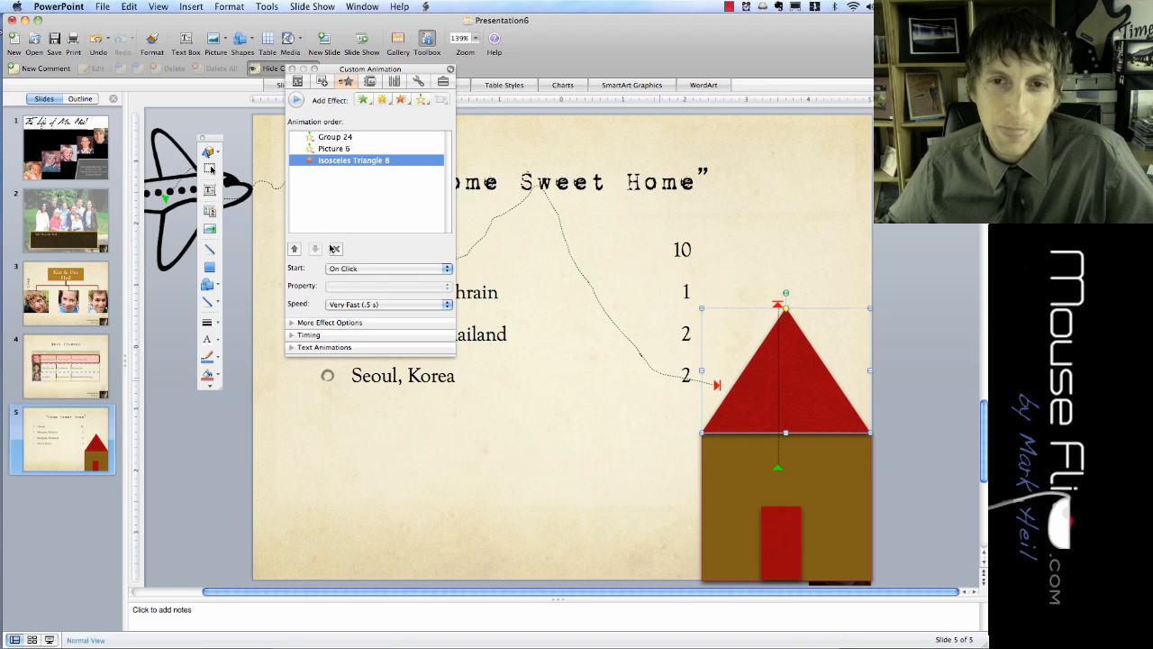
{"action": "scroll", "coordinate": [502, 215], "scroll_direction": "down", "scroll_amount": 2}
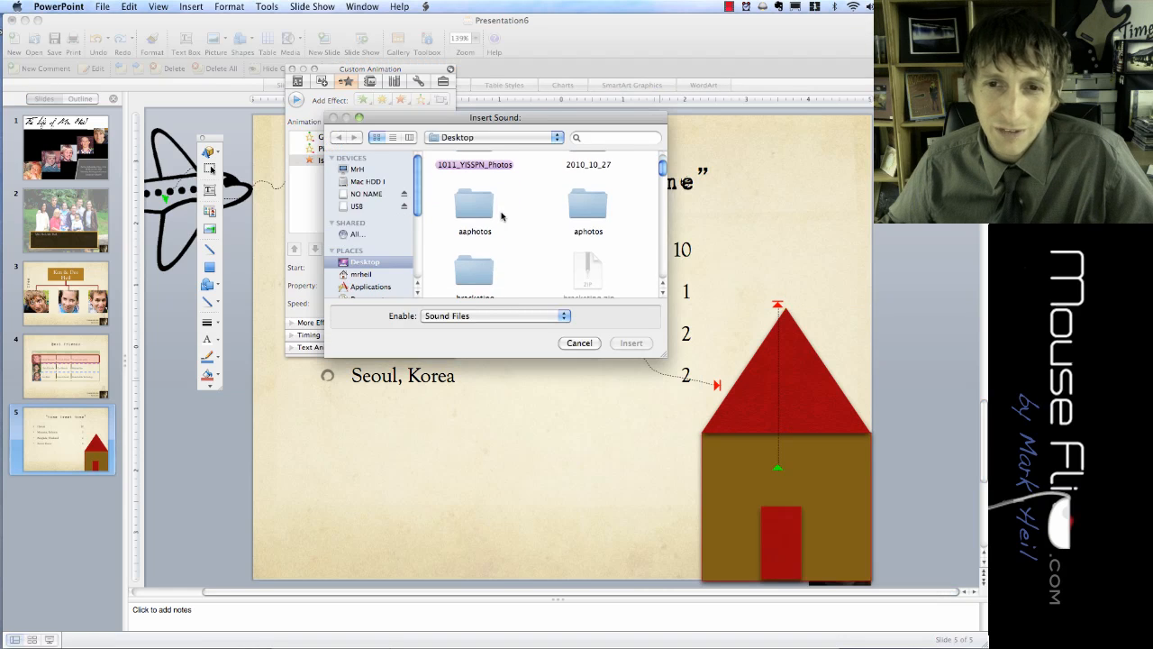
{"action": "double_click", "coordinate": [478, 207]}
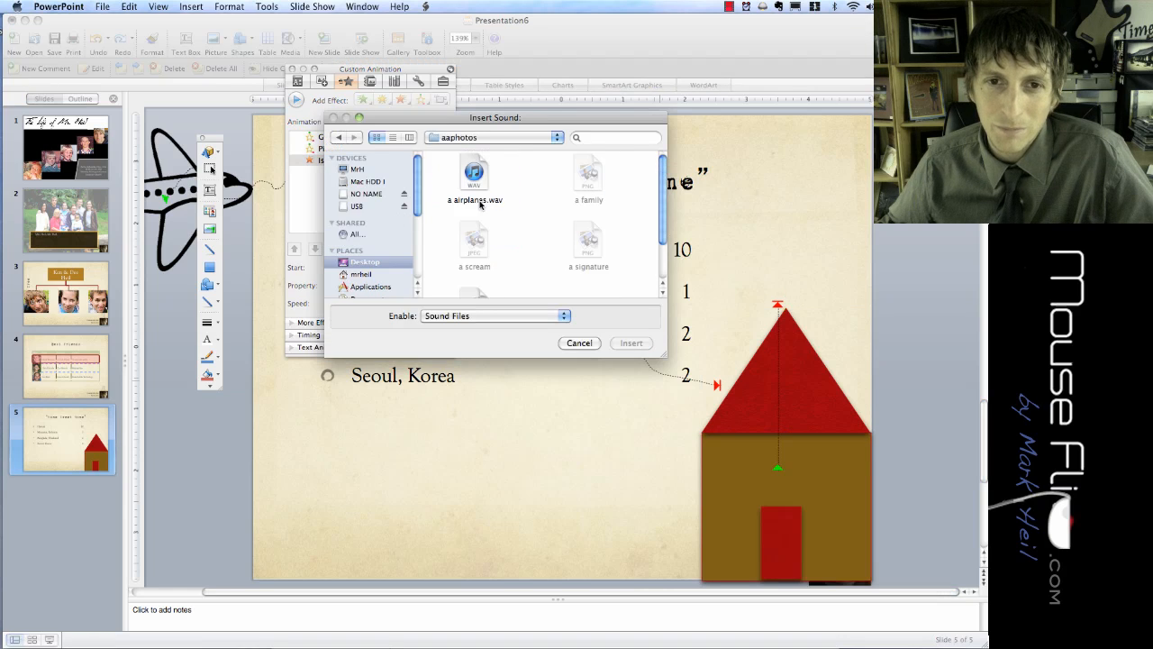
{"action": "left_click", "coordinate": [481, 185]}
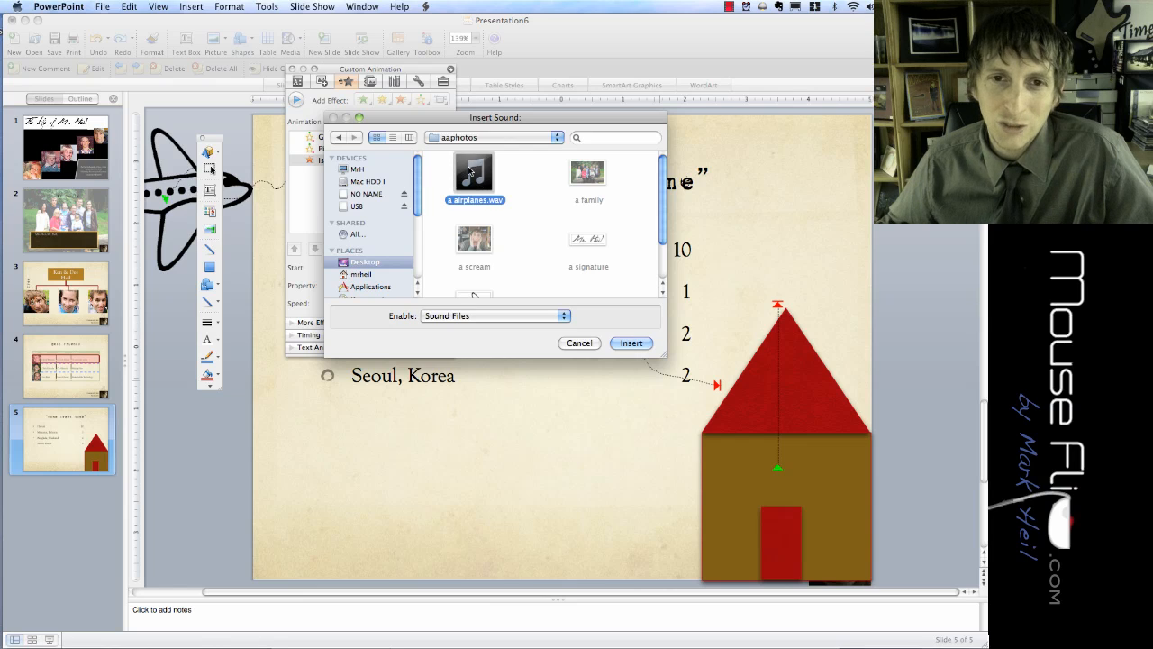
{"action": "left_click", "coordinate": [629, 344]}
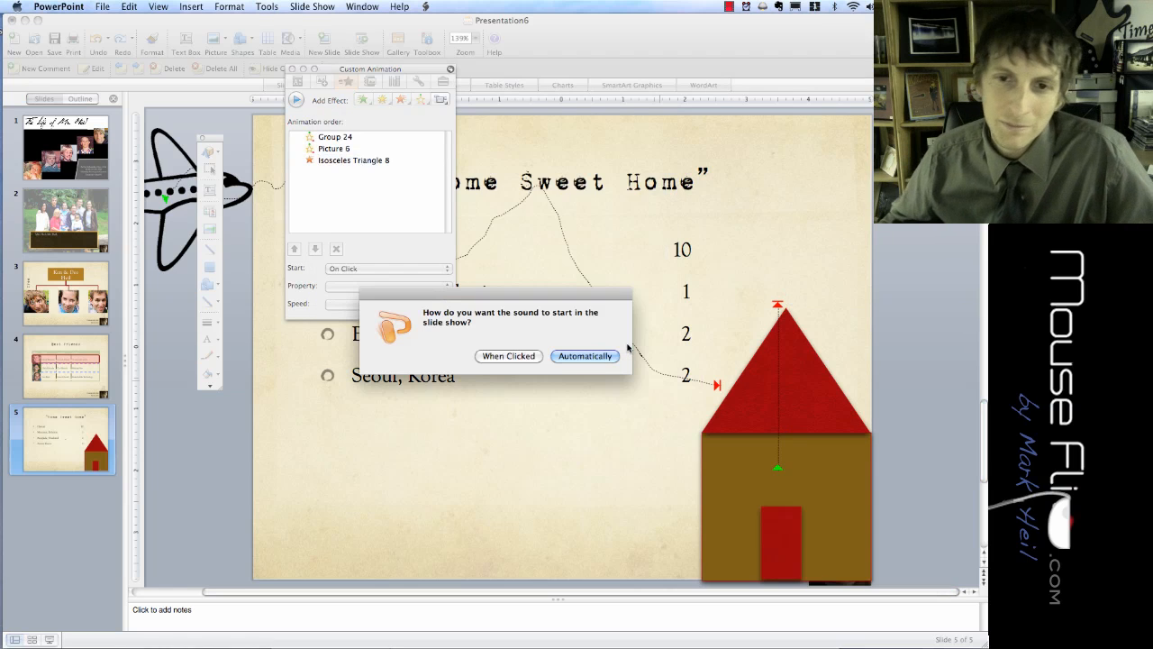
{"action": "left_click", "coordinate": [598, 356]}
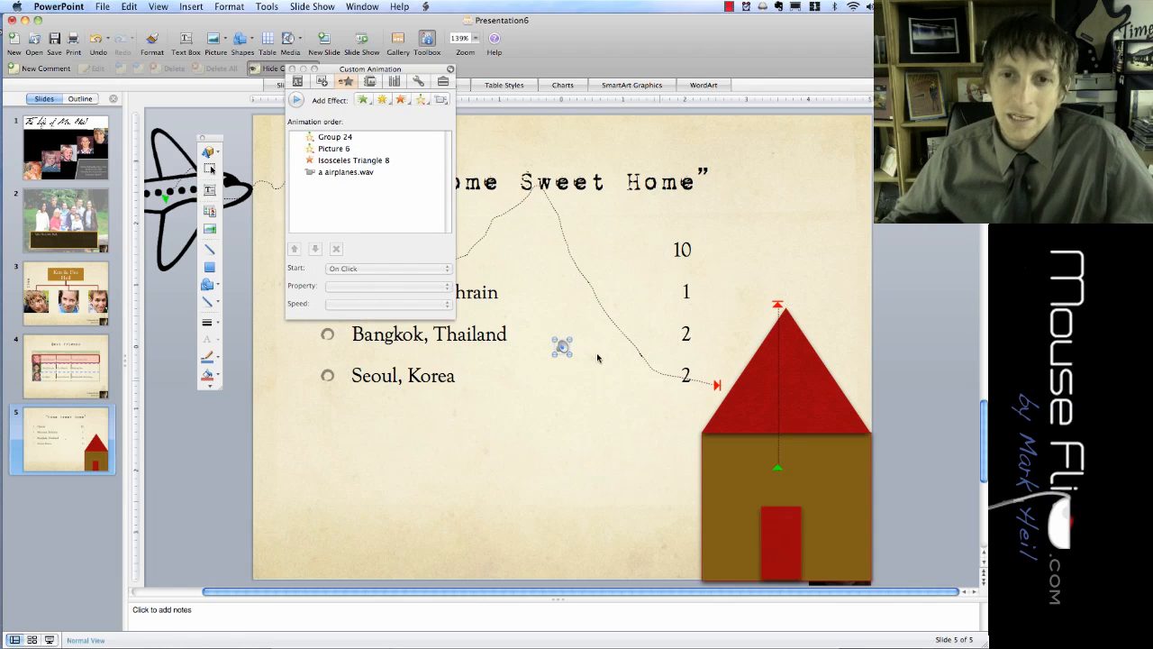
Move the airplane sound's icon into the lower-left corner of the slide
{"action": "left_click_drag", "start_coordinate": [561, 347], "coordinate": [268, 557]}
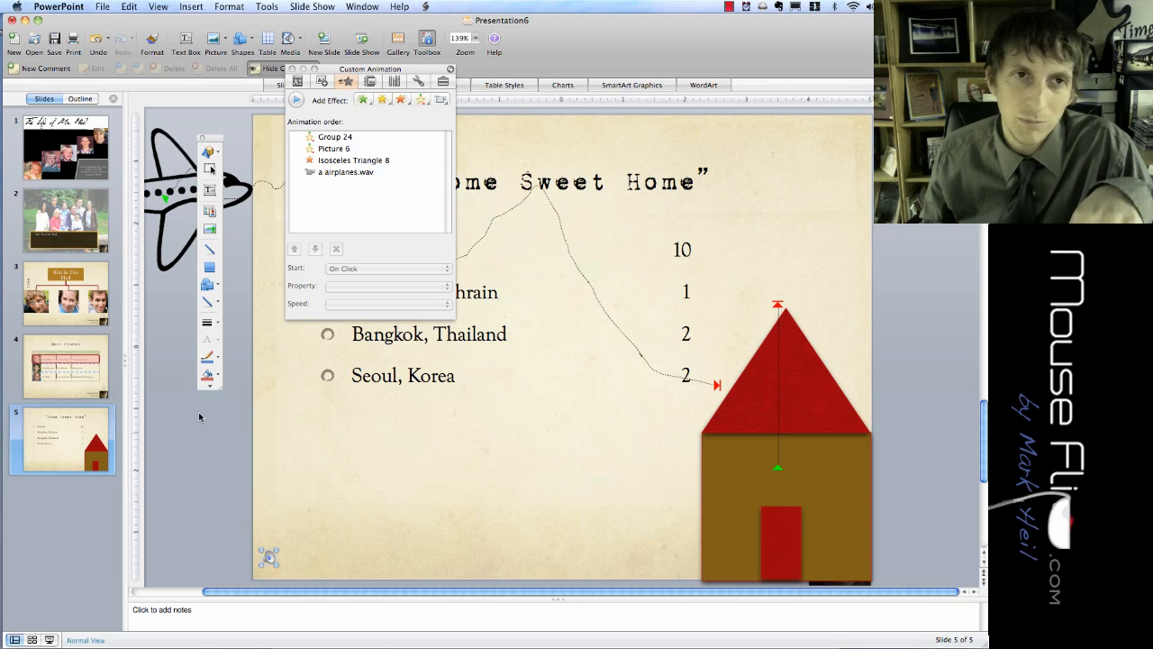
{"action": "left_click", "coordinate": [191, 7]}
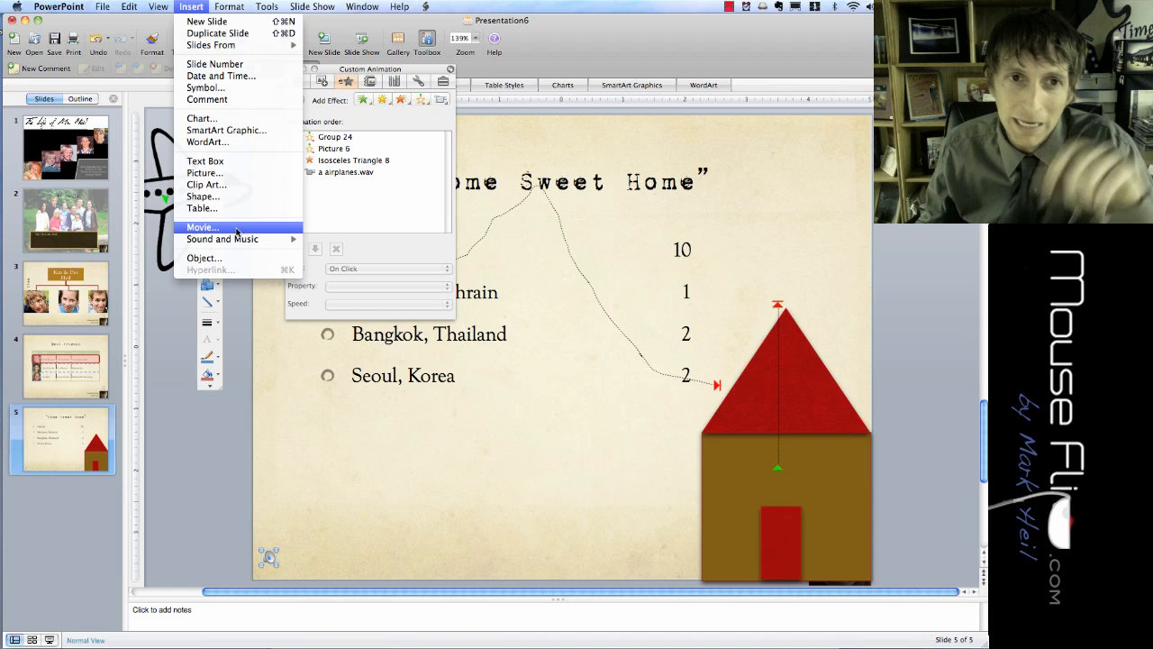
{"action": "left_click", "coordinate": [290, 364]}
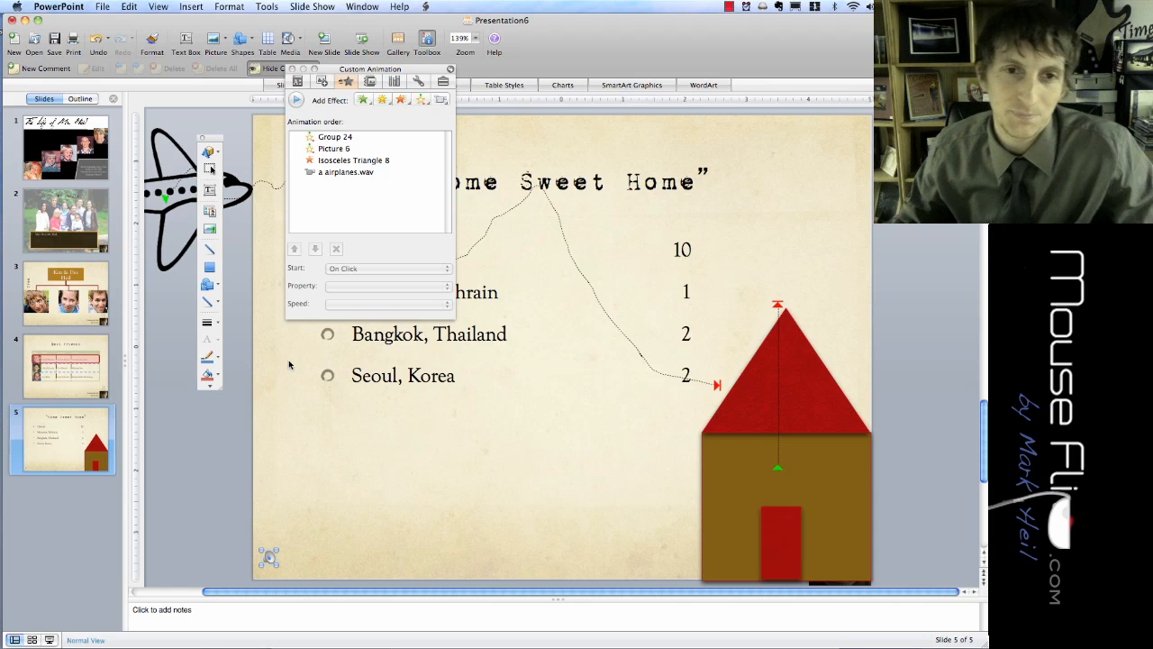
Move the Custom Animation and drawing palettes clear of the slide's title and bullet list
{"action": "left_click", "coordinate": [328, 149]}
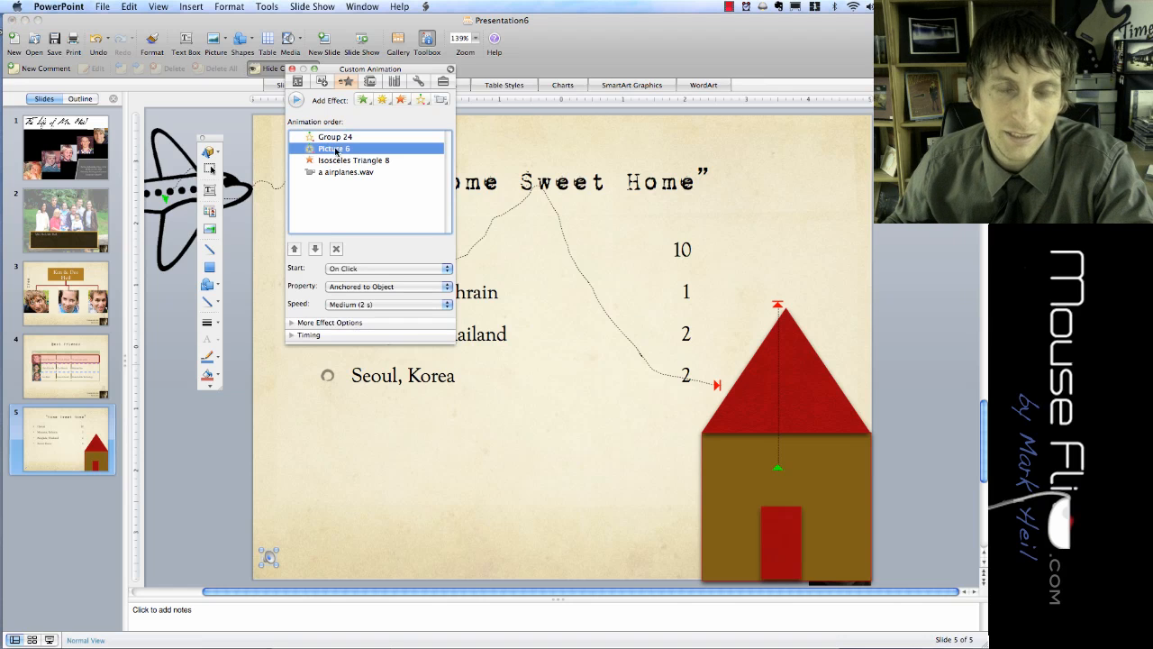
{"action": "left_click", "coordinate": [336, 137]}
{"action": "left_click_drag", "start_coordinate": [345, 72], "coordinate": [286, 239]}
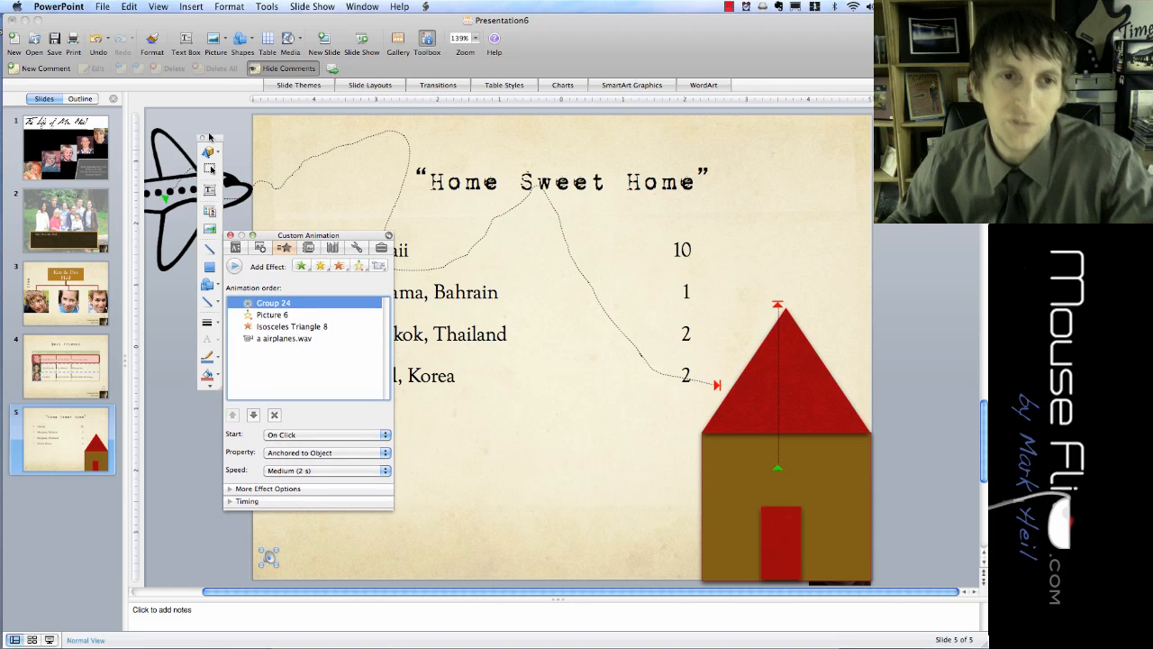
{"action": "left_click_drag", "start_coordinate": [208, 140], "coordinate": [40, 351]}
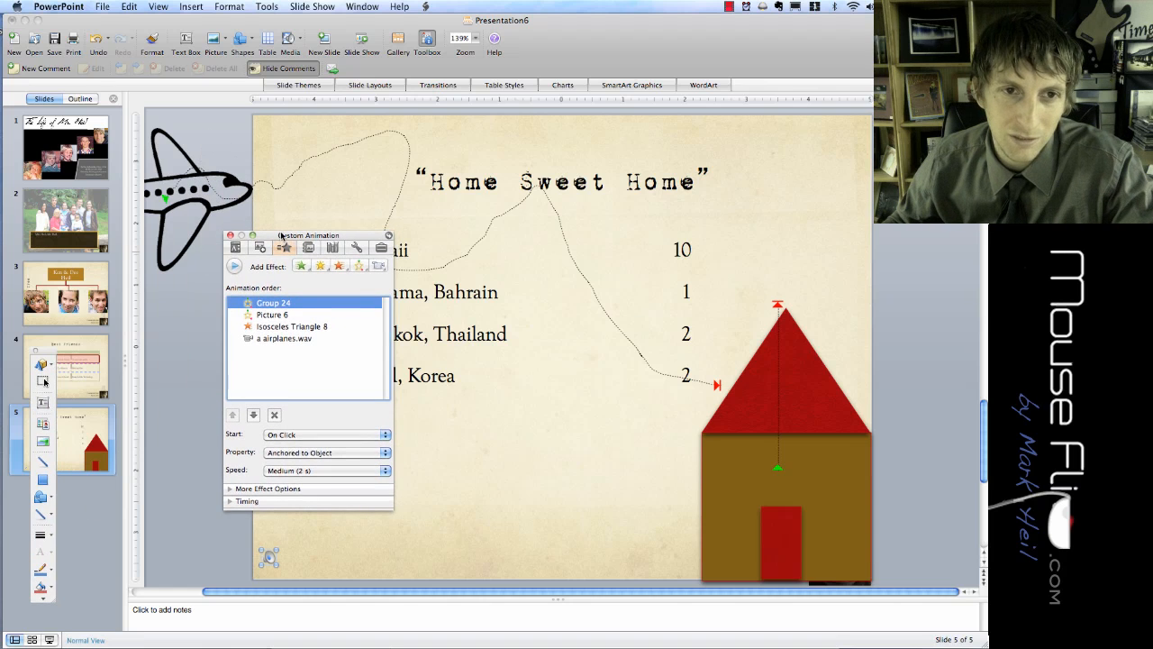
{"action": "left_click_drag", "start_coordinate": [282, 236], "coordinate": [205, 270]}
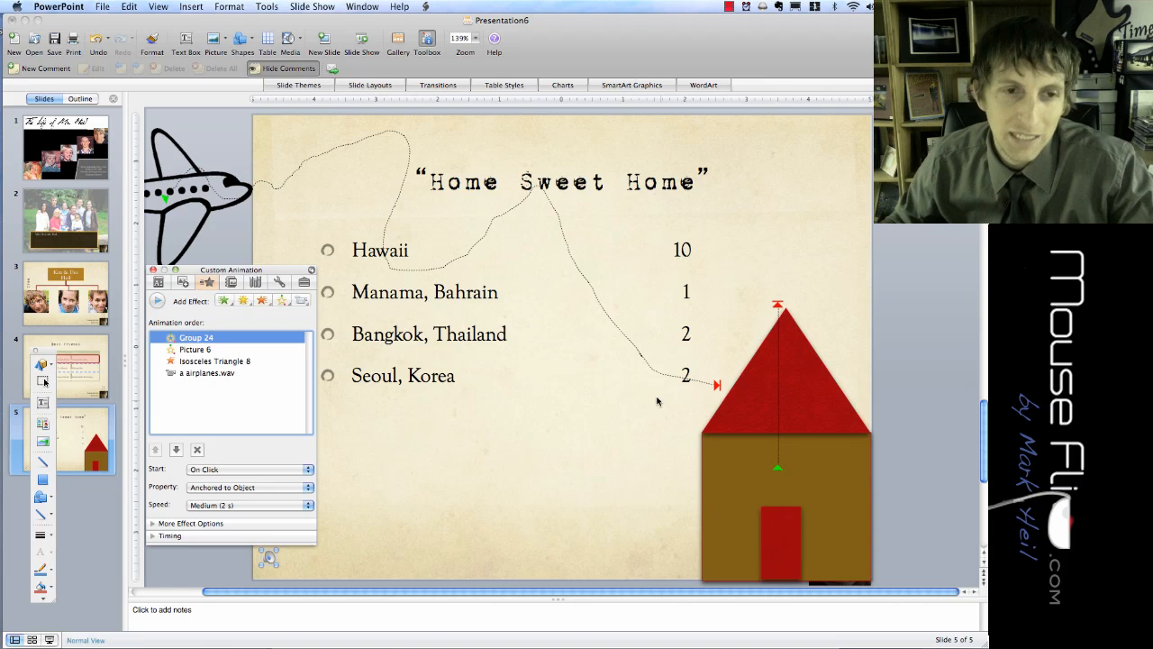
{"action": "left_click_drag", "start_coordinate": [246, 271], "coordinate": [246, 264]}
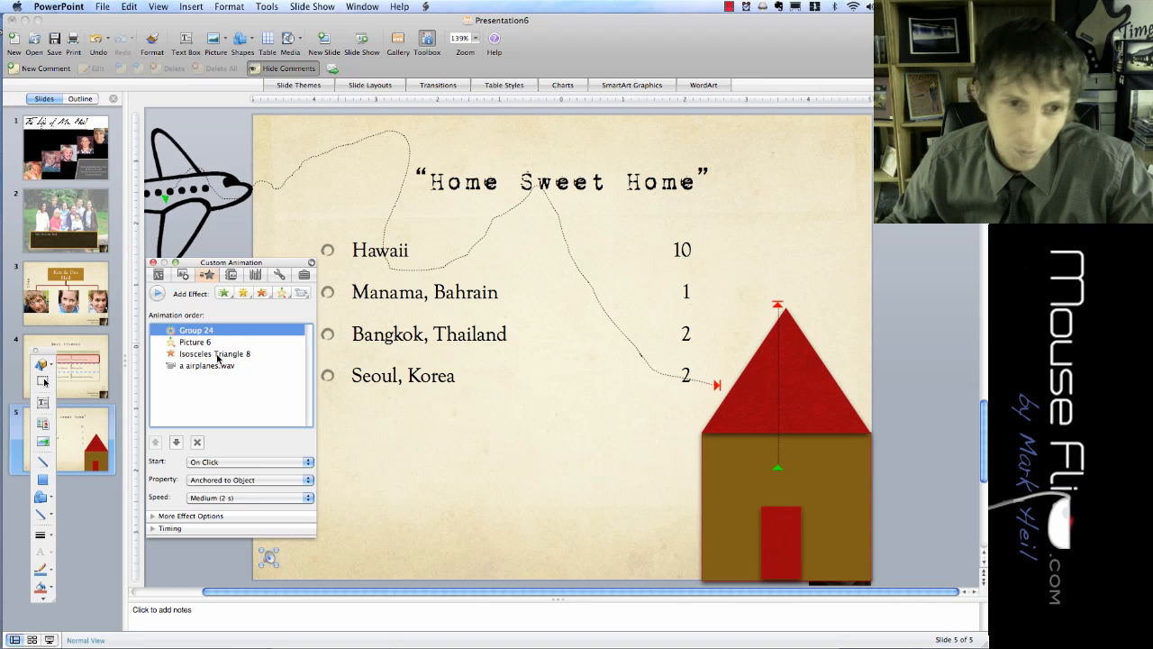
Move the airplane picture's motion path to first place in the animation order
{"action": "left_click", "coordinate": [207, 345]}
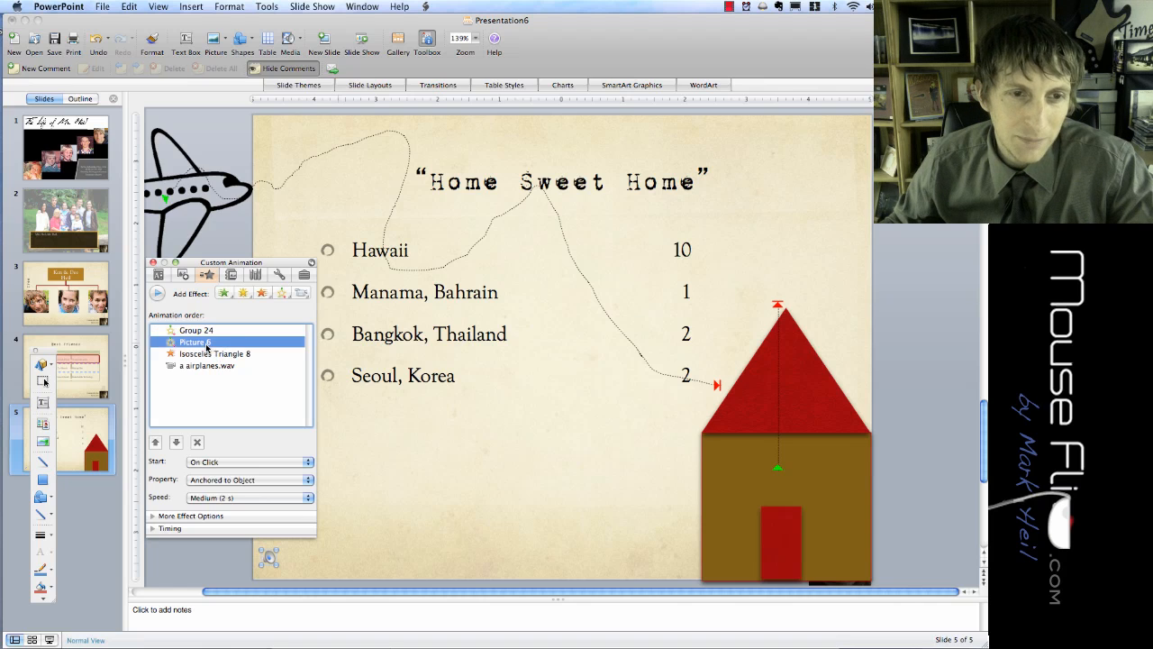
{"action": "left_click_drag", "start_coordinate": [218, 267], "coordinate": [218, 264]}
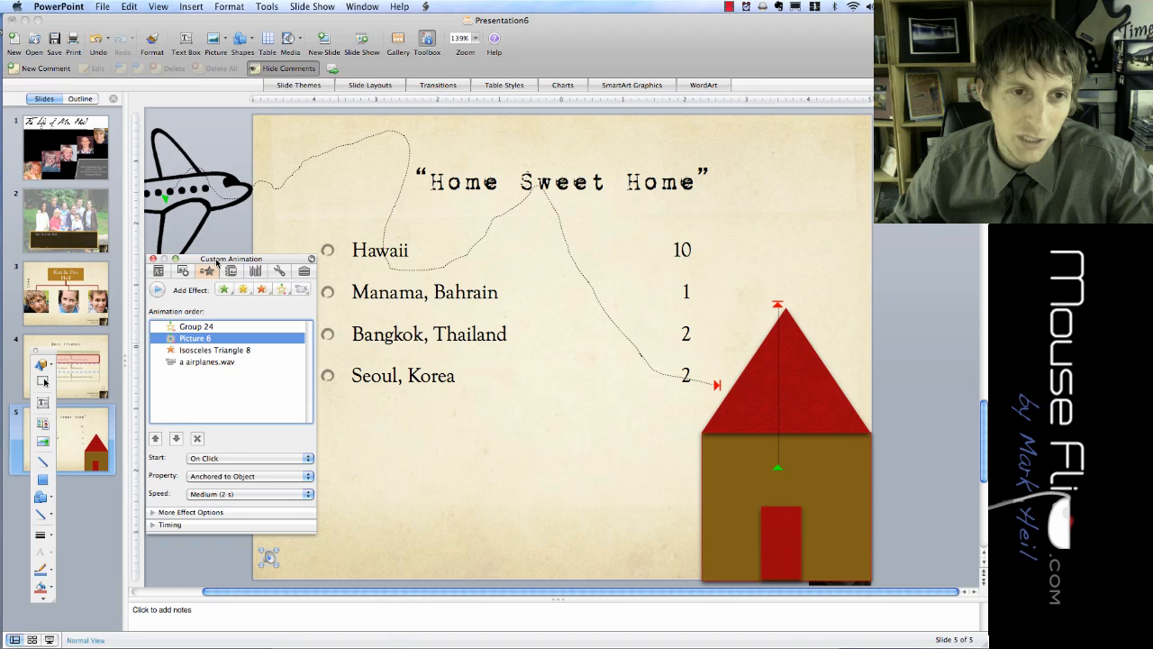
{"action": "left_click", "coordinate": [156, 439]}
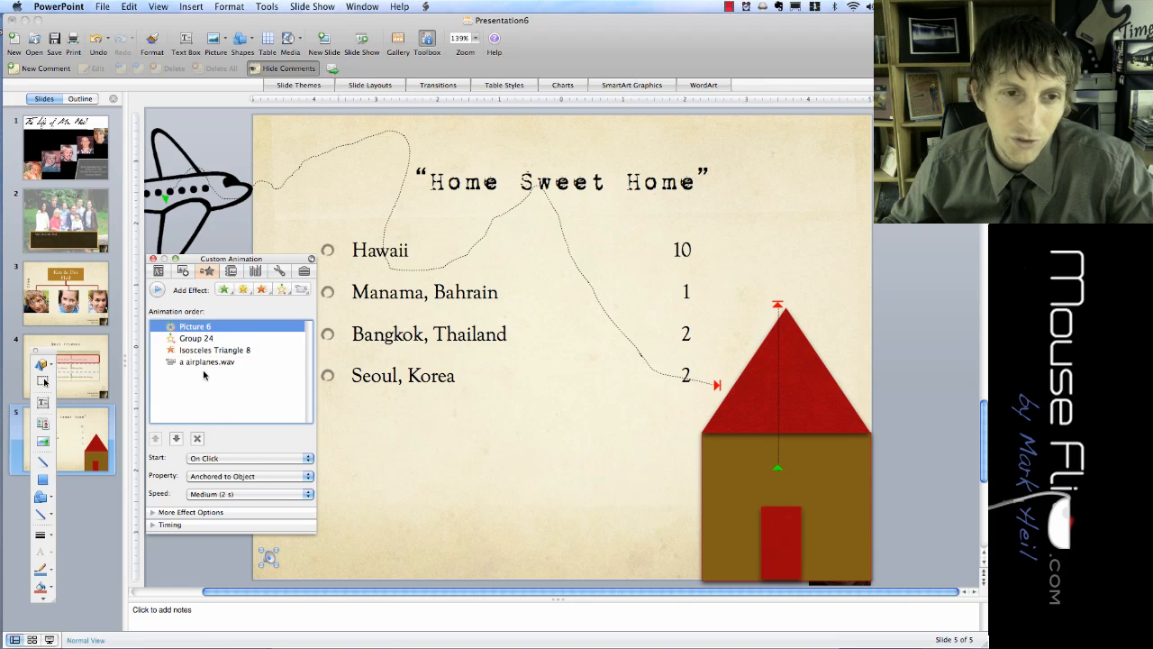
Place the airplane sound directly after the airplane's motion path in the animation order and set it to start With Previous
{"action": "left_click", "coordinate": [203, 365]}
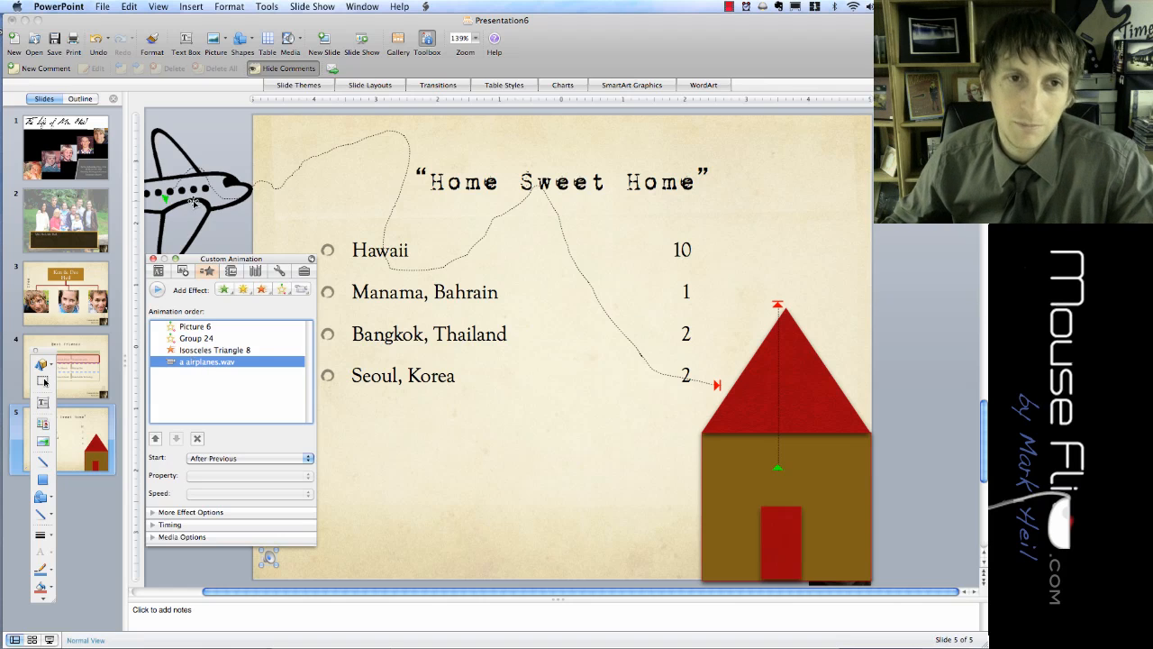
{"action": "left_click", "coordinate": [156, 438]}
{"action": "left_click", "coordinate": [156, 439]}
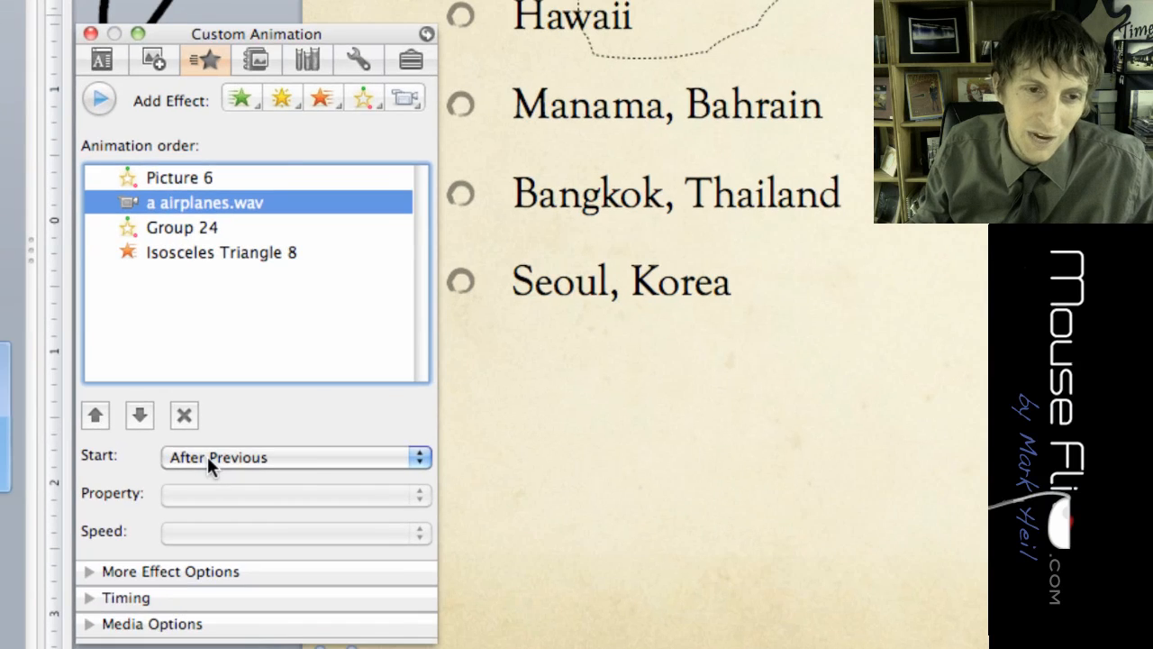
{"action": "left_click", "coordinate": [209, 458]}
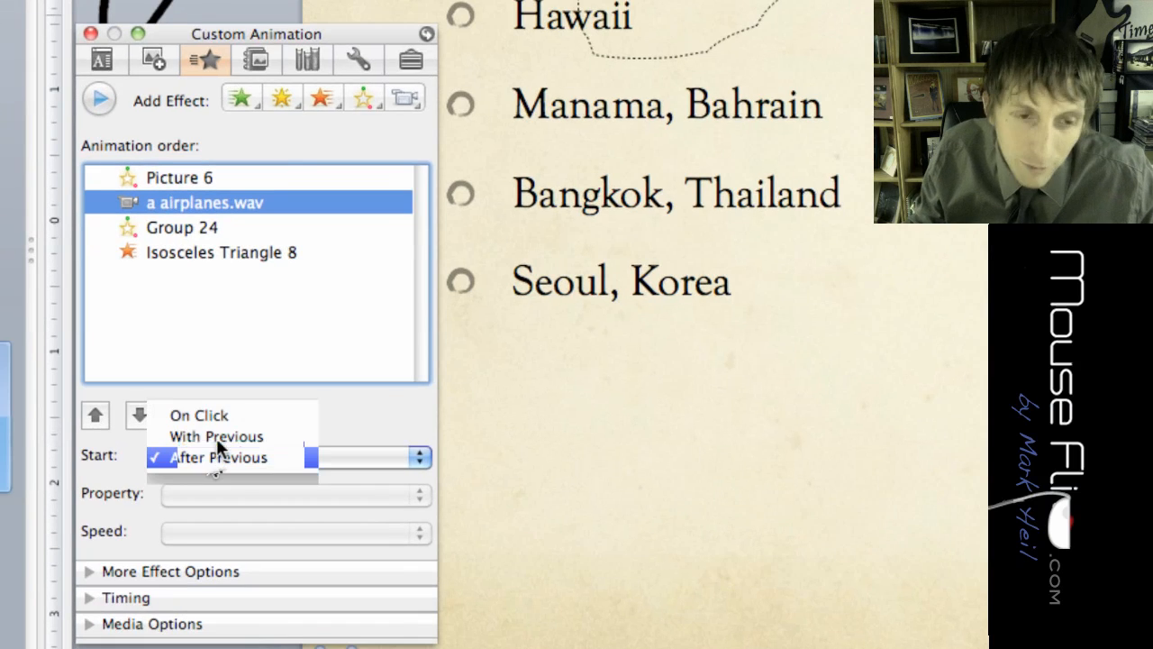
{"action": "left_click", "coordinate": [216, 437]}
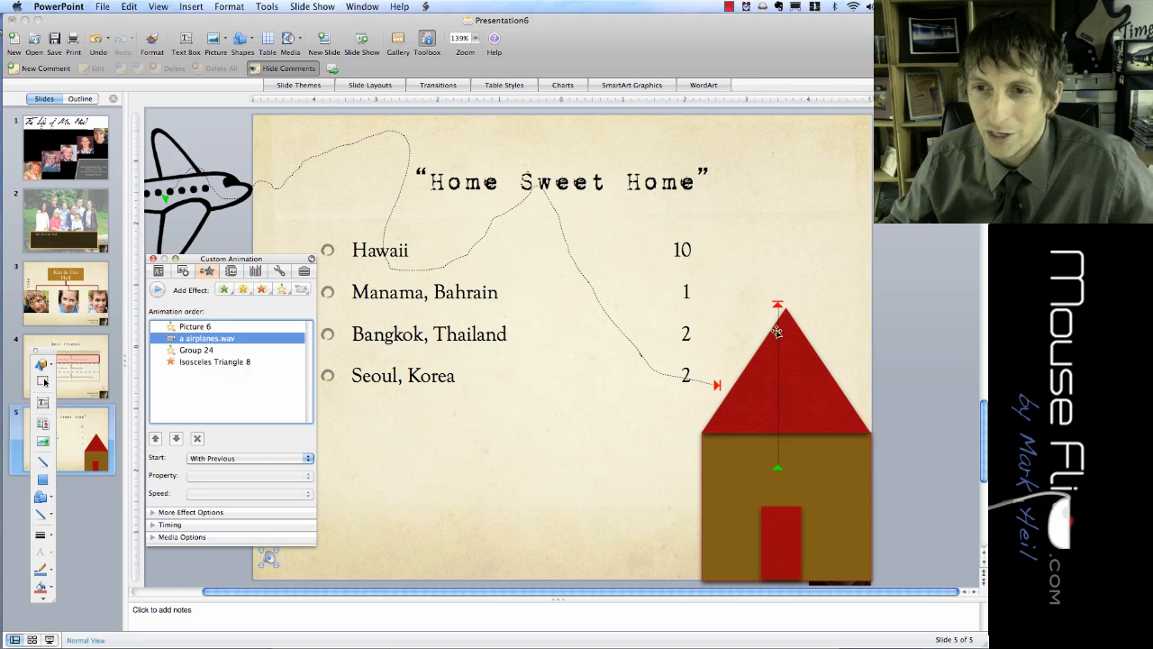
Move the roof's exit effect ahead of the stick figure's motion path and set it to After Previous at Fast (1 s)
{"action": "left_click", "coordinate": [190, 362]}
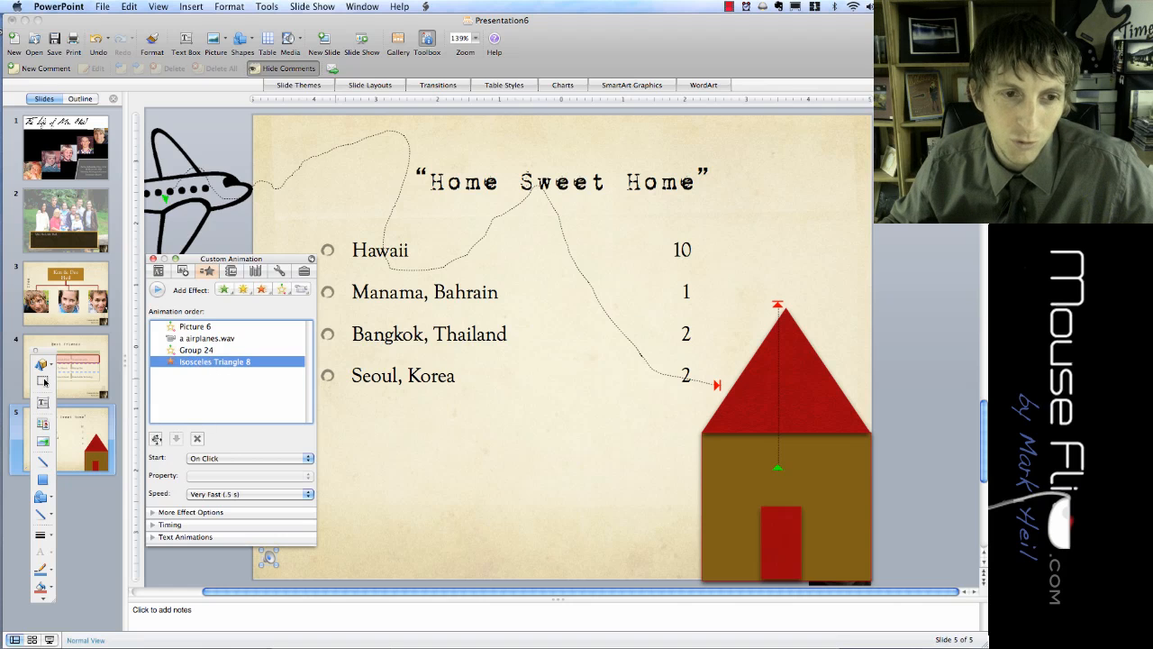
{"action": "left_click", "coordinate": [155, 438]}
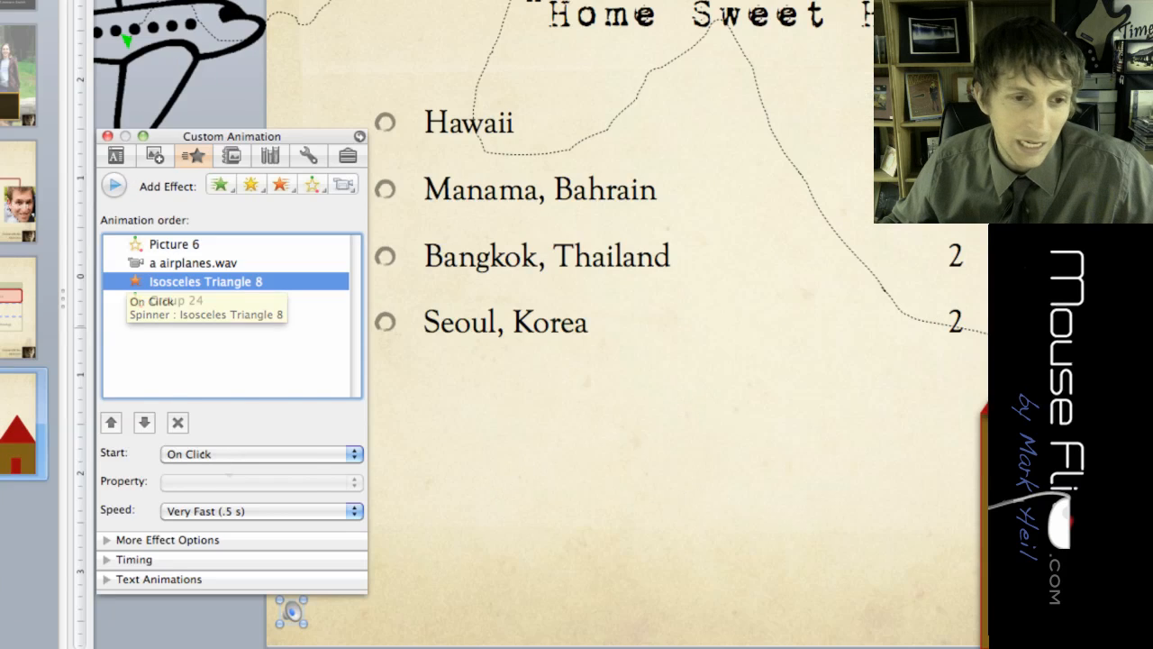
{"action": "left_click", "coordinate": [194, 454]}
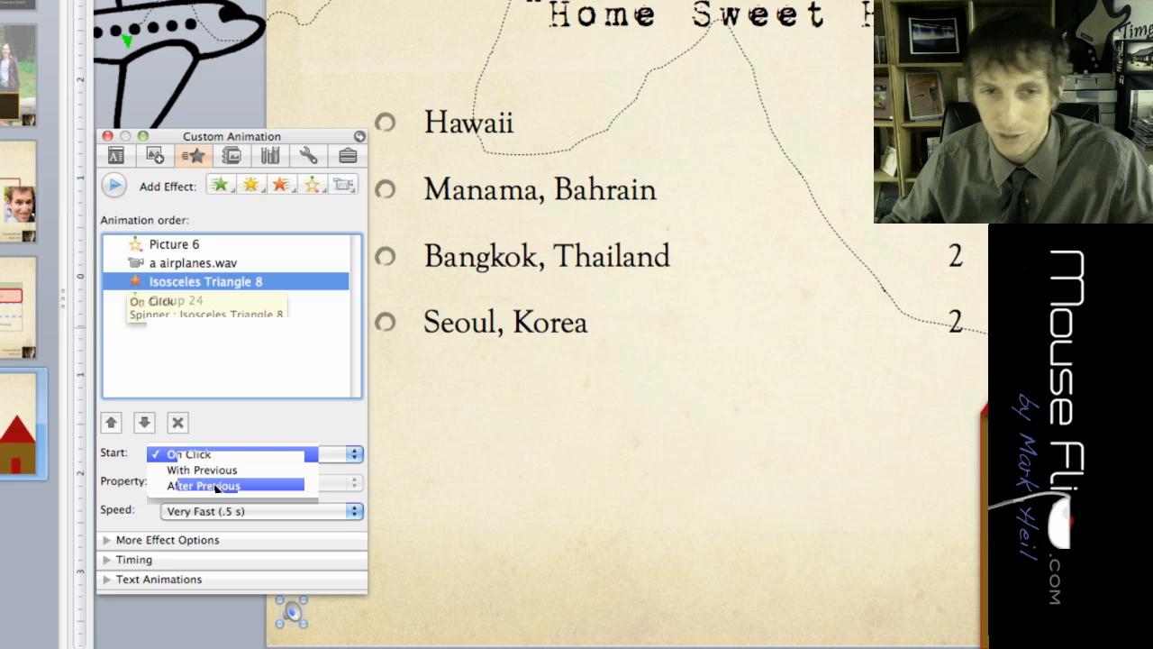
{"action": "left_click", "coordinate": [216, 486]}
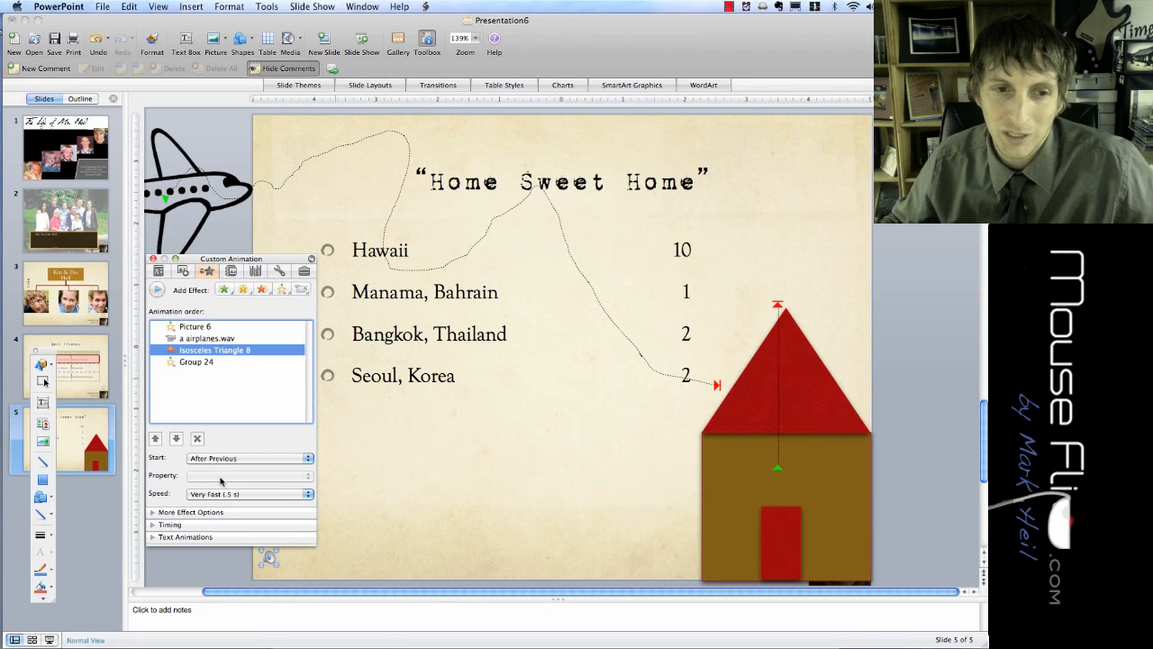
{"action": "left_click", "coordinate": [202, 494]}
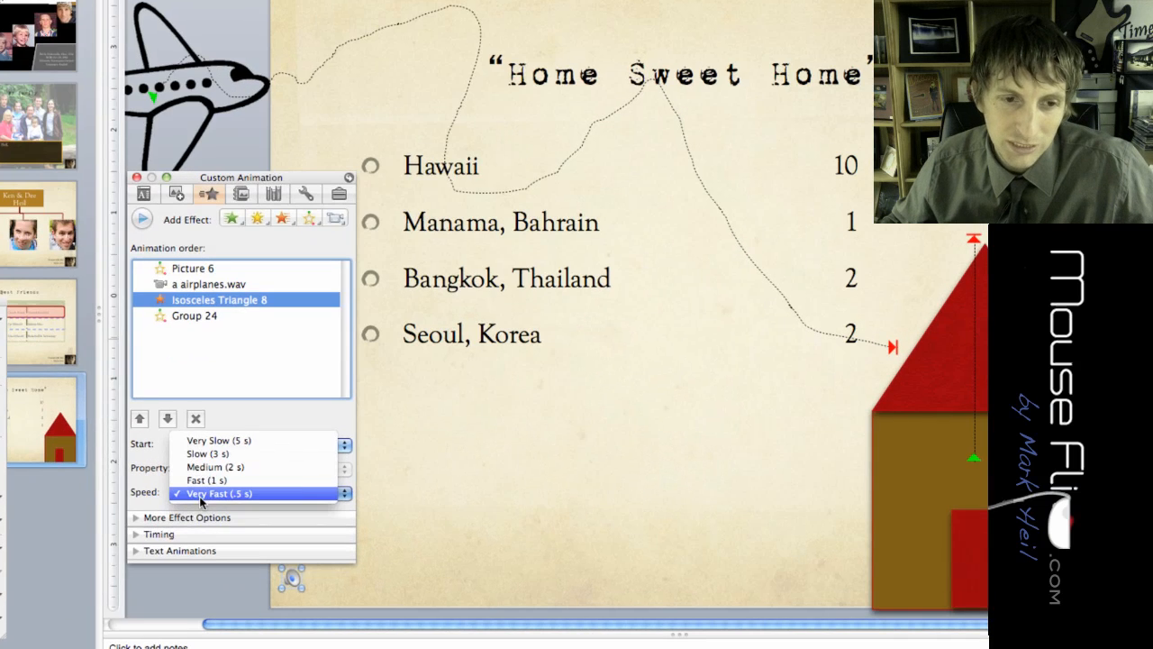
{"action": "left_click", "coordinate": [204, 483]}
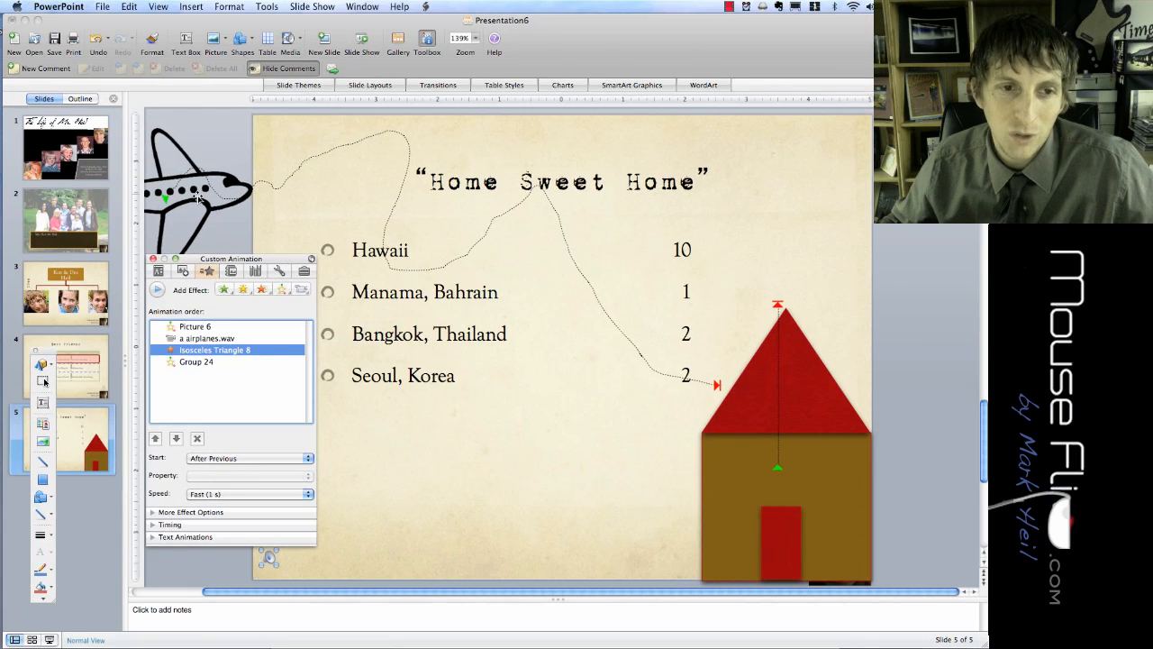
Set the speed of the airplane picture's motion path to Slow (3 s)
{"action": "left_click", "coordinate": [199, 329]}
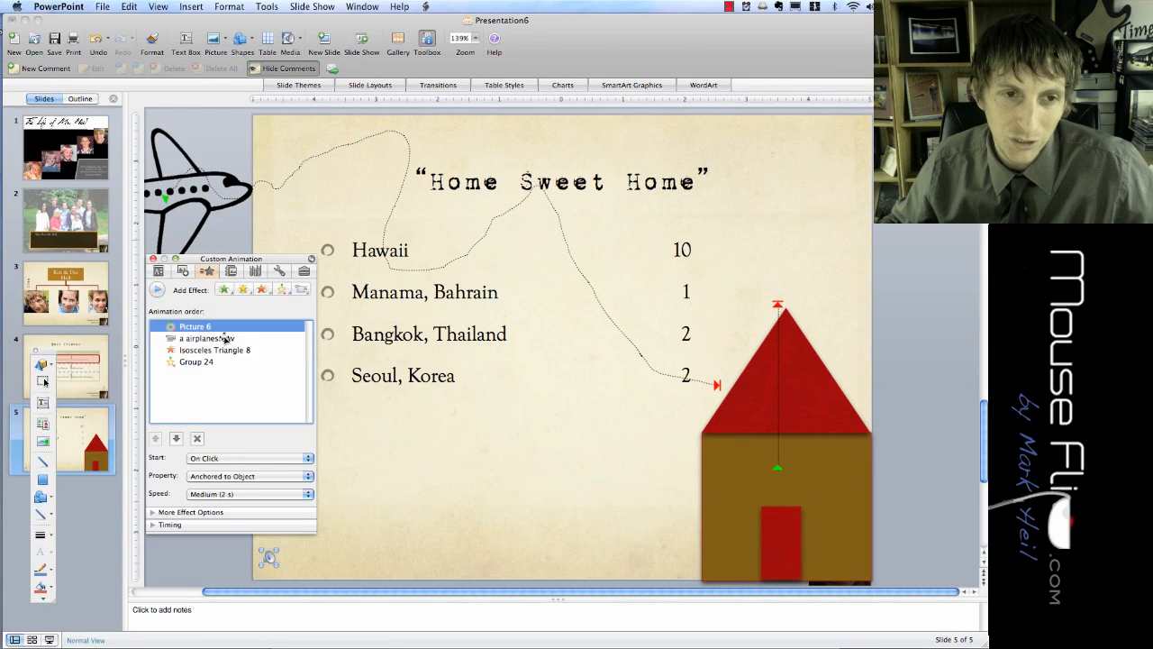
{"action": "left_click", "coordinate": [216, 491]}
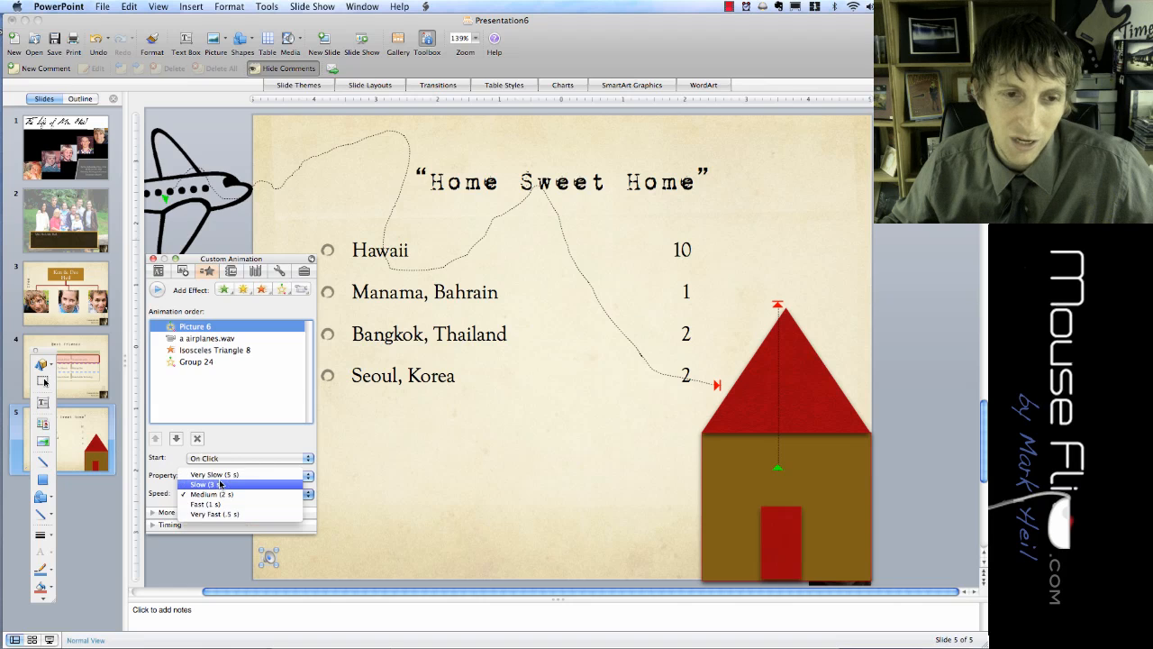
{"action": "left_click", "coordinate": [221, 483]}
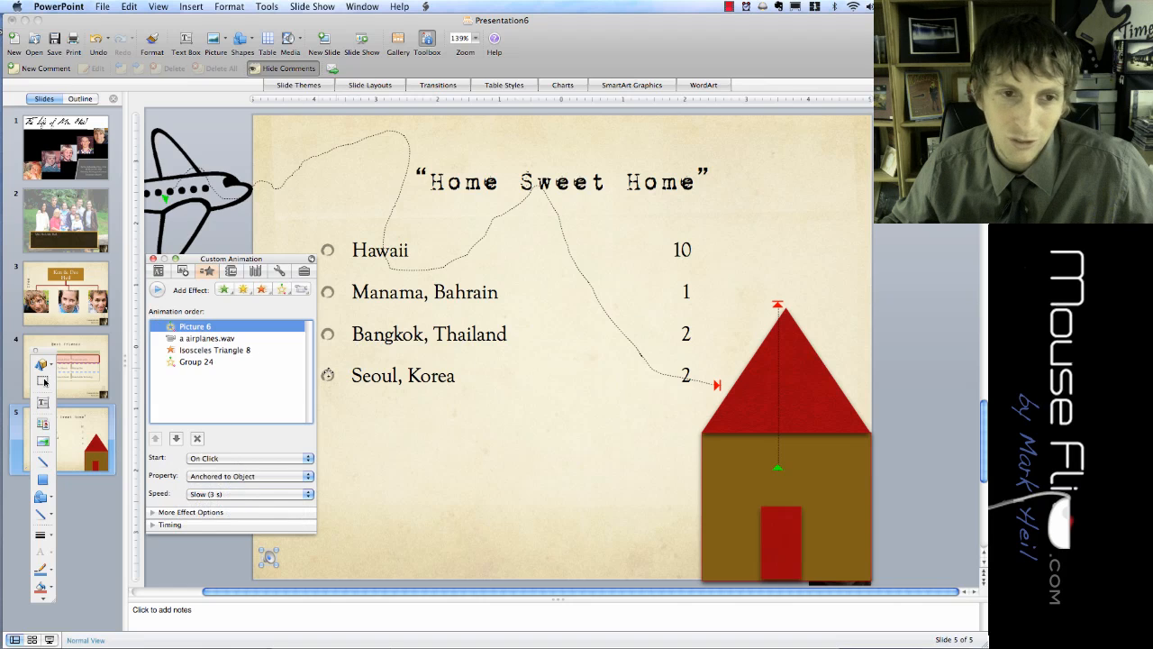
Examine the airplane sound's effect, timing and media options, repositioning the Custom Animation palette to fit them on screen
{"action": "left_click", "coordinate": [226, 338]}
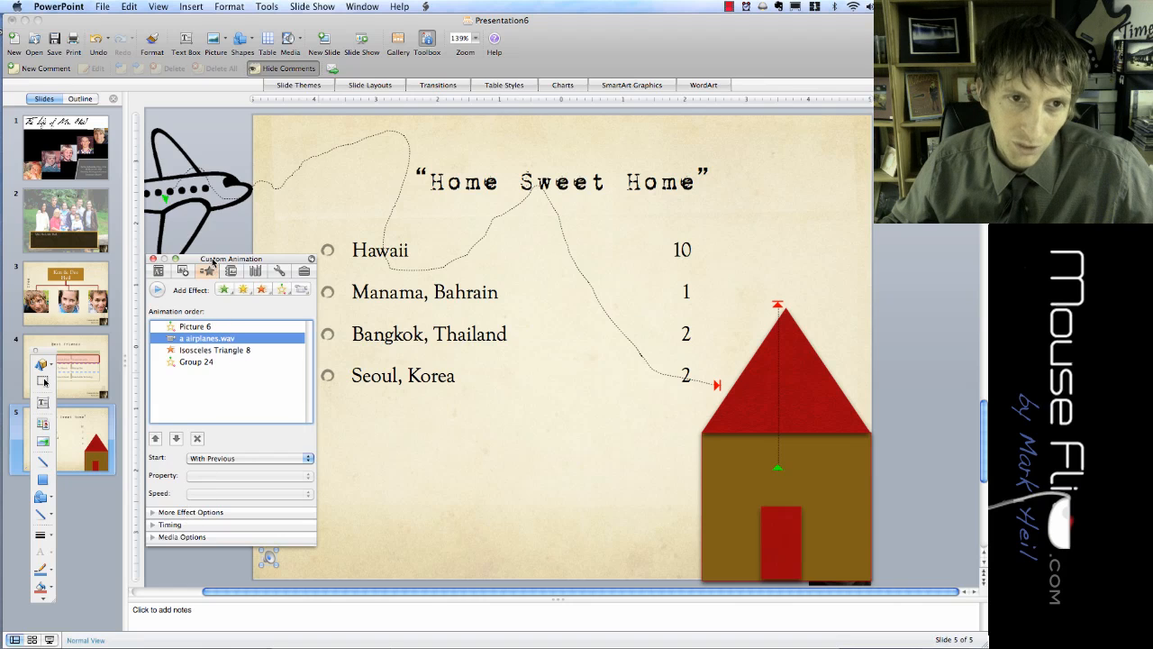
{"action": "left_click_drag", "start_coordinate": [212, 261], "coordinate": [174, 136]}
{"action": "left_click", "coordinate": [115, 387]}
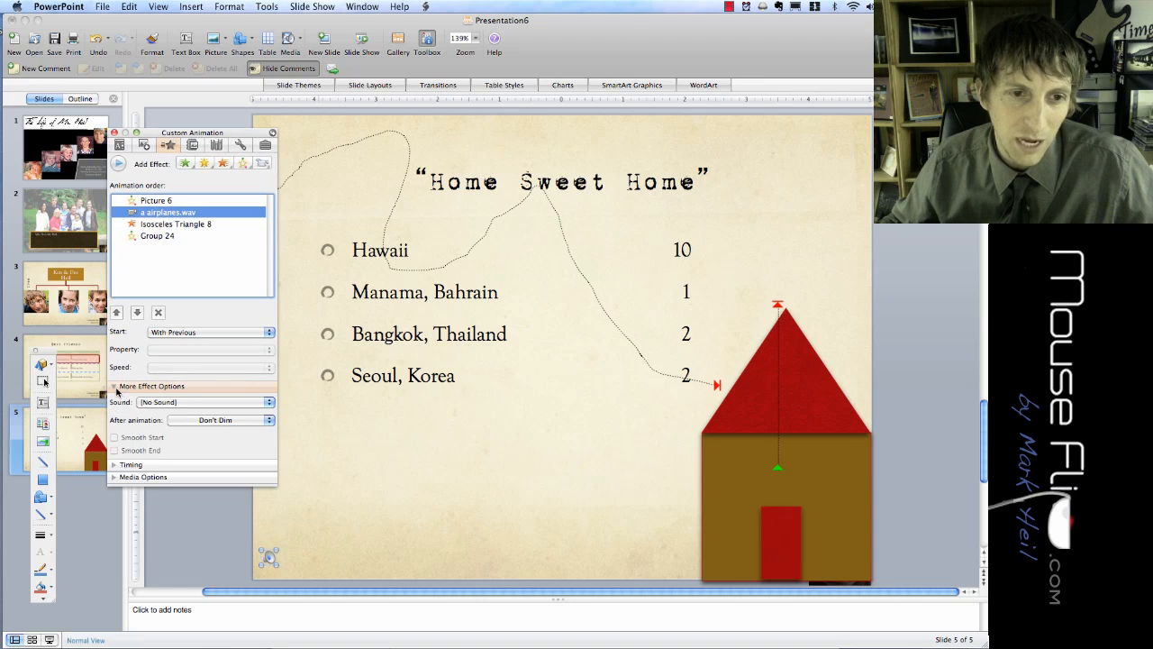
{"action": "left_click", "coordinate": [115, 464]}
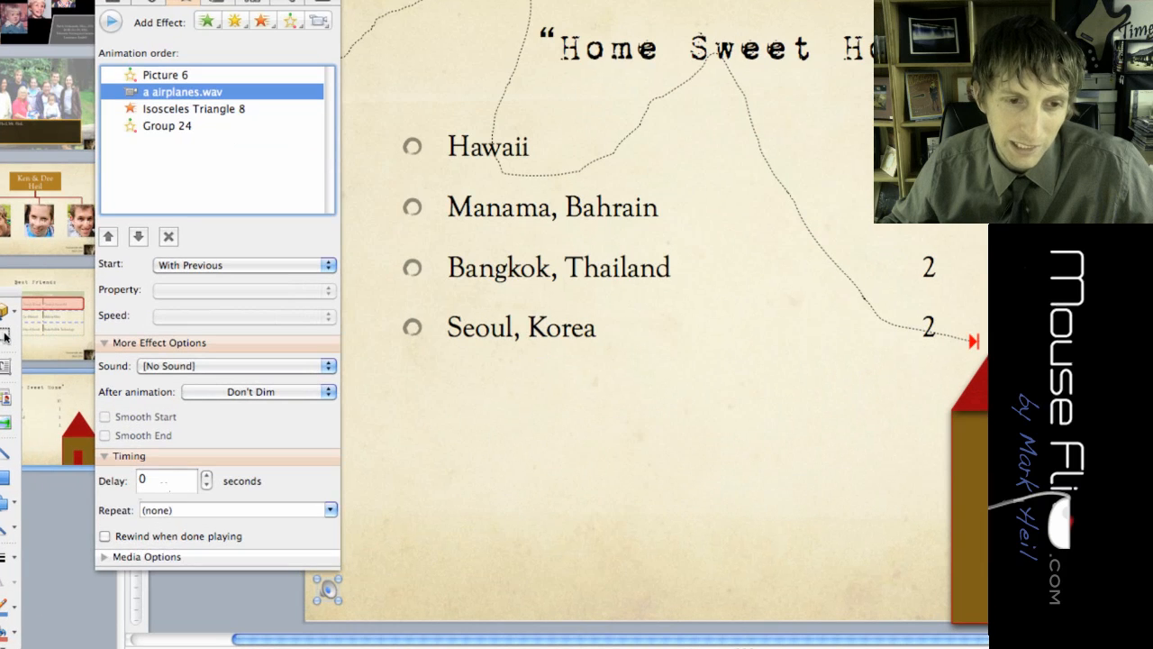
{"action": "left_click", "coordinate": [141, 557]}
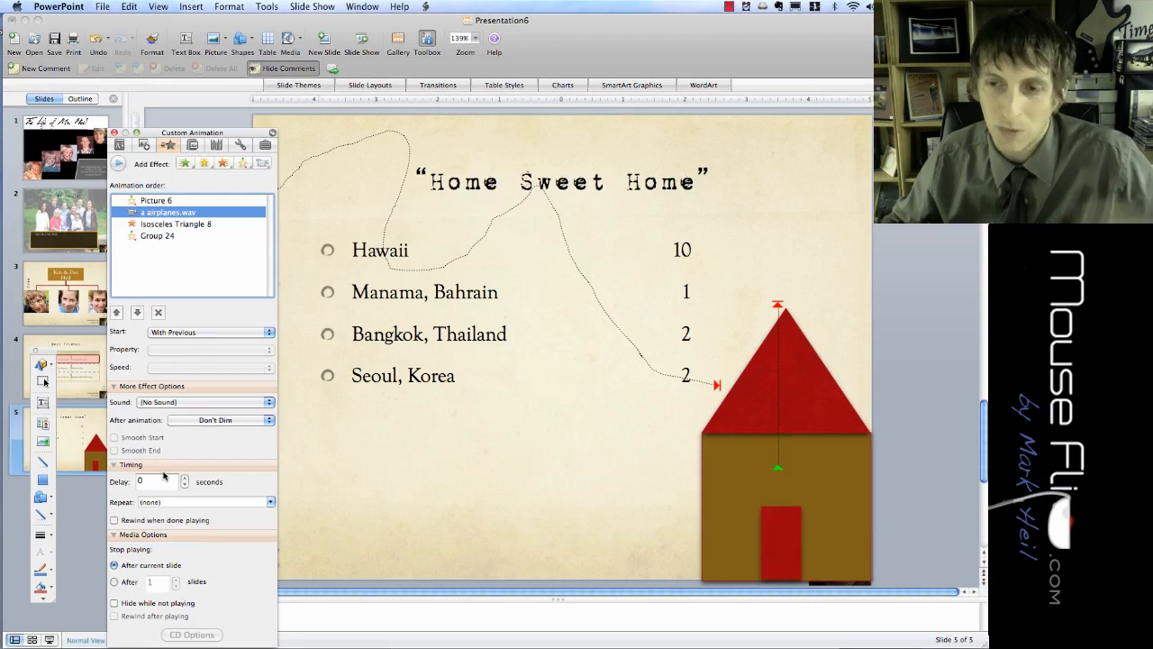
{"action": "left_click_drag", "start_coordinate": [171, 132], "coordinate": [140, 43]}
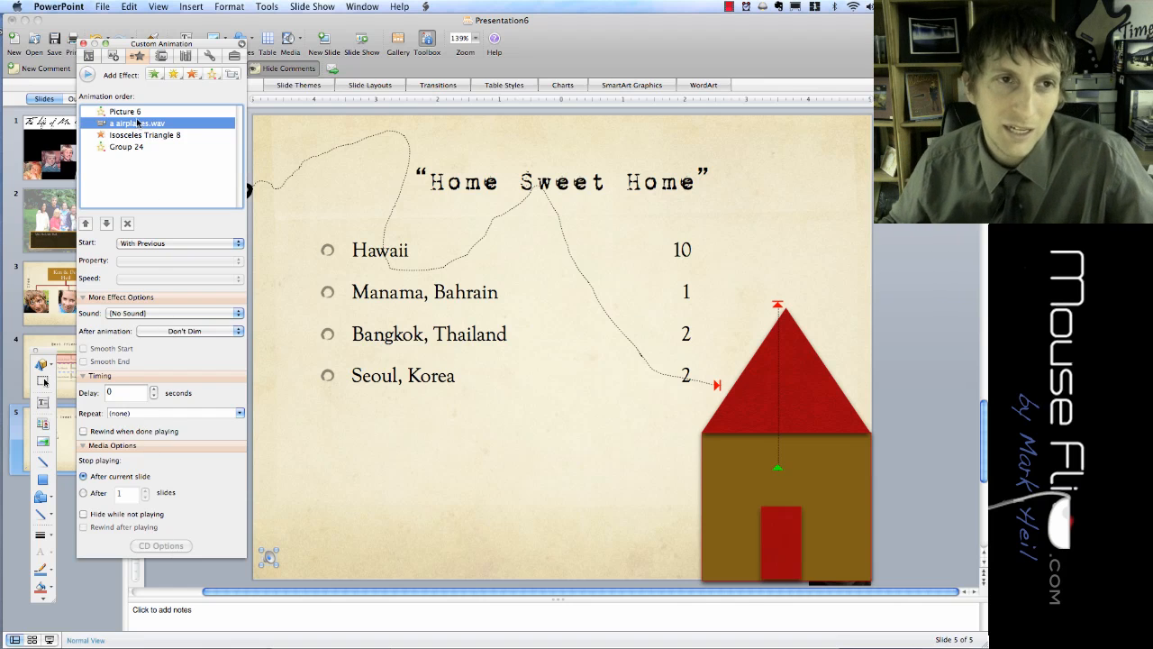
{"action": "left_click_drag", "start_coordinate": [136, 45], "coordinate": [77, 131]}
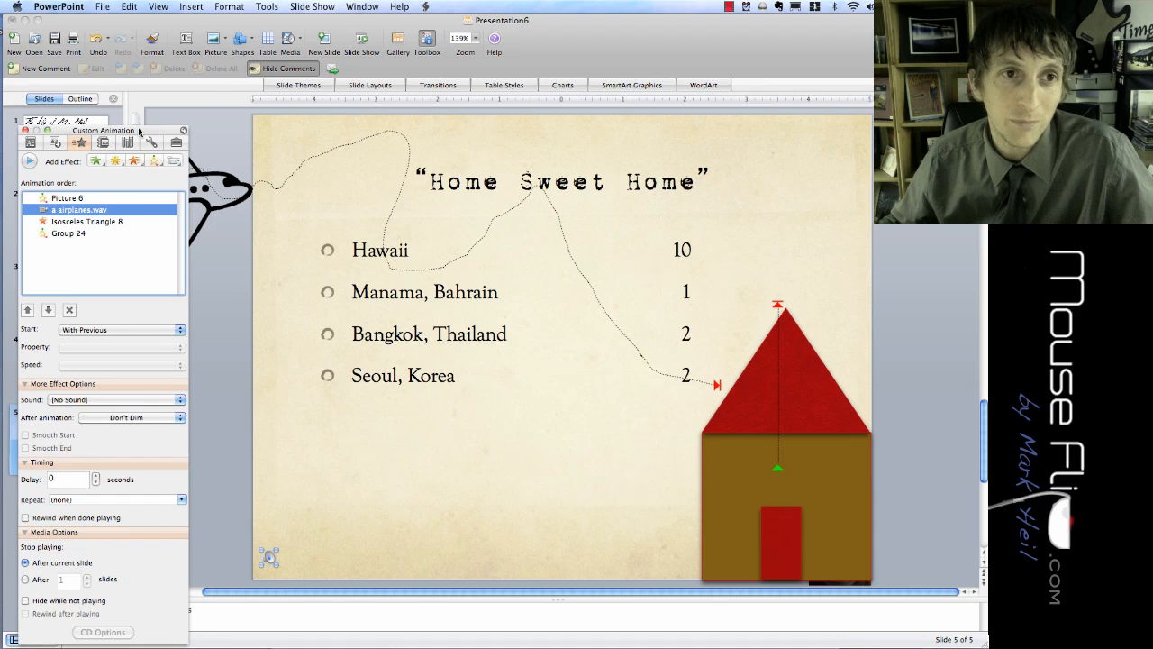
{"action": "left_click_drag", "start_coordinate": [140, 131], "coordinate": [166, 96]}
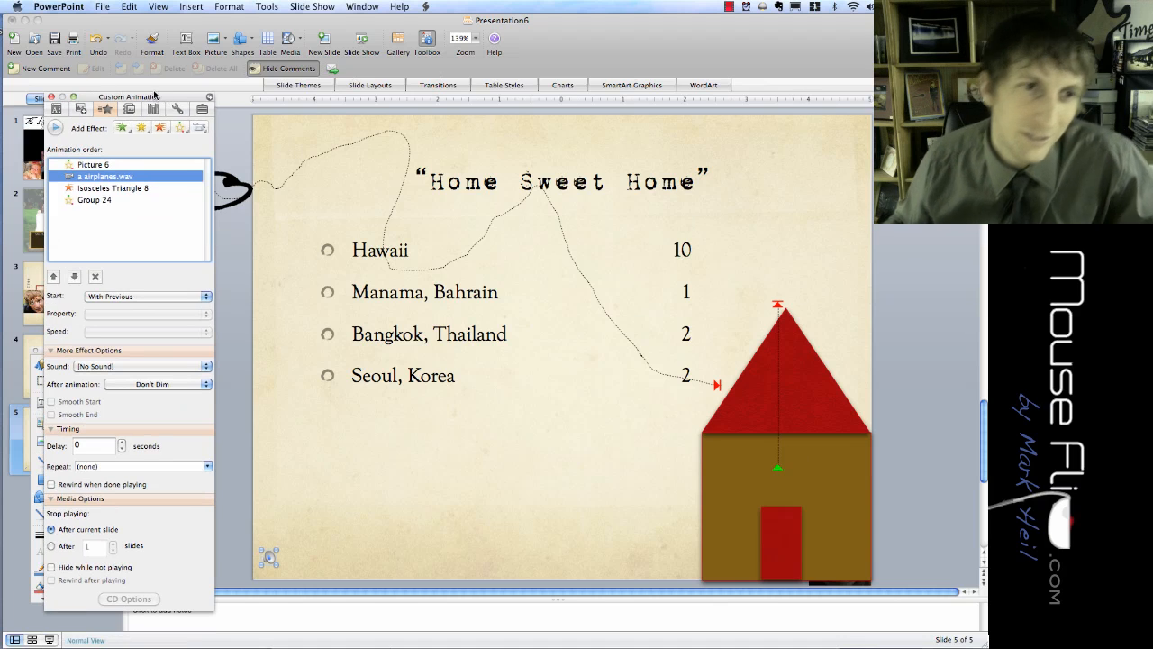
Set the stick figure's motion path to start After Previous at Very Fast (.5 s) and preview the slide's animations
{"action": "left_click", "coordinate": [94, 200]}
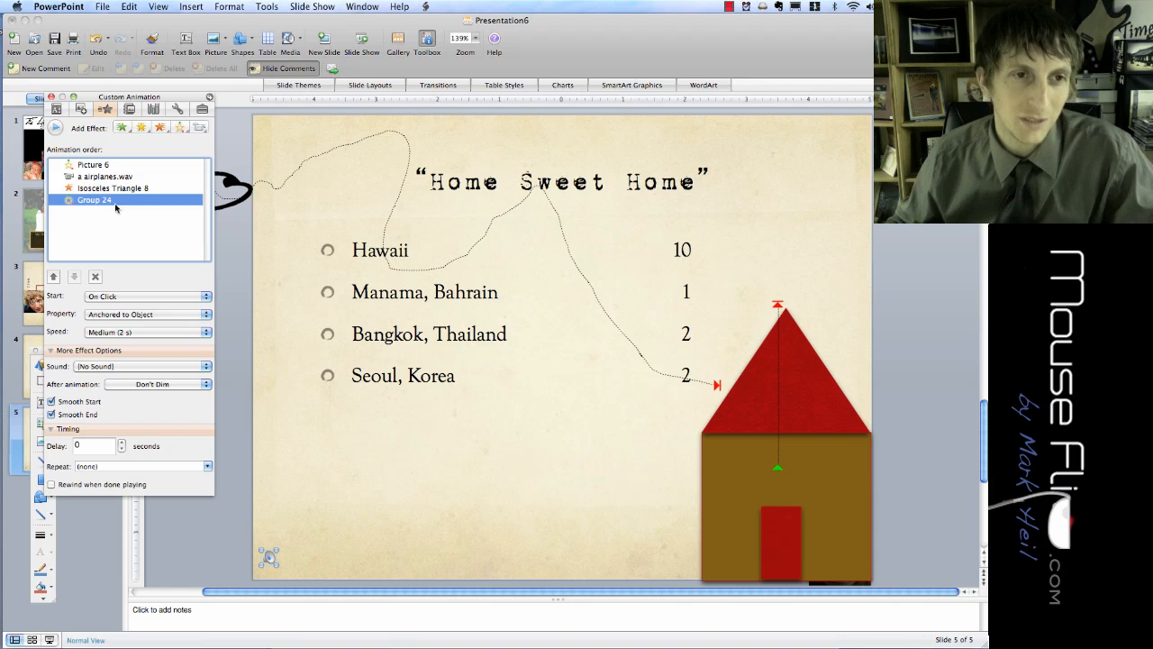
{"action": "left_click", "coordinate": [135, 296]}
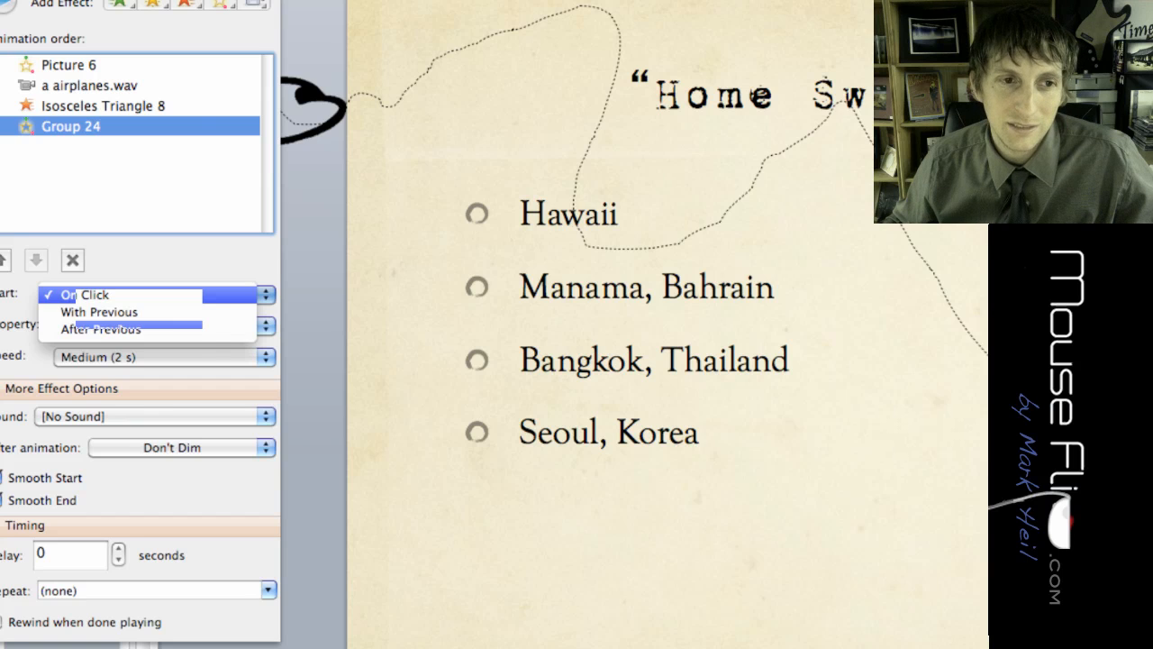
{"action": "left_click", "coordinate": [121, 329]}
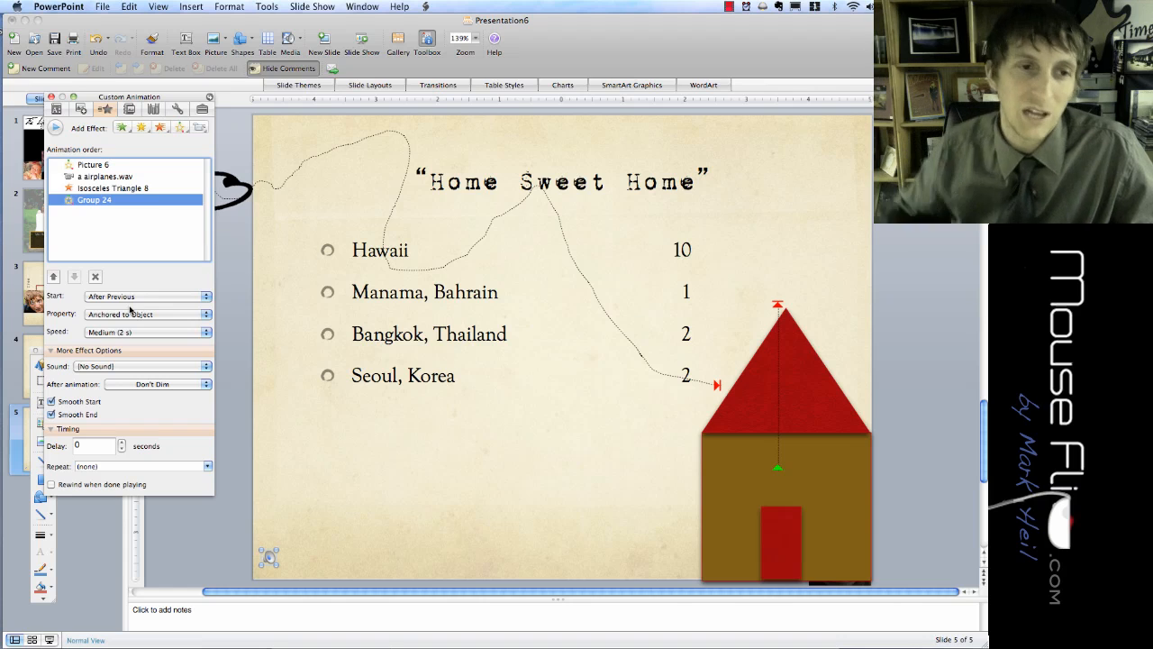
{"action": "left_click", "coordinate": [117, 333]}
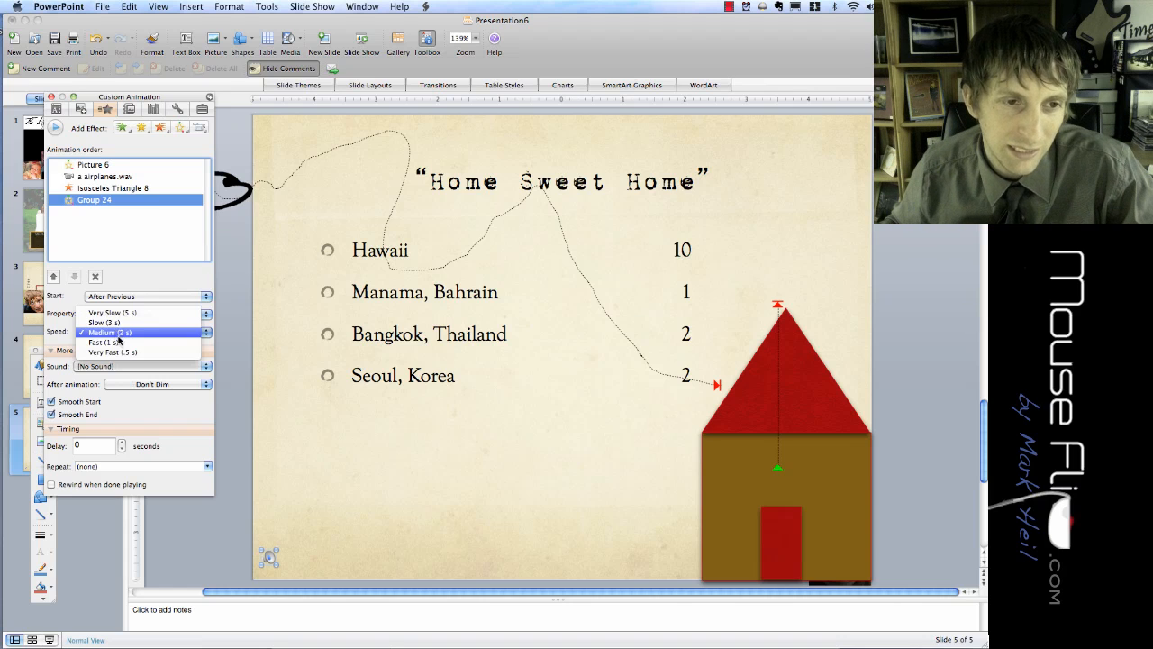
{"action": "left_click", "coordinate": [120, 352]}
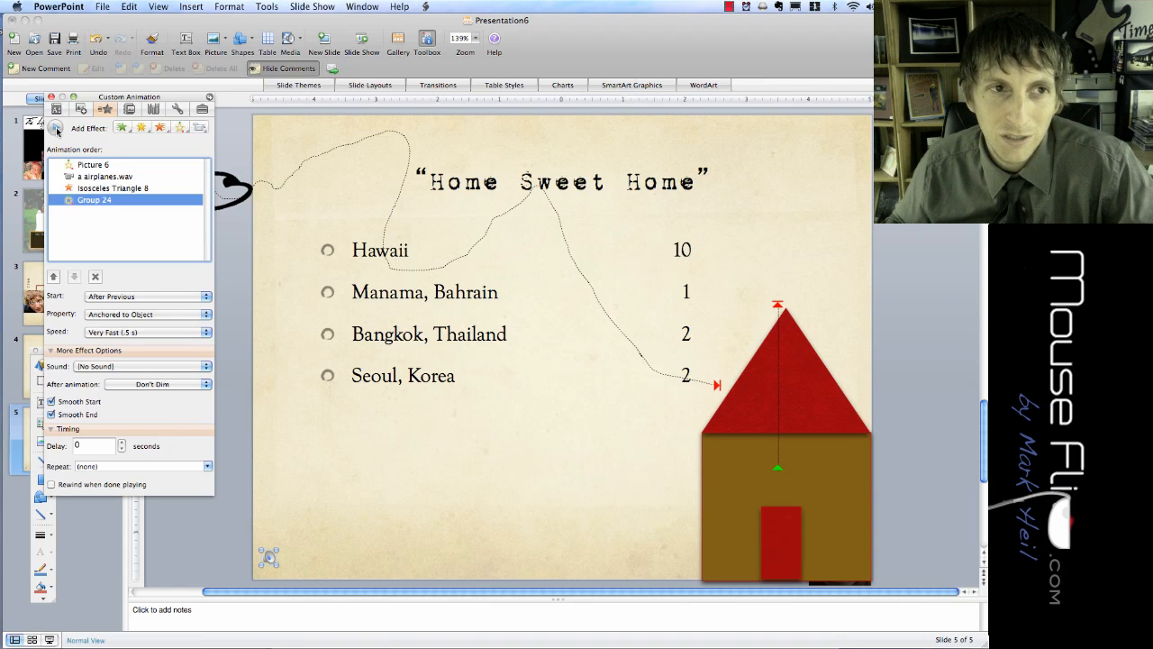
{"action": "left_click", "coordinate": [56, 128]}
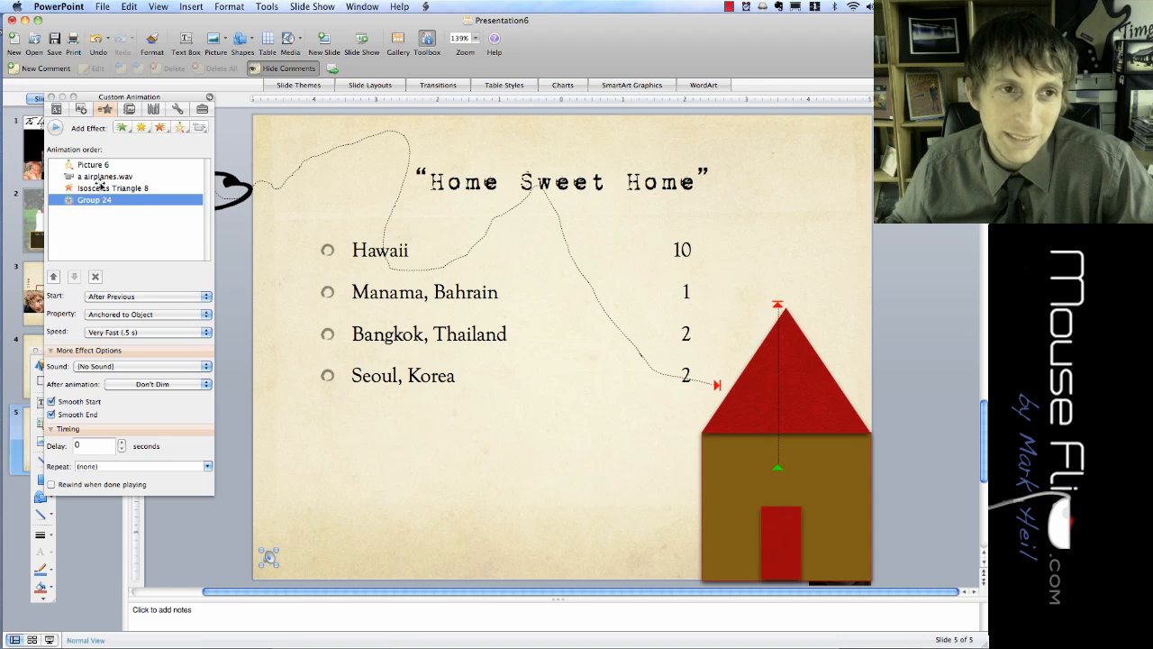
Add a Fly Out exit effect to the airplane picture and place it directly after the roof's exit in the animation order
{"action": "left_click", "coordinate": [240, 187]}
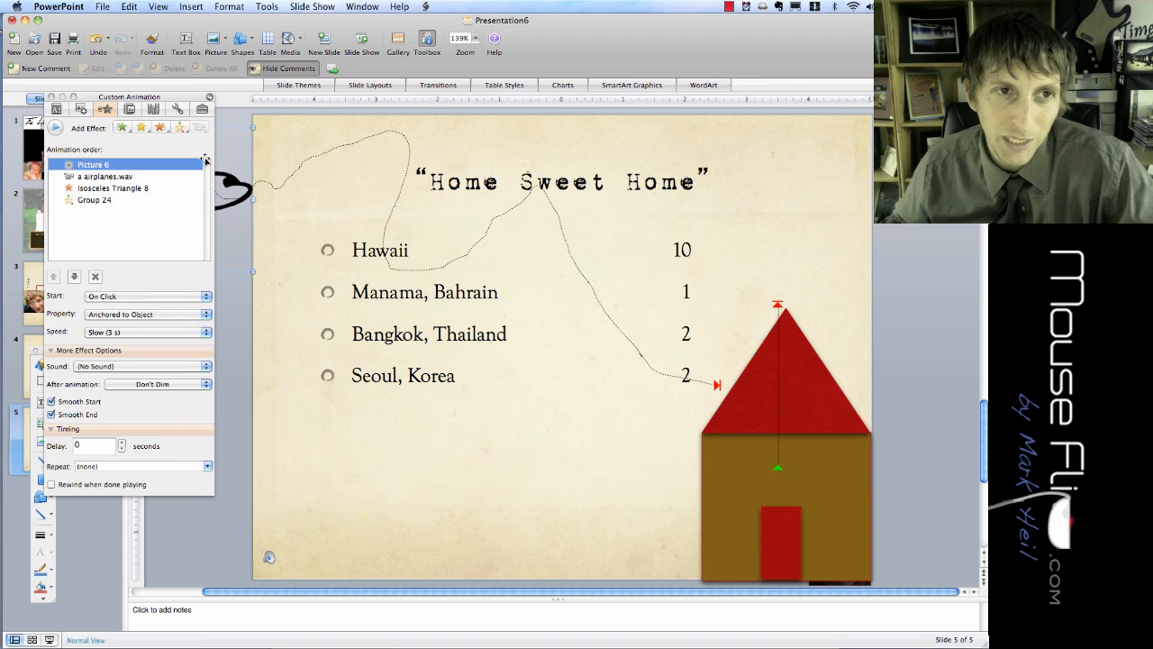
{"action": "left_click", "coordinate": [161, 132]}
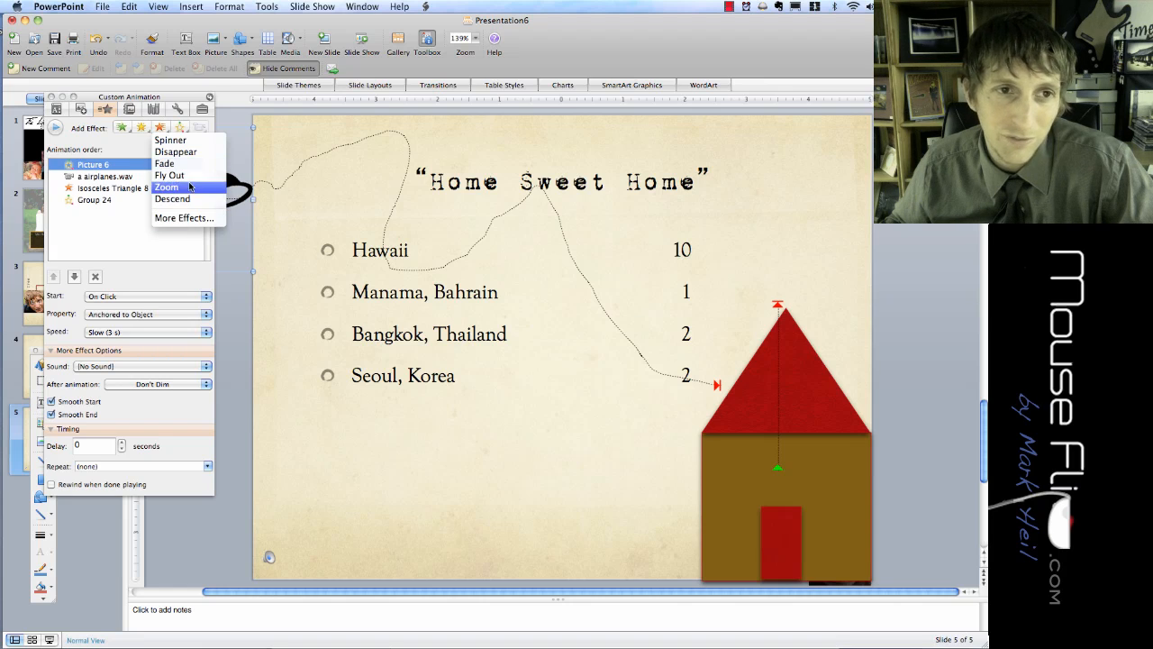
{"action": "left_click", "coordinate": [189, 178]}
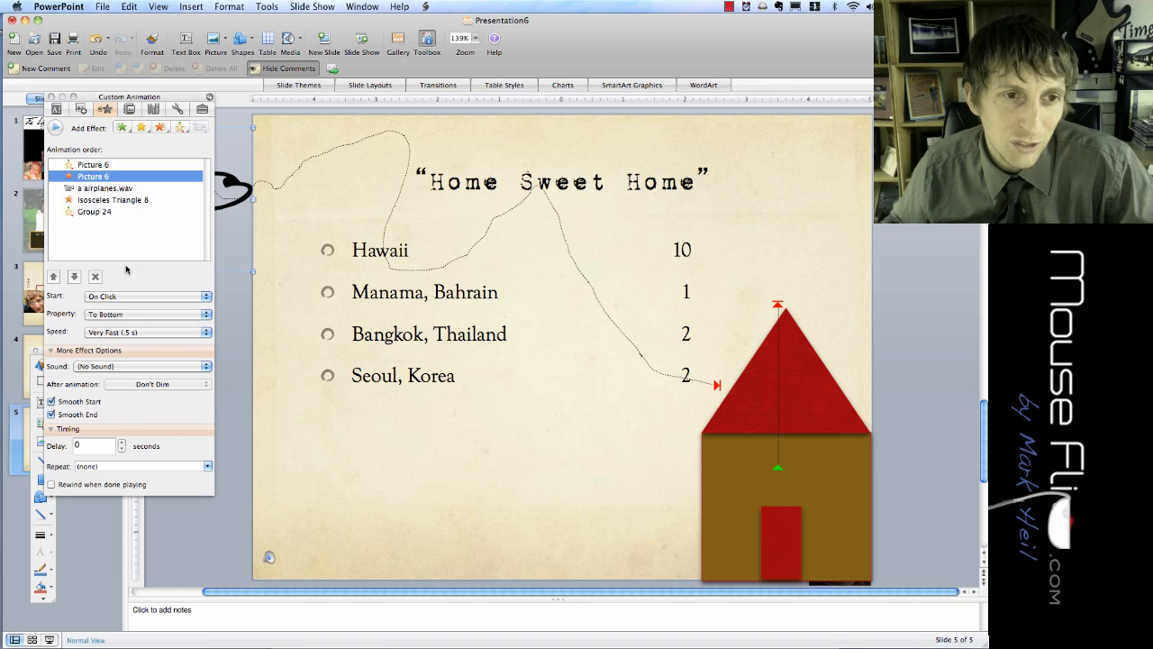
{"action": "left_click", "coordinate": [74, 276]}
{"action": "left_click", "coordinate": [74, 277]}
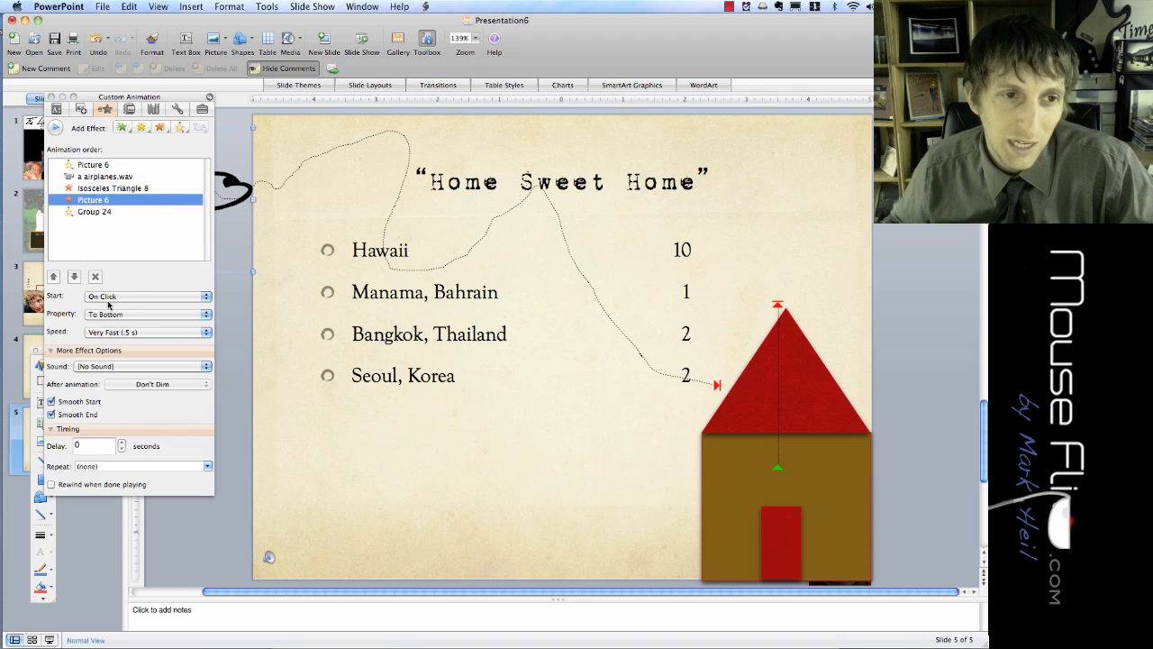
Set the airplane's Fly Out exit to start With Previous at Very Fast (.5 s) and preview the slide's animations
{"action": "left_click", "coordinate": [112, 298]}
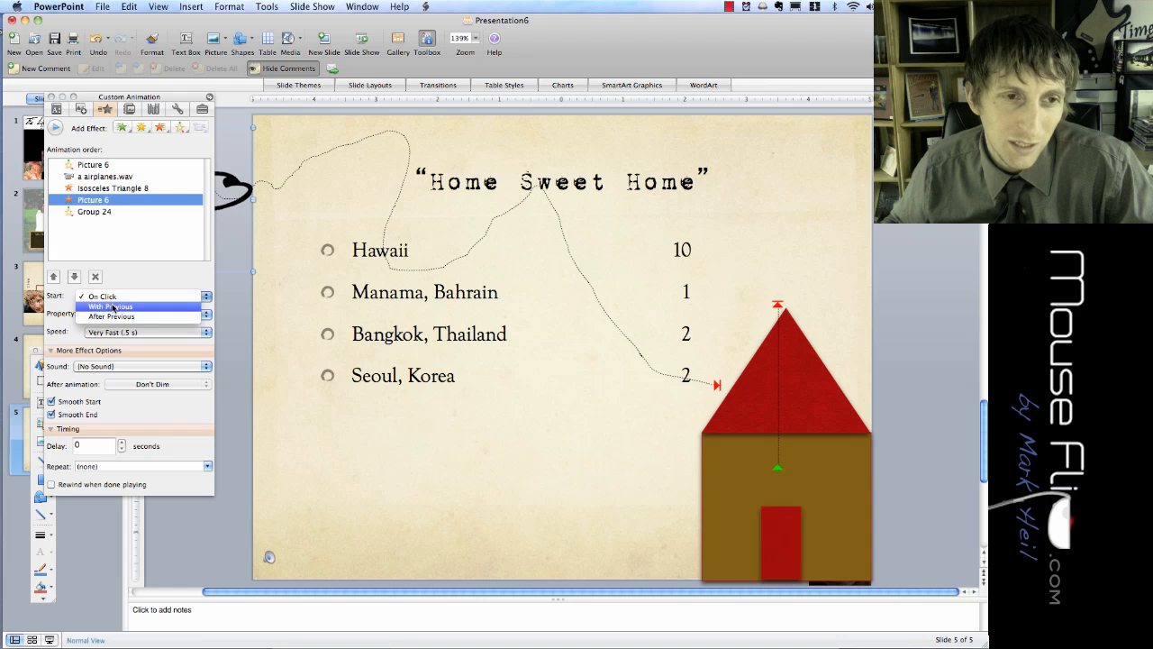
{"action": "left_click", "coordinate": [114, 307]}
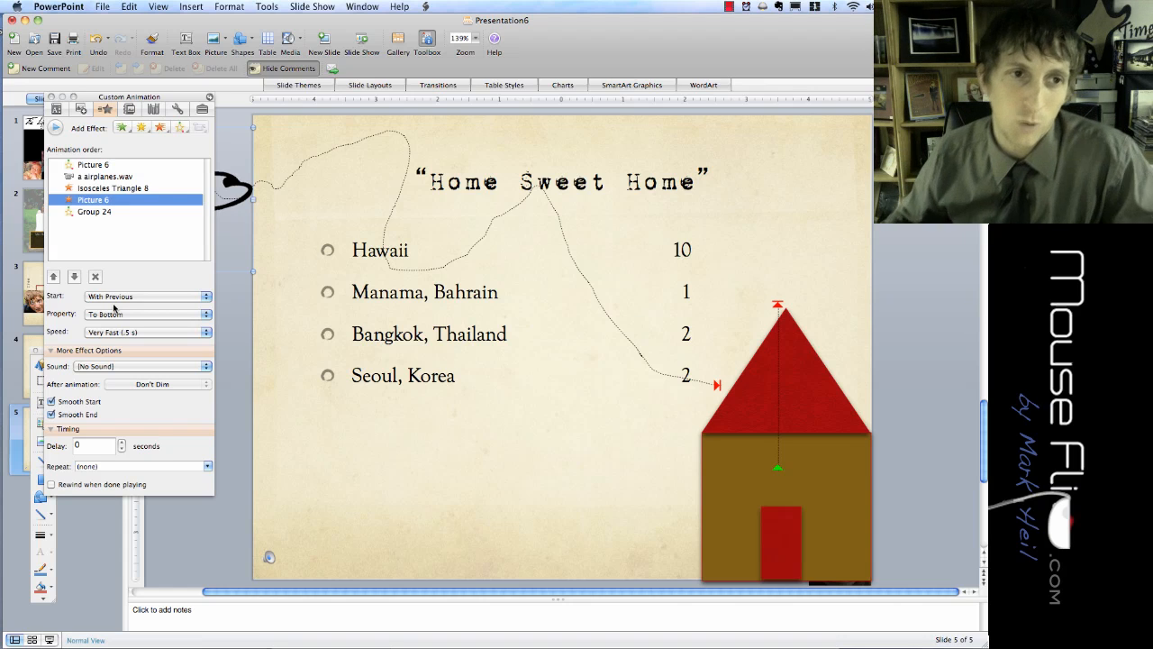
{"action": "left_click", "coordinate": [121, 332]}
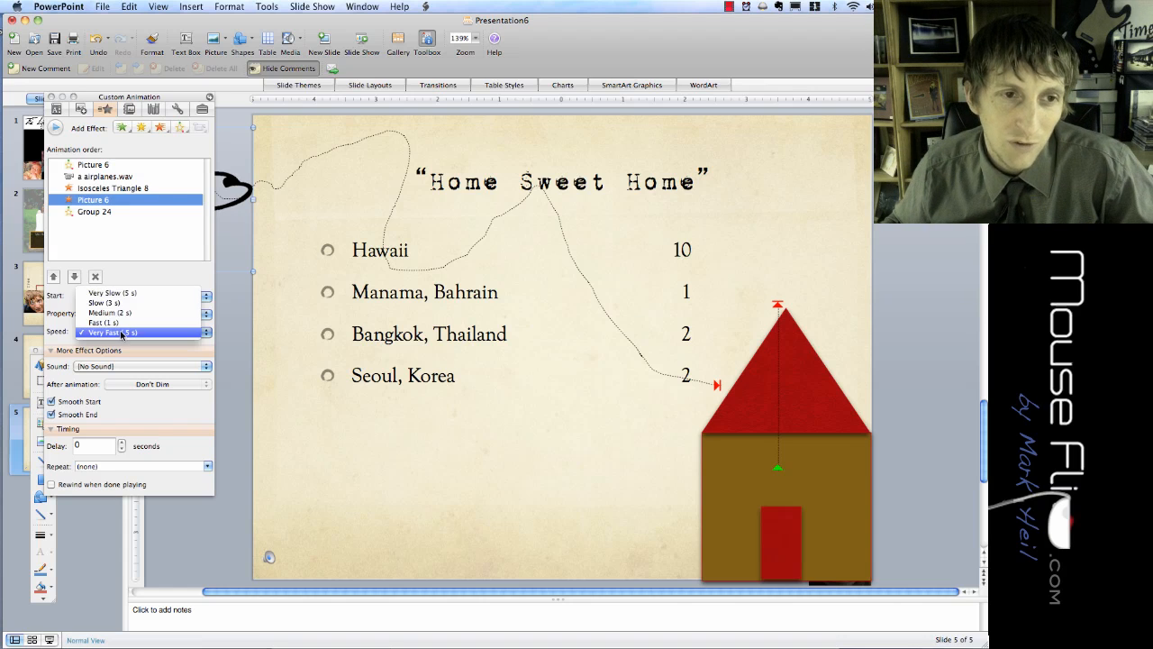
{"action": "left_click", "coordinate": [123, 333]}
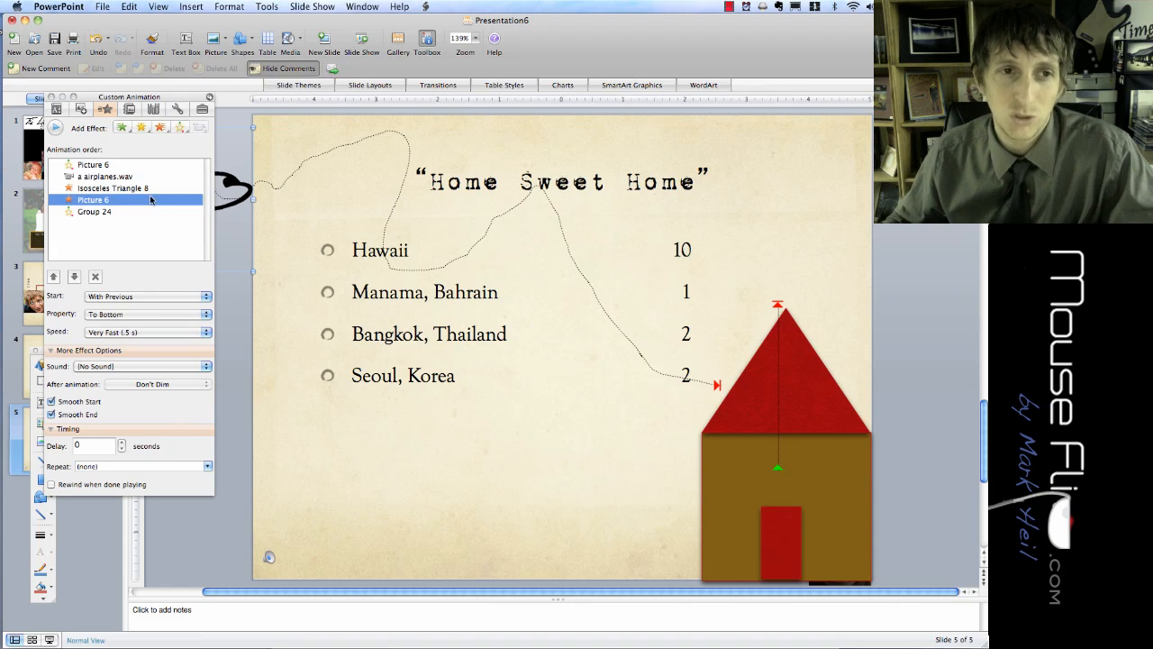
{"action": "left_click", "coordinate": [54, 129]}
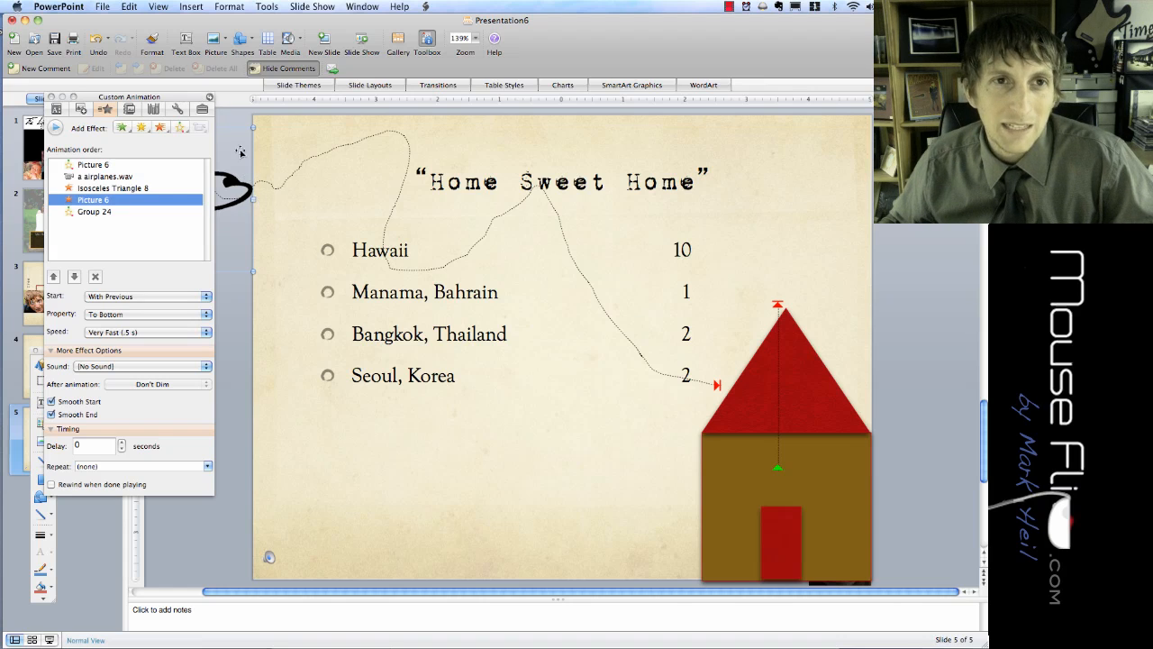
Examine the options for recording a sound on the slide, including its name, input device and input source
{"action": "left_click", "coordinate": [191, 8]}
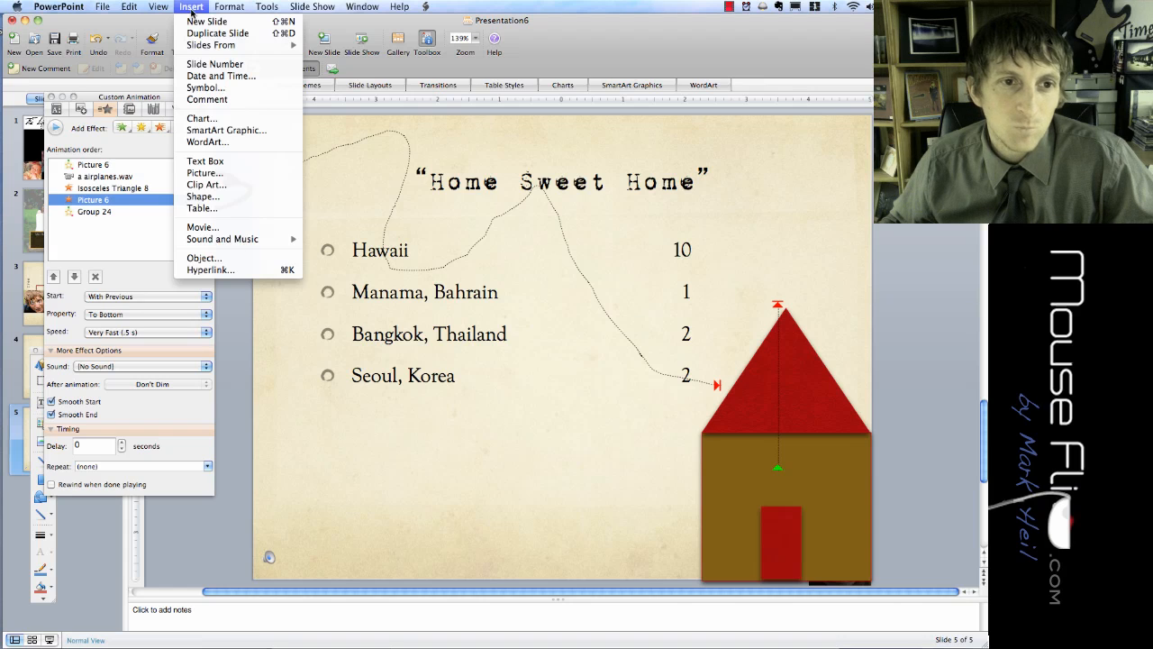
{"action": "mouse_move", "coordinate": [239, 243]}
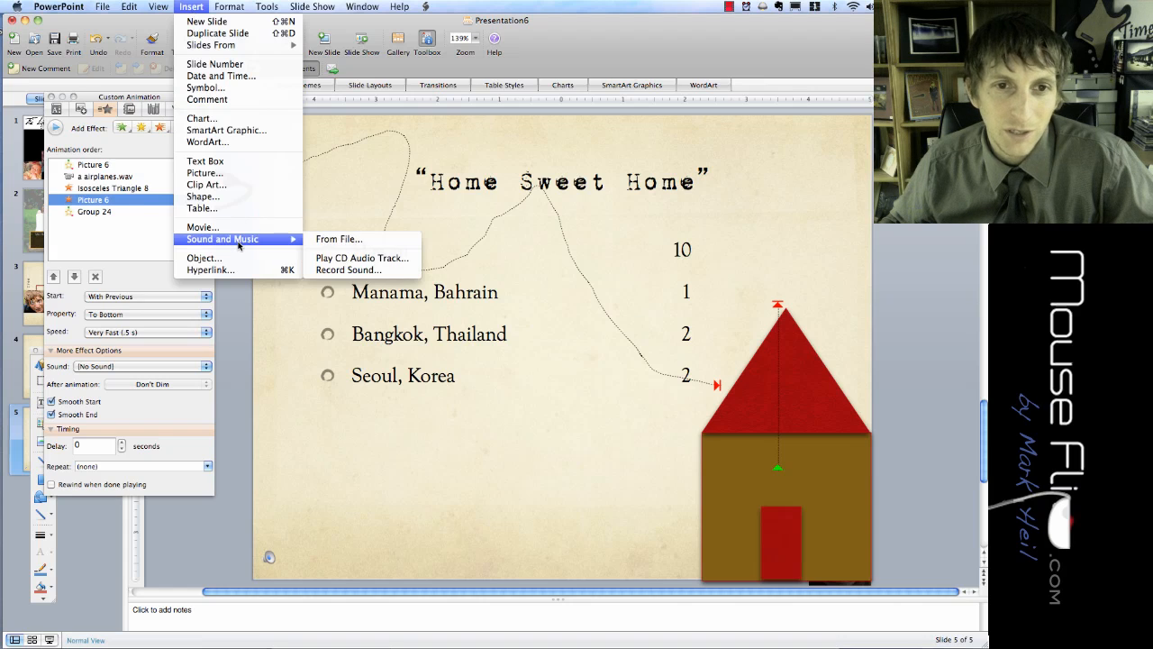
{"action": "left_click", "coordinate": [356, 272]}
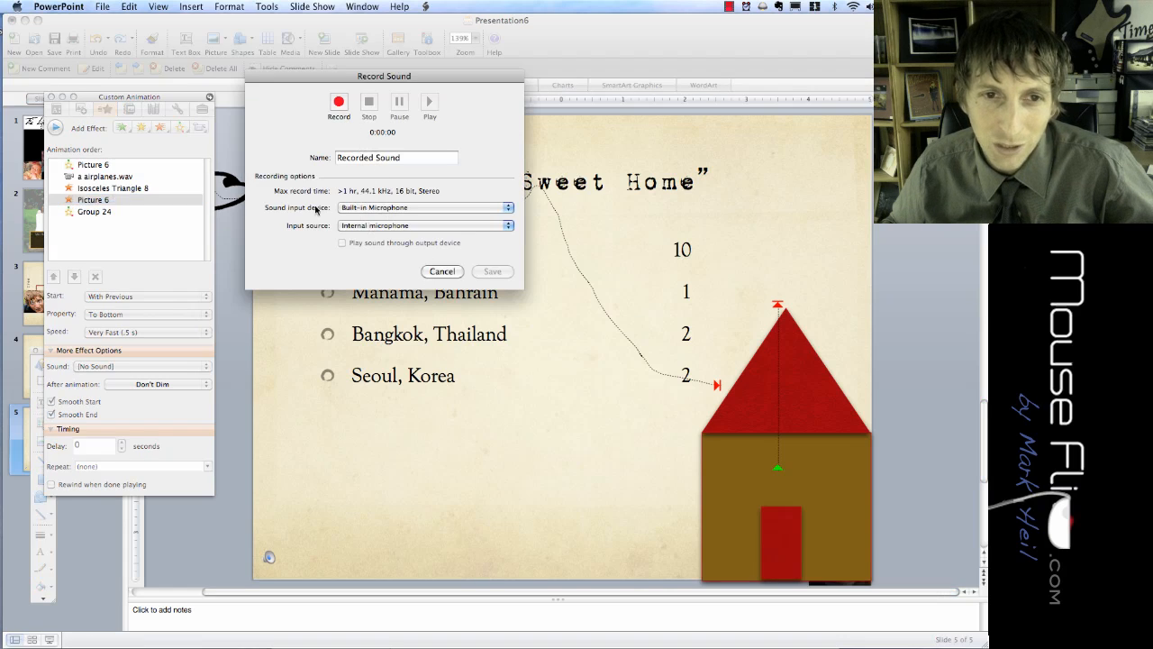
{"action": "triple_click", "coordinate": [394, 160]}
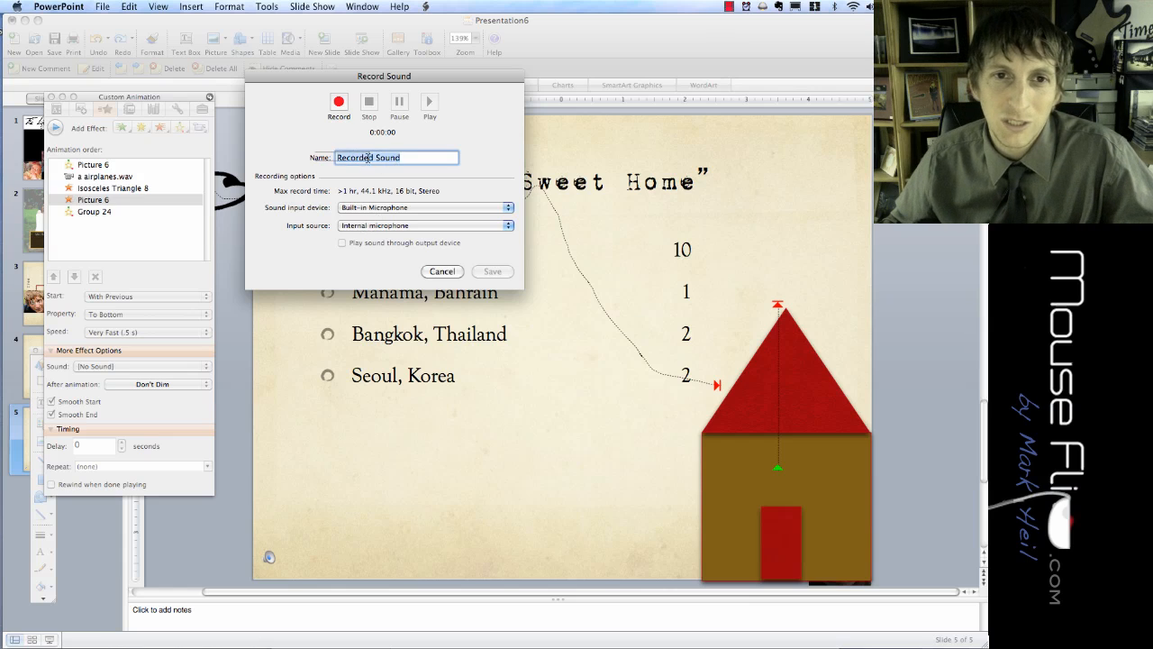
{"action": "left_click", "coordinate": [440, 271]}
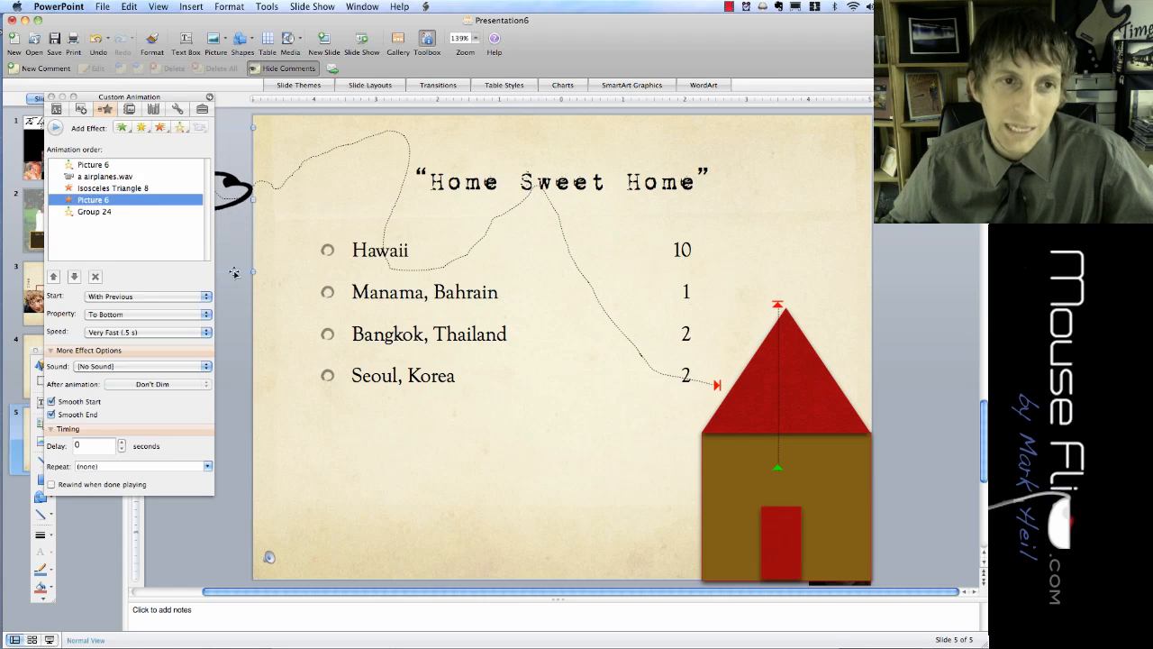
{"action": "left_click", "coordinate": [190, 8]}
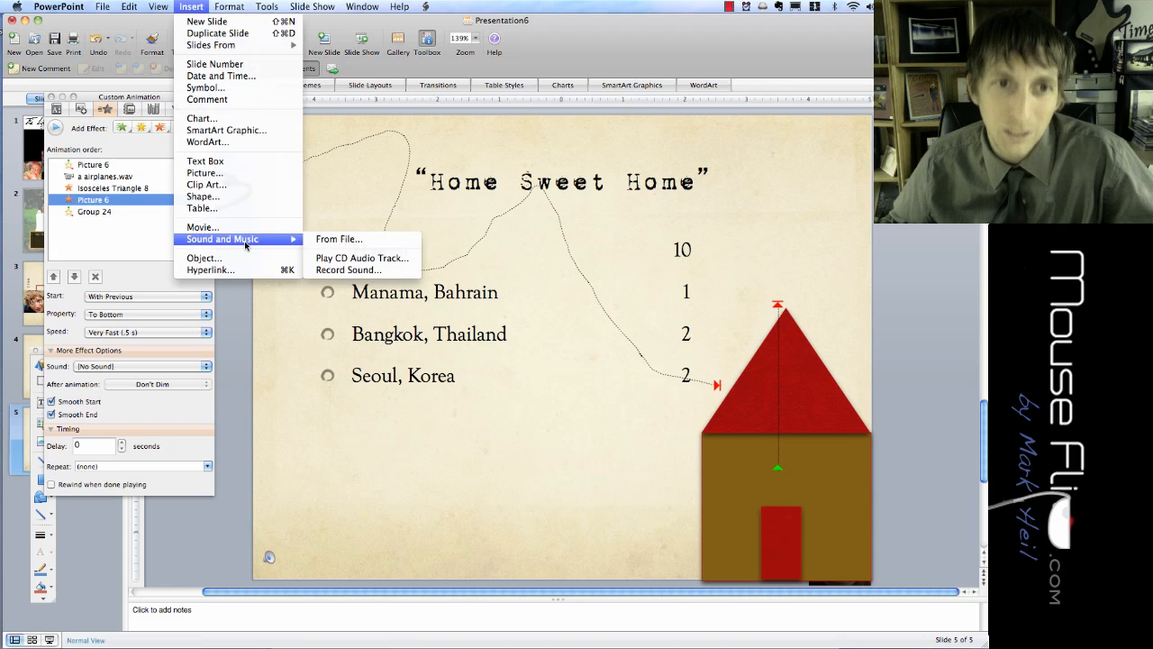
{"action": "left_click", "coordinate": [122, 225]}
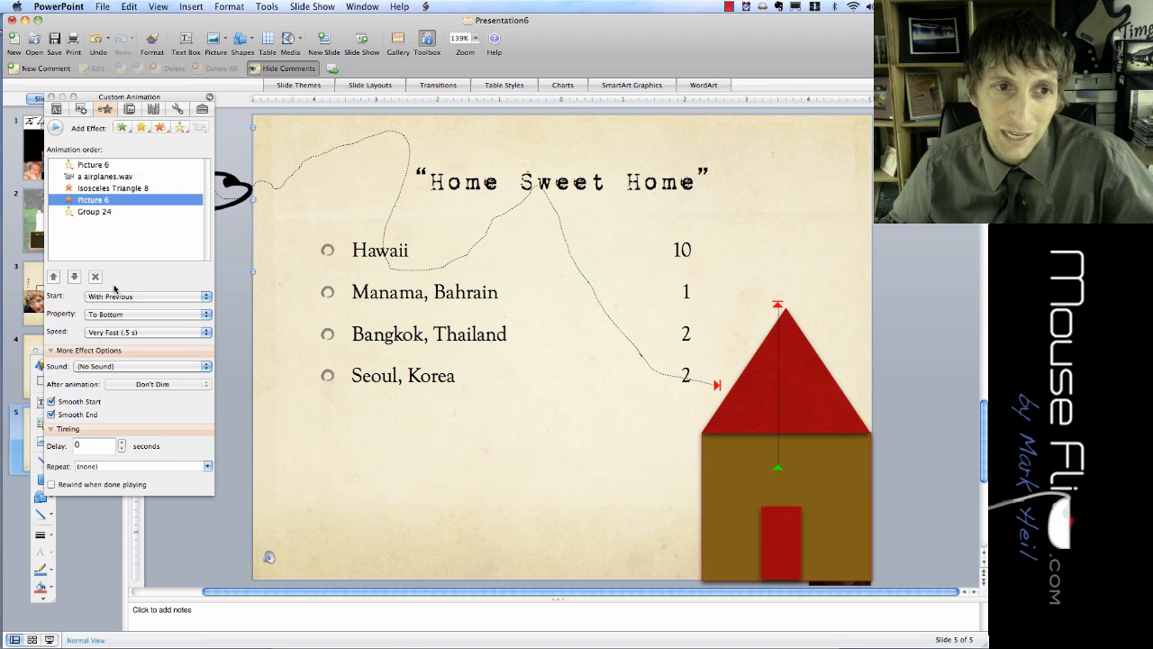
{"action": "left_click", "coordinate": [100, 215]}
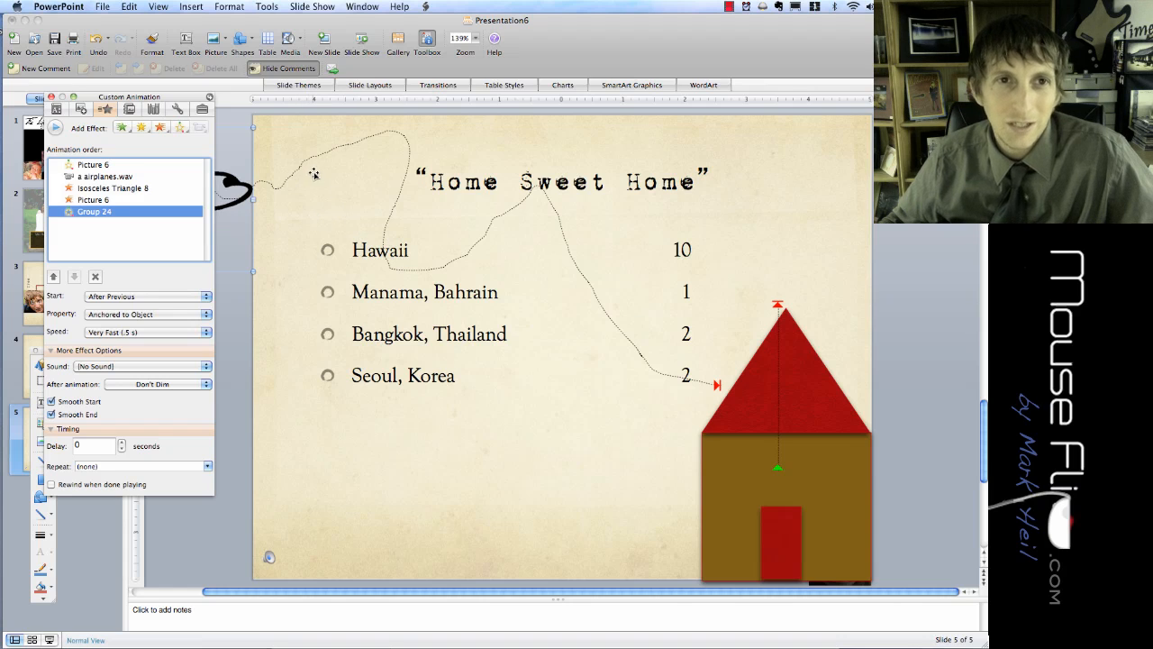
Draw a rectangle spanning the slide's full width from its upper edge down over the title to the Bangkok, Thailand line
{"action": "left_click", "coordinate": [127, 8]}
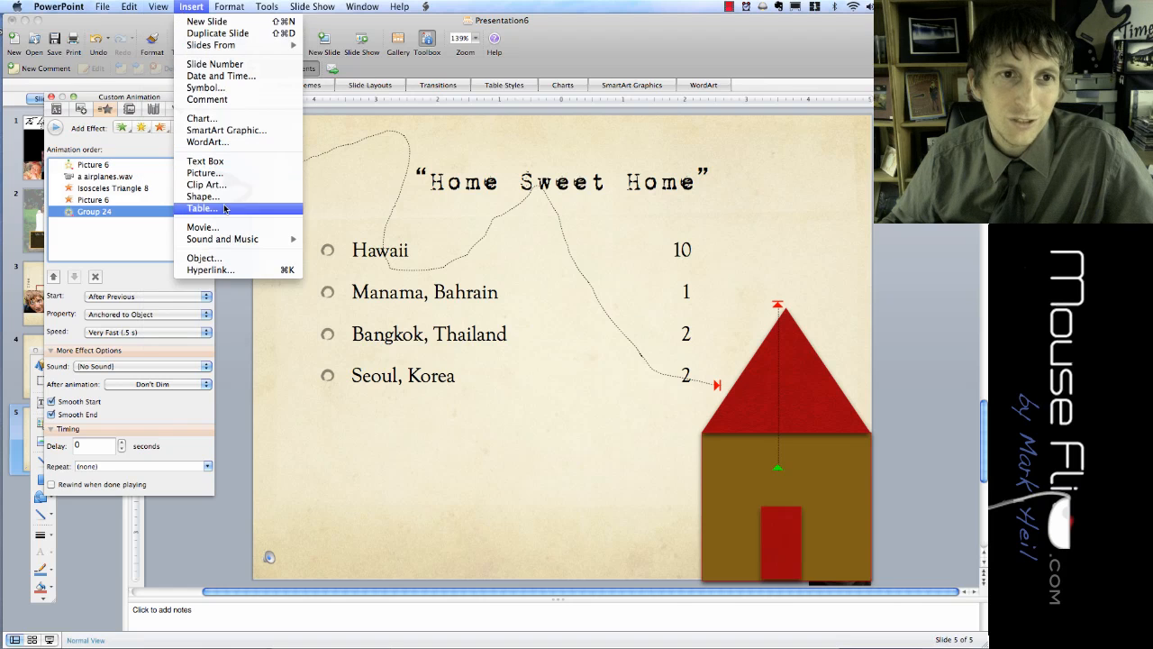
{"action": "left_click", "coordinate": [232, 196]}
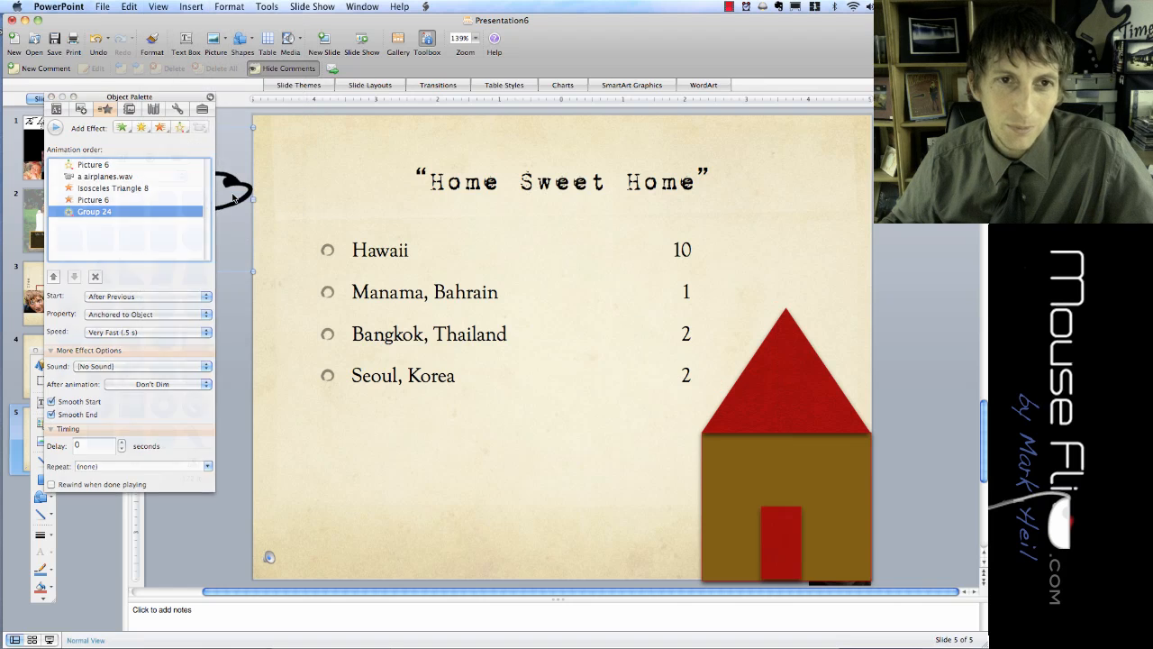
{"action": "left_click", "coordinate": [69, 178]}
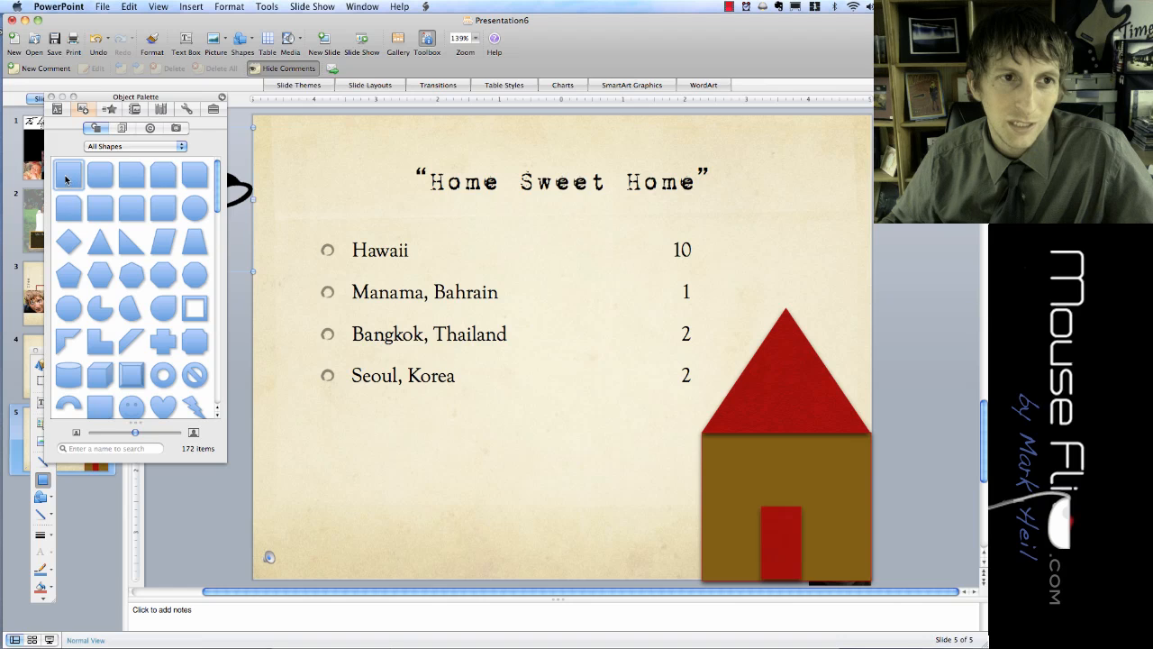
{"action": "left_click_drag", "start_coordinate": [254, 115], "coordinate": [870, 338]}
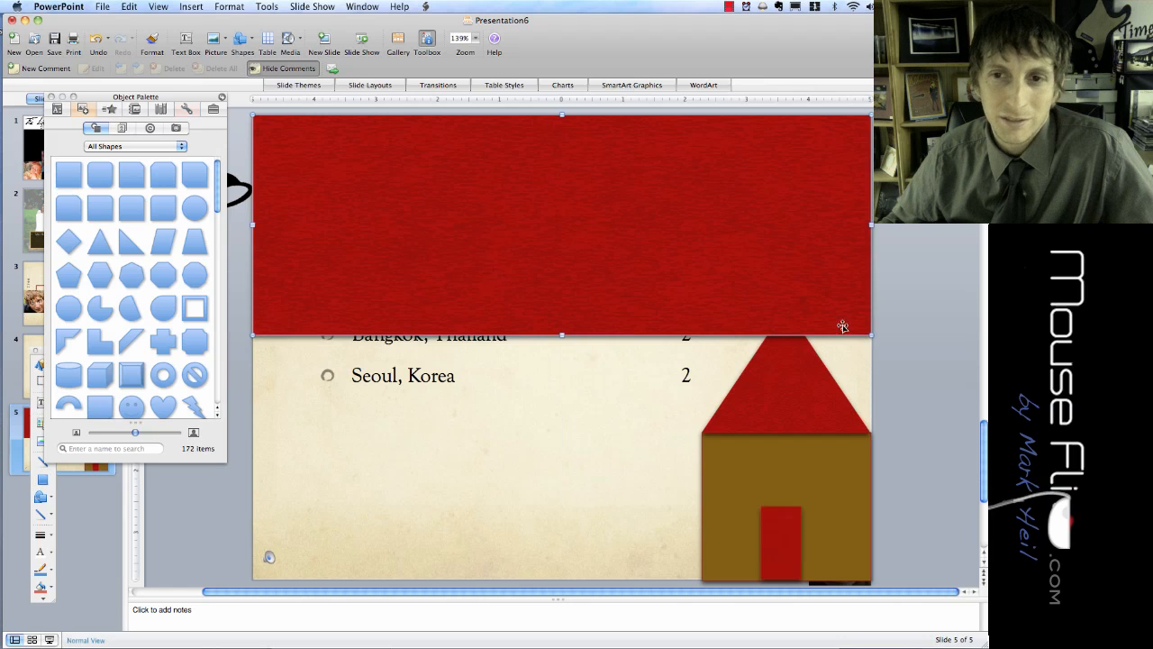
Fill the upper rectangle with a linear blue-to-white gradient at an angle of about 84°, white at the upper edge
{"action": "double_click", "coordinate": [782, 299]}
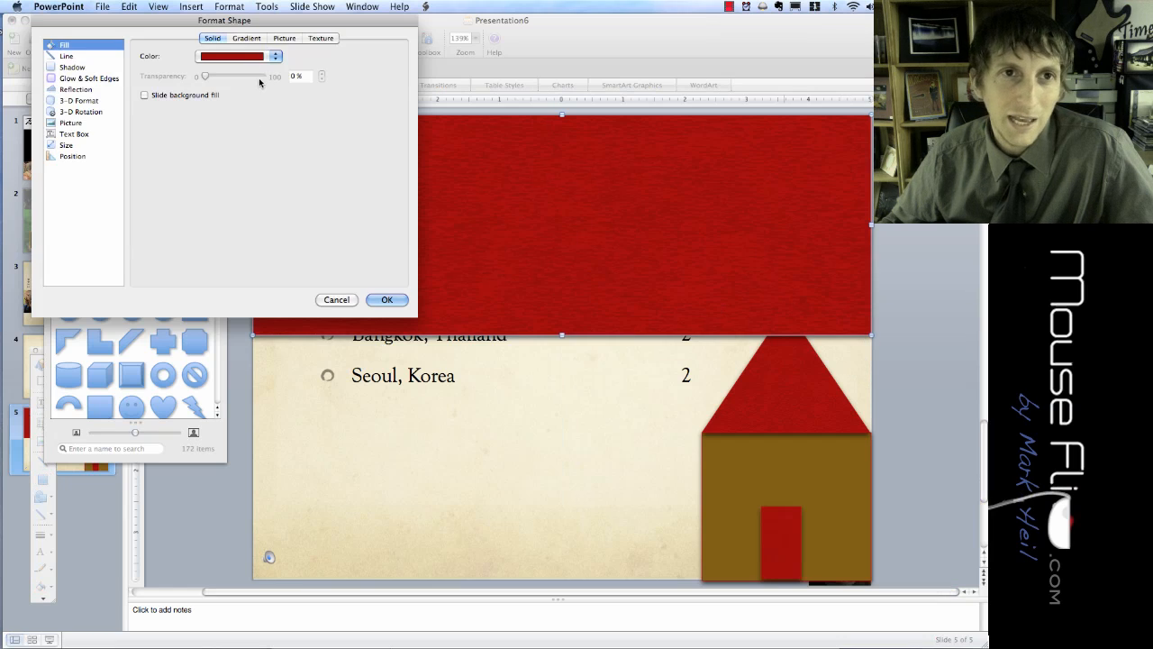
{"action": "left_click", "coordinate": [275, 56]}
{"action": "left_click", "coordinate": [251, 165]}
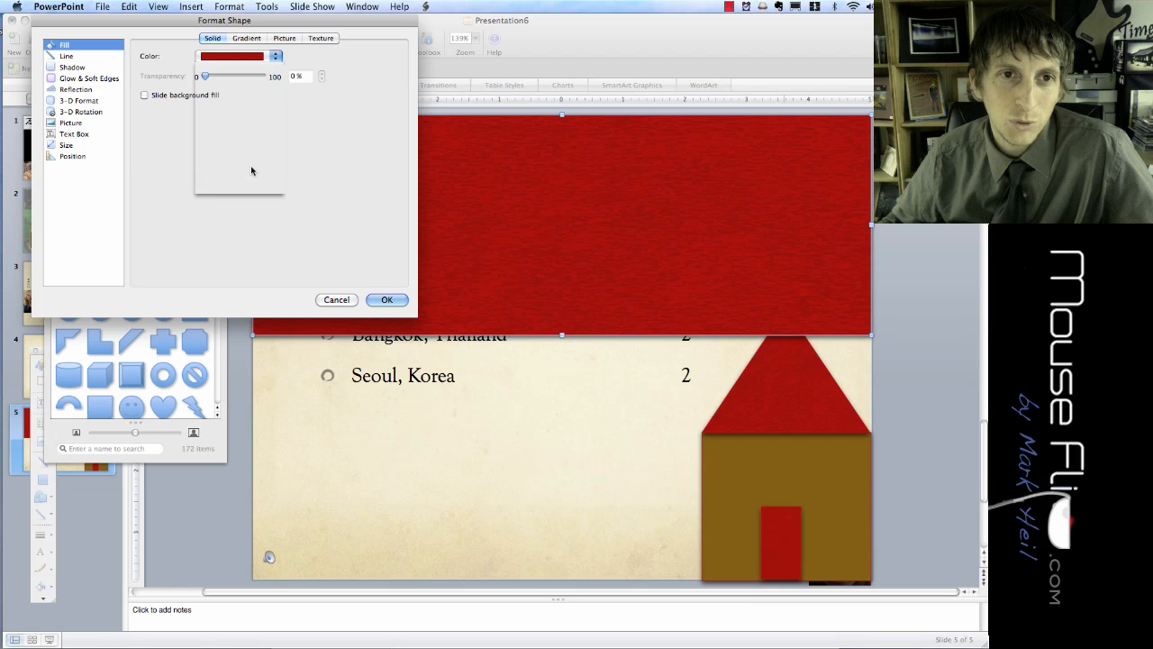
{"action": "left_click", "coordinate": [247, 37]}
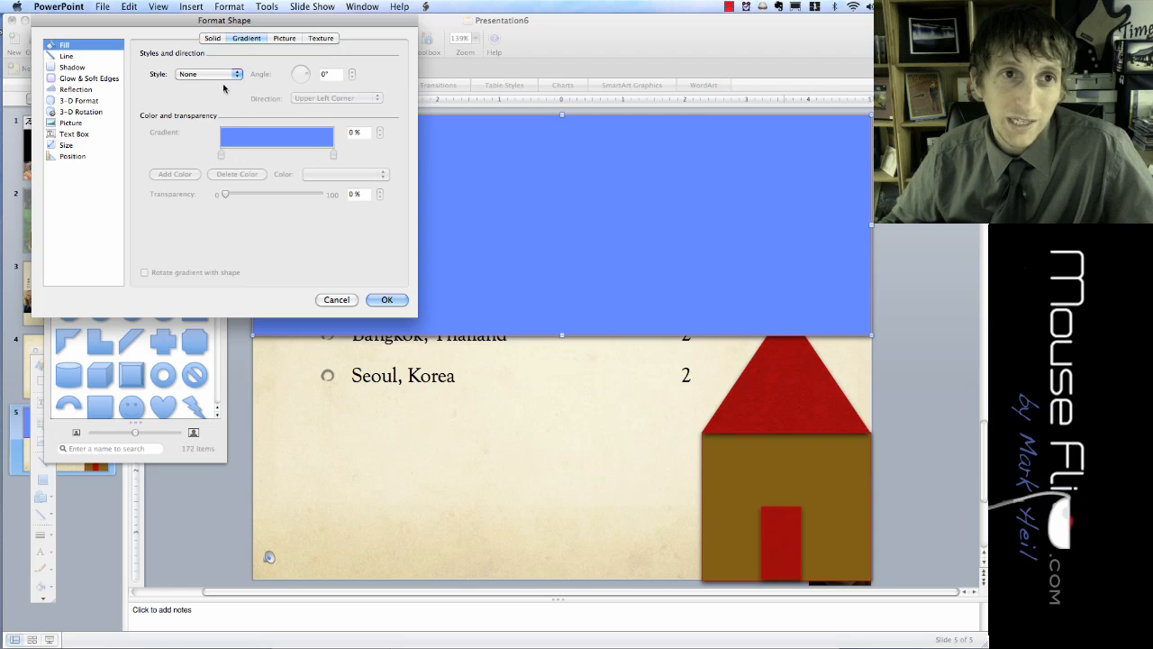
{"action": "left_click", "coordinate": [217, 75]}
{"action": "left_click", "coordinate": [209, 87]}
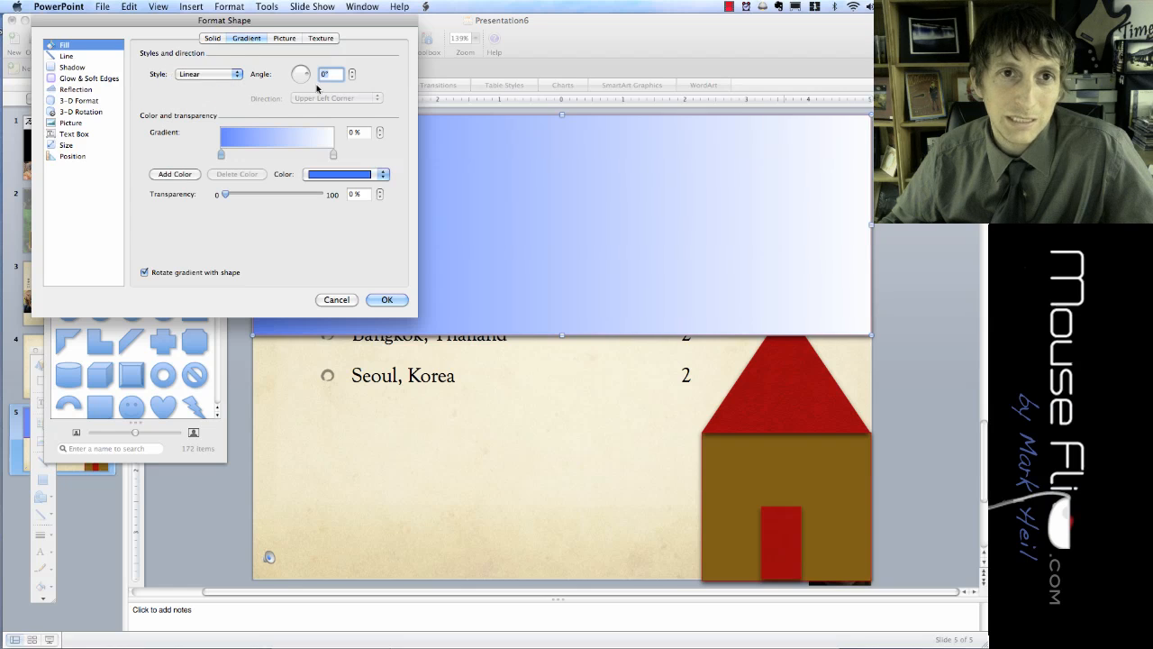
{"action": "left_click_drag", "start_coordinate": [306, 74], "coordinate": [302, 81]}
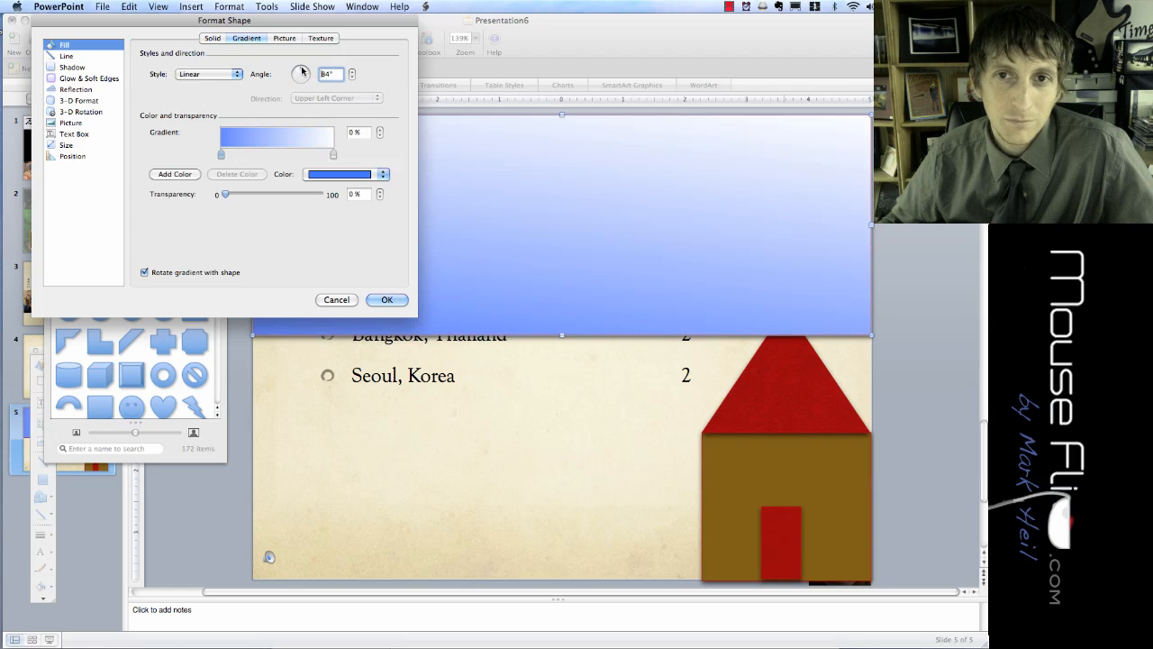
{"action": "left_click", "coordinate": [386, 299]}
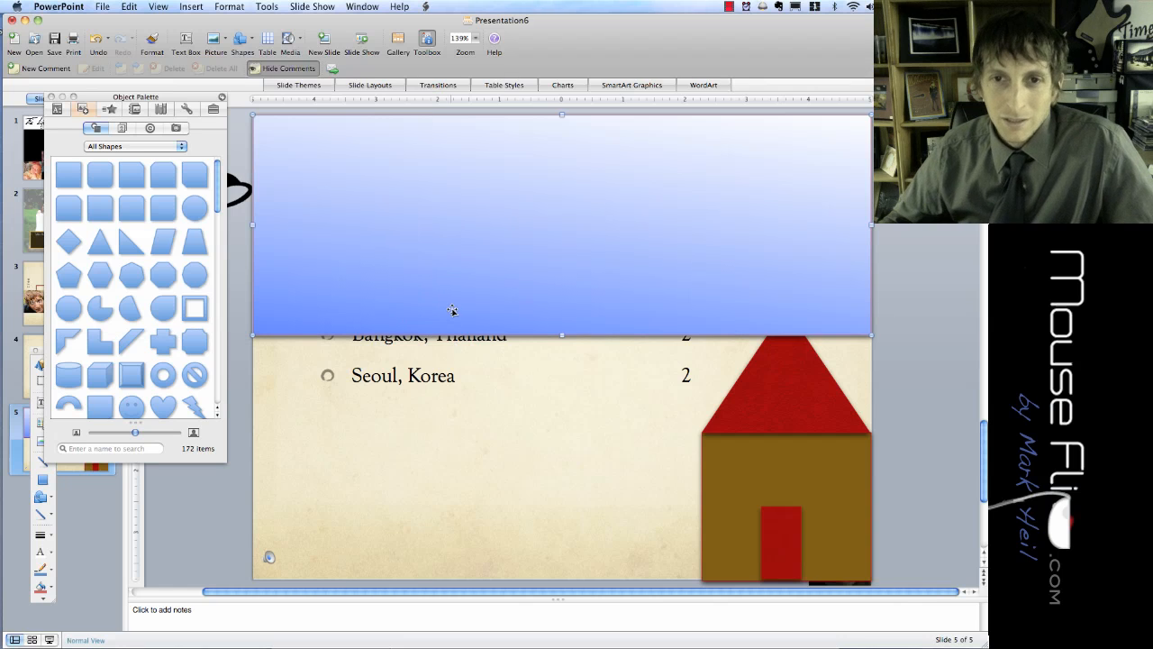
Set the outline of the blue gradient rectangle to No Line
{"action": "left_click", "coordinate": [467, 336]}
{"action": "double_click", "coordinate": [273, 260]}
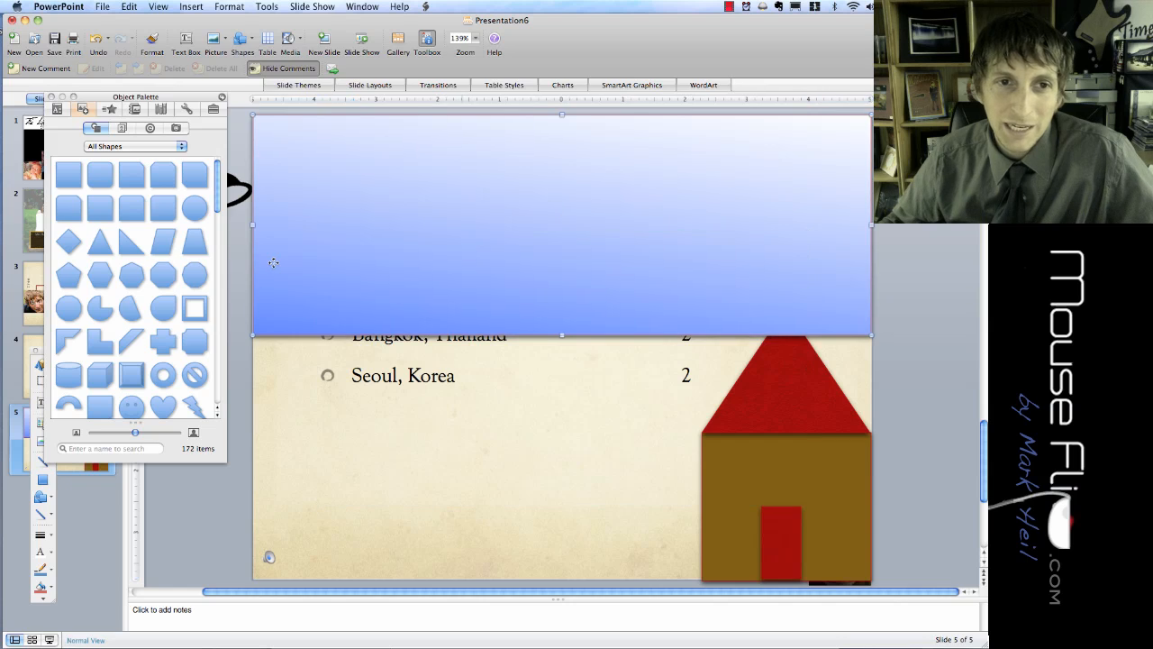
{"action": "left_click", "coordinate": [76, 58]}
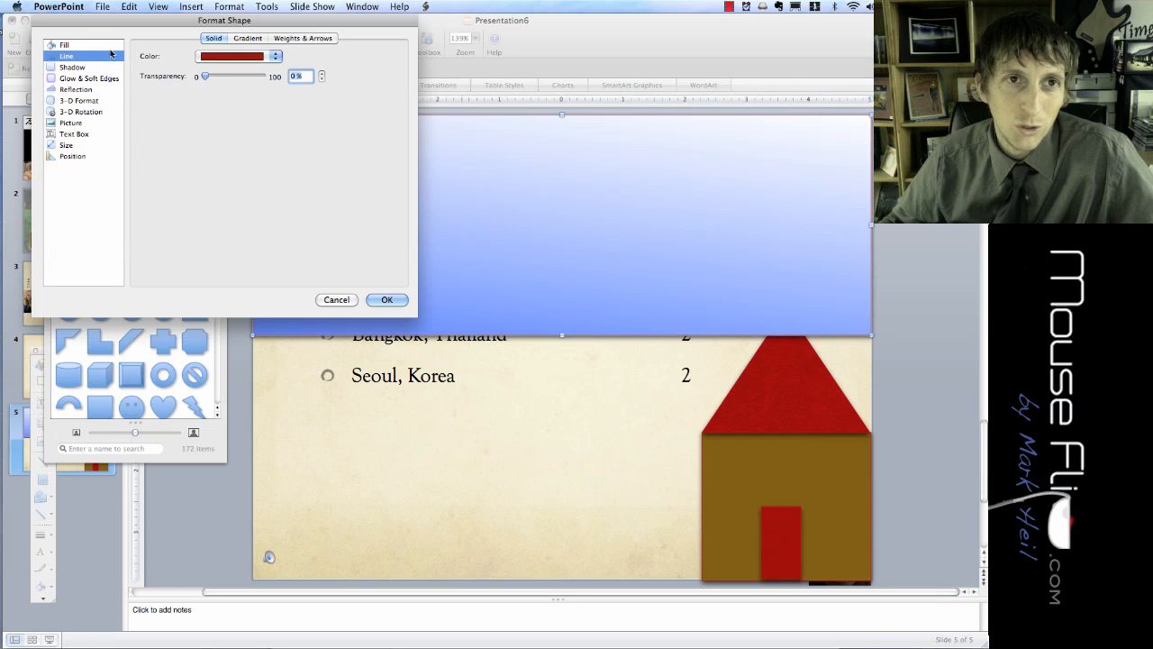
{"action": "left_click", "coordinate": [214, 56]}
{"action": "left_click", "coordinate": [213, 74]}
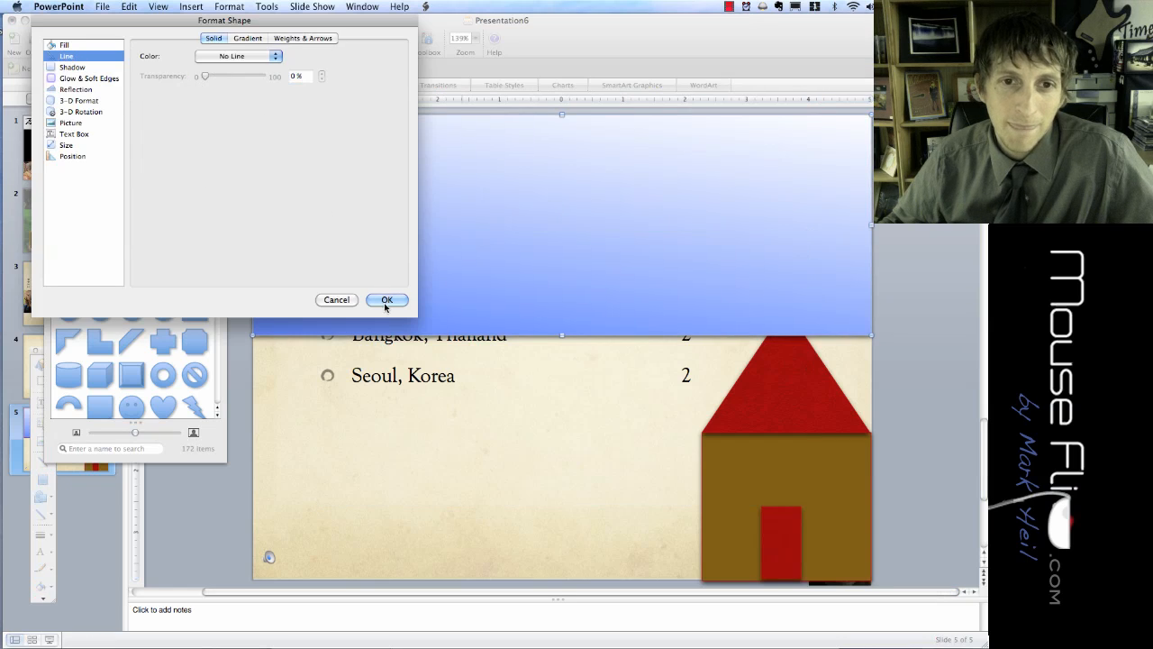
{"action": "left_click", "coordinate": [383, 299]}
{"action": "left_click", "coordinate": [293, 365]}
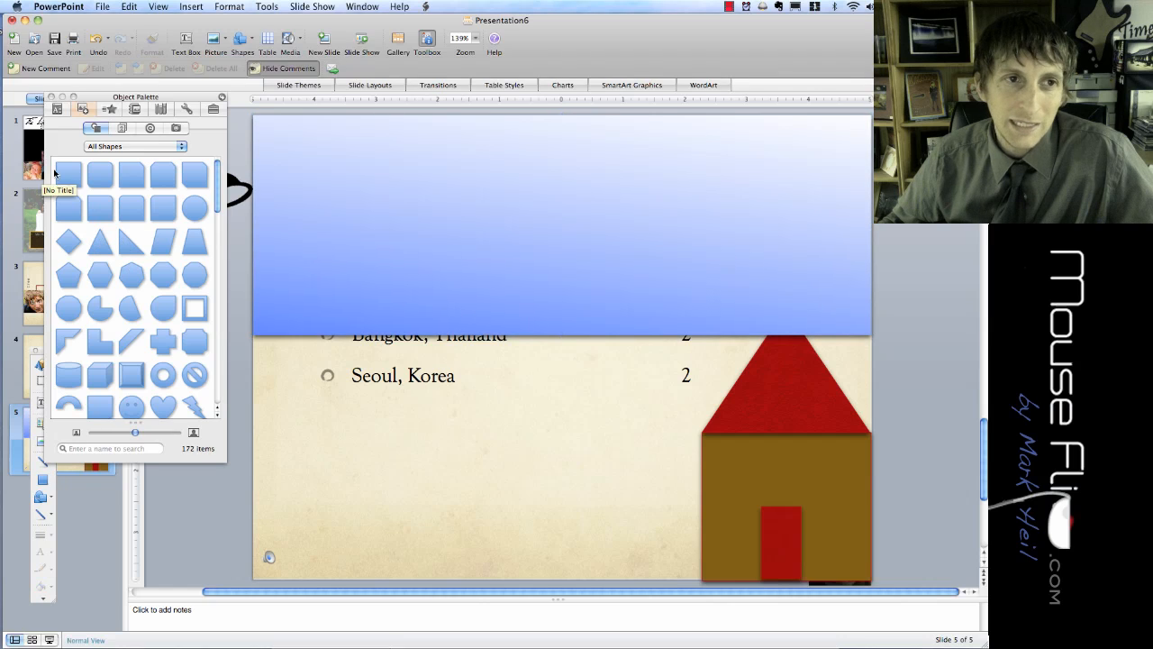
Draw a full-width rectangle covering the slide below the blue one and set its outline to a solid olive green
{"action": "left_click", "coordinate": [73, 183]}
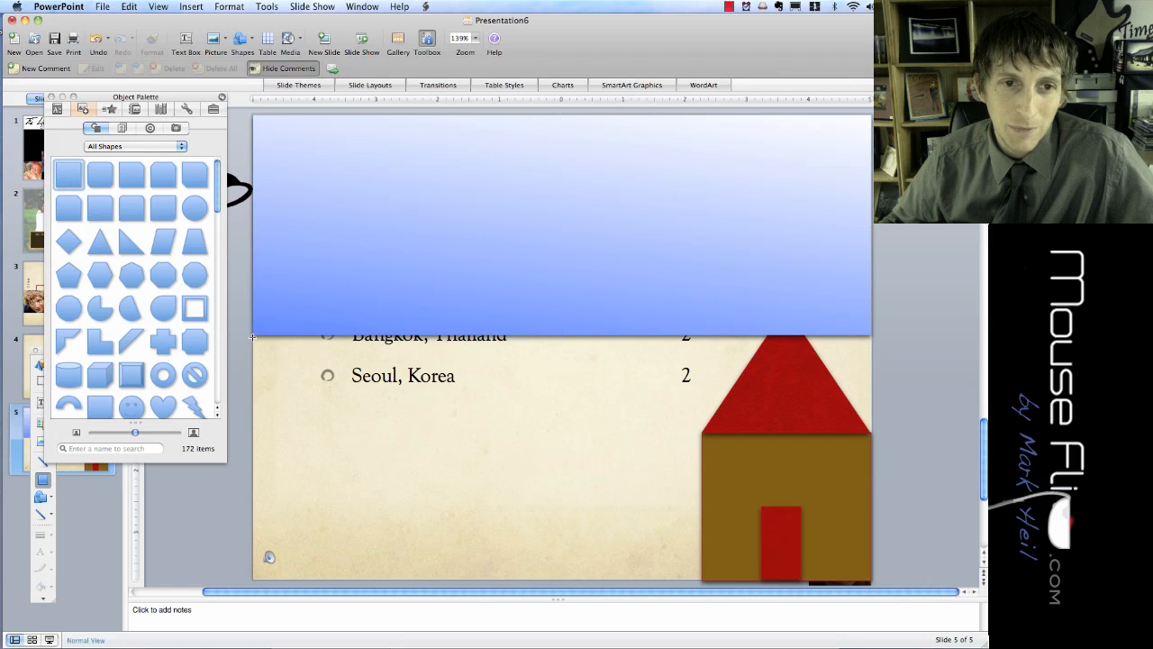
{"action": "left_click_drag", "start_coordinate": [252, 336], "coordinate": [871, 596]}
{"action": "double_click", "coordinate": [399, 337]}
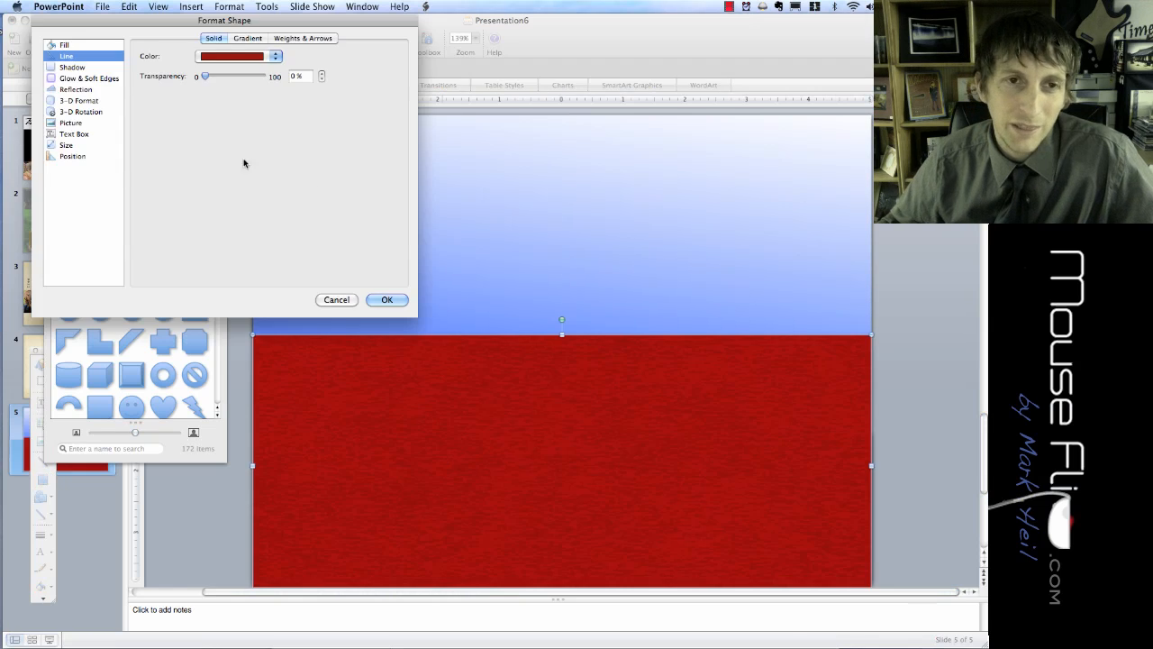
{"action": "left_click", "coordinate": [221, 55]}
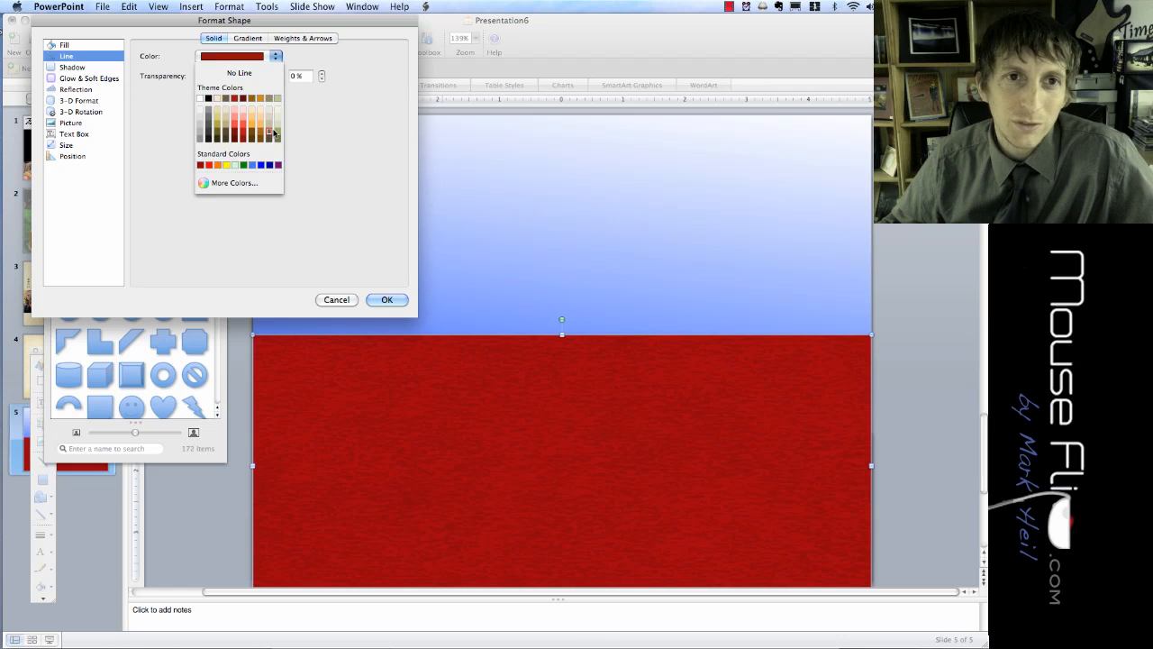
{"action": "left_click", "coordinate": [273, 132]}
Give the lower rectangle's outline a linear gradient at 90° from olive green to white
{"action": "left_click", "coordinate": [249, 38]}
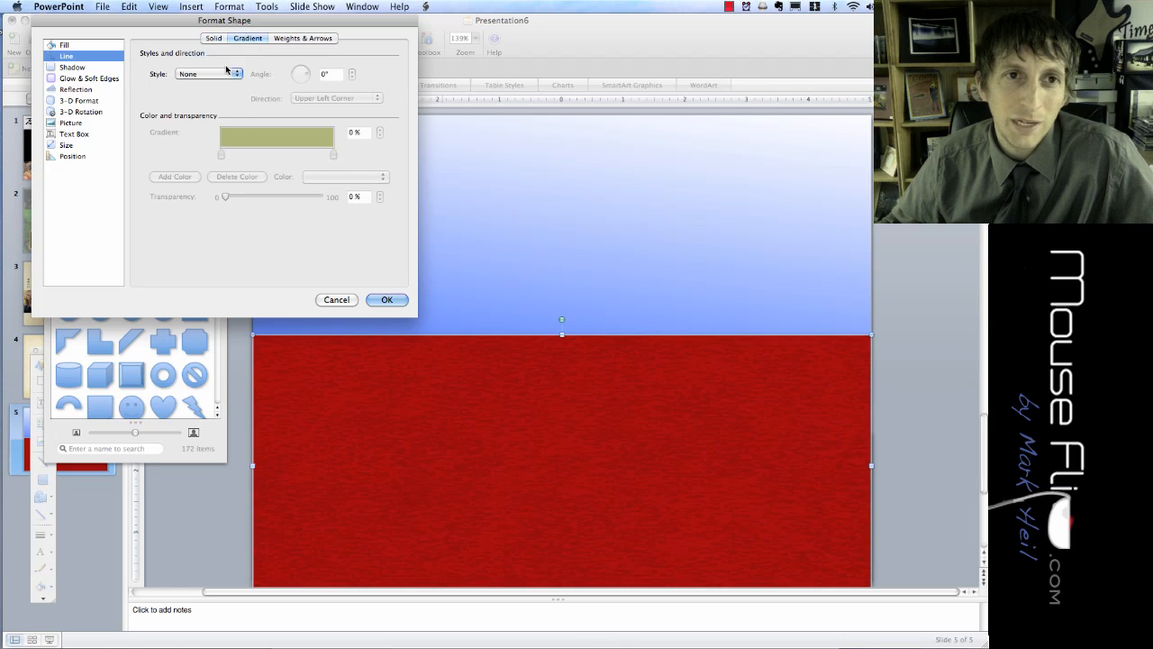
{"action": "left_click", "coordinate": [227, 72]}
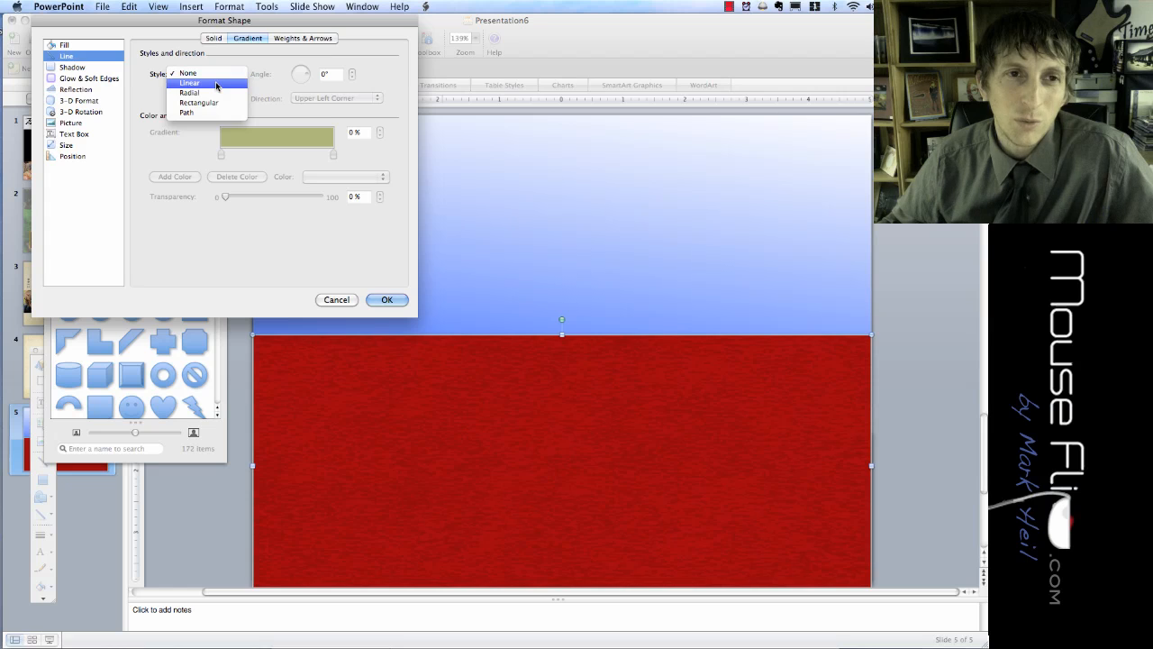
{"action": "left_click", "coordinate": [216, 82]}
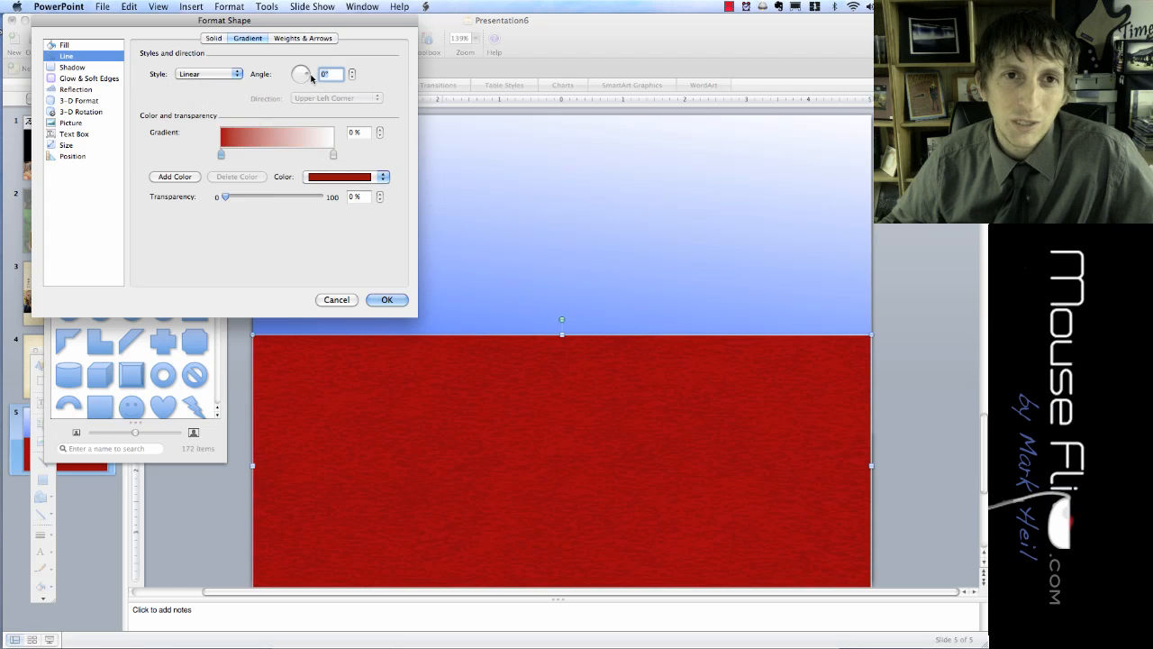
{"action": "left_click_drag", "start_coordinate": [312, 79], "coordinate": [303, 72]}
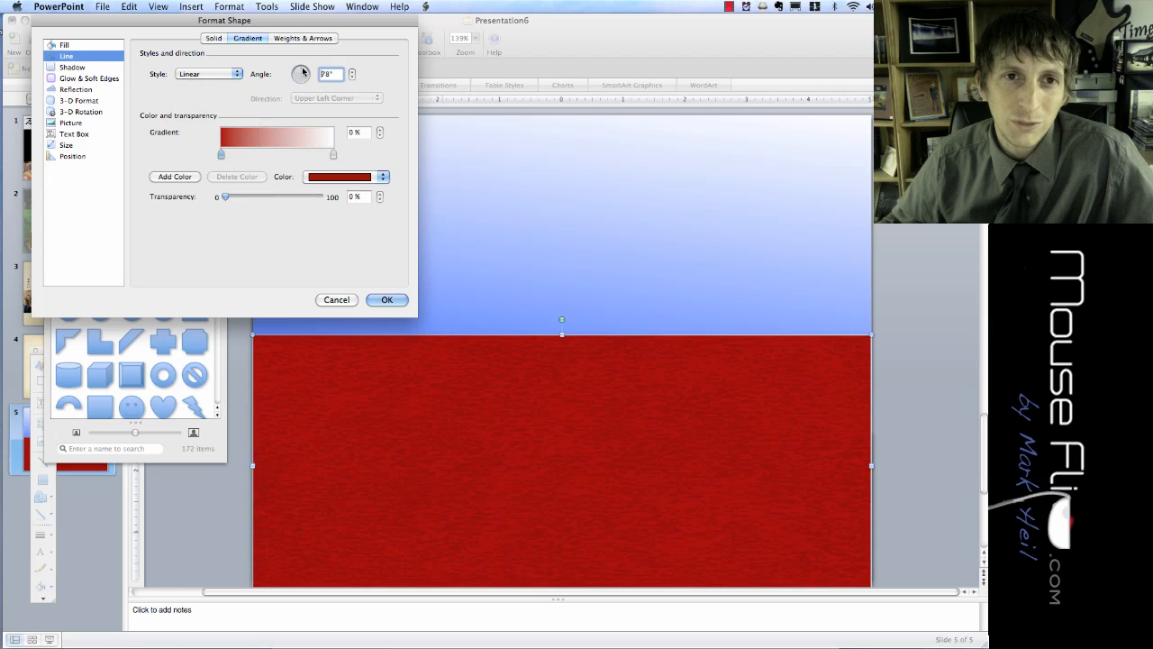
{"action": "left_click", "coordinate": [347, 178]}
{"action": "left_click", "coordinate": [385, 233]}
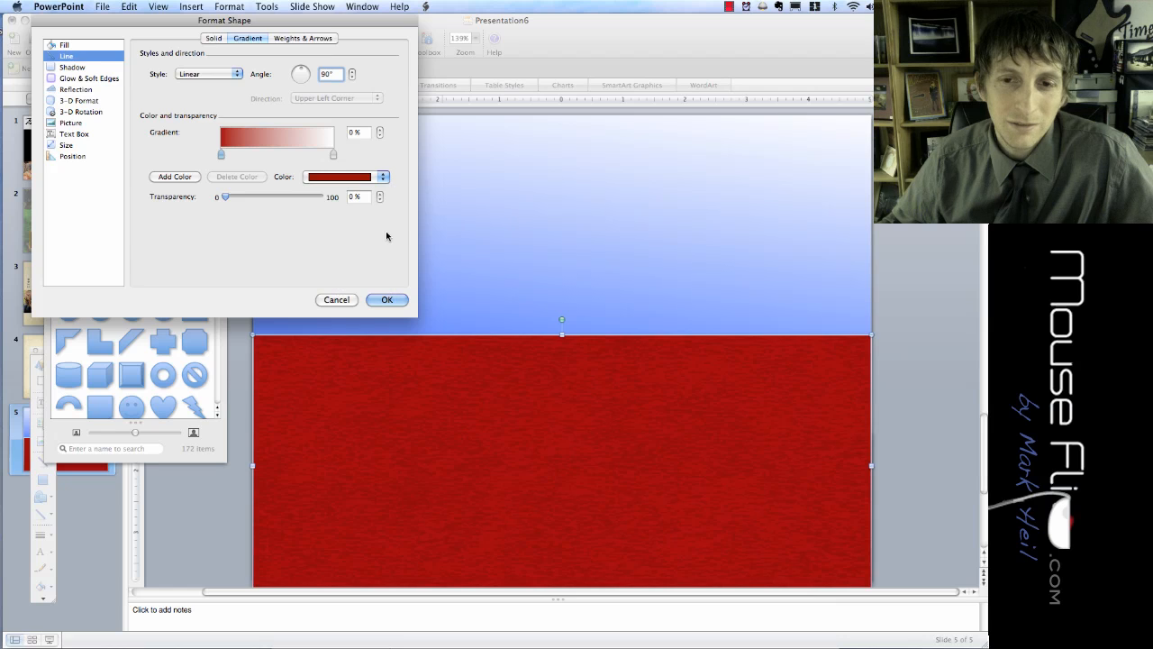
{"action": "left_click", "coordinate": [385, 177]}
{"action": "left_click", "coordinate": [389, 240]}
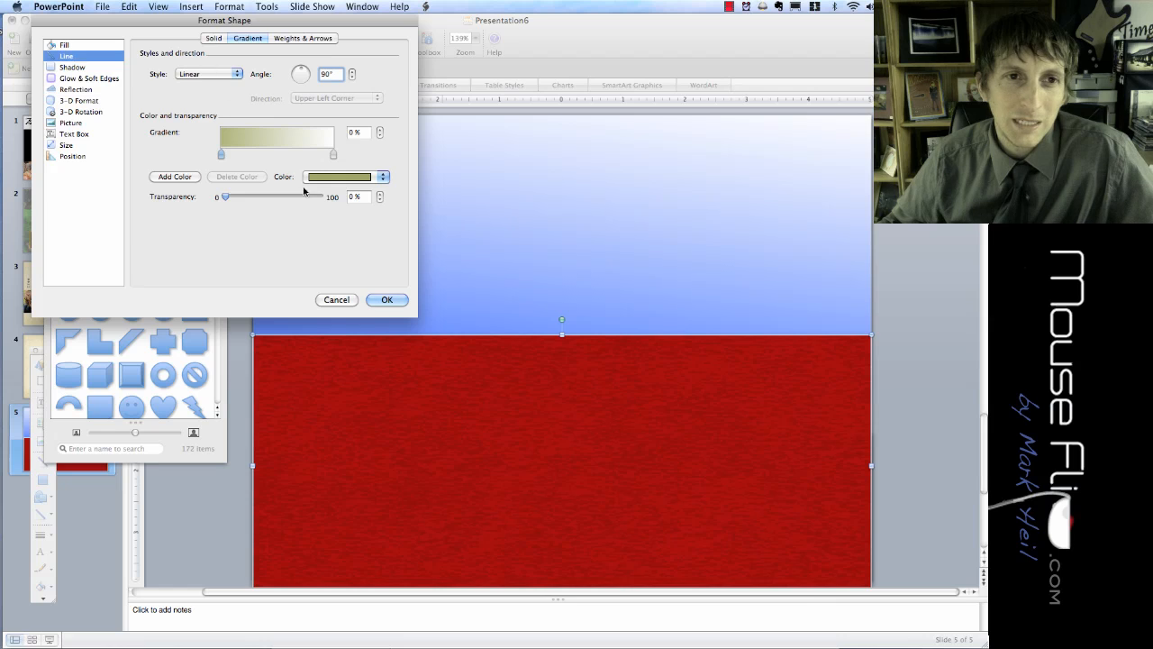
{"action": "left_click", "coordinate": [386, 300]}
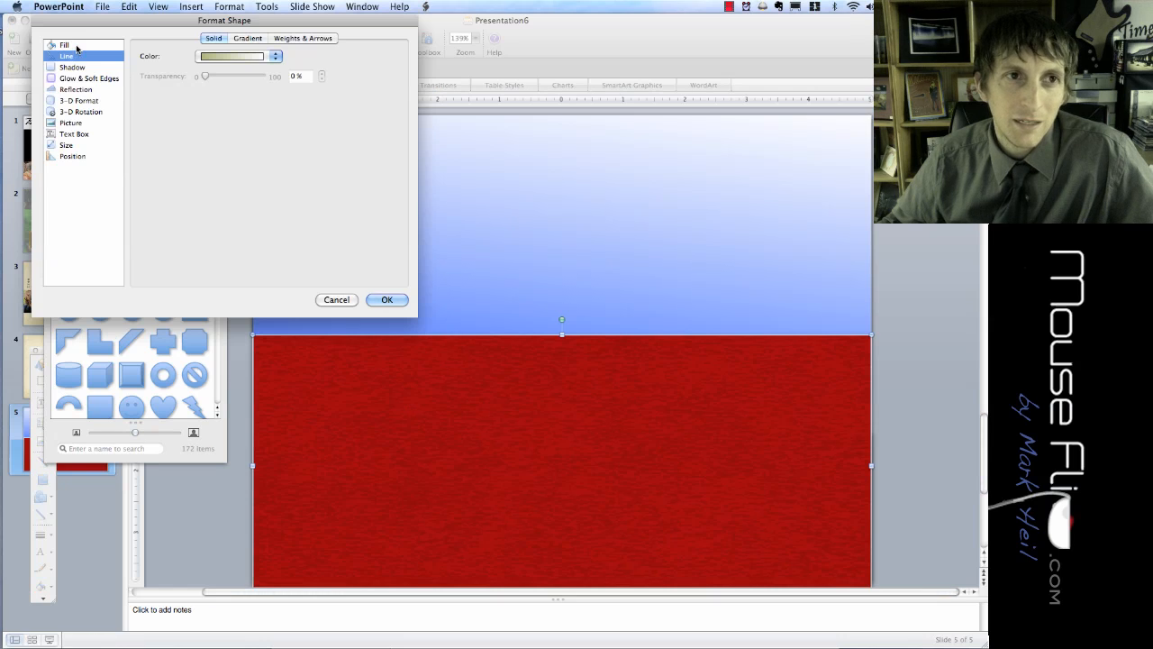
Fill the lower rectangle with a linear gradient from olive green to white at an angle of 78°
{"action": "left_click", "coordinate": [75, 46]}
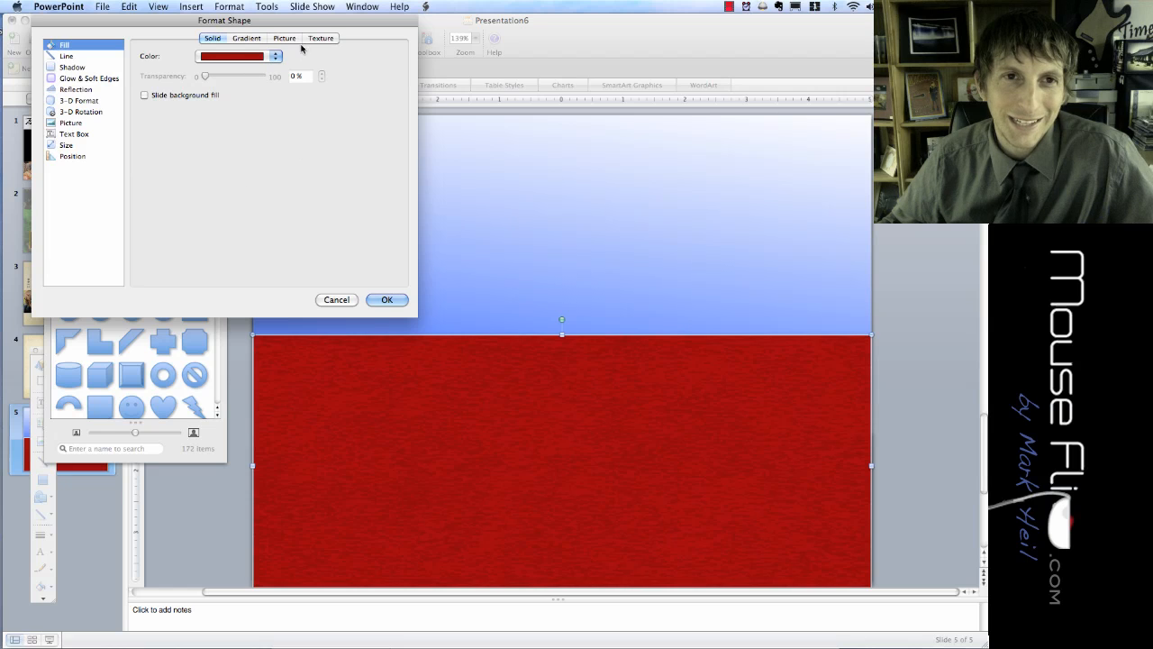
{"action": "left_click", "coordinate": [235, 56]}
{"action": "left_click", "coordinate": [277, 133]}
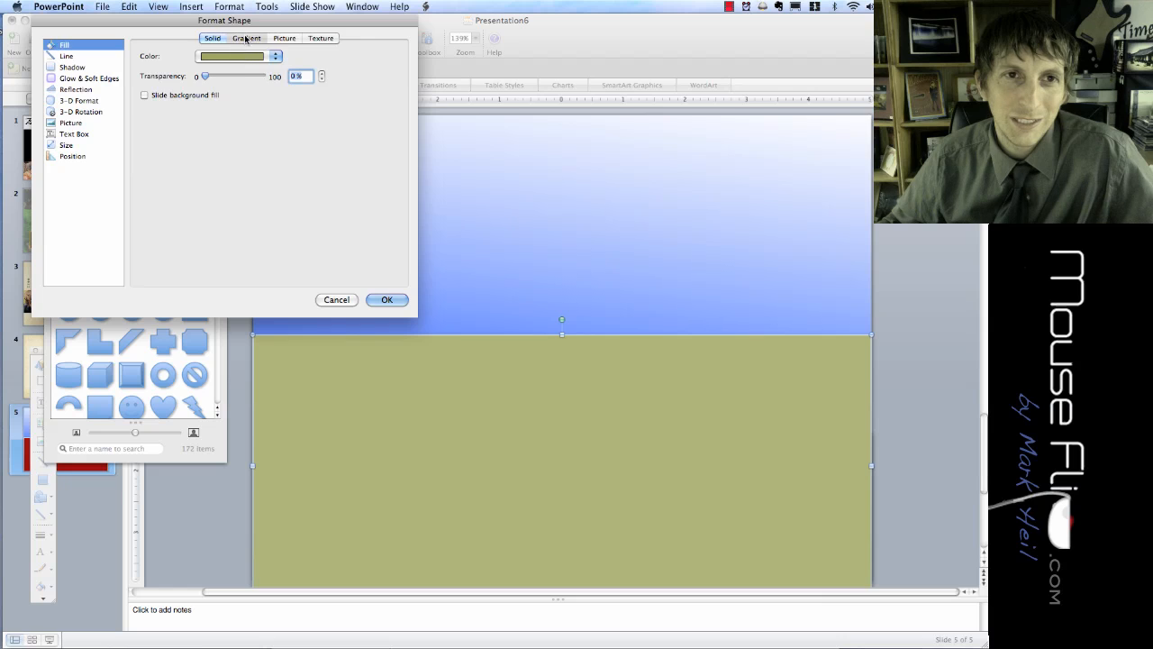
{"action": "left_click", "coordinate": [245, 38]}
{"action": "left_click", "coordinate": [219, 75]}
{"action": "left_click", "coordinate": [220, 89]}
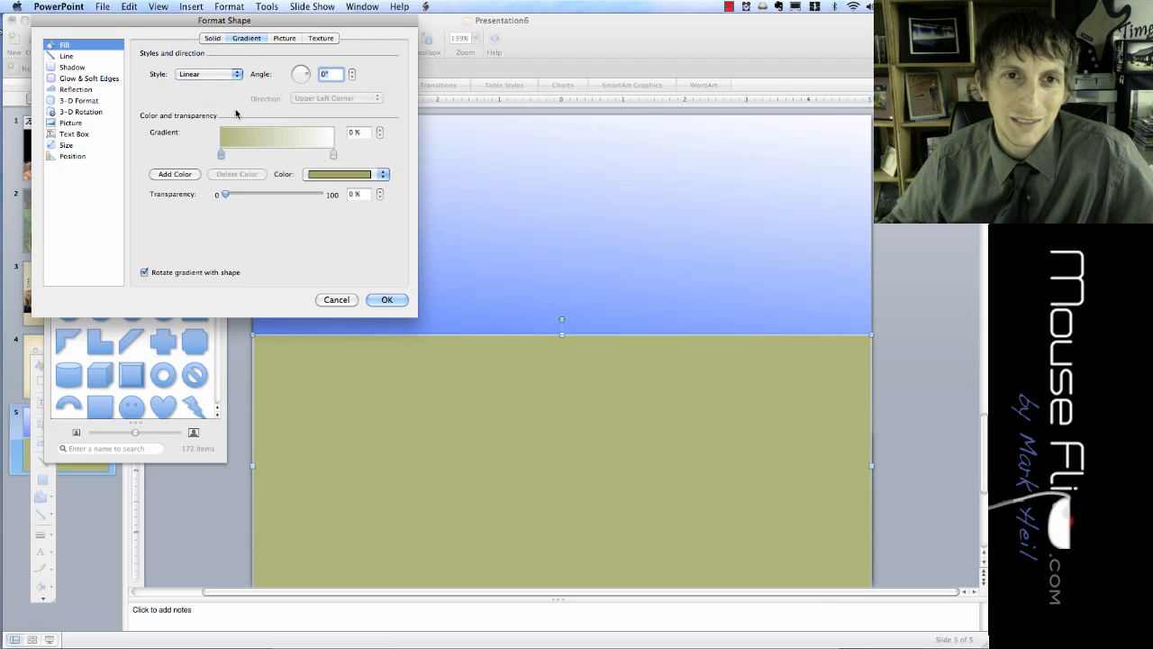
{"action": "left_click_drag", "start_coordinate": [309, 78], "coordinate": [303, 71]}
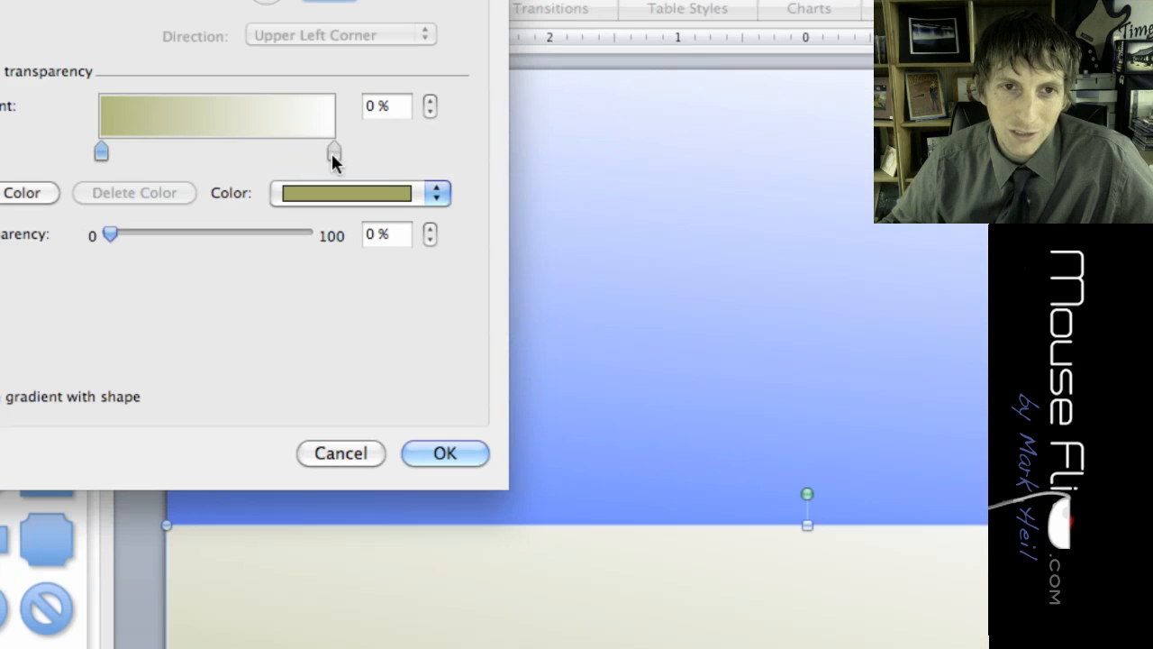
Change the white end of the lower rectangle's gradient fill to the darkest olive green theme colour
{"action": "left_click", "coordinate": [333, 155]}
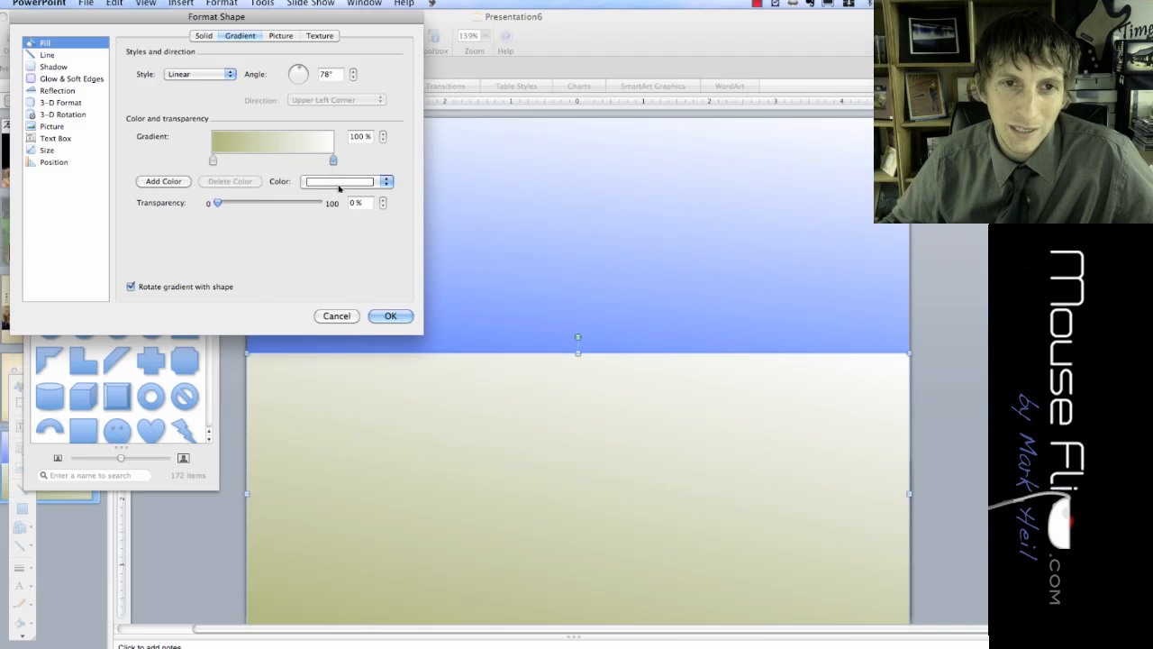
{"action": "left_click", "coordinate": [436, 193]}
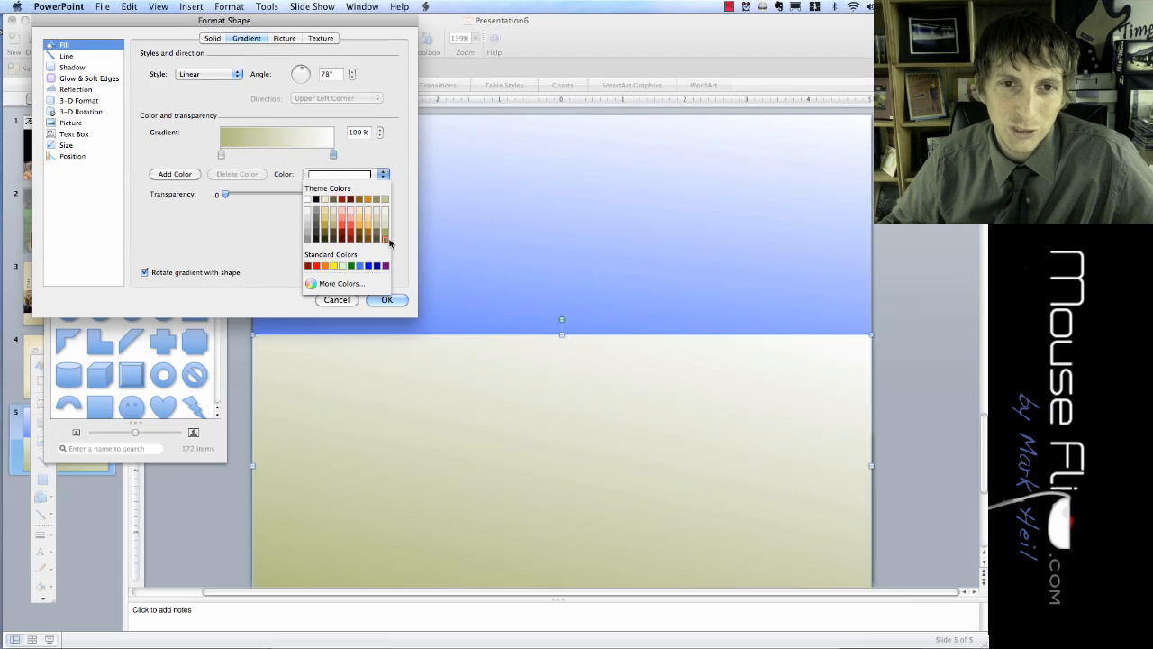
{"action": "left_click", "coordinate": [385, 236]}
{"action": "left_click", "coordinate": [383, 173]}
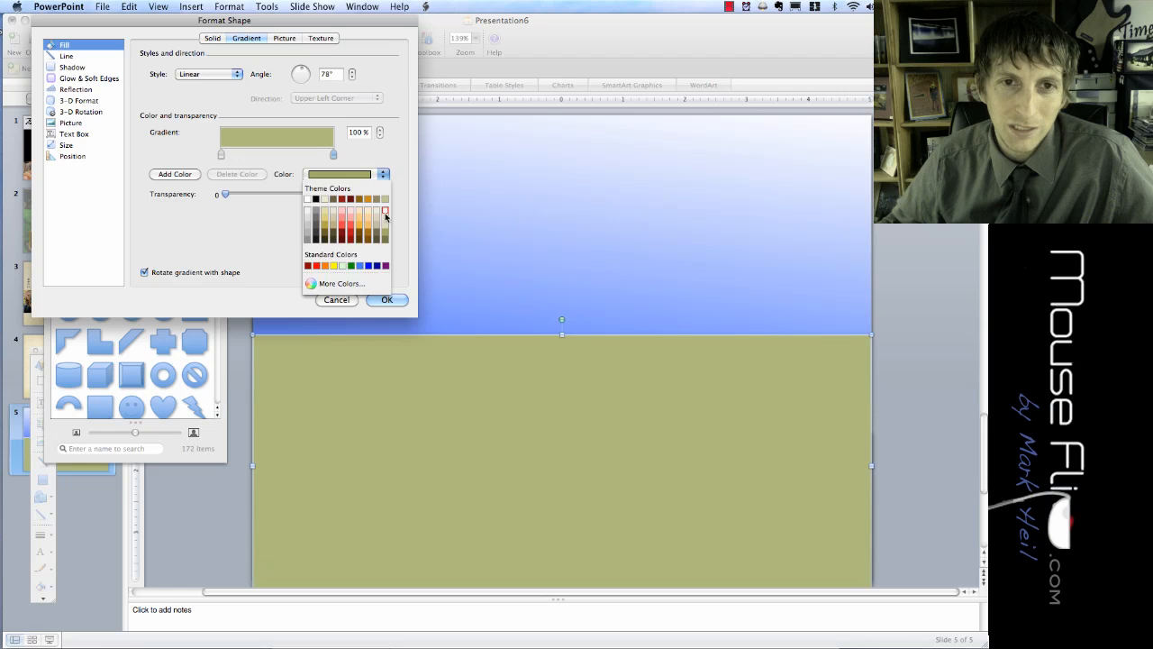
{"action": "left_click", "coordinate": [385, 218]}
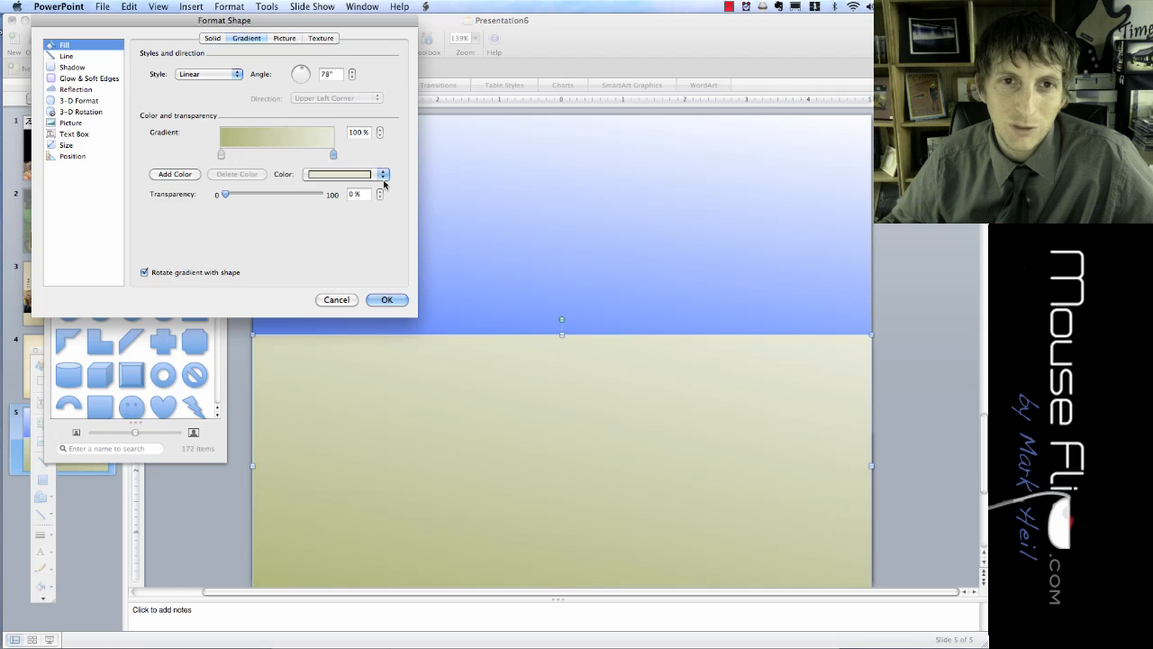
{"action": "left_click", "coordinate": [383, 176]}
{"action": "left_click", "coordinate": [385, 238]}
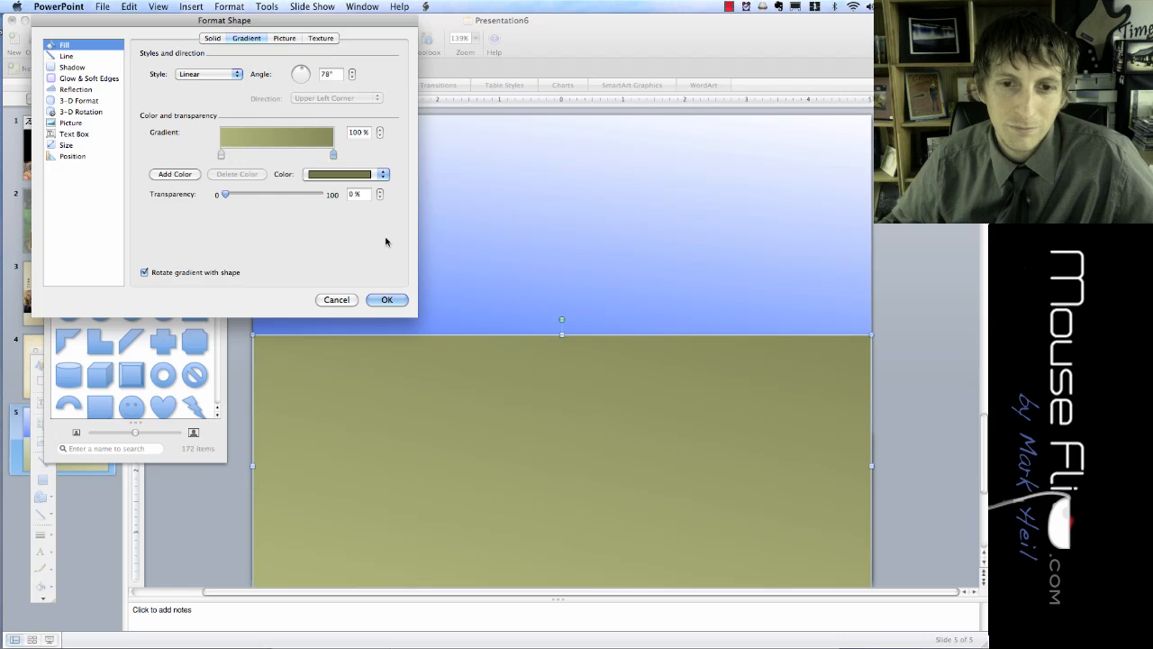
{"action": "left_click", "coordinate": [388, 300]}
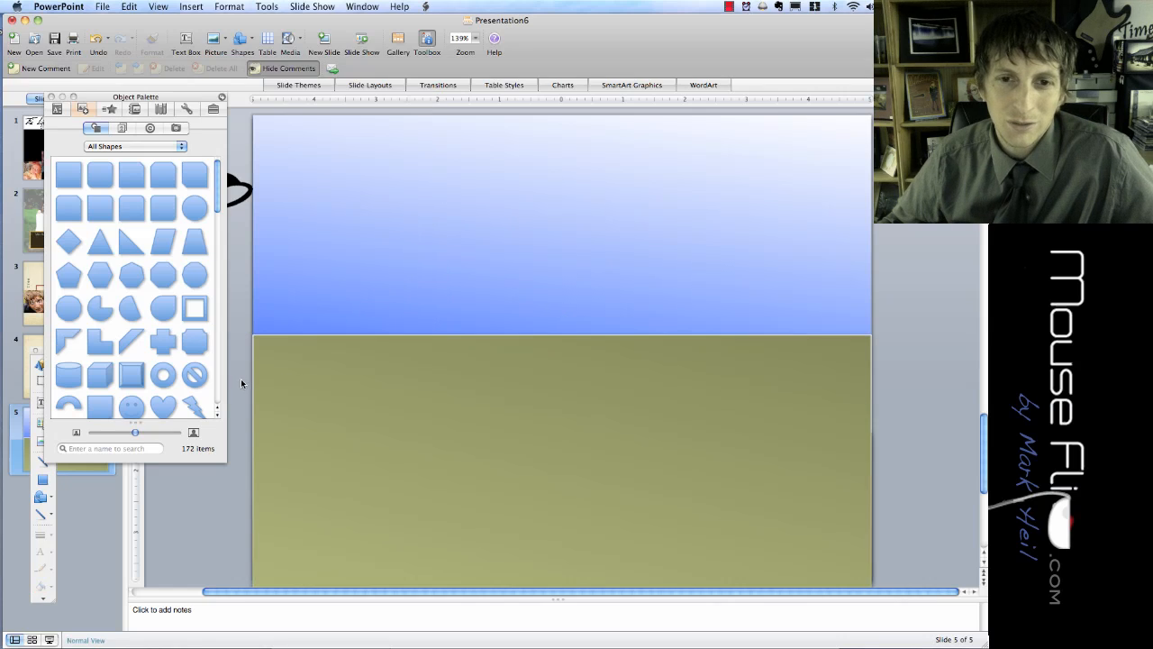
Set the outline of the olive green gradient rectangle to No Line
{"action": "double_click", "coordinate": [298, 331]}
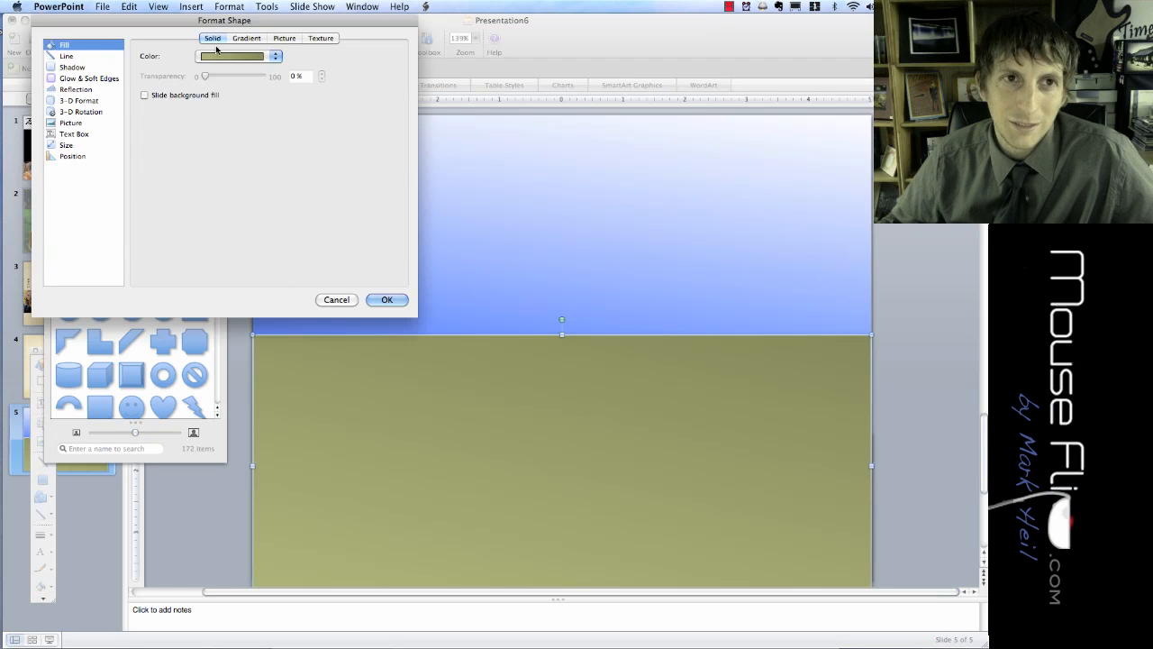
{"action": "left_click", "coordinate": [99, 57]}
{"action": "left_click", "coordinate": [227, 57]}
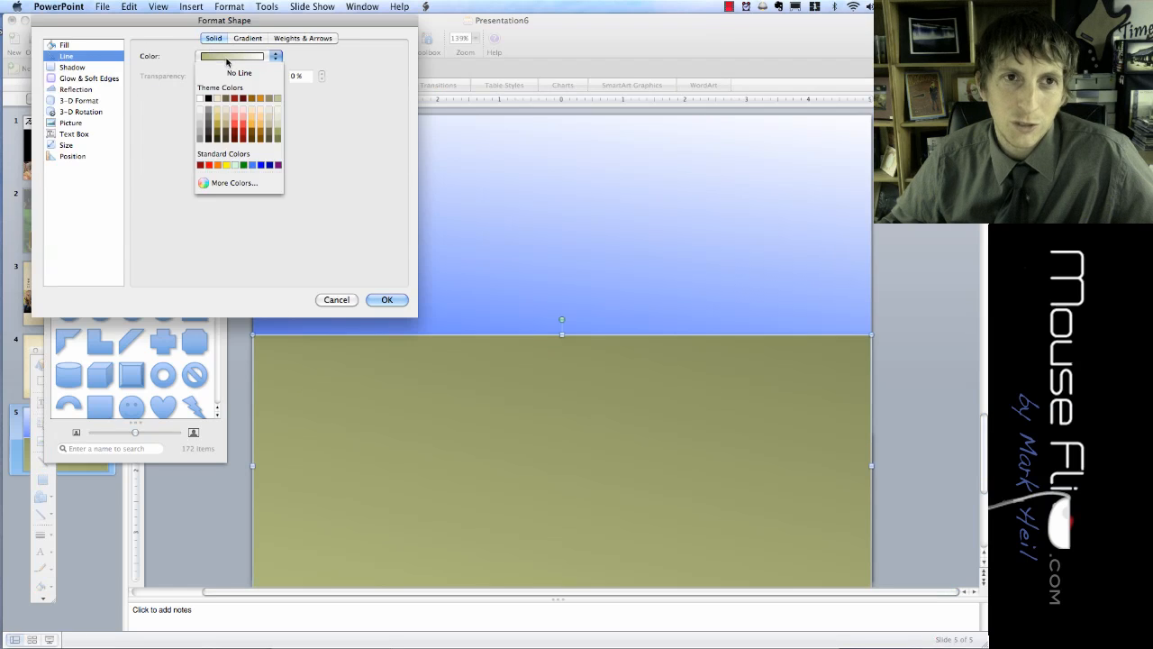
{"action": "left_click", "coordinate": [229, 72]}
{"action": "left_click", "coordinate": [387, 300]}
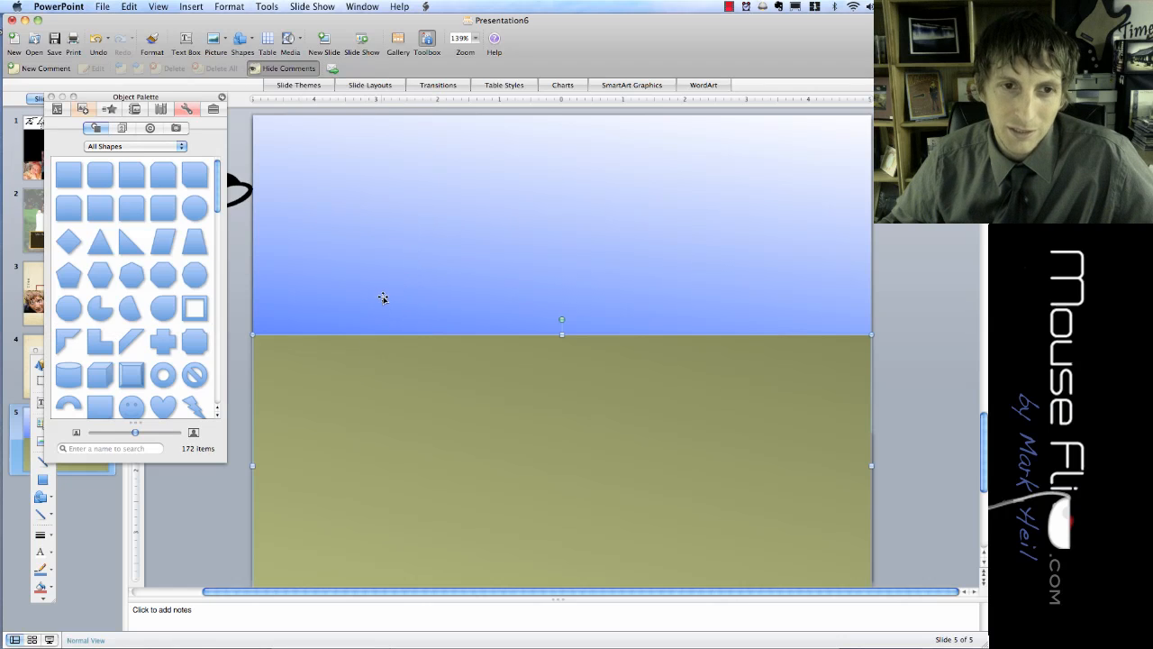
Select the blue and olive rectangles together and send them to the back of the slide
{"action": "left_click", "coordinate": [364, 290], "text": "shift"}
{"action": "right_click", "coordinate": [373, 395]}
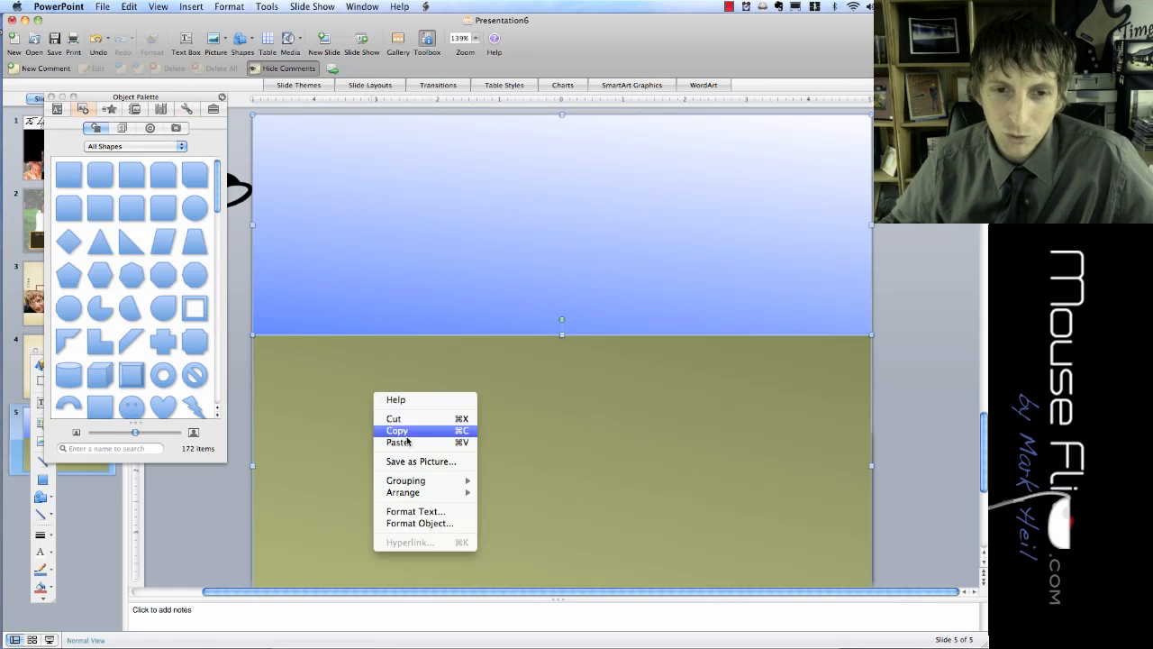
{"action": "mouse_move", "coordinate": [416, 498]}
{"action": "left_click", "coordinate": [517, 504]}
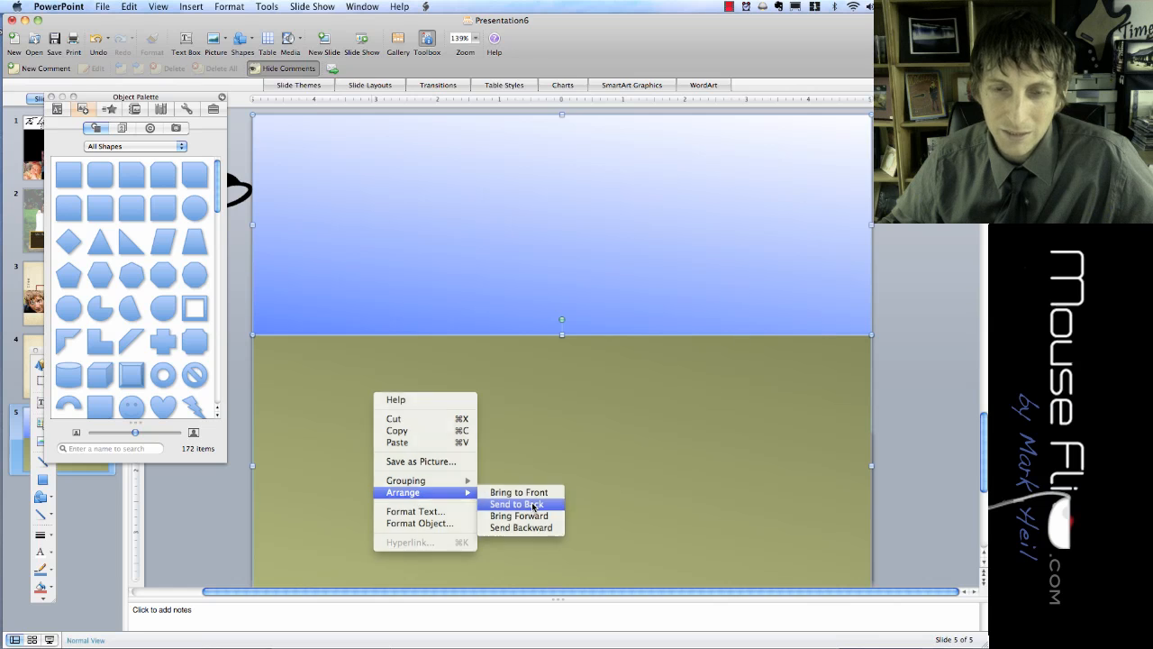
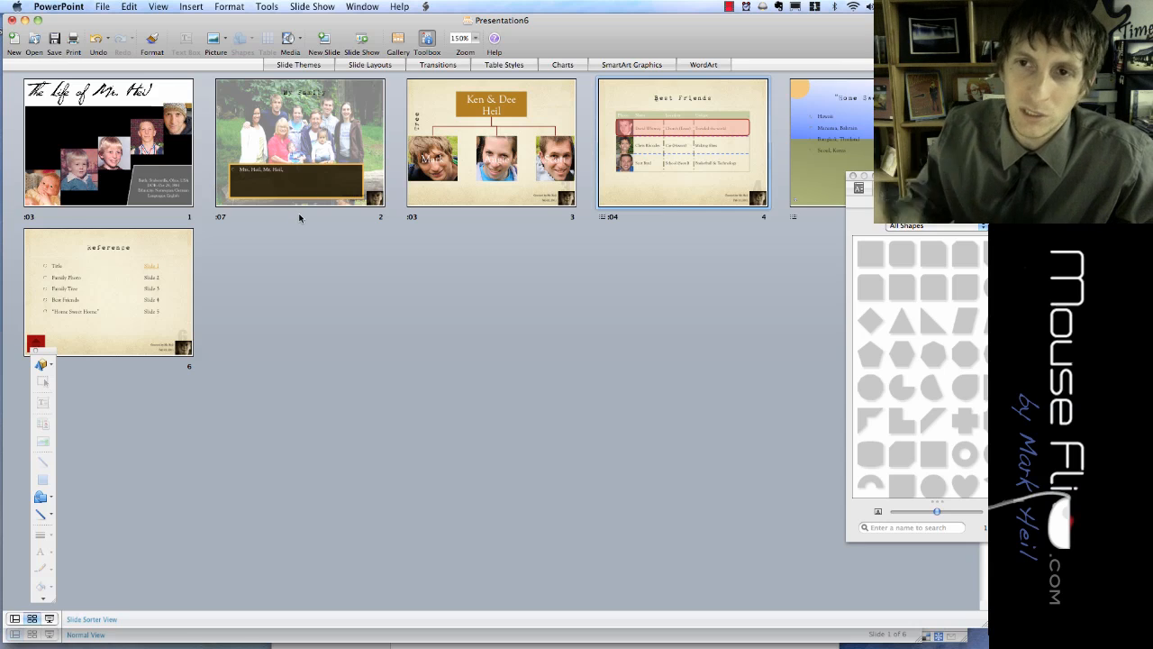
{"action": "left_click", "coordinate": [303, 7]}
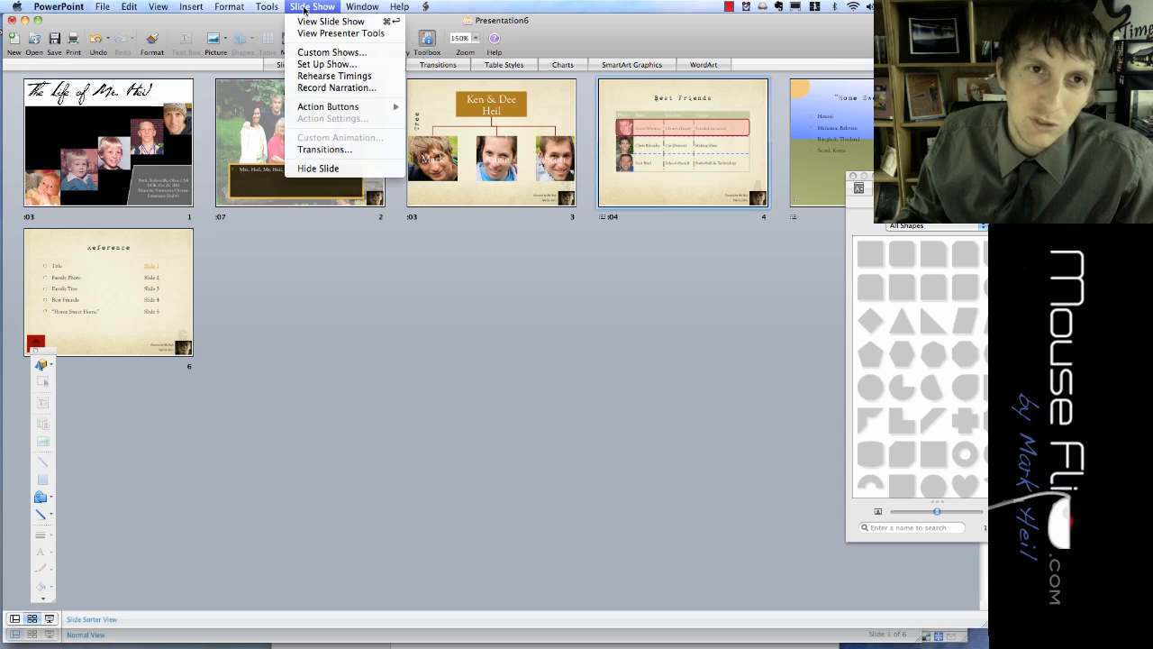
{"action": "left_click", "coordinate": [325, 87]}
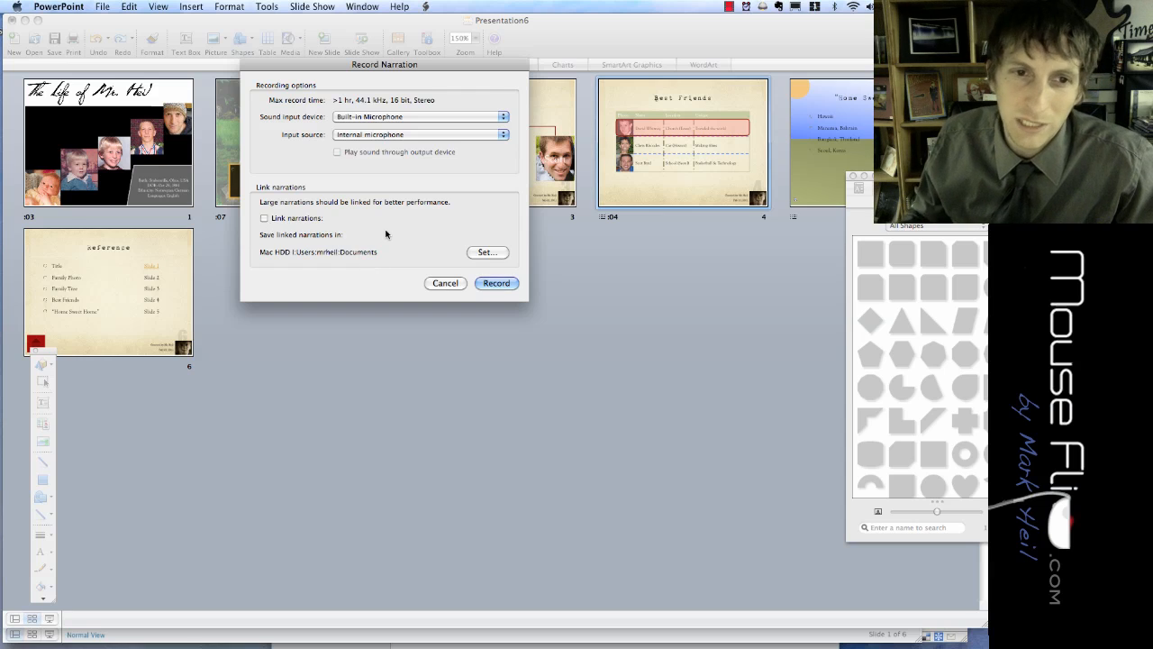
{"action": "left_click", "coordinate": [492, 286]}
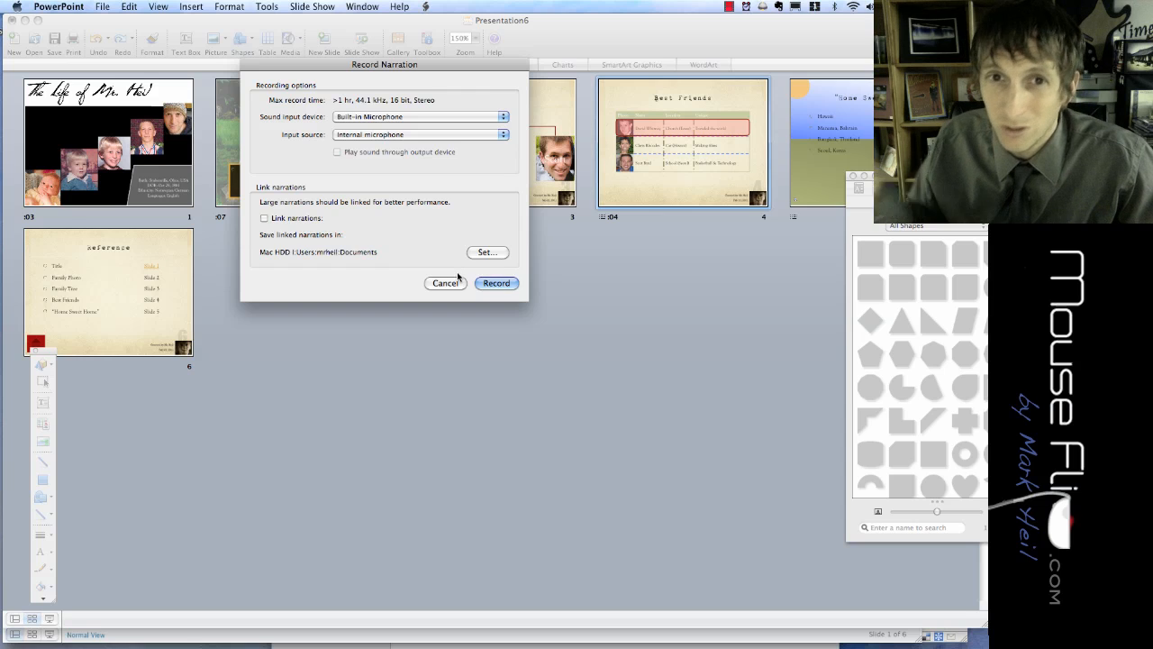
{"action": "left_click", "coordinate": [452, 283]}
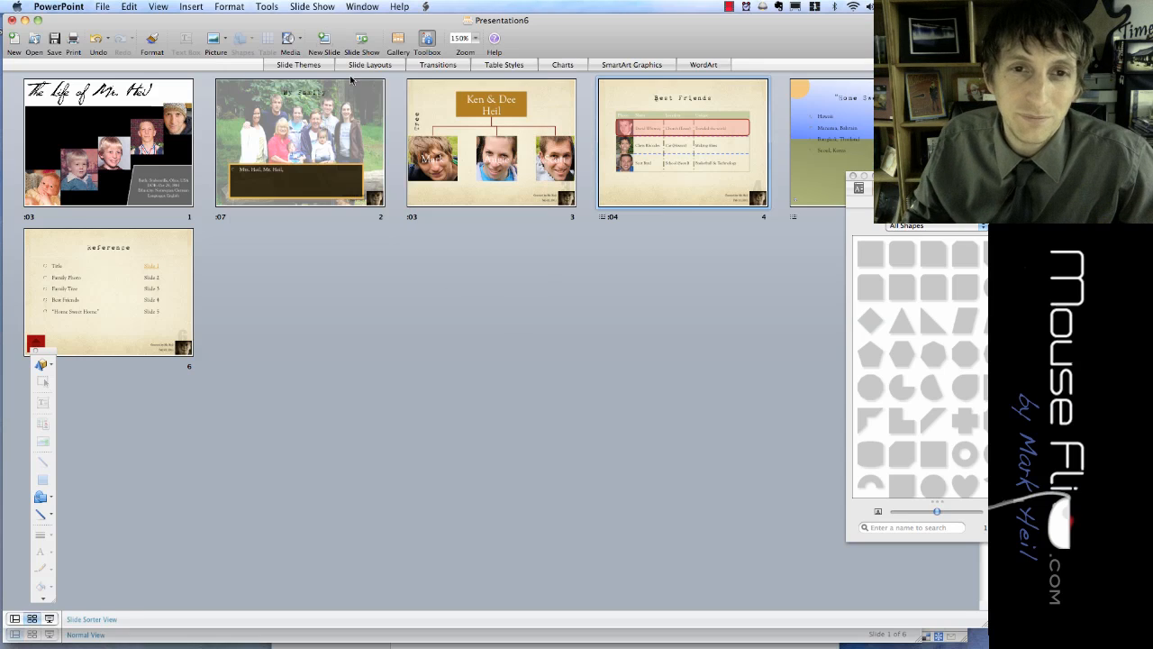
Apply a transition to the Best Friends slide and the Wipe Left transition to the family tree slide
{"action": "left_click", "coordinate": [323, 8]}
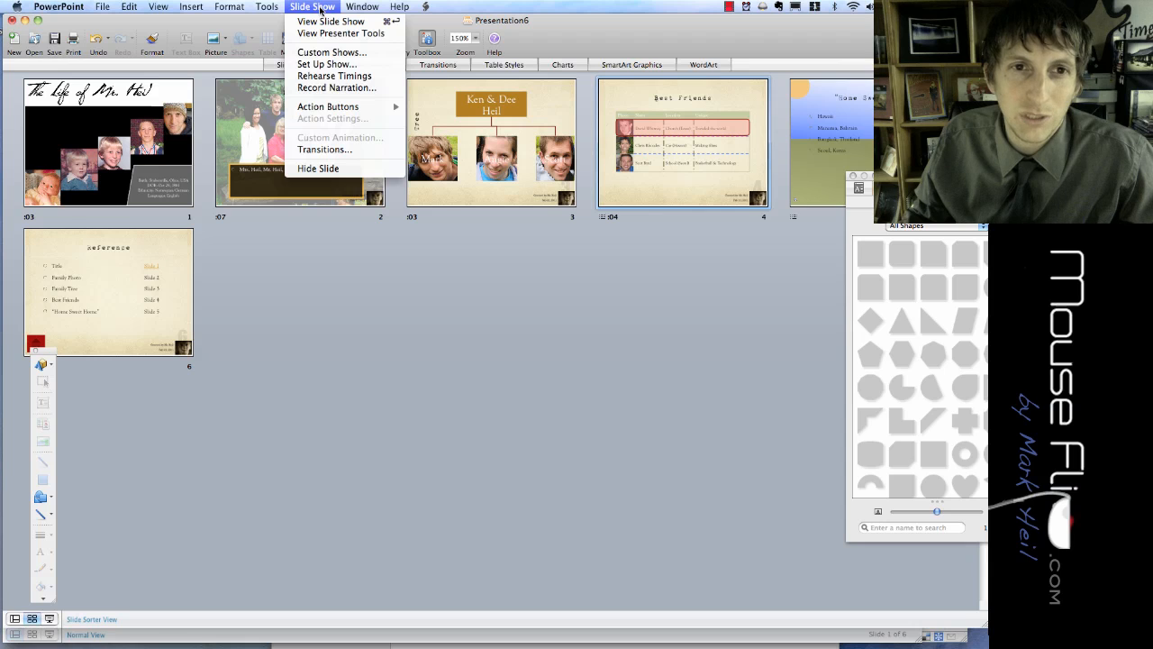
{"action": "left_click", "coordinate": [334, 151]}
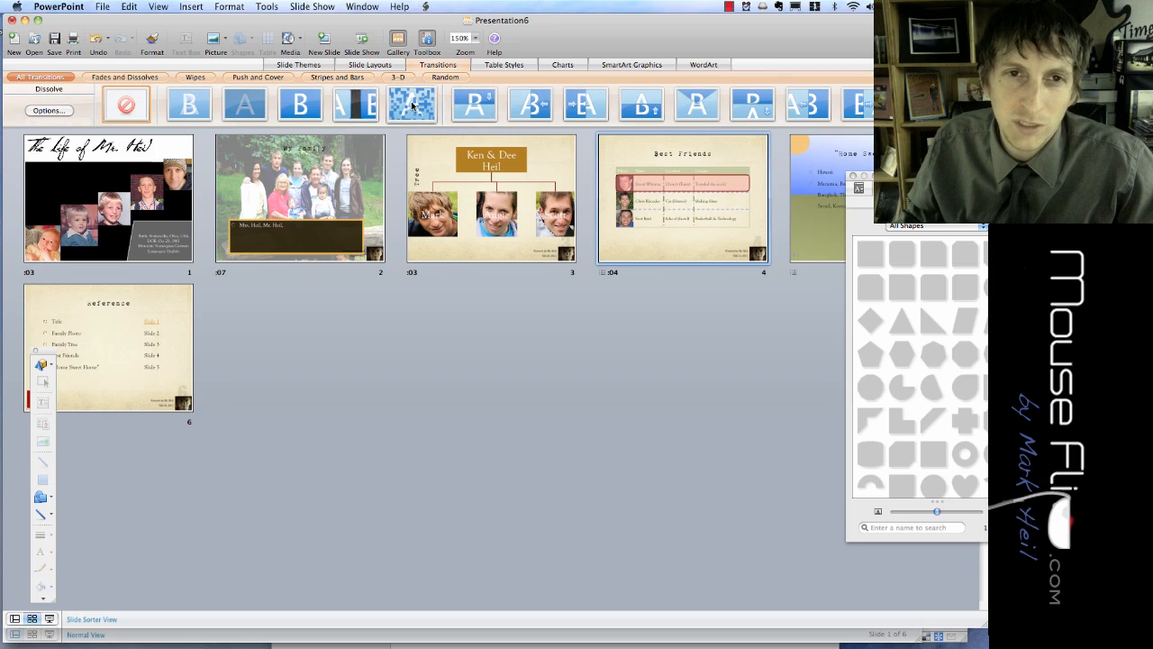
{"action": "left_click", "coordinate": [366, 108]}
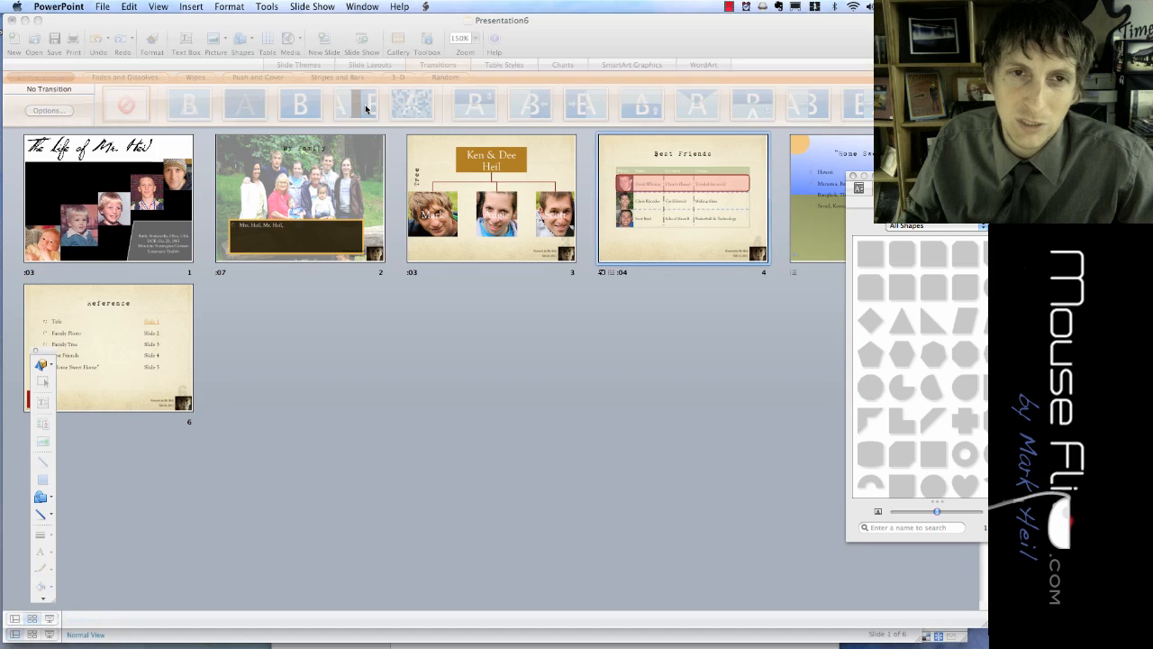
{"action": "left_click", "coordinate": [466, 173]}
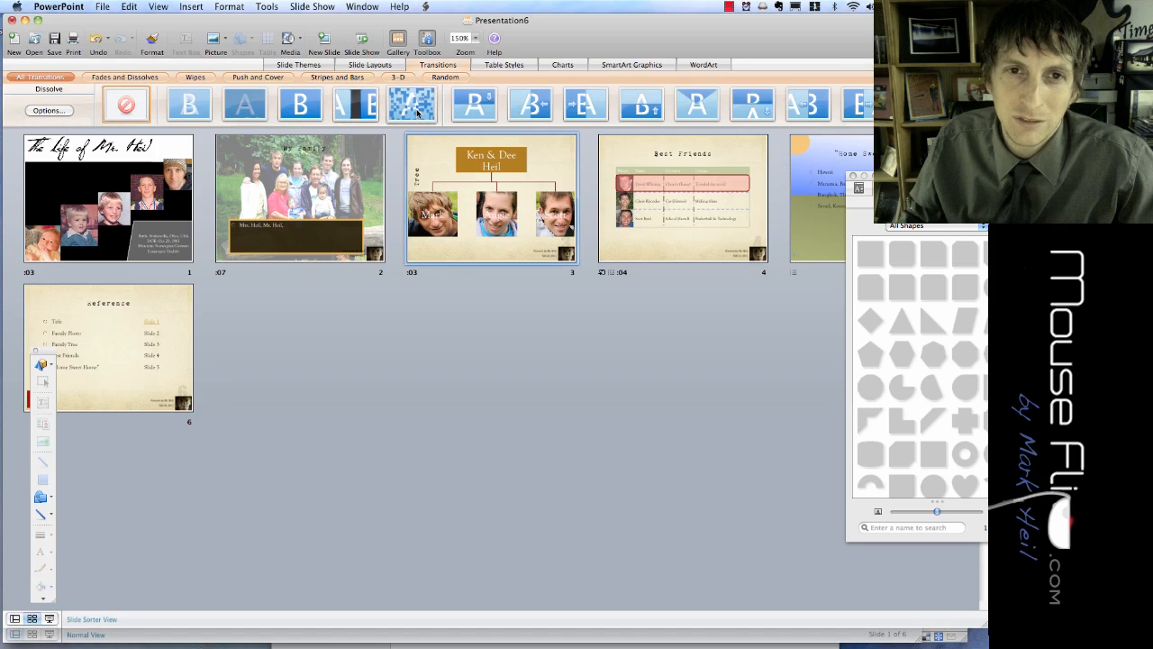
{"action": "left_click", "coordinate": [494, 108]}
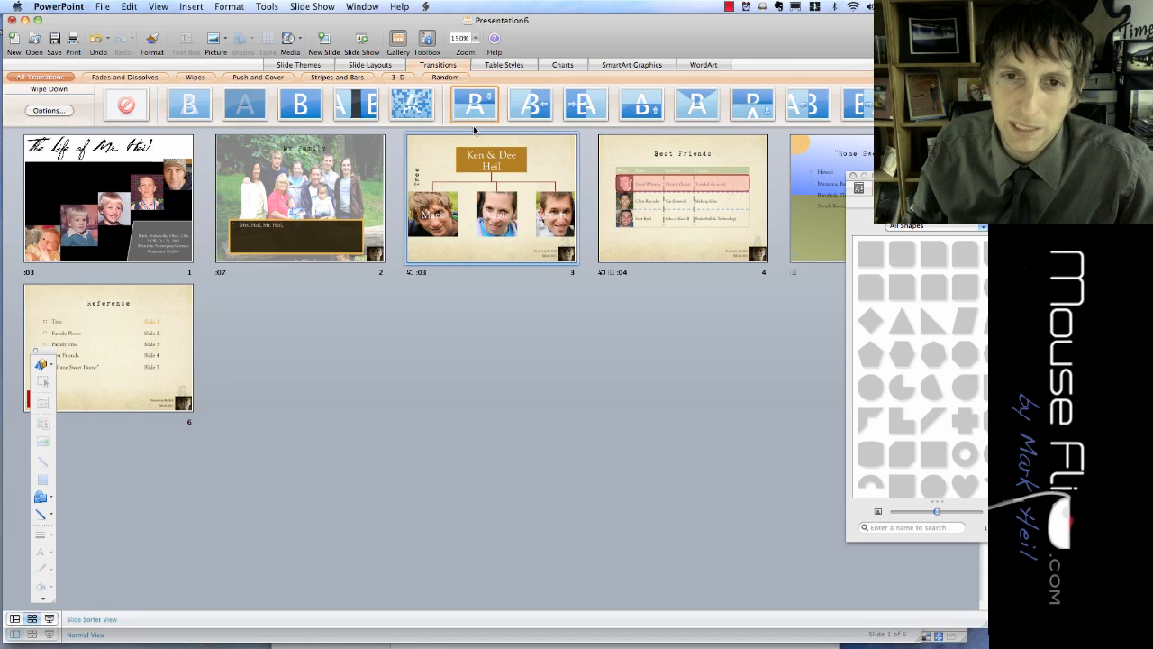
{"action": "left_click", "coordinate": [531, 106]}
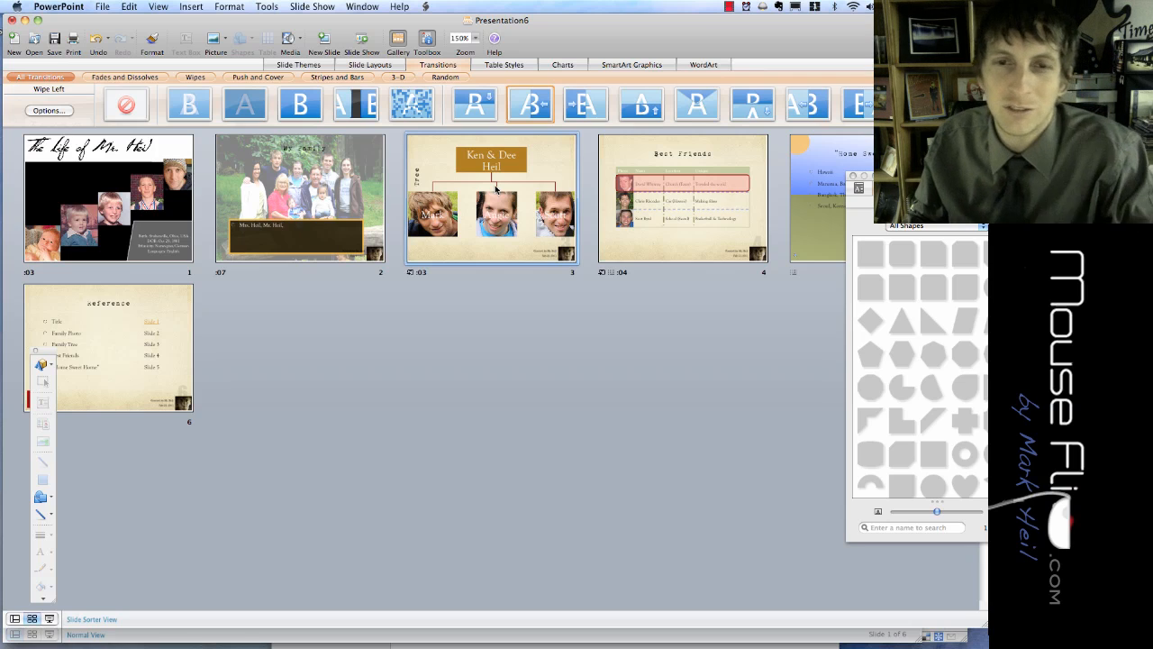
Replace the Impact font with 1942 report throughout the presentation
{"action": "left_click", "coordinate": [315, 7]}
{"action": "mouse_move", "coordinate": [272, 8]}
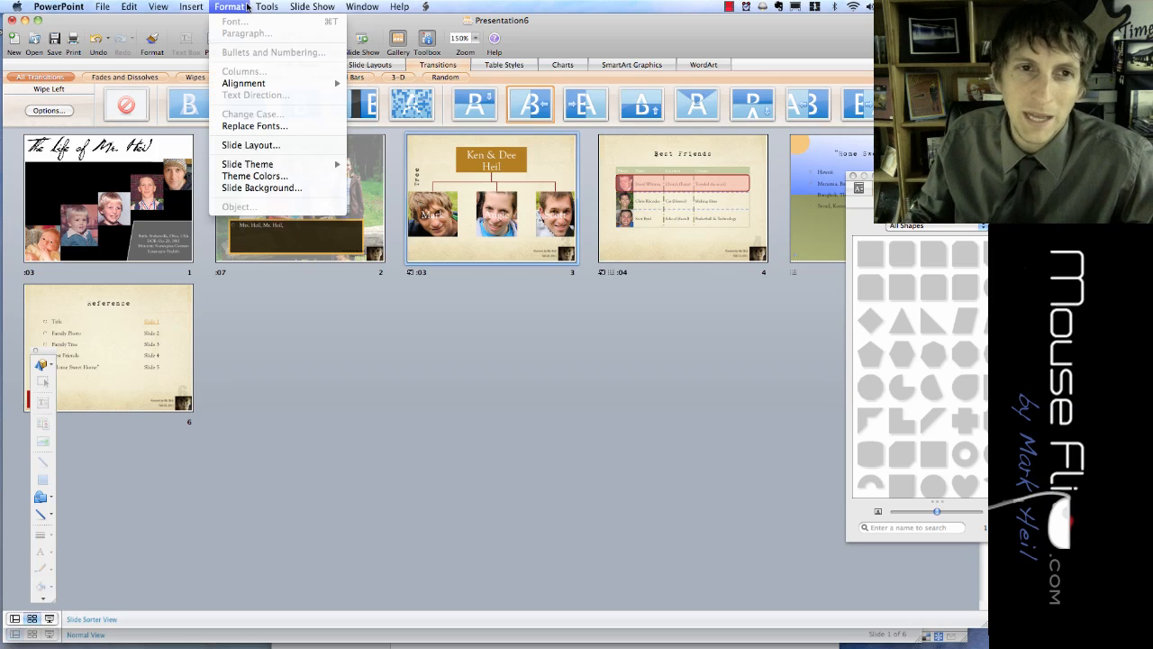
{"action": "left_click", "coordinate": [287, 125]}
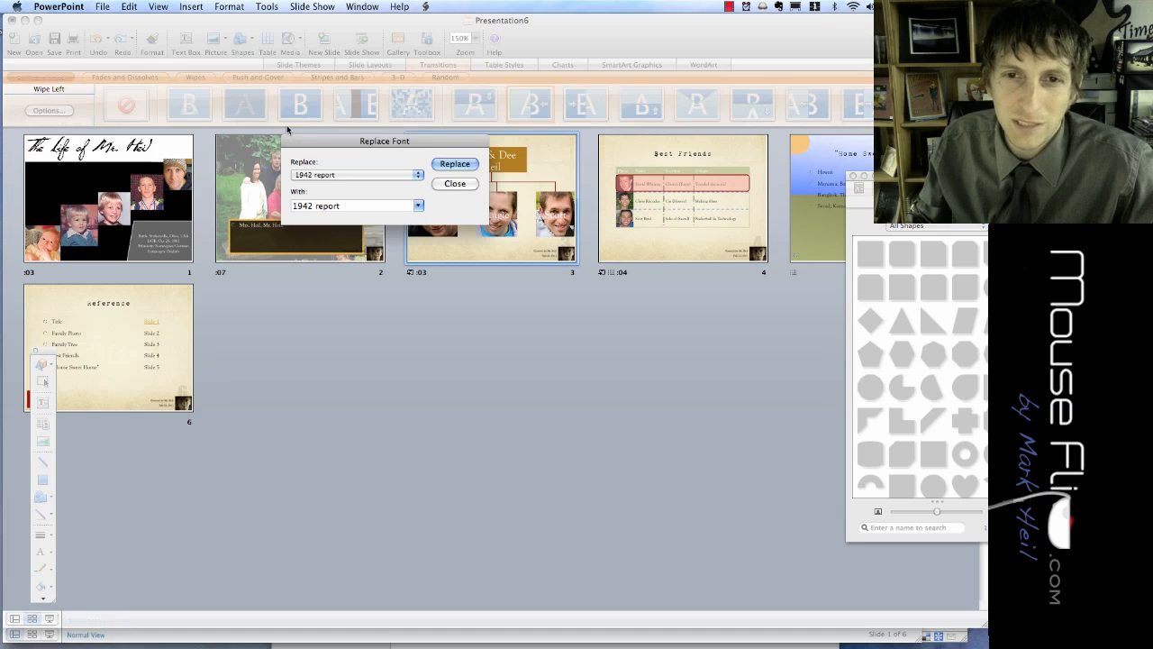
{"action": "left_click", "coordinate": [328, 175]}
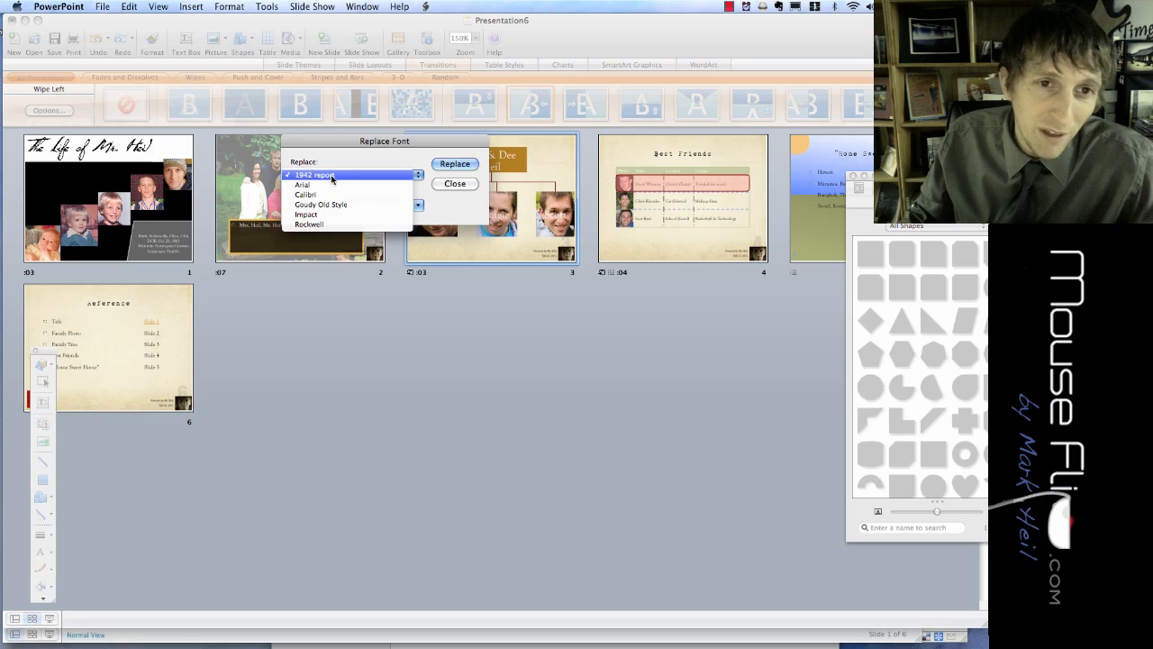
{"action": "left_click", "coordinate": [332, 214]}
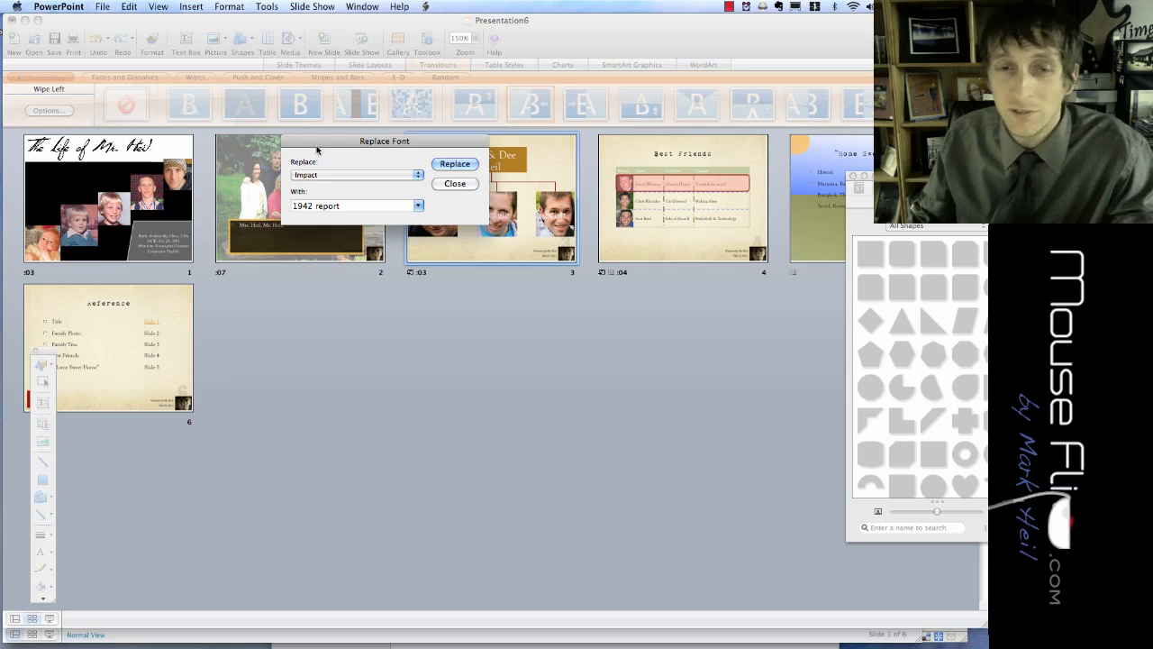
{"action": "left_click", "coordinate": [447, 165]}
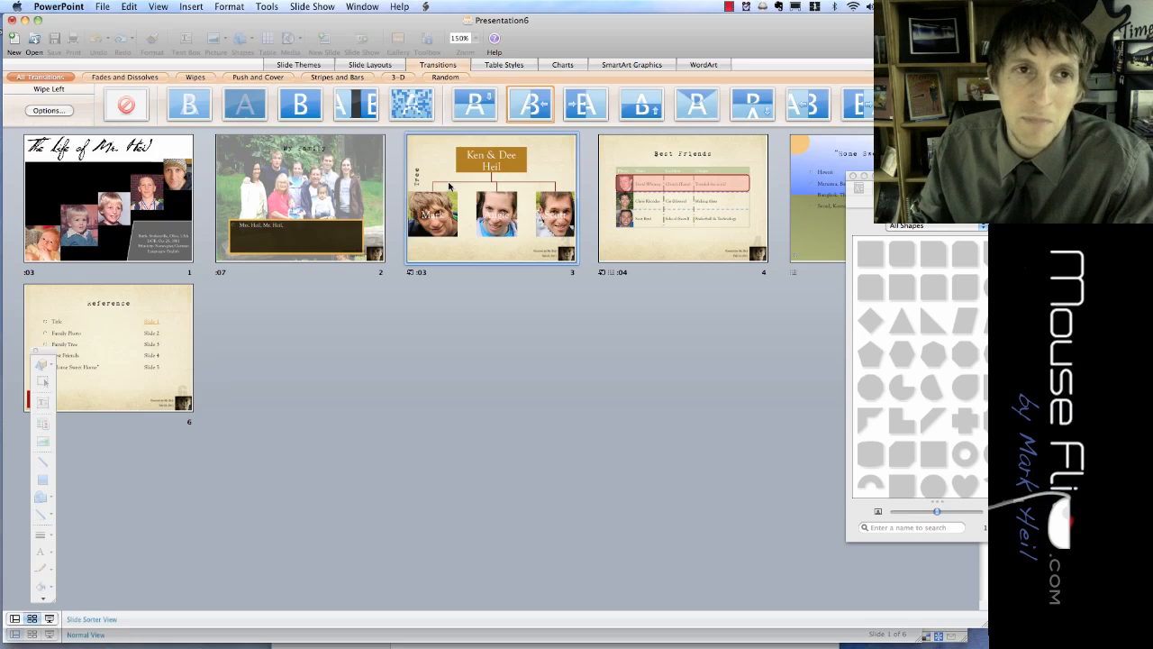
Show the slides in Notes Page view and browse from the family tree slide to the Reference slide's page
{"action": "left_click", "coordinate": [229, 6]}
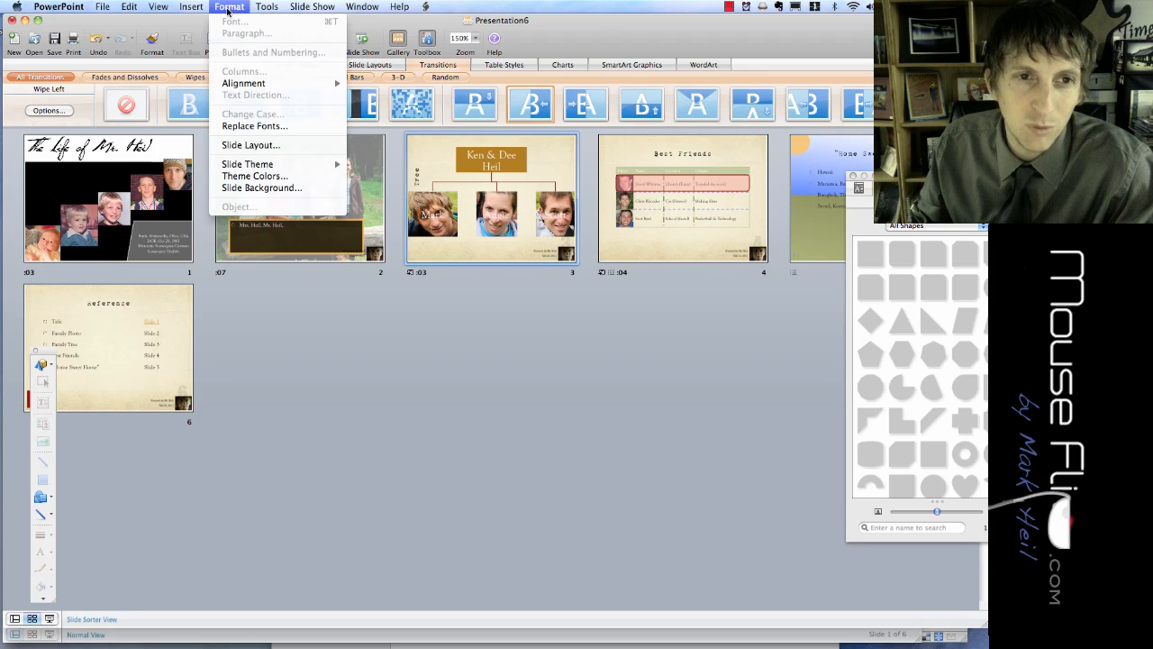
{"action": "mouse_move", "coordinate": [193, 10]}
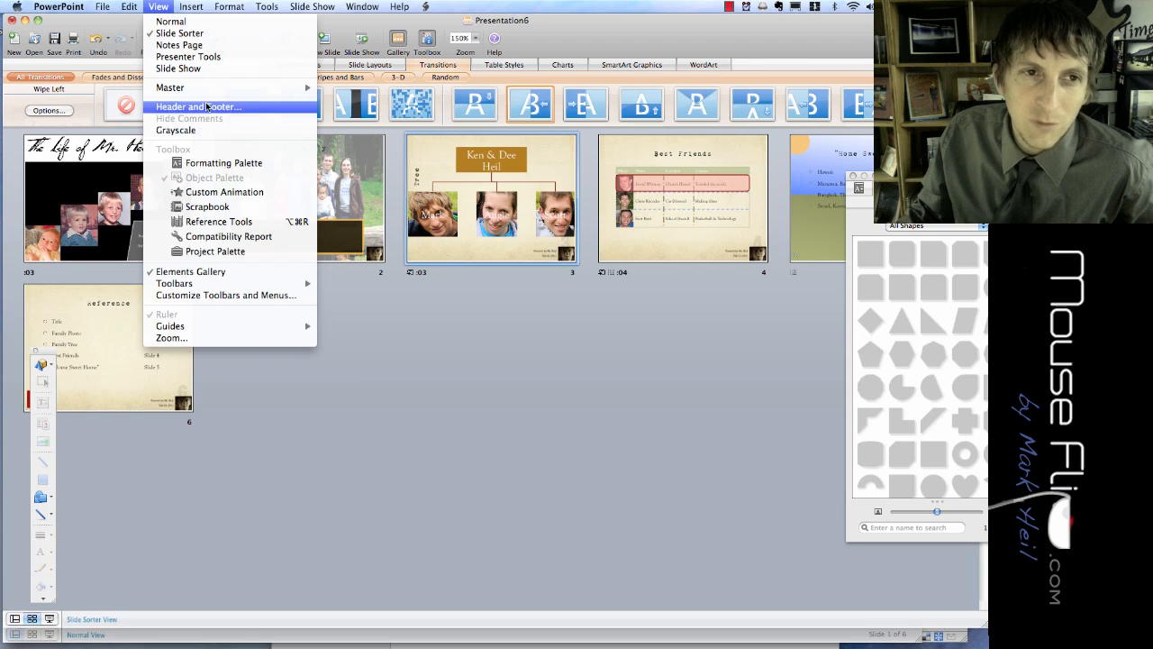
{"action": "left_click", "coordinate": [174, 46]}
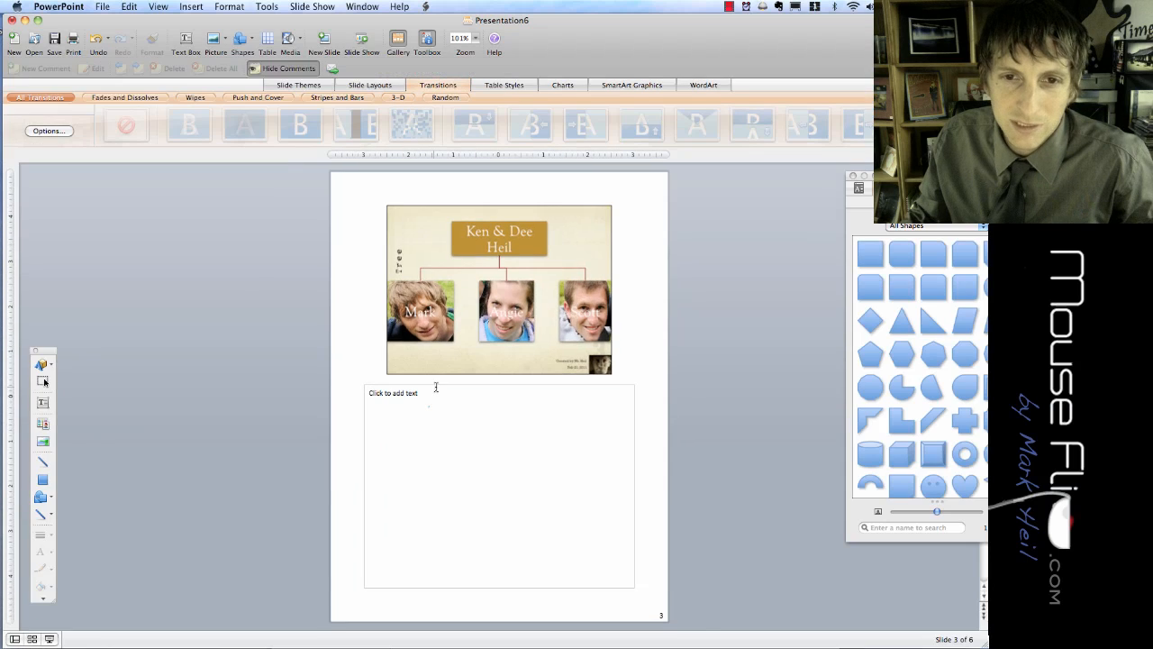
{"action": "scroll", "coordinate": [436, 387], "scroll_direction": "down", "scroll_amount": 3}
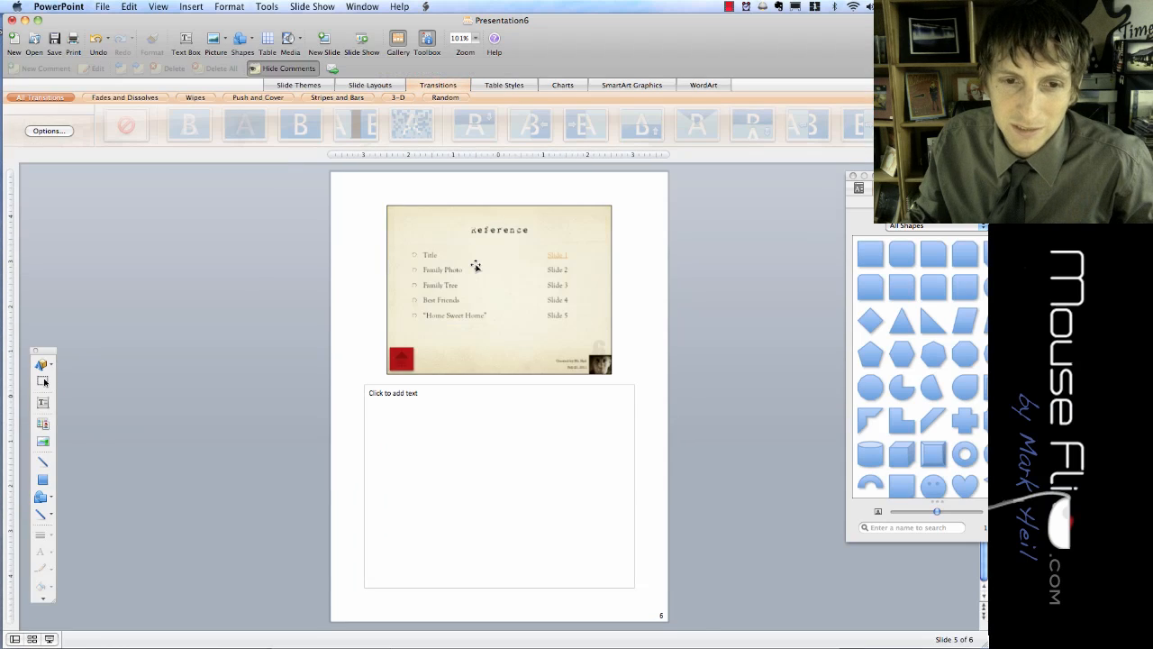
Browse the notes pages back to the family tree page and return to the Best Friends notes page
{"action": "scroll", "coordinate": [475, 265], "scroll_direction": "up", "scroll_amount": 1}
{"action": "scroll", "coordinate": [475, 268], "scroll_direction": "up", "scroll_amount": 3}
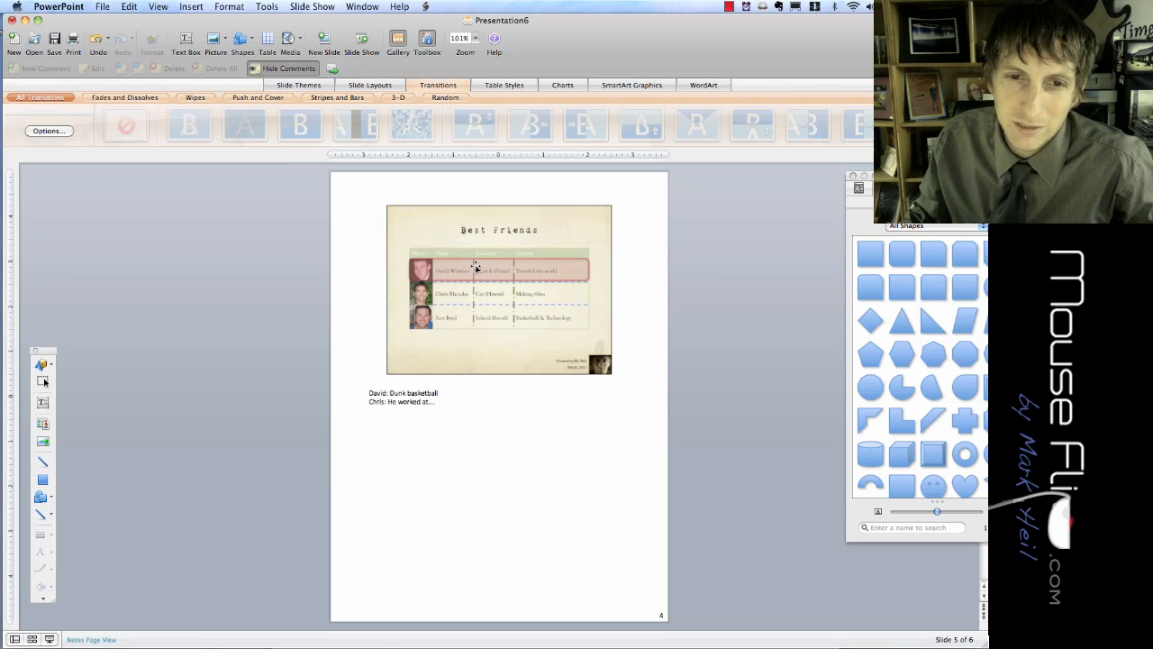
{"action": "scroll", "coordinate": [418, 381], "scroll_direction": "down", "scroll_amount": 1}
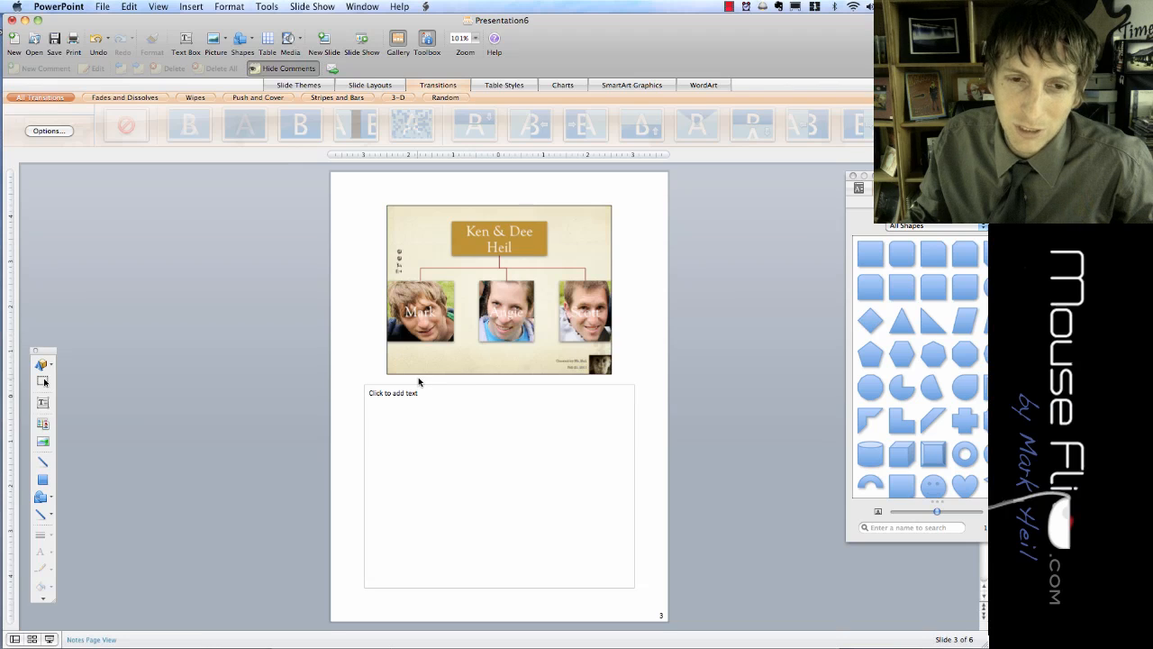
{"action": "scroll", "coordinate": [418, 381], "scroll_direction": "down", "scroll_amount": 1}
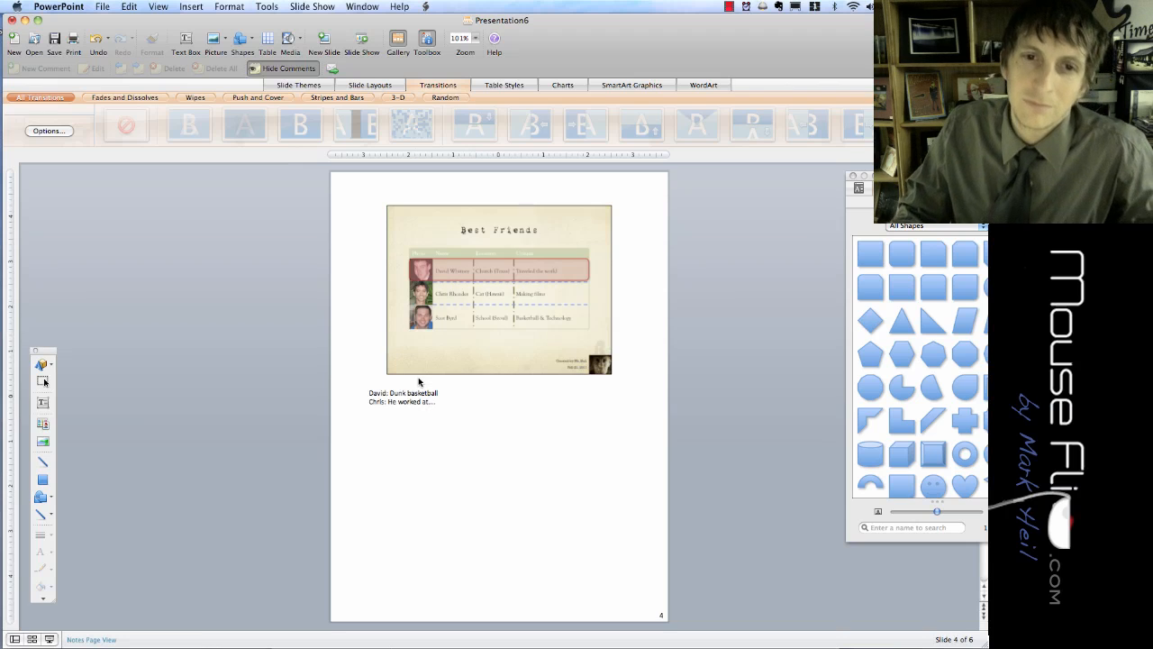
{"action": "scroll", "coordinate": [418, 381], "scroll_direction": "up", "scroll_amount": 1}
{"action": "scroll", "coordinate": [418, 381], "scroll_direction": "down", "scroll_amount": 1}
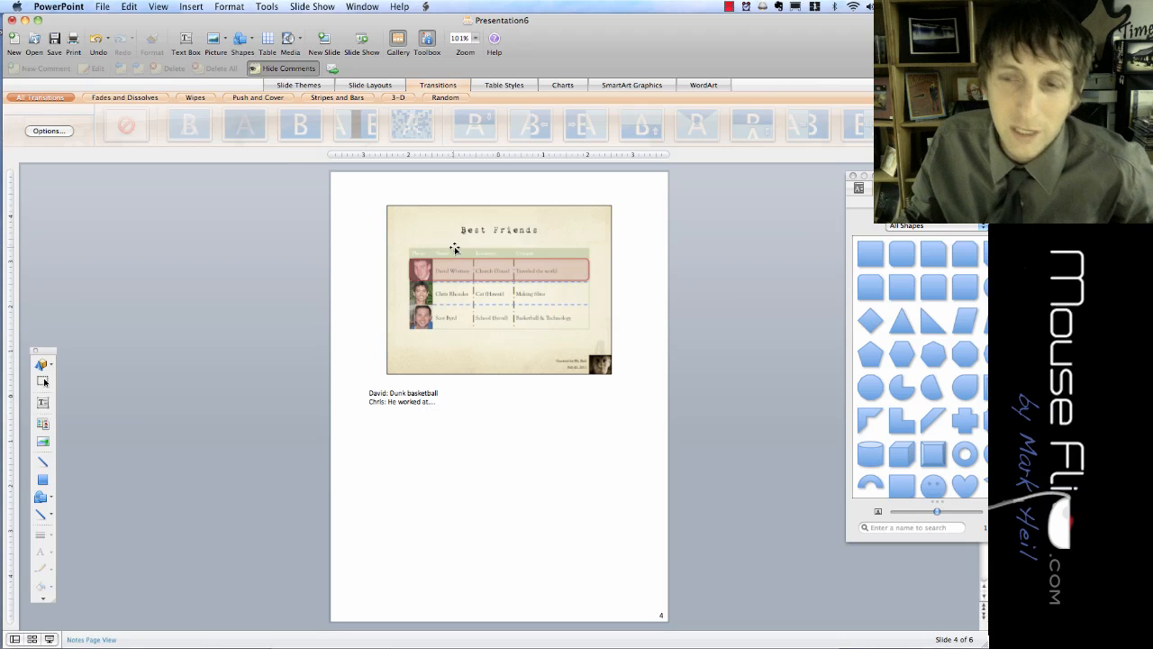
Examine the slide, handout, notes and outline layouts offered in the print settings, and leave without printing
{"action": "left_click", "coordinate": [105, 7]}
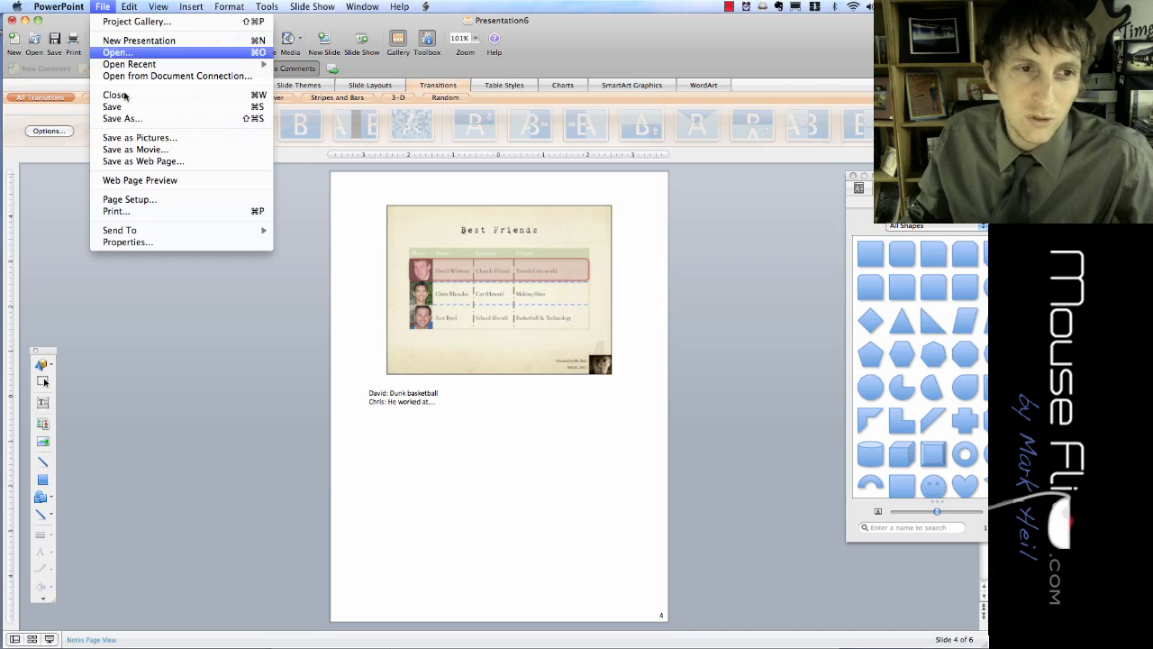
{"action": "left_click", "coordinate": [136, 211]}
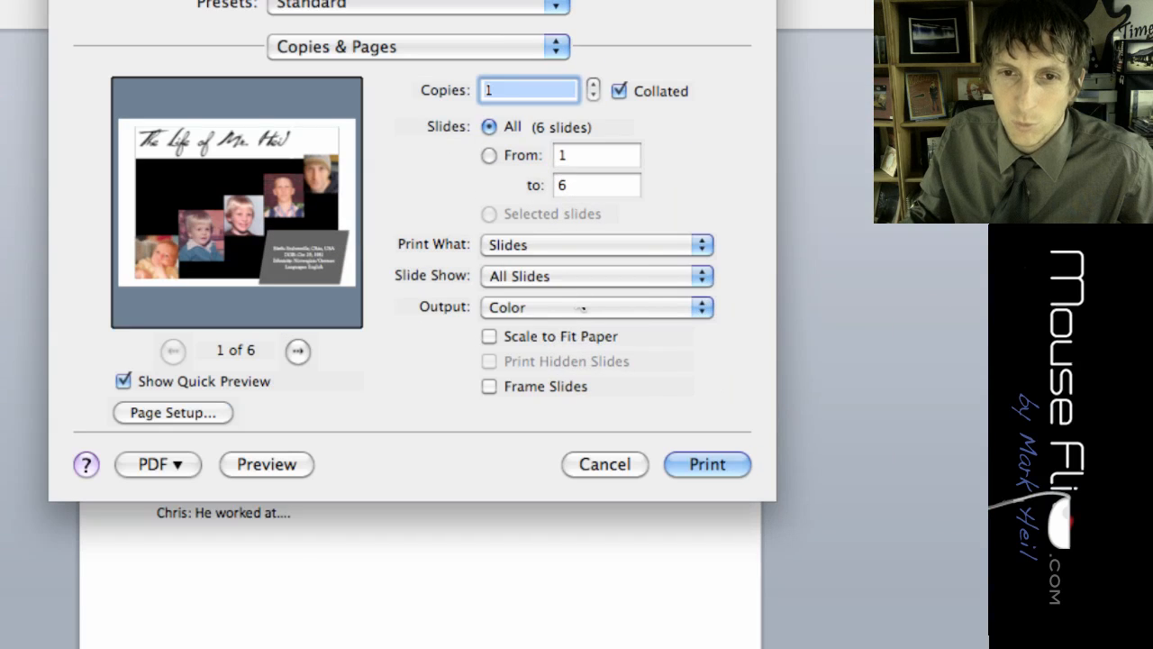
{"action": "left_click", "coordinate": [558, 269]}
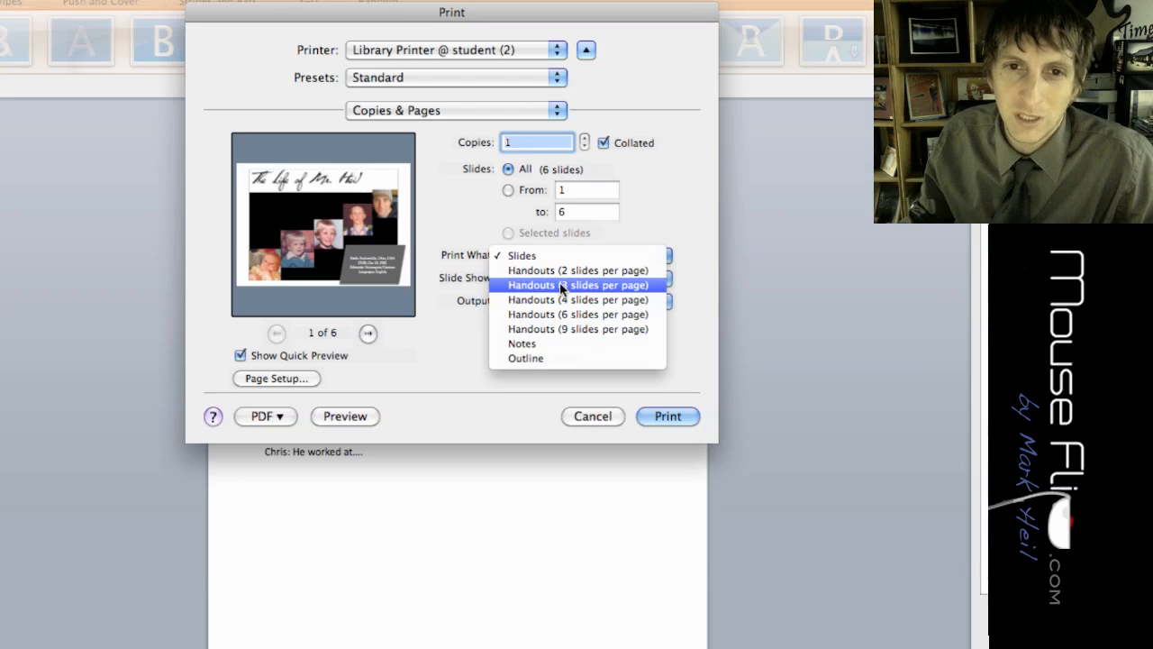
{"action": "left_click", "coordinate": [562, 287]}
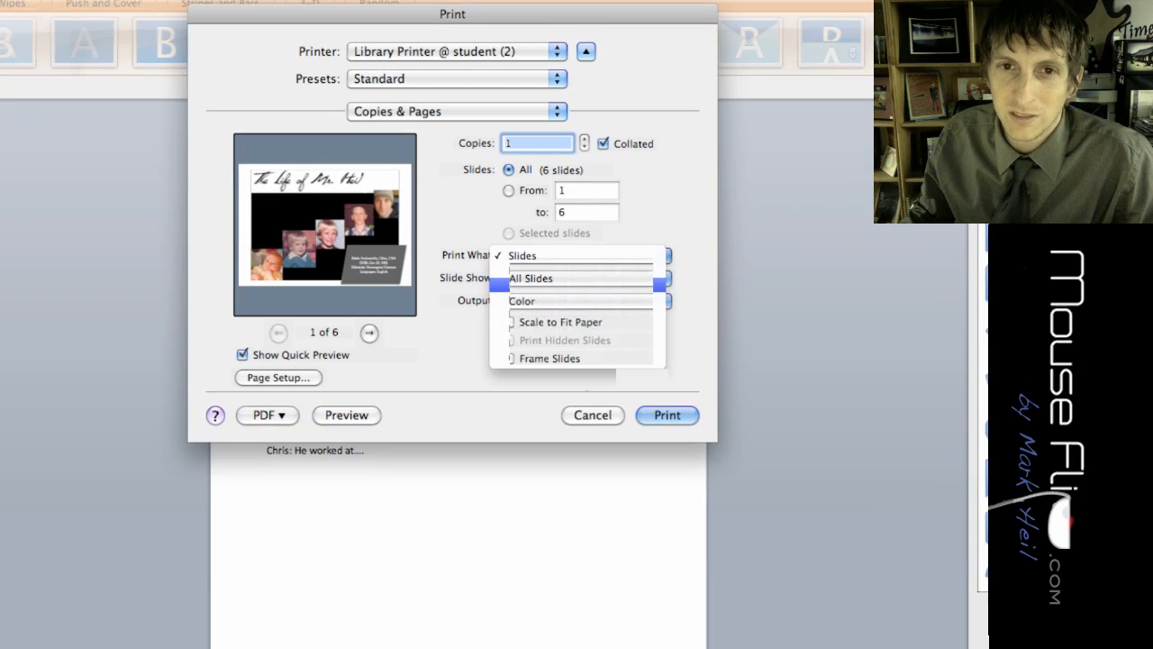
{"action": "left_click", "coordinate": [592, 414]}
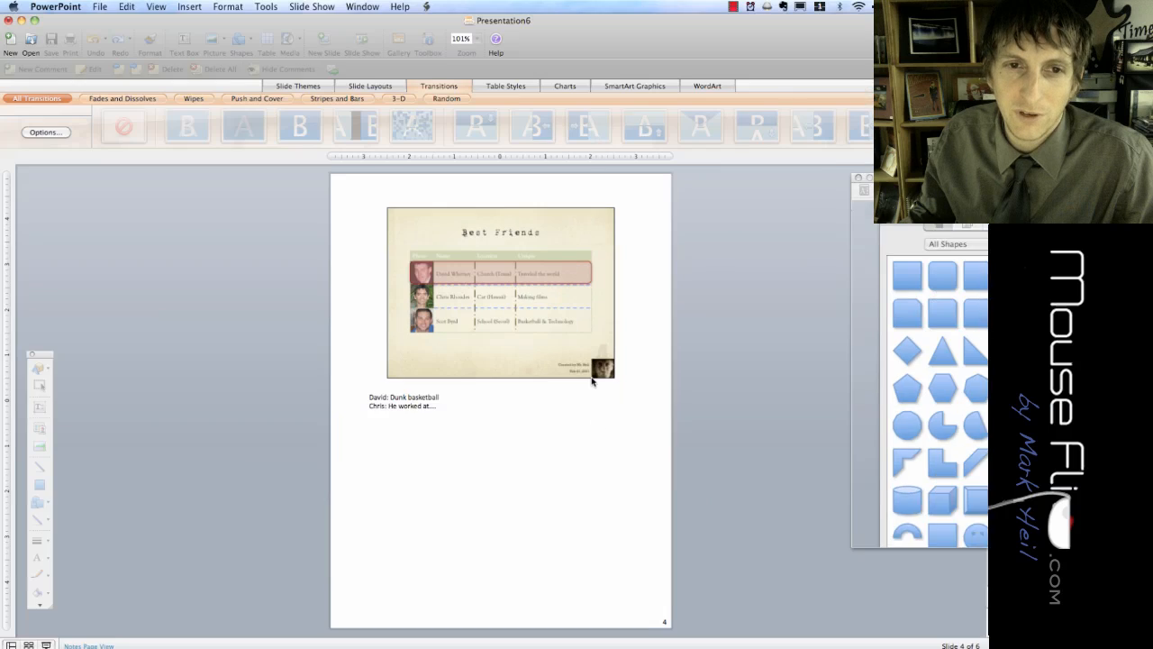
{"action": "left_click", "coordinate": [127, 7]}
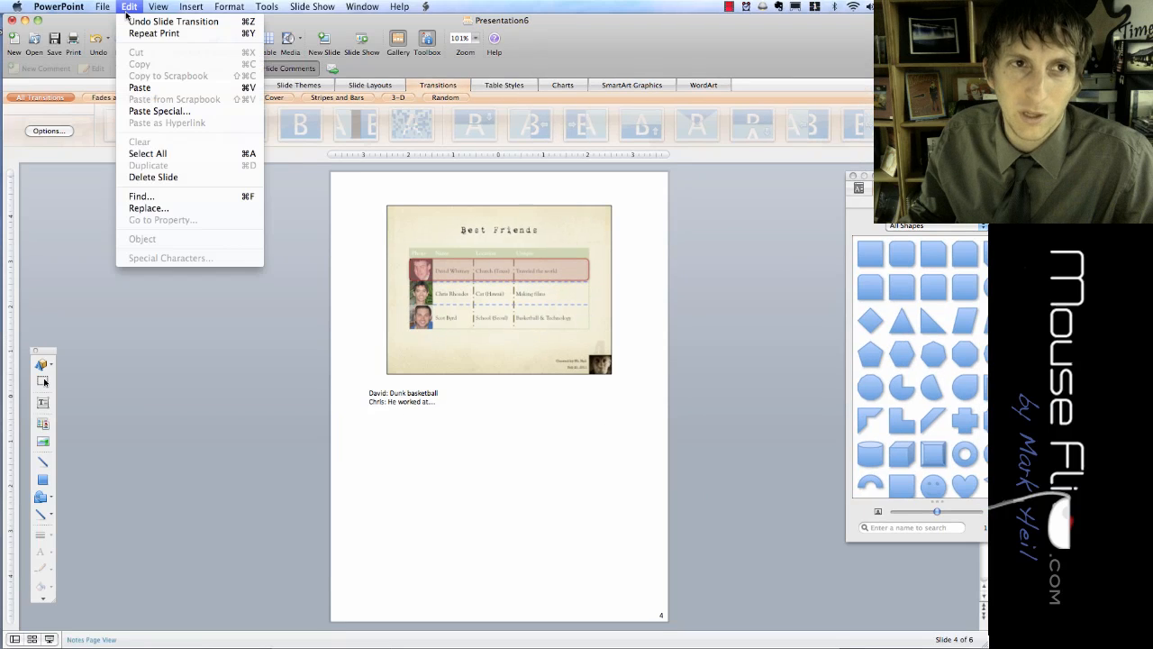
{"action": "mouse_move", "coordinate": [170, 9]}
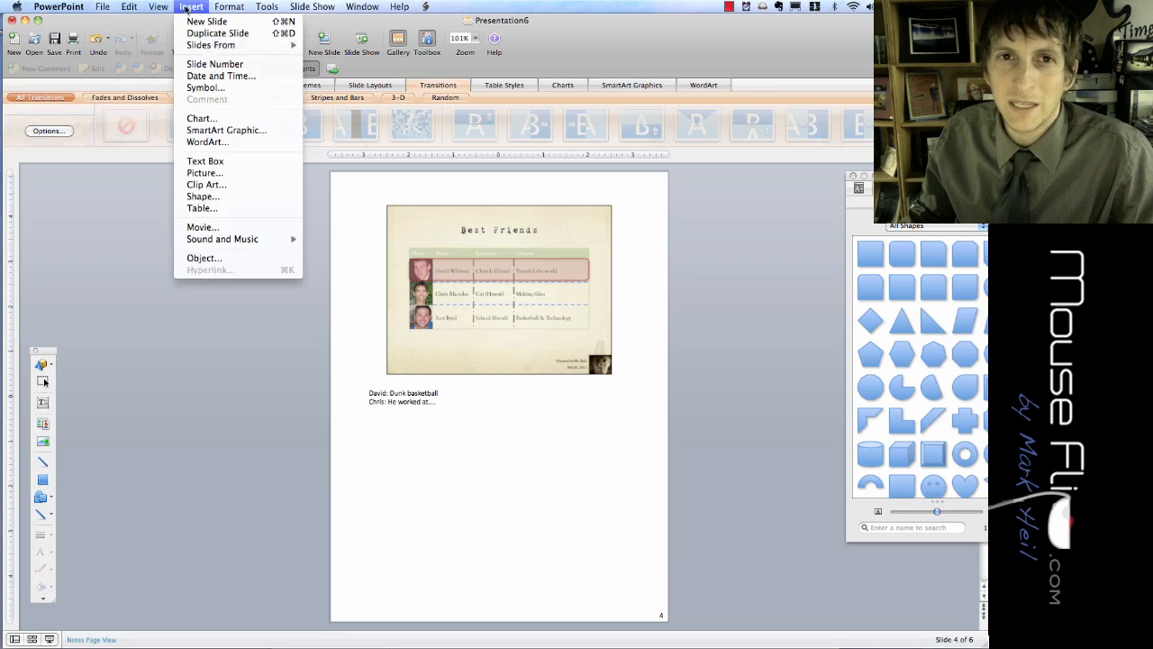
{"action": "left_click", "coordinate": [254, 258]}
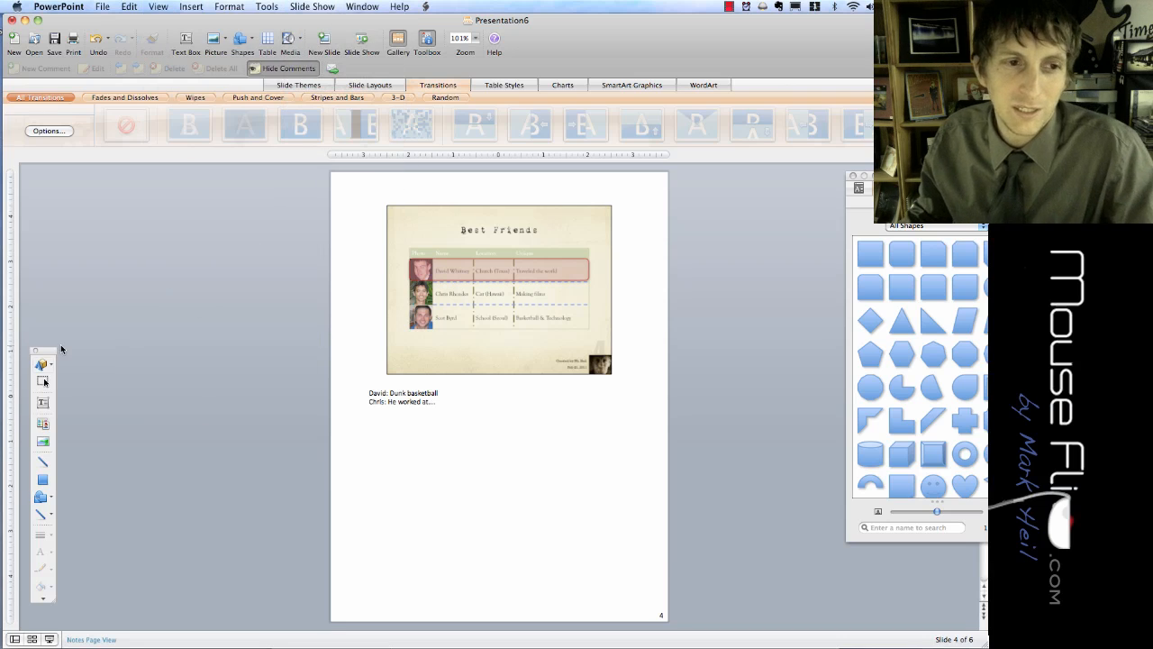
Move the floating drawing toolbar higher and closer to the notes page
{"action": "left_click_drag", "start_coordinate": [50, 351], "coordinate": [116, 177]}
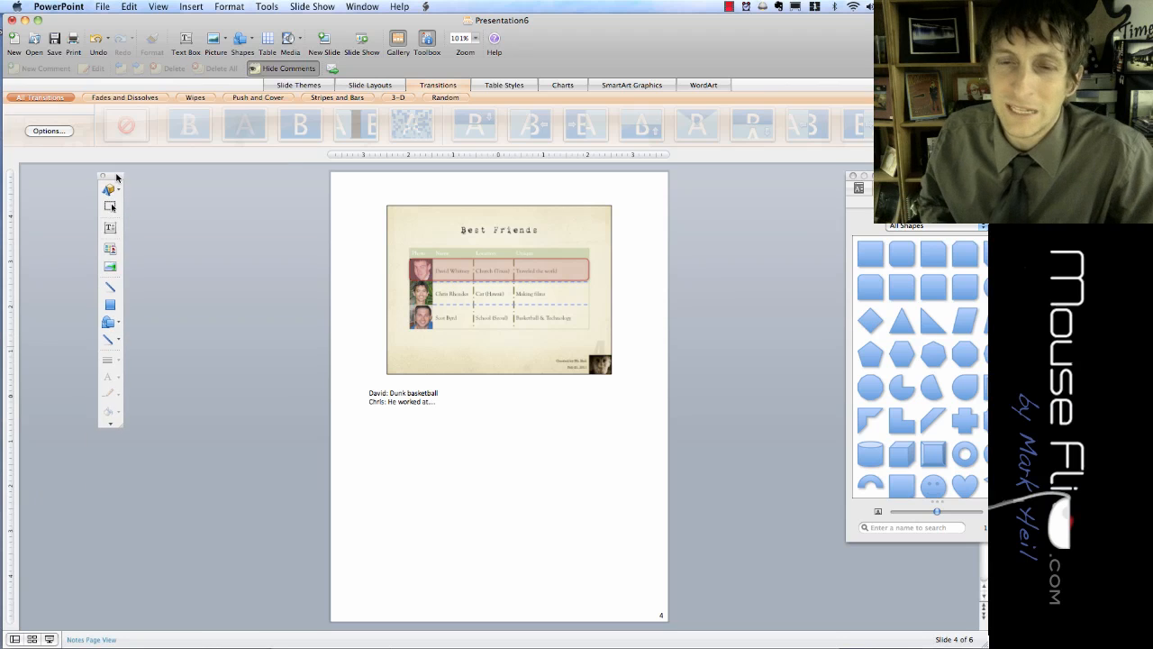